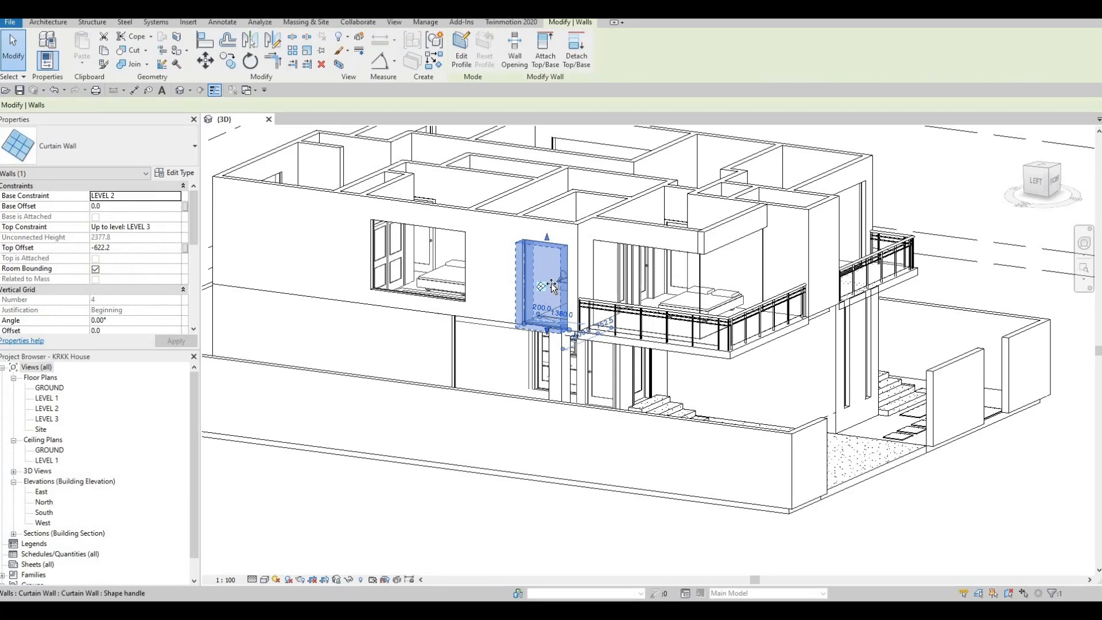
Step: Raise the bases of the small and wide Level 2 curtain walls on the left facade to offsets of about 1660 and 644 mm
{"action": "left_click_drag", "start_coordinate": [552, 287], "coordinate": [555, 275]}
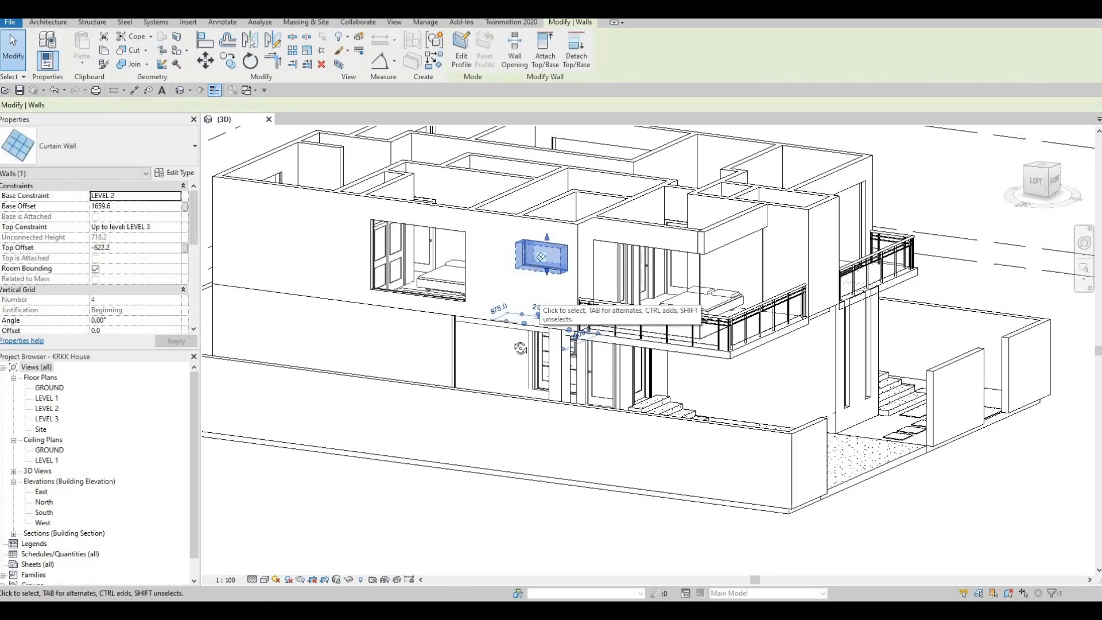
{"action": "middle_click_drag", "start_coordinate": [521, 347], "coordinate": [432, 316], "text": "shift"}
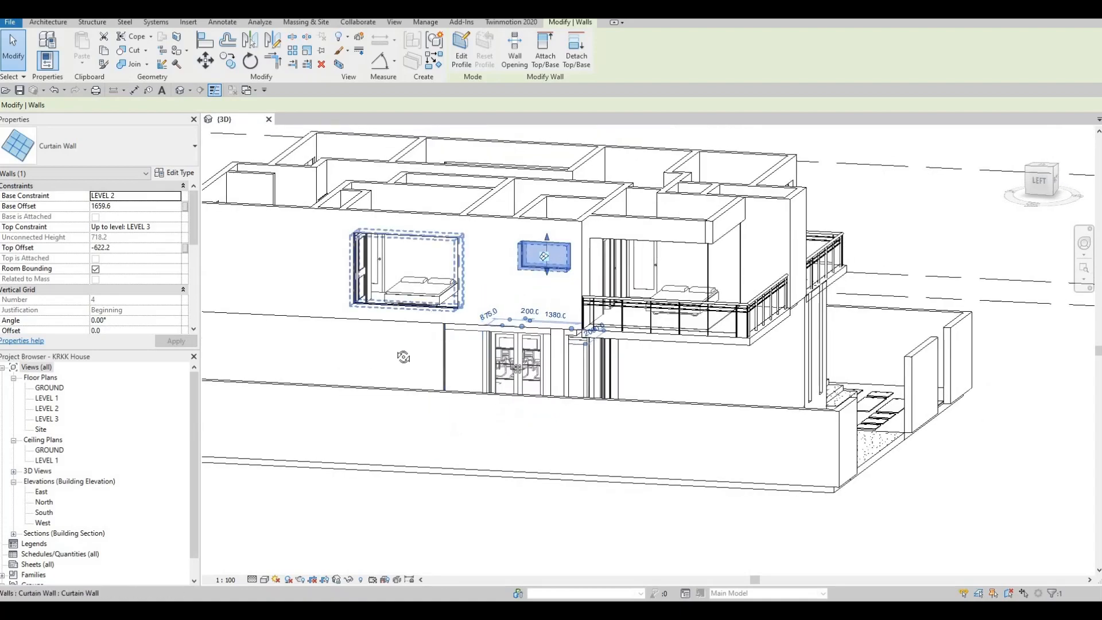
{"action": "left_click", "coordinate": [403, 308]}
{"action": "middle_click_drag", "start_coordinate": [310, 374], "coordinate": [407, 313], "text": "shift"}
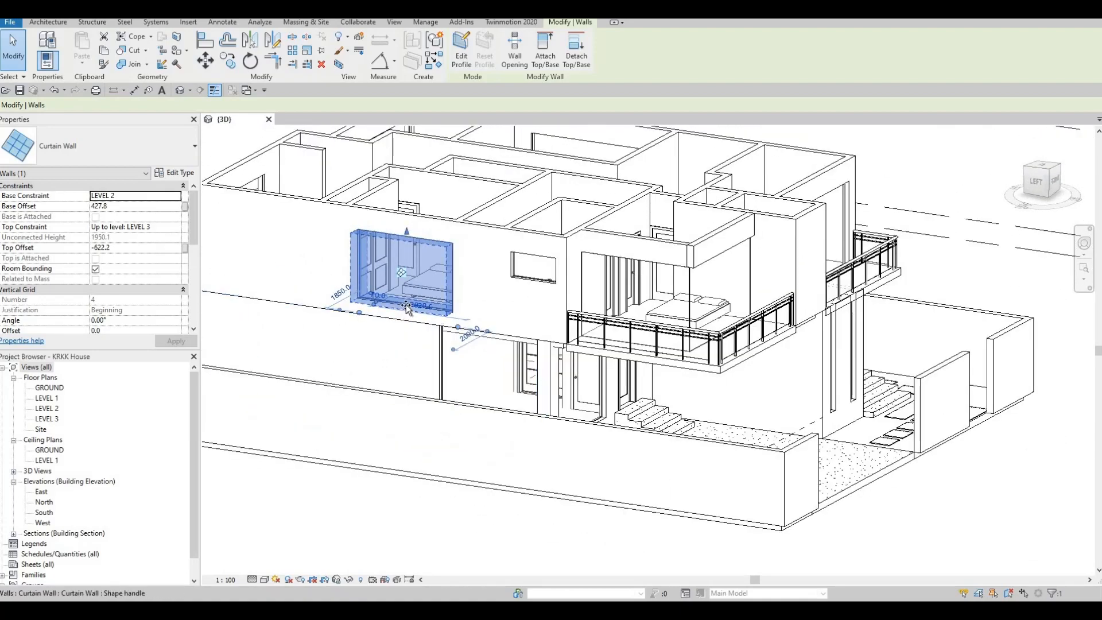
{"action": "left_click_drag", "start_coordinate": [406, 309], "coordinate": [422, 291]}
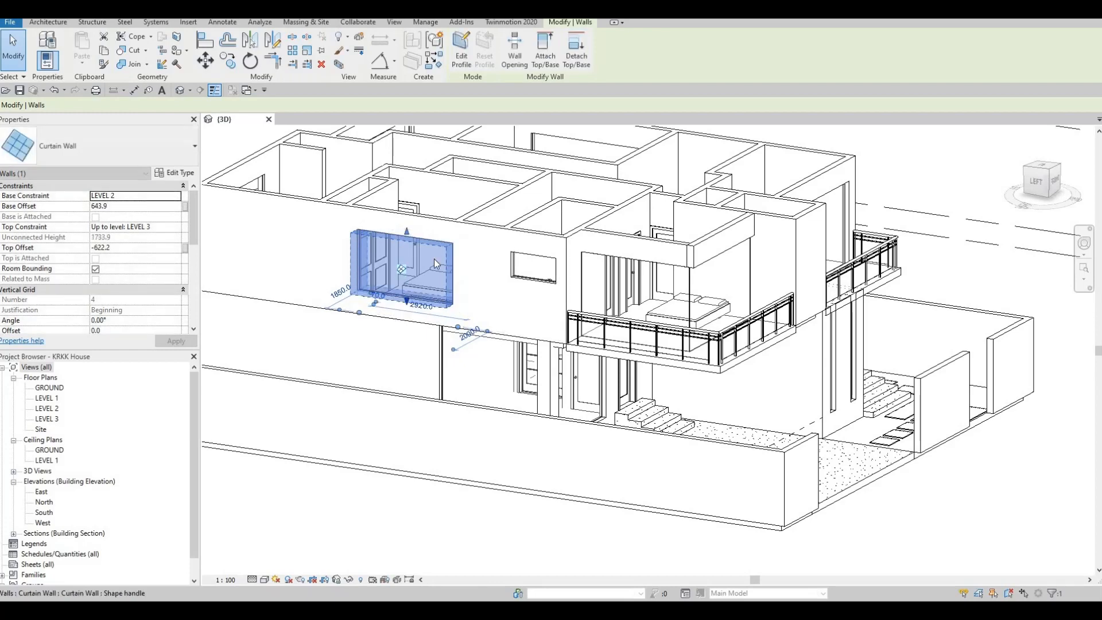
{"action": "key", "text": "Escape"}
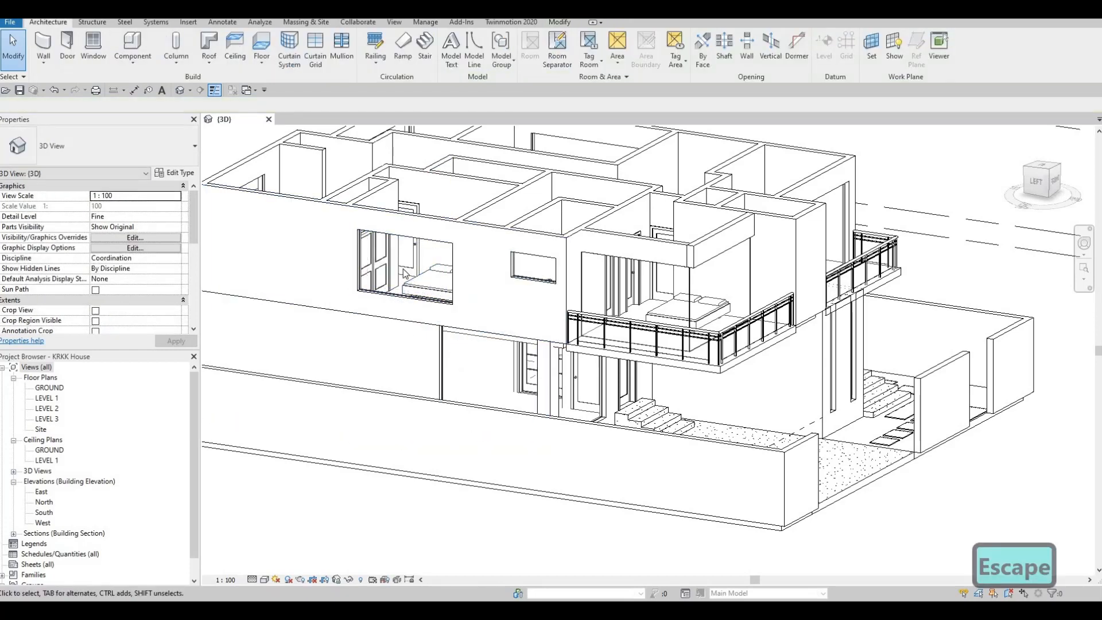
Step: Align the base of the upper curtain wall on the opposite side facade with the wide left-facade curtain wall's raised base
{"action": "middle_click_drag", "start_coordinate": [444, 329], "coordinate": [459, 276], "text": "shift"}
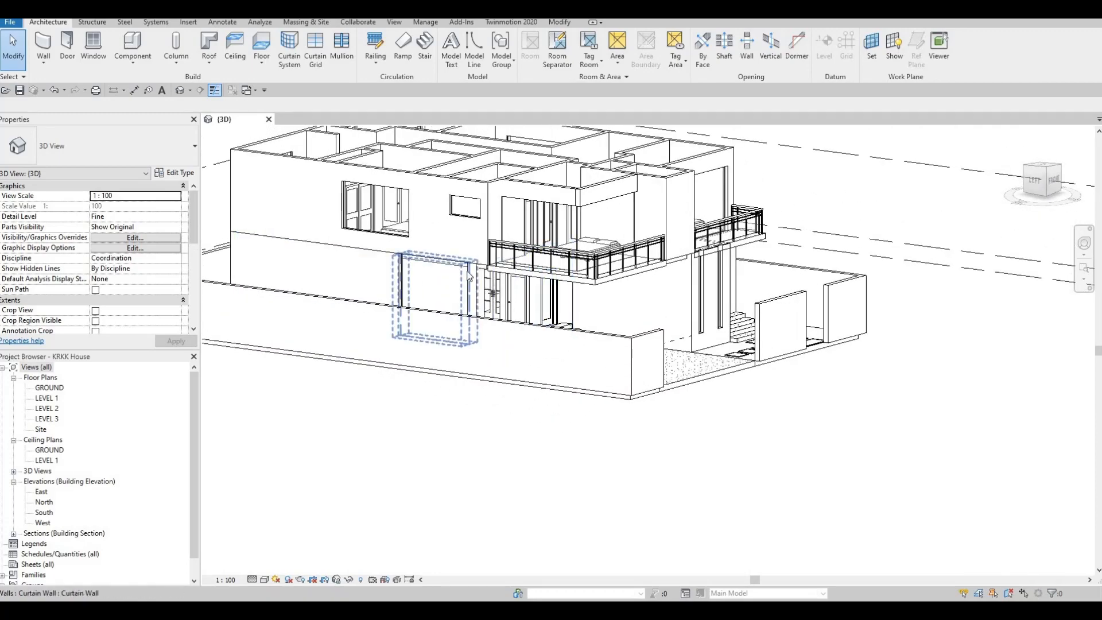
{"action": "middle_click_drag", "start_coordinate": [373, 345], "coordinate": [703, 340], "text": "shift"}
{"action": "key", "text": "a"}
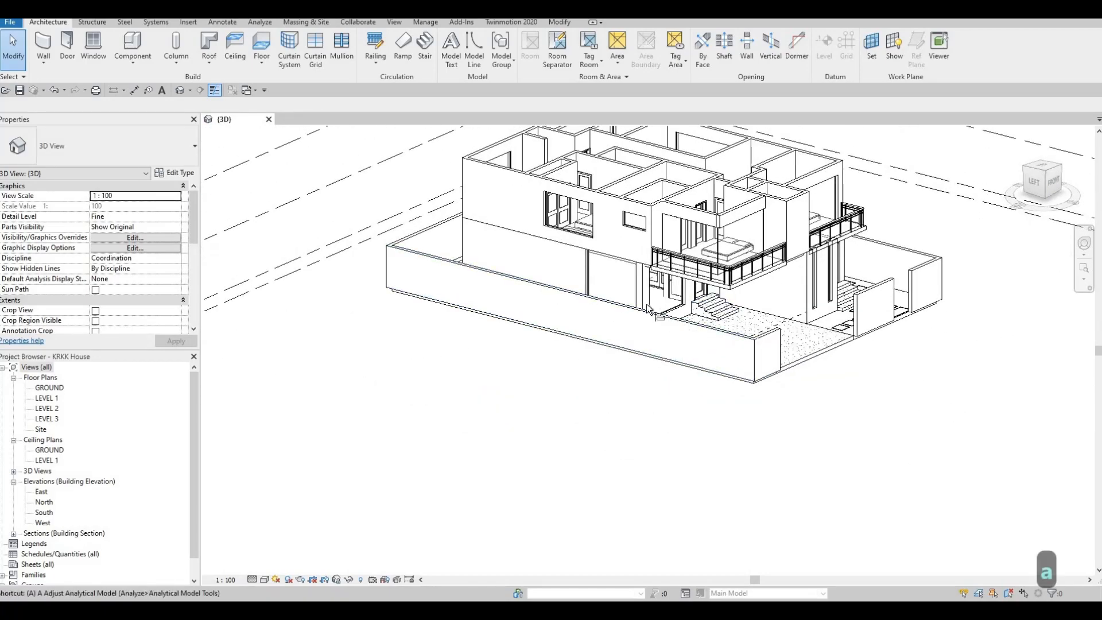
{"action": "key", "text": "l"}
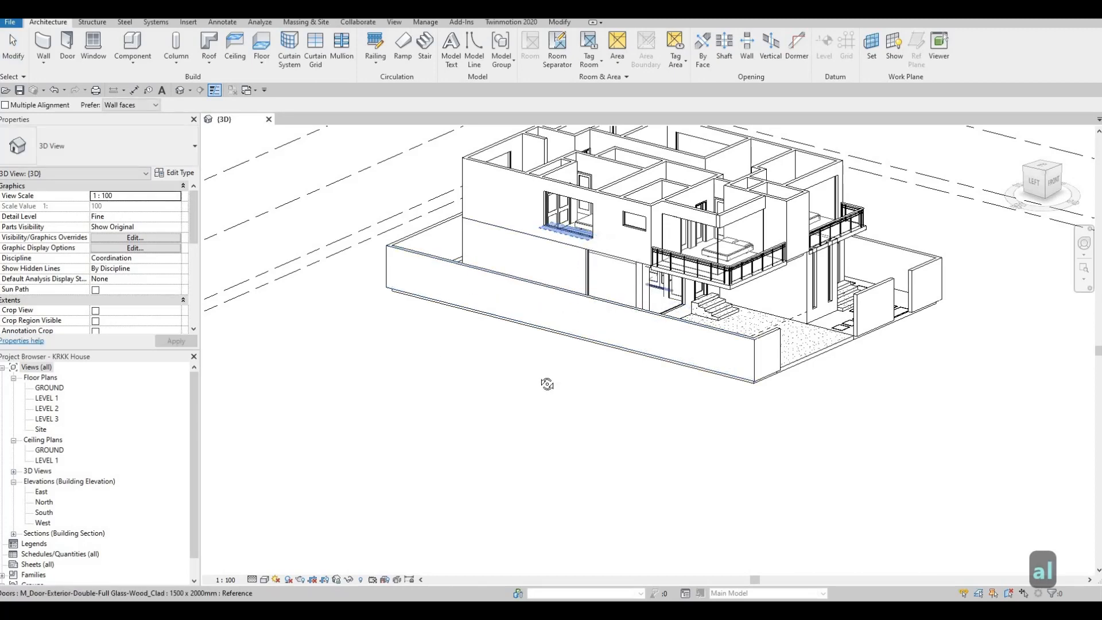
{"action": "middle_click_drag", "start_coordinate": [547, 384], "coordinate": [440, 440], "text": "shift"}
{"action": "left_click", "coordinate": [485, 379]}
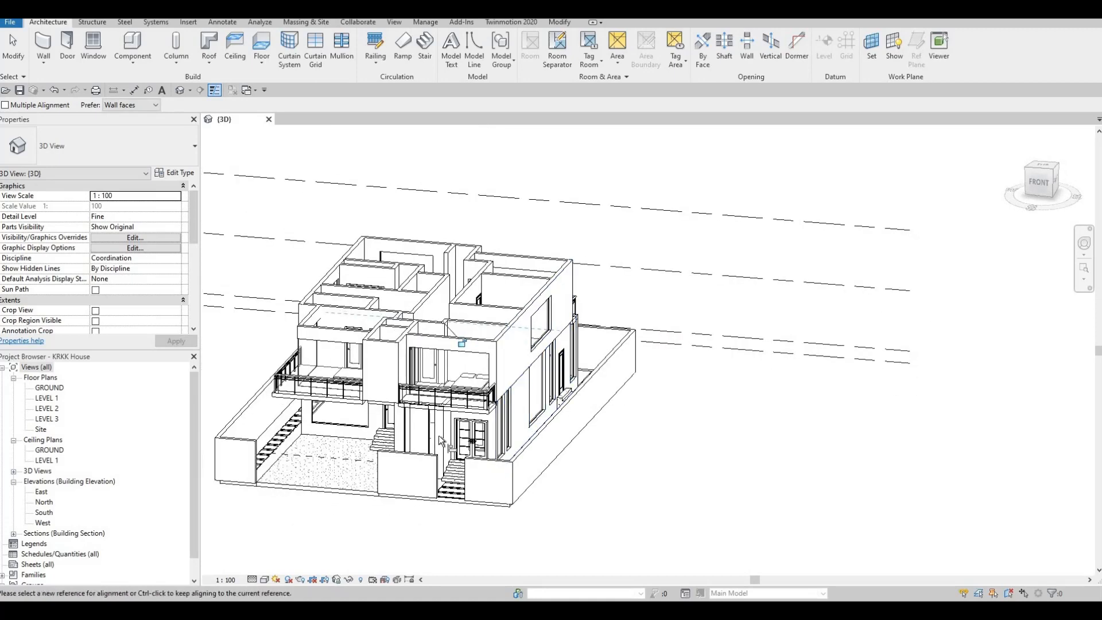
{"action": "middle_click_drag", "start_coordinate": [520, 374], "coordinate": [514, 382], "text": "shift"}
{"action": "key", "text": "Escape"}
{"action": "key", "text": "Escape"}
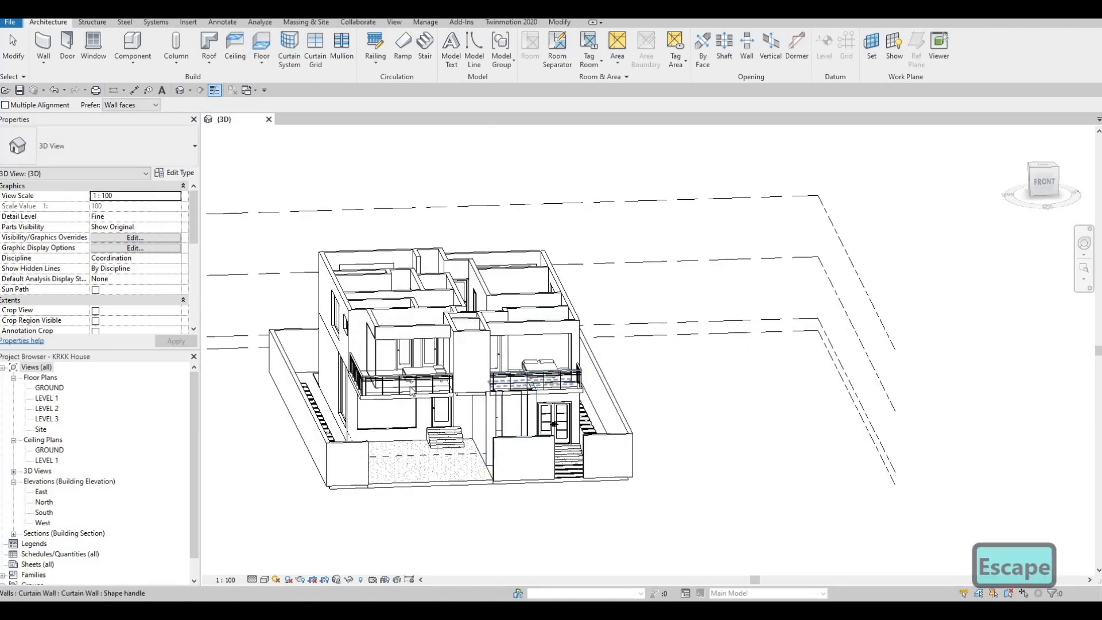
{"action": "key", "text": "Escape"}
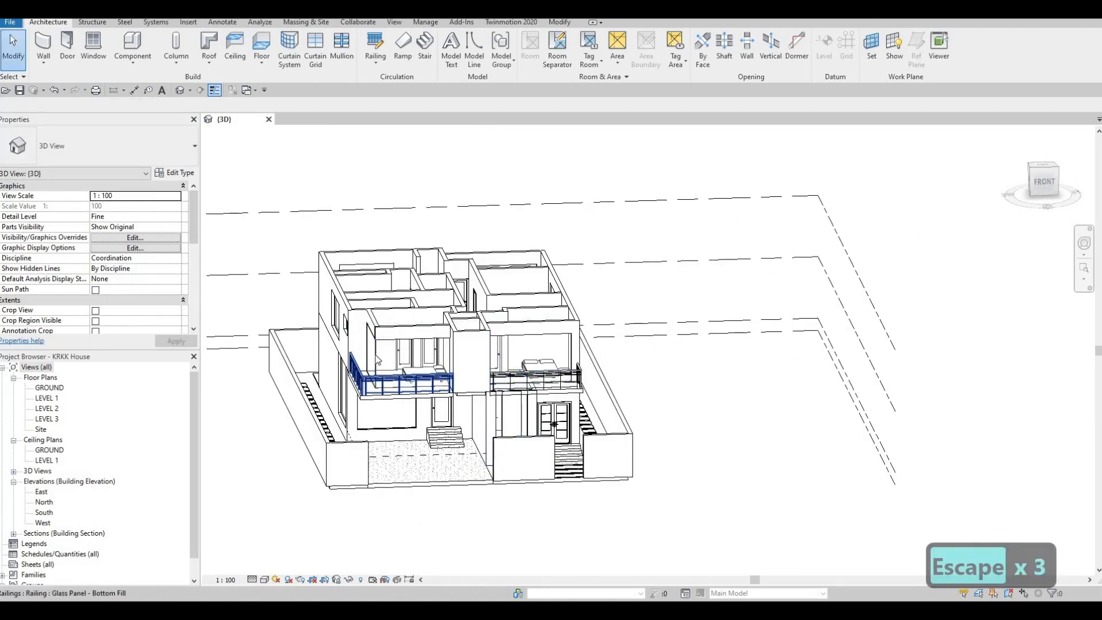
Step: Examine the openings and balconies on the back, side and front facades from all around the house
{"action": "middle_click_drag", "start_coordinate": [374, 398], "coordinate": [425, 439], "text": "shift"}
{"action": "middle_click_drag", "start_coordinate": [496, 428], "coordinate": [270, 430], "text": "shift"}
{"action": "middle_click_drag", "start_coordinate": [551, 393], "coordinate": [396, 390], "text": "shift"}
{"action": "scroll", "coordinate": [393, 393], "scroll_direction": "up", "scroll_amount": 2}
{"action": "middle_click_drag", "start_coordinate": [325, 376], "coordinate": [326, 370], "text": "shift"}
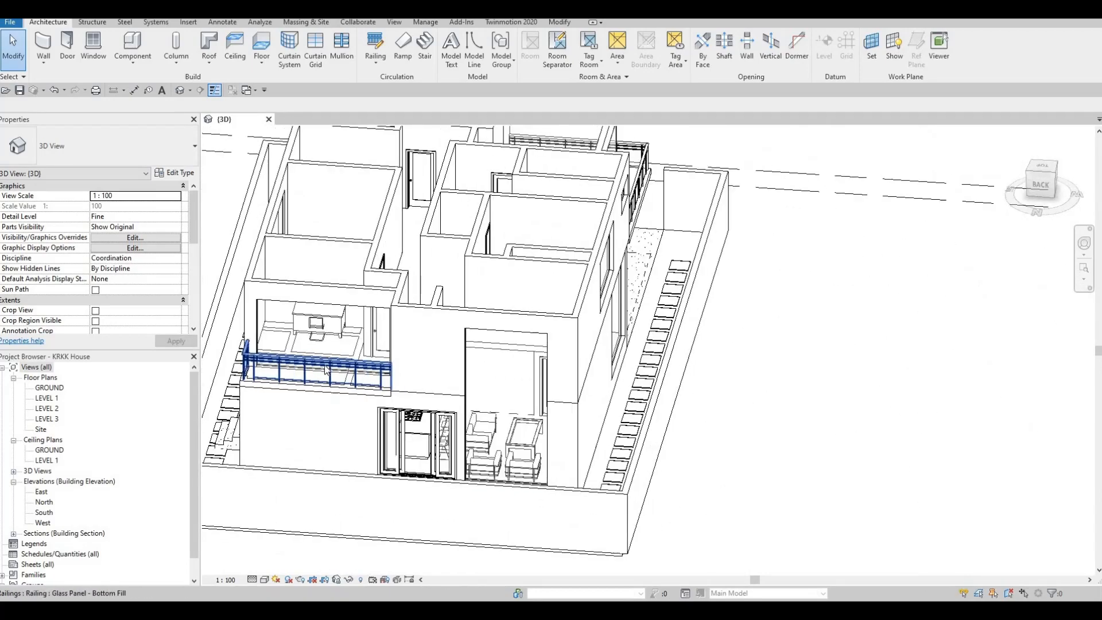
{"action": "middle_click_drag", "start_coordinate": [470, 397], "coordinate": [542, 376], "text": "shift"}
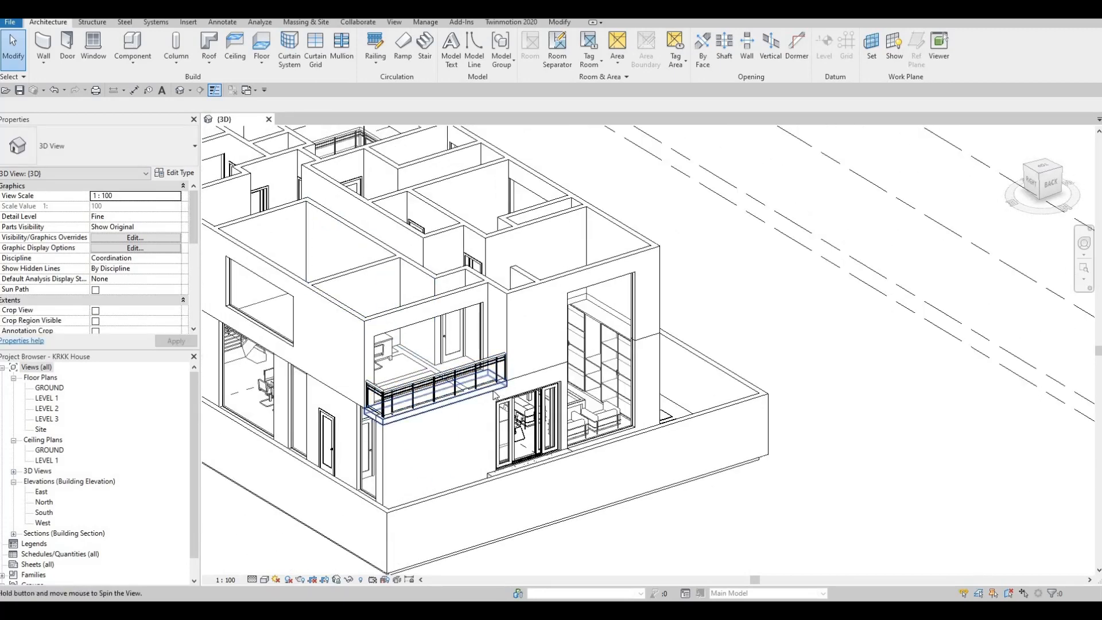
{"action": "middle_click_drag", "start_coordinate": [440, 383], "coordinate": [562, 426], "text": "shift"}
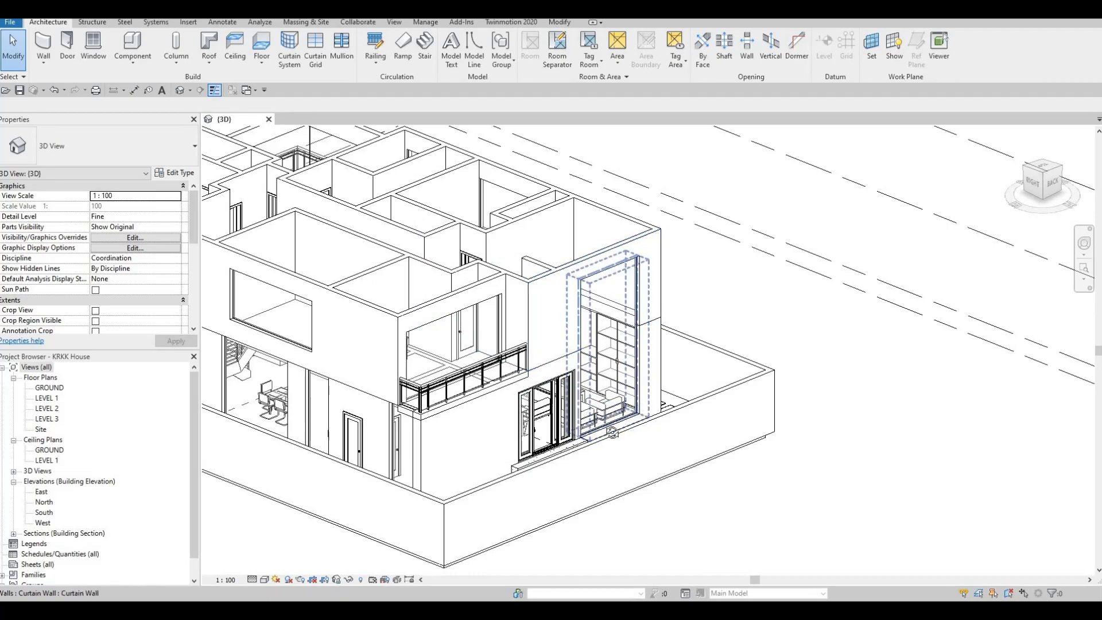
{"action": "middle_click_drag", "start_coordinate": [573, 322], "coordinate": [541, 263], "text": "shift"}
{"action": "middle_click_drag", "start_coordinate": [560, 407], "coordinate": [396, 287]}
{"action": "middle_click_drag", "start_coordinate": [453, 344], "coordinate": [420, 376]}
{"action": "middle_click_drag", "start_coordinate": [520, 375], "coordinate": [509, 470]}
{"action": "scroll", "coordinate": [508, 470], "scroll_direction": "down", "scroll_amount": 2}
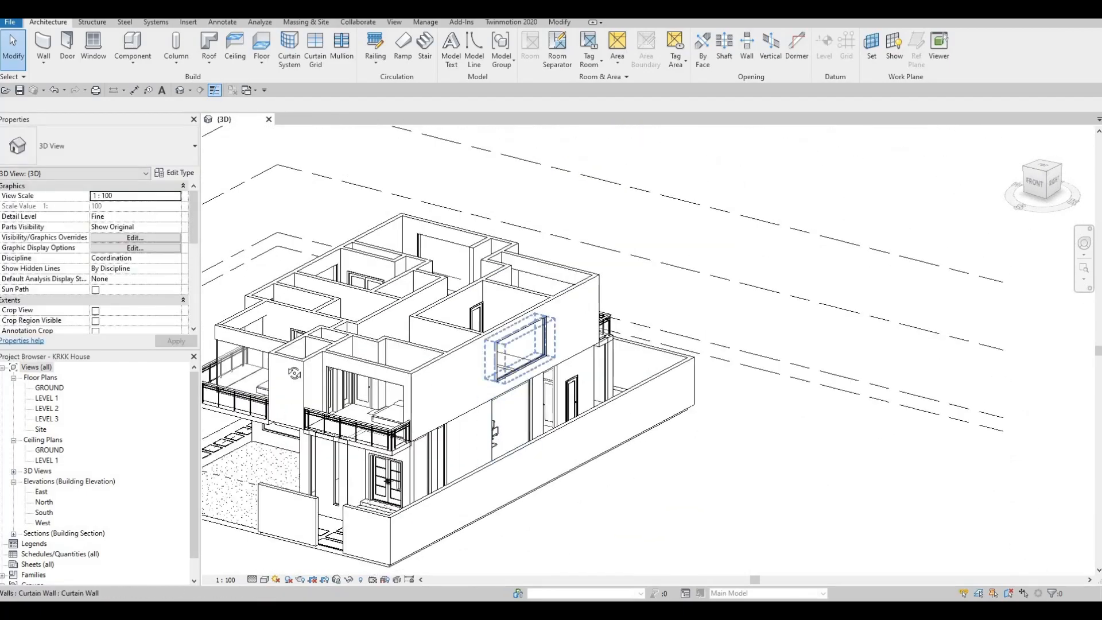
{"action": "middle_click_drag", "start_coordinate": [294, 373], "coordinate": [208, 368], "text": "shift"}
{"action": "middle_click_drag", "start_coordinate": [488, 370], "coordinate": [629, 354], "text": "shift"}
{"action": "middle_click_drag", "start_coordinate": [629, 354], "coordinate": [697, 193]}
{"action": "middle_click_drag", "start_coordinate": [430, 327], "coordinate": [509, 251], "text": "shift"}
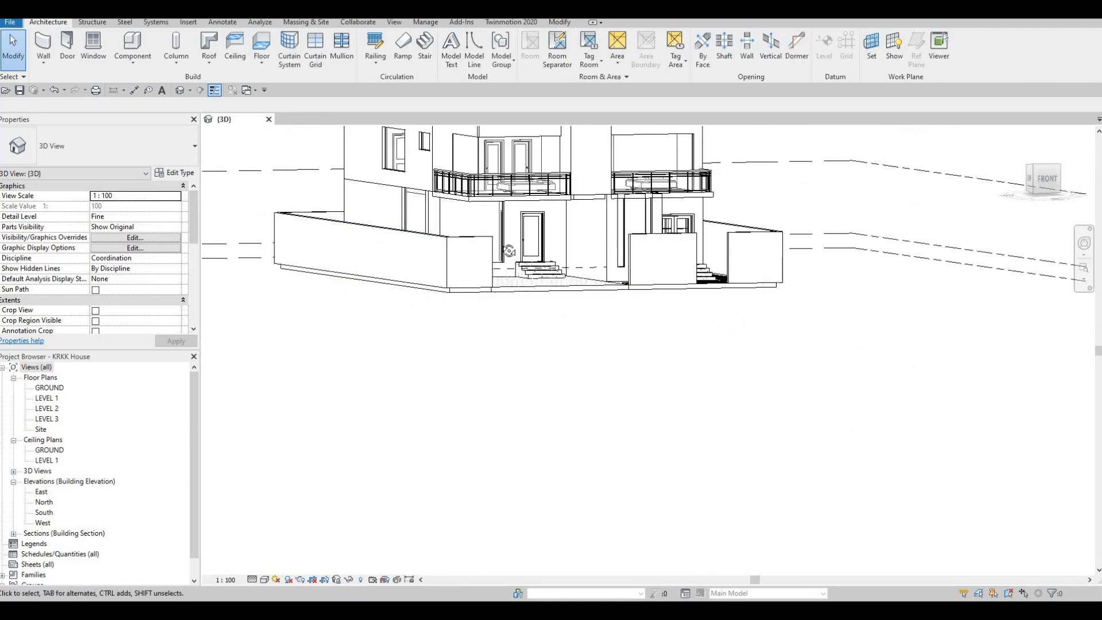
Step: Lower the top of the wide Level 1 curtain wall on the left facade to a top offset of about -514 mm
{"action": "middle_click_drag", "start_coordinate": [620, 291], "coordinate": [510, 227], "text": "shift"}
{"action": "scroll", "coordinate": [511, 226], "scroll_direction": "up", "scroll_amount": 2}
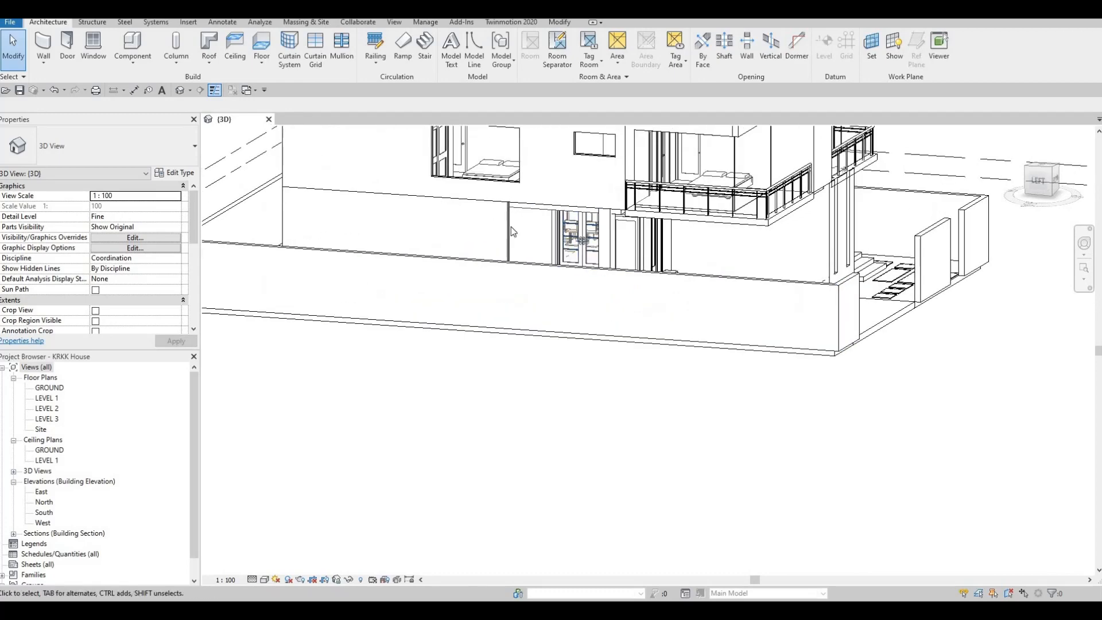
{"action": "left_click", "coordinate": [561, 207]}
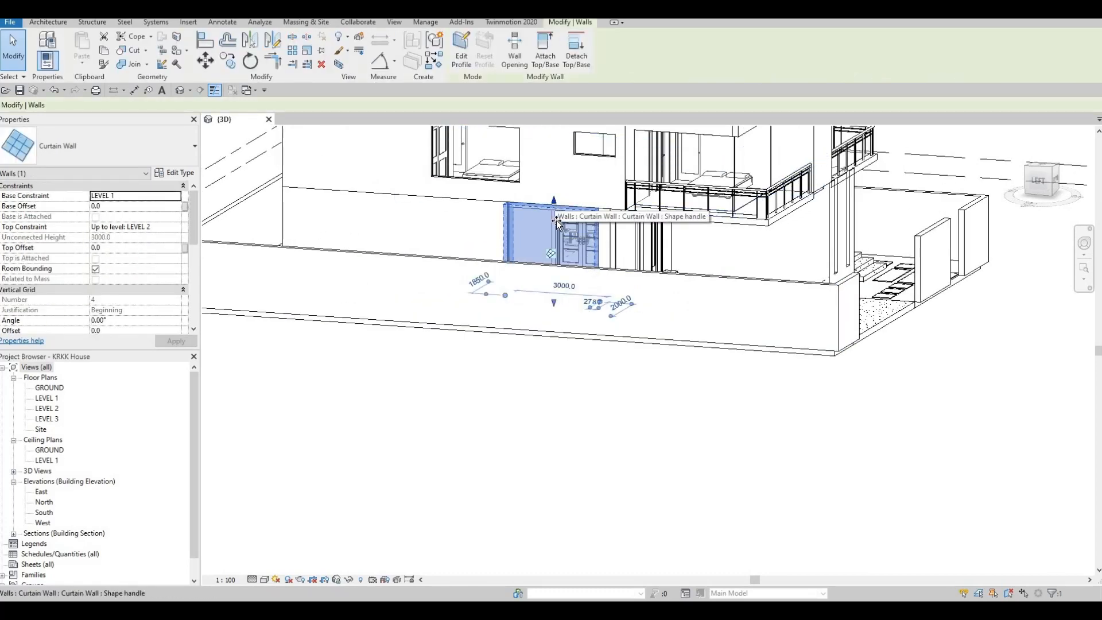
{"action": "mouse_move", "coordinate": [556, 222]}
{"action": "left_mouse_down"}
{"action": "mouse_move", "coordinate": [552, 236]}
{"action": "mouse_move", "coordinate": [539, 224]}
{"action": "left_mouse_up"}
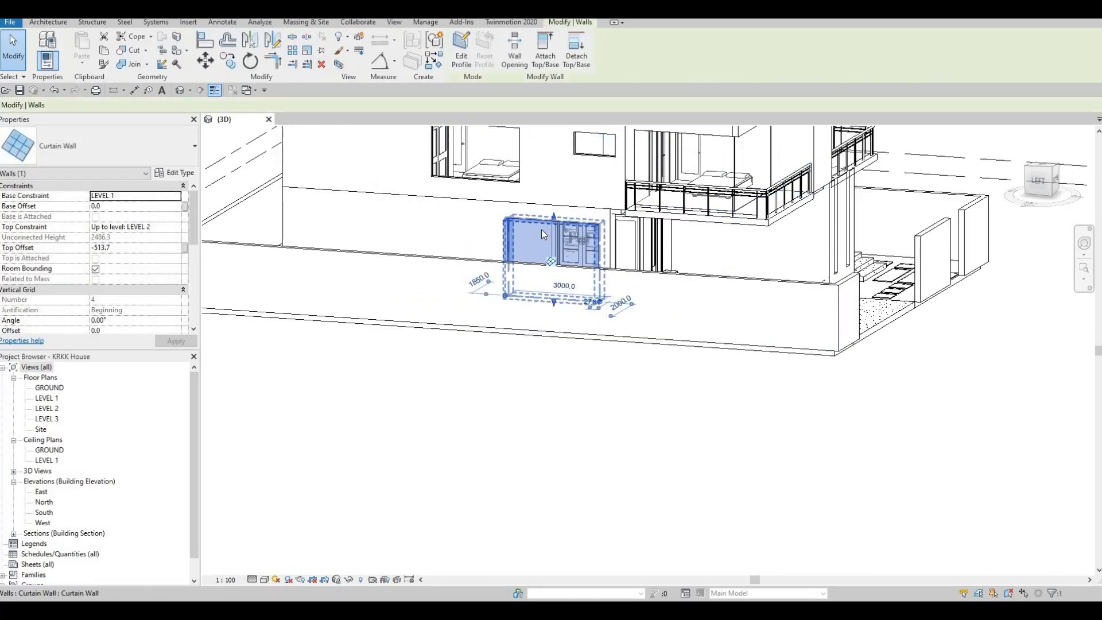
{"action": "middle_click_drag", "start_coordinate": [542, 229], "coordinate": [529, 214], "text": "shift"}
{"action": "key", "text": "Escape"}
{"action": "key", "text": "Escape"}
Step: Align the top of the wide front curtain wall under the balcony with the lowered top of the left-facade Level 1 curtain wall
{"action": "key", "text": "a"}
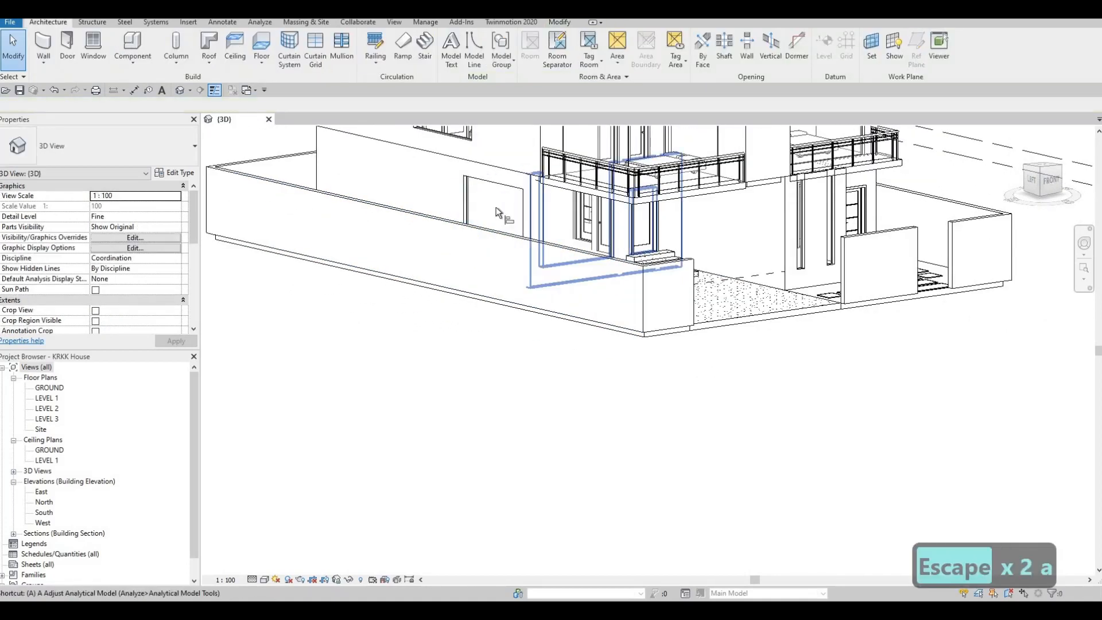
{"action": "key", "text": "l"}
{"action": "middle_click_drag", "start_coordinate": [567, 248], "coordinate": [559, 173], "text": "shift"}
{"action": "left_click", "coordinate": [594, 175]}
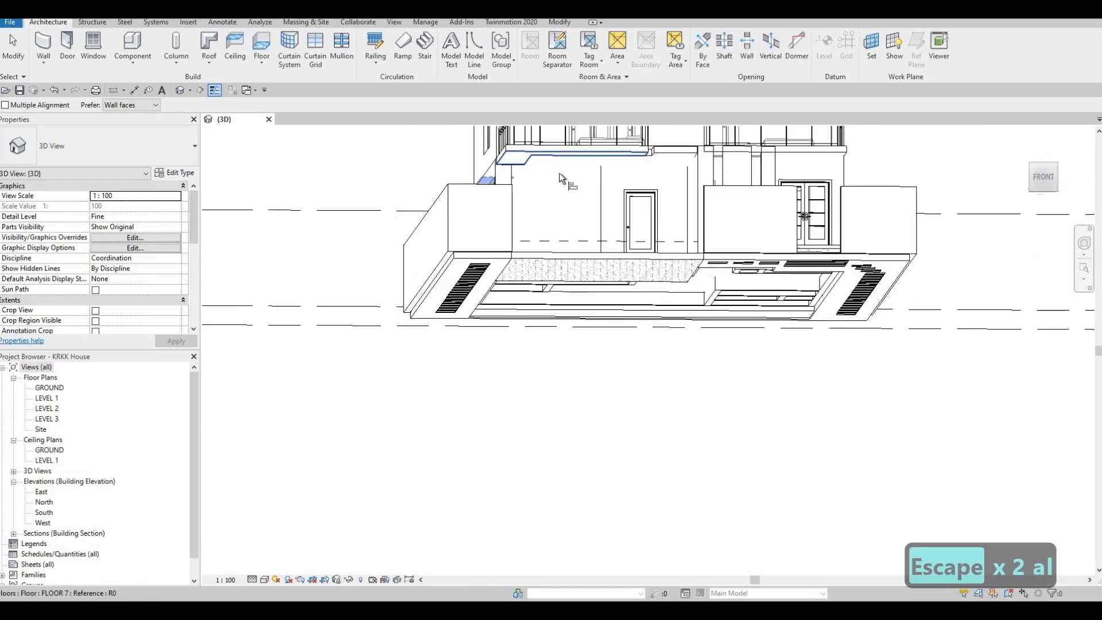
{"action": "left_click", "coordinate": [514, 170]}
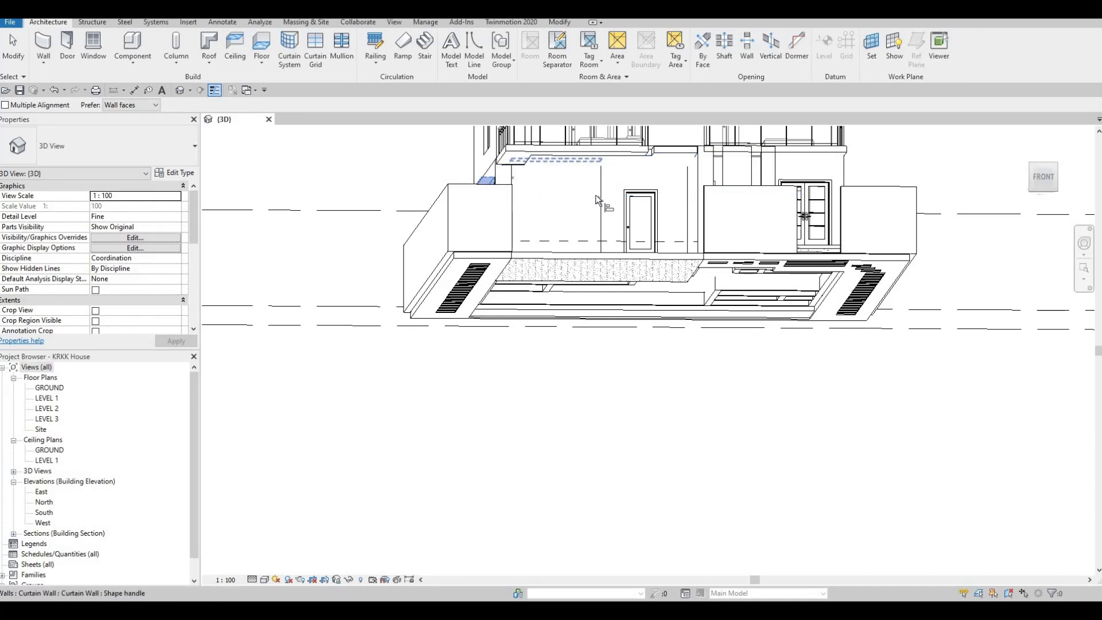
{"action": "middle_click_drag", "start_coordinate": [609, 257], "coordinate": [775, 247], "text": "shift"}
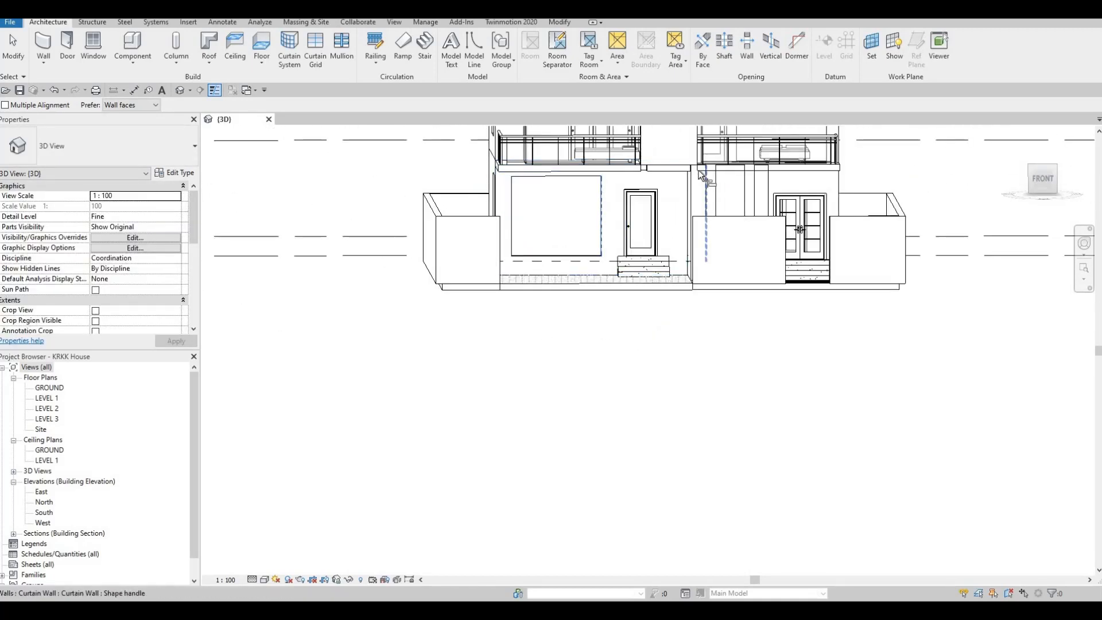
{"action": "middle_click_drag", "start_coordinate": [704, 186], "coordinate": [699, 159], "text": "shift"}
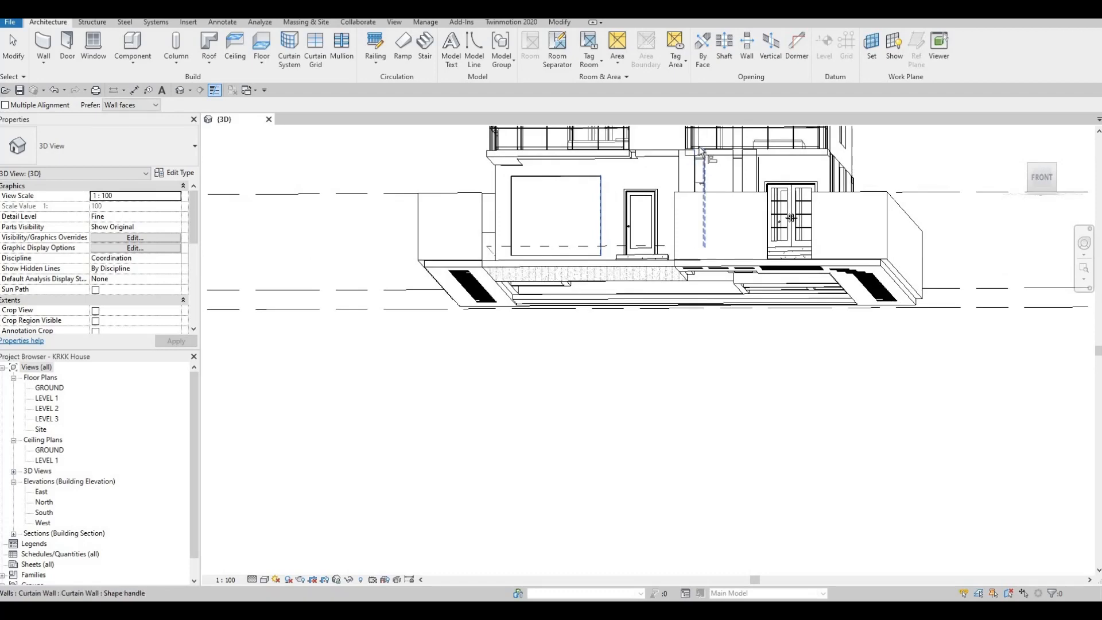
{"action": "middle_click_drag", "start_coordinate": [727, 282], "coordinate": [724, 220], "text": "shift"}
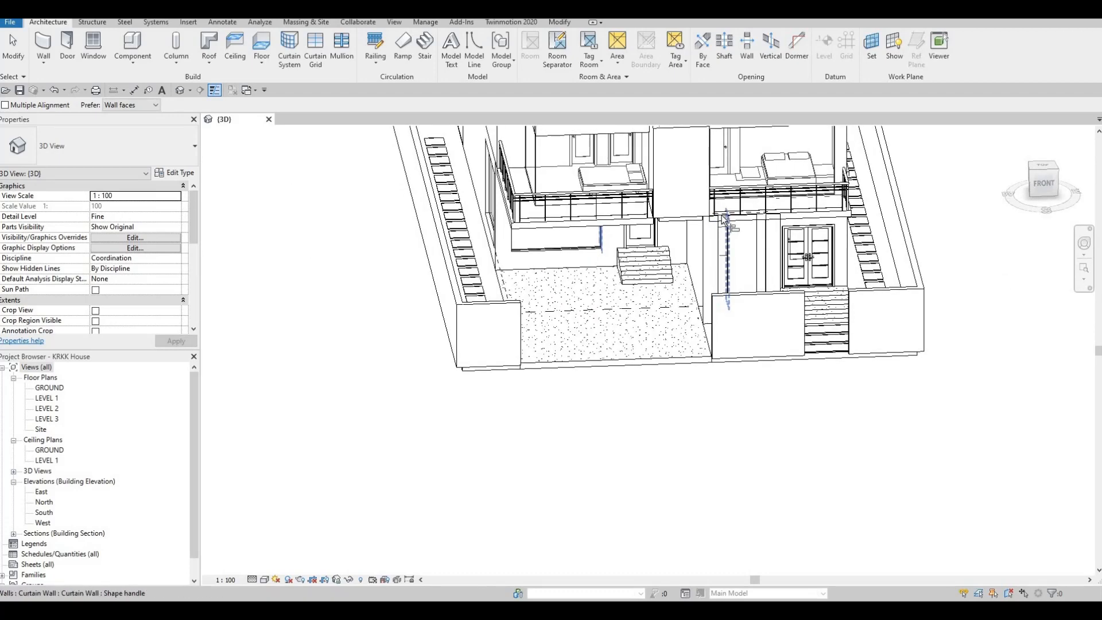
{"action": "scroll", "coordinate": [722, 219], "scroll_direction": "up", "scroll_amount": 4}
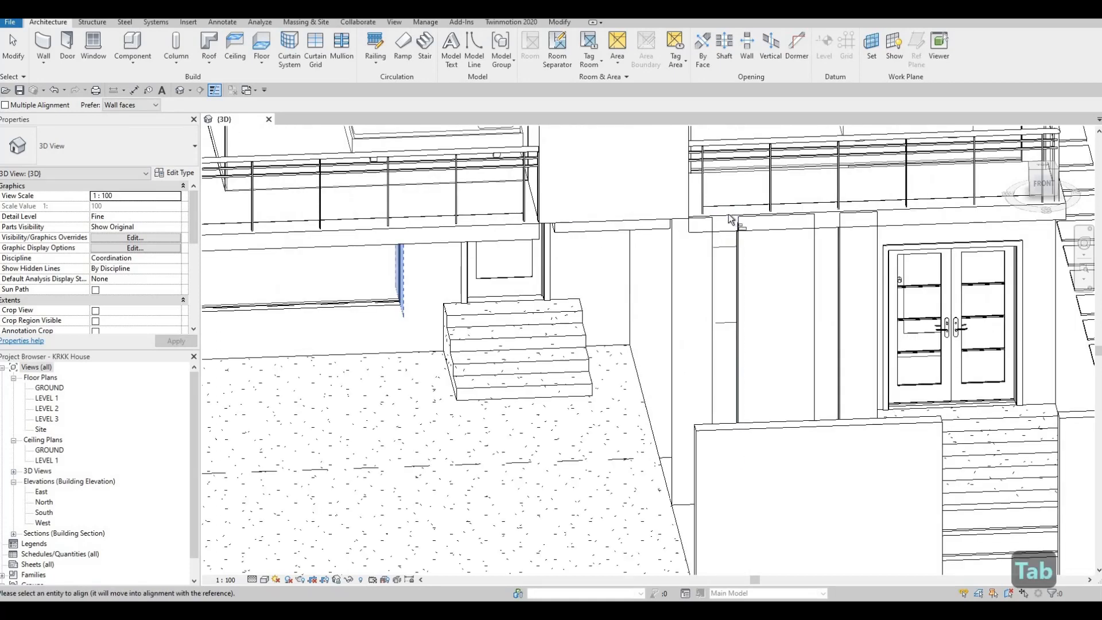
{"action": "key", "text": "Tab"}
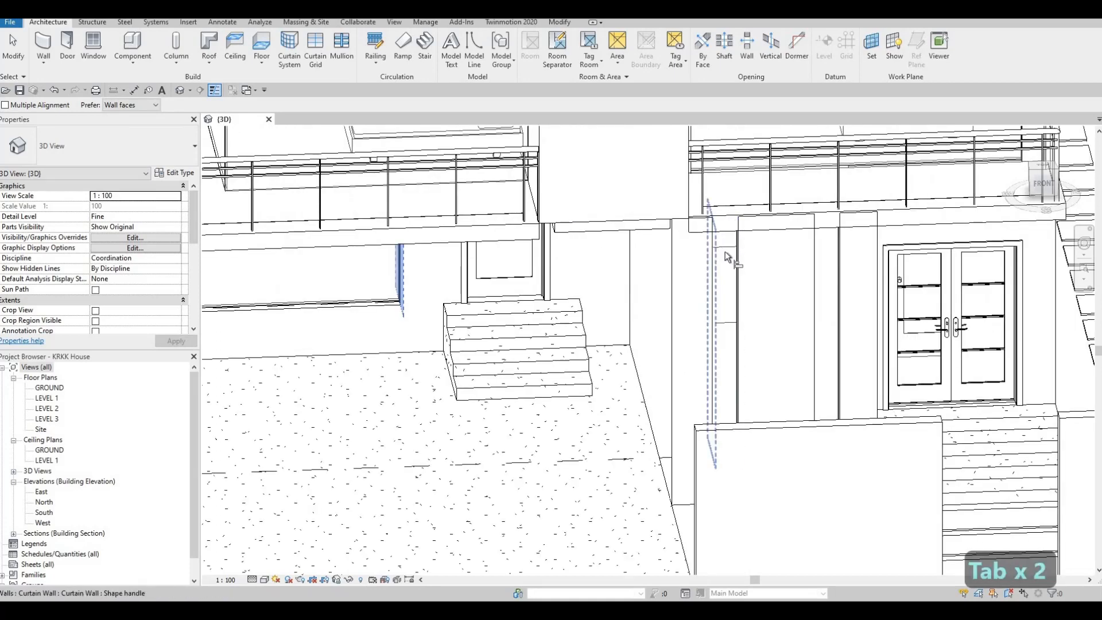
{"action": "middle_click_drag", "start_coordinate": [820, 279], "coordinate": [375, 505], "text": "shift"}
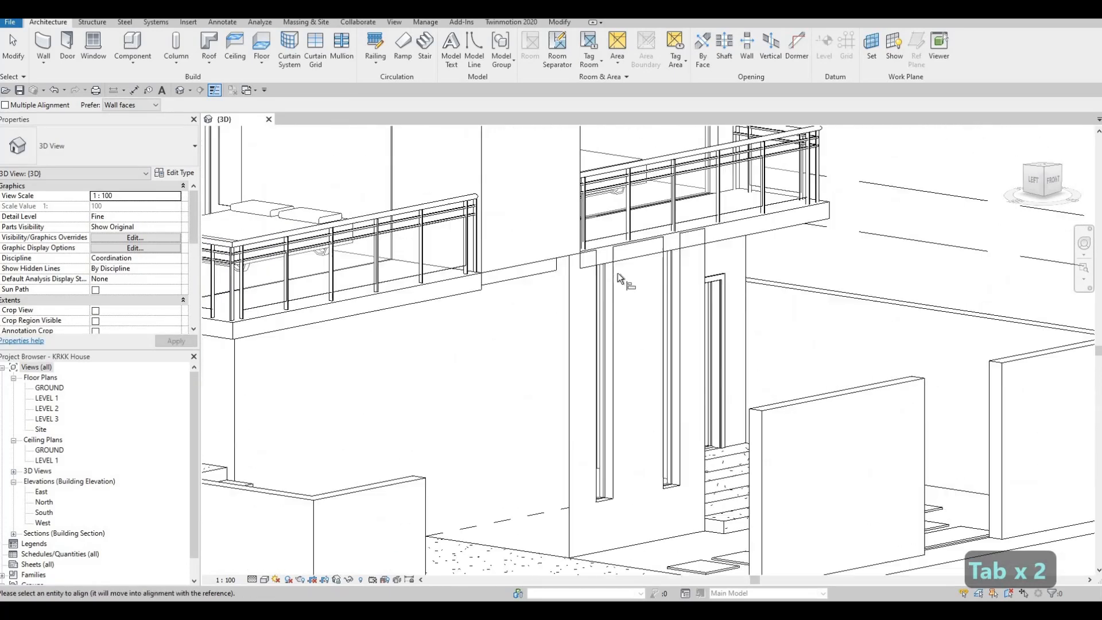
{"action": "key", "text": "Escape"}
{"action": "key", "text": "Escape"}
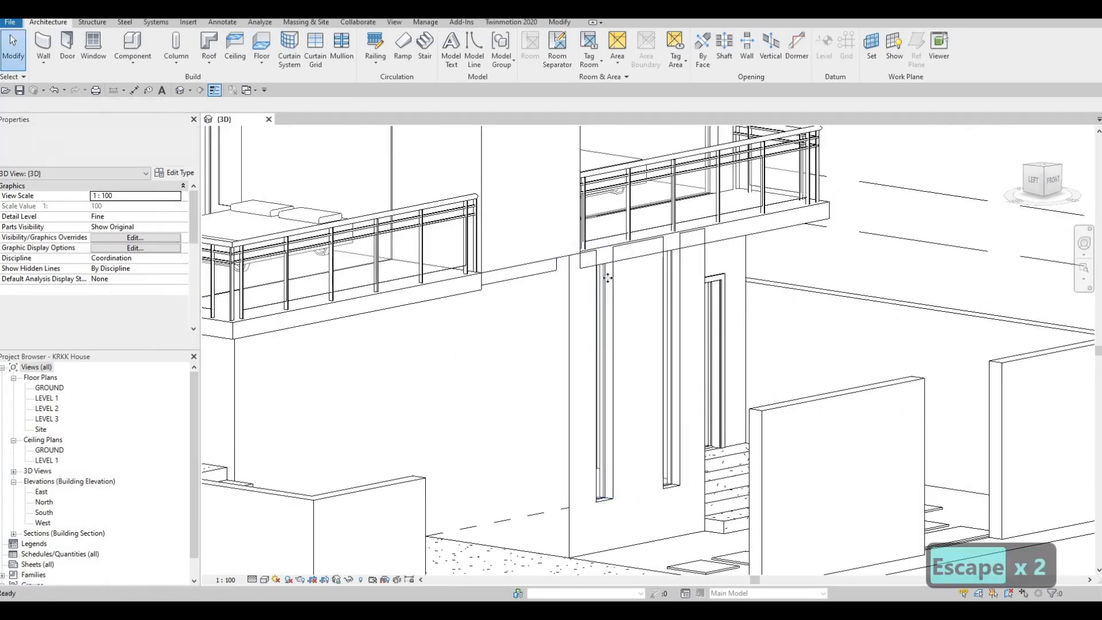
Step: Lower the tops of the two narrow Level 1 curtain walls beside the entrance to offsets of about -354 and -294 mm
{"action": "left_click", "coordinate": [604, 264]}
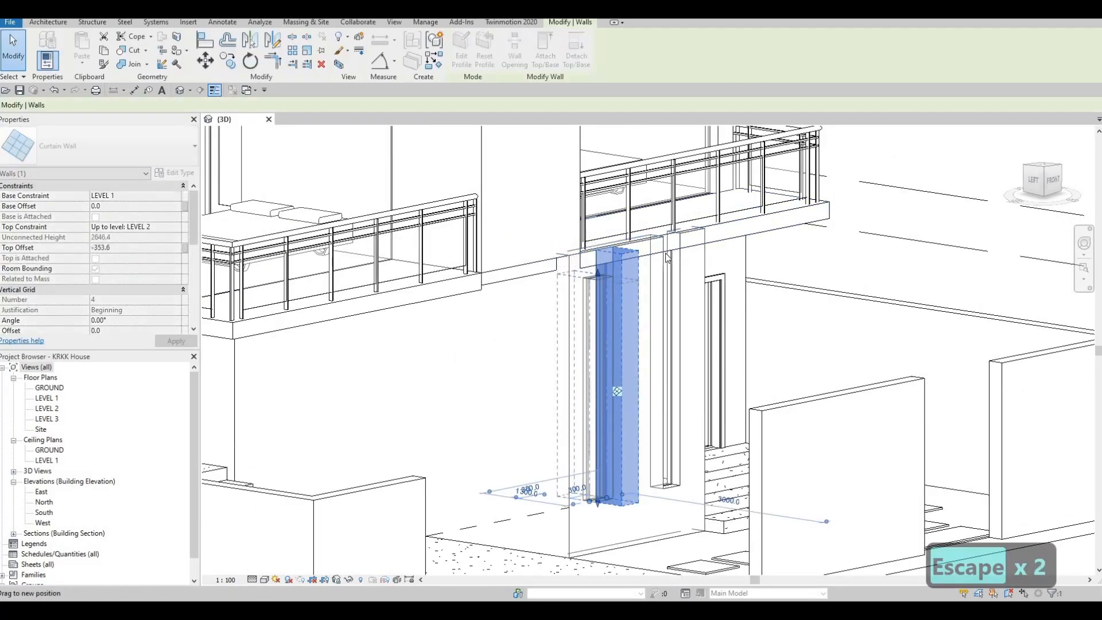
{"action": "key", "text": "Escape"}
{"action": "left_click", "coordinate": [669, 231]}
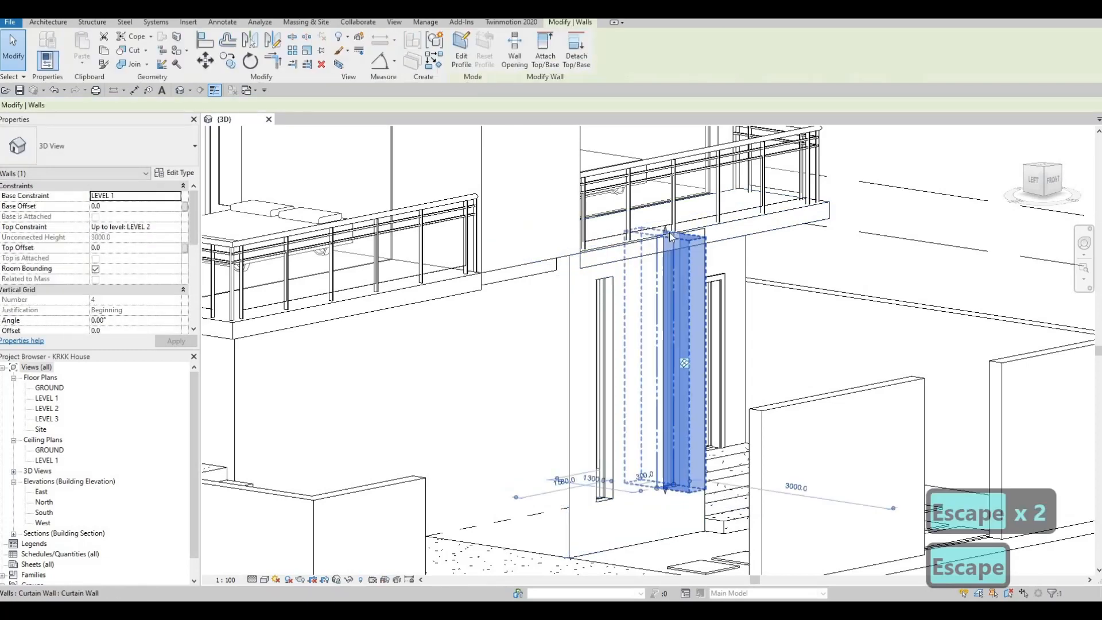
{"action": "key", "text": "Escape"}
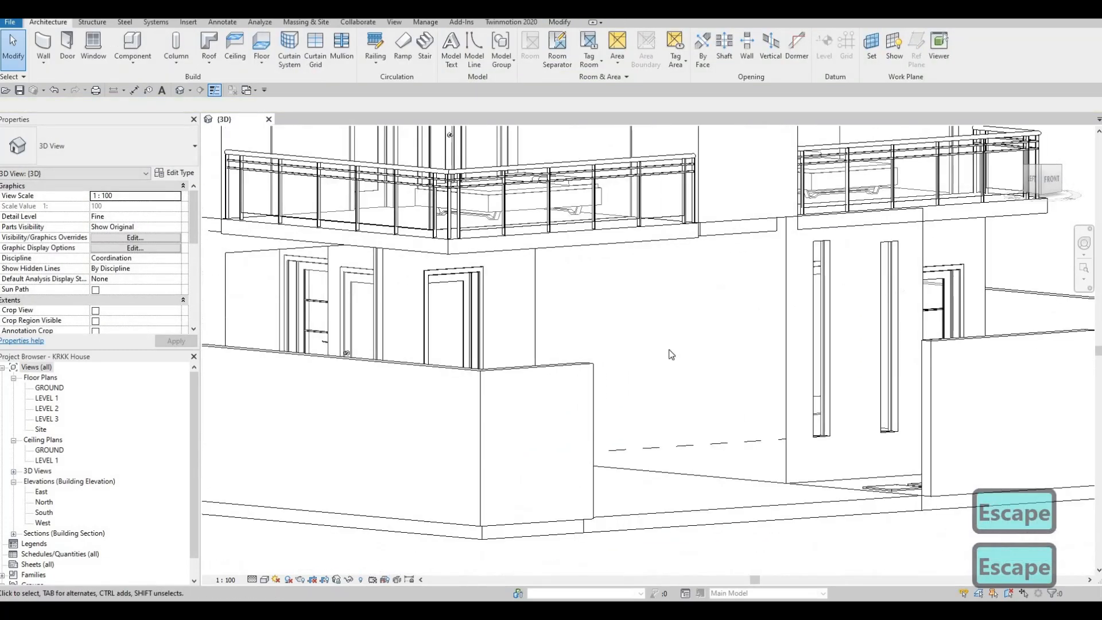
Step: Align the top of the narrow curtain wall farther from the entrance with the top of the curtain wall beneath the corner balcony
{"action": "scroll", "coordinate": [672, 354], "scroll_direction": "down", "scroll_amount": 2}
{"action": "key", "text": "a"}
{"action": "key", "text": "l"}
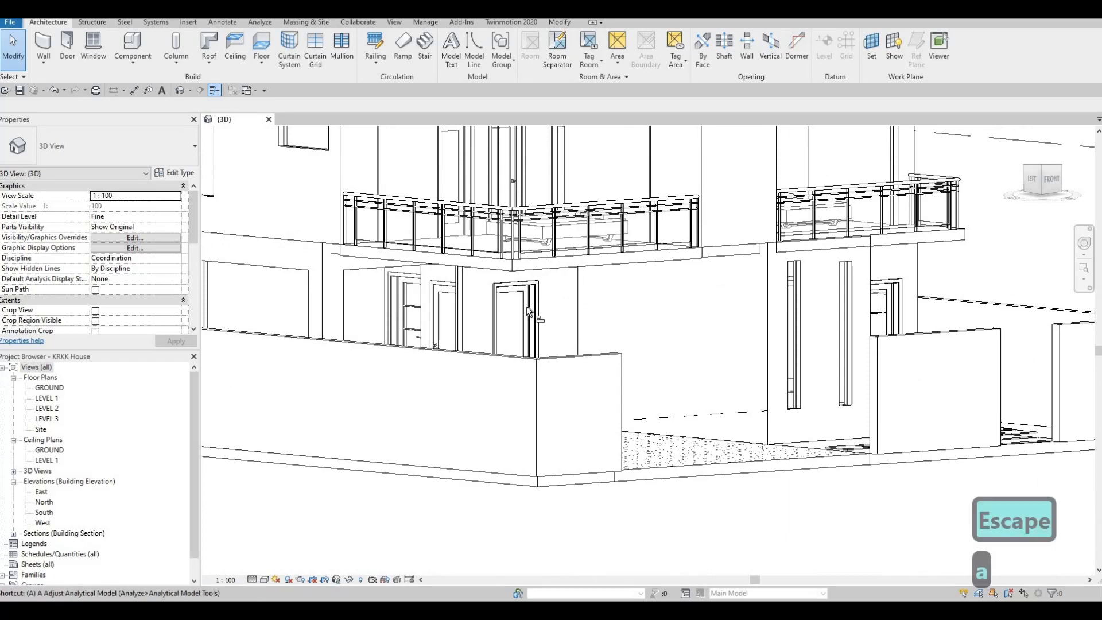
{"action": "left_click", "coordinate": [399, 267]}
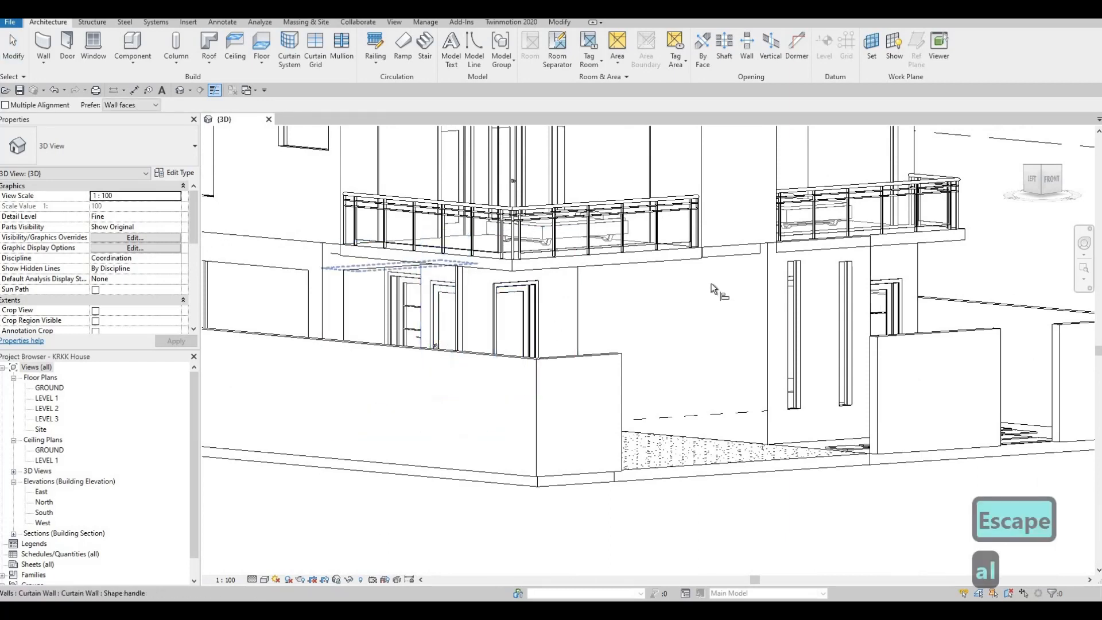
{"action": "left_click", "coordinate": [795, 270]}
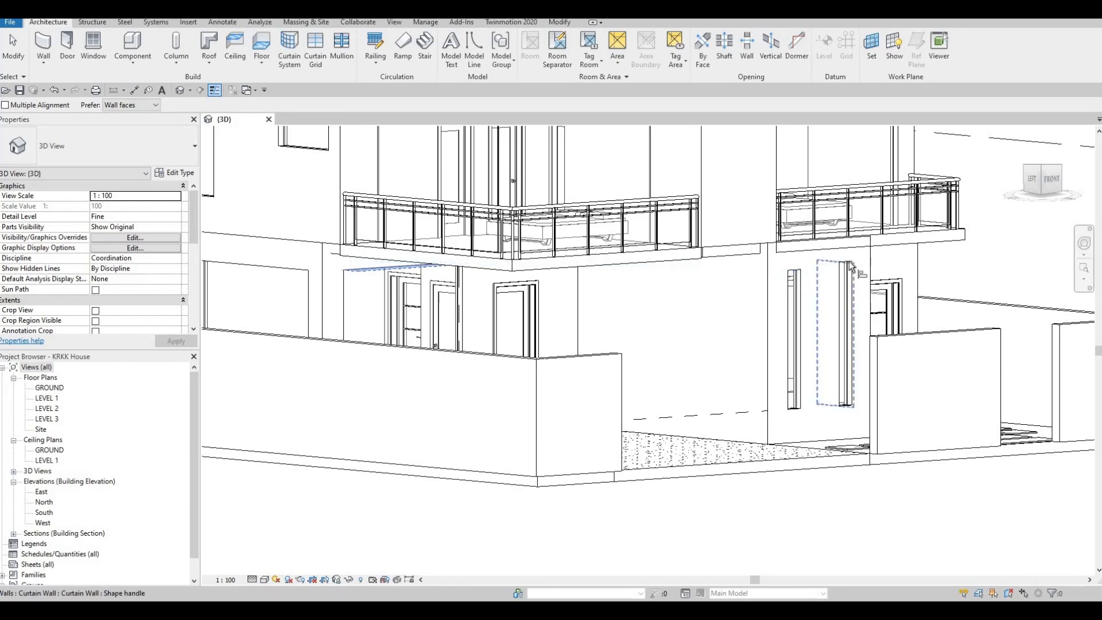
Step: Align the top of the narrow Level 1 curtain wall nearer the entrance with the top of the other narrow curtain wall beside it
{"action": "key", "text": "Escape"}
{"action": "key", "text": "Escape"}
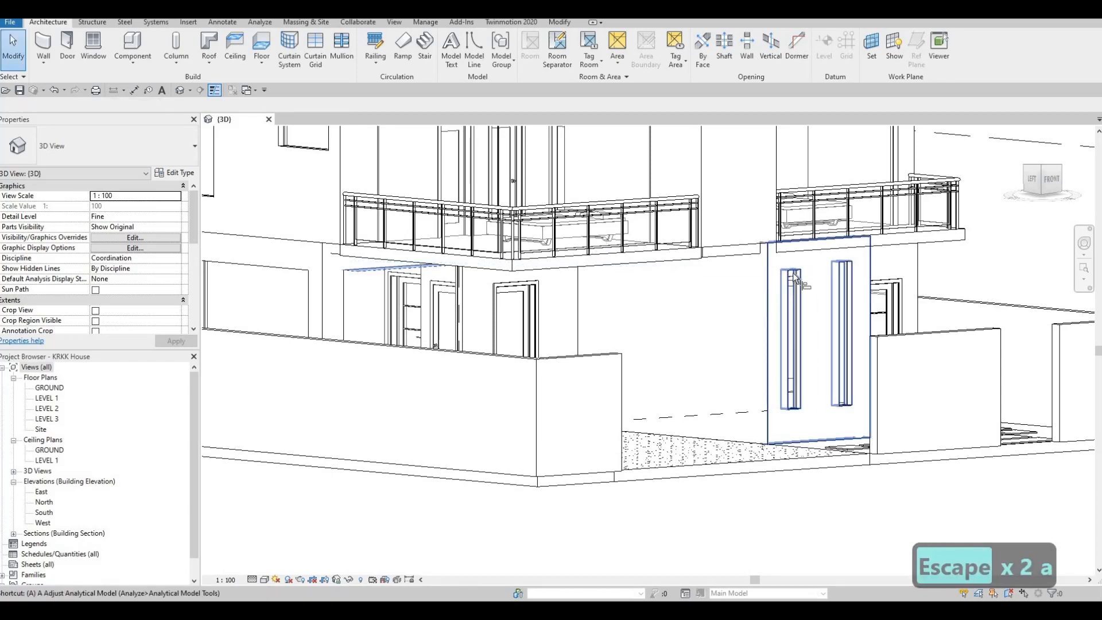
{"action": "key", "text": "a"}
{"action": "key", "text": "l"}
{"action": "middle_click_drag", "start_coordinate": [727, 304], "coordinate": [689, 291], "text": "shift"}
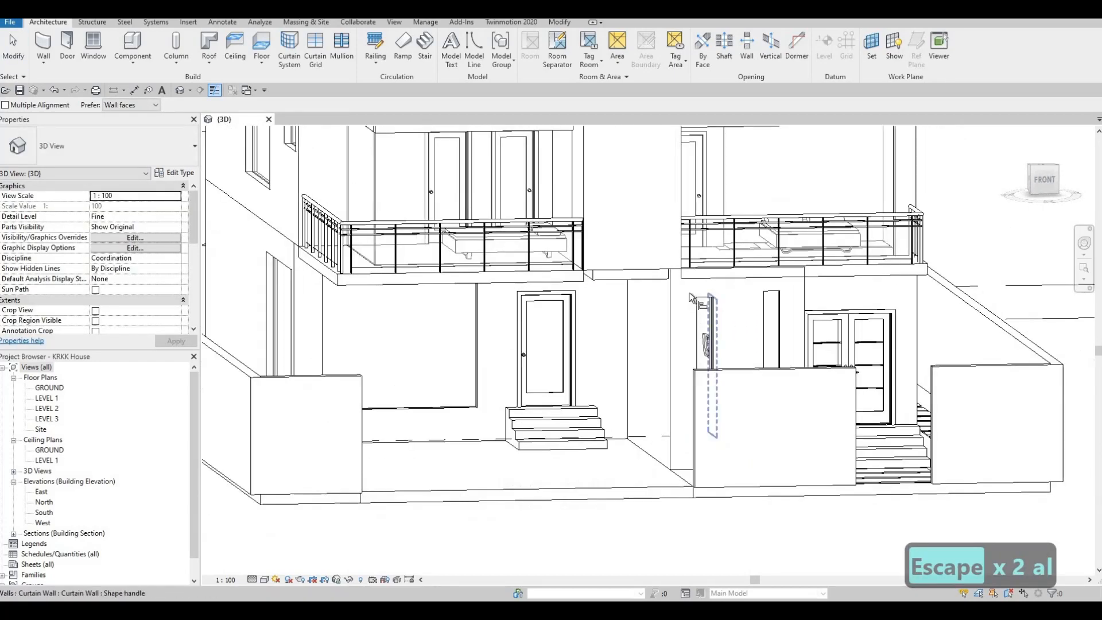
{"action": "scroll", "coordinate": [687, 291], "scroll_direction": "up", "scroll_amount": 5}
{"action": "left_click", "coordinate": [687, 291]}
{"action": "left_click", "coordinate": [891, 273]}
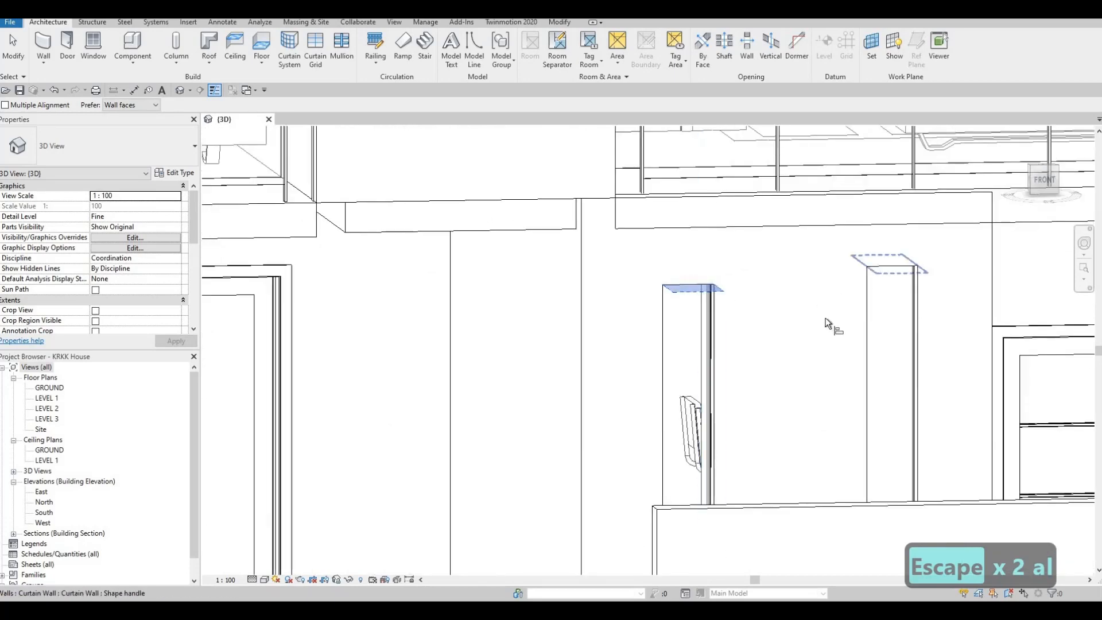
{"action": "scroll", "coordinate": [659, 337], "scroll_direction": "down", "scroll_amount": 2}
{"action": "middle_click_drag", "start_coordinate": [655, 340], "coordinate": [924, 288], "text": "shift"}
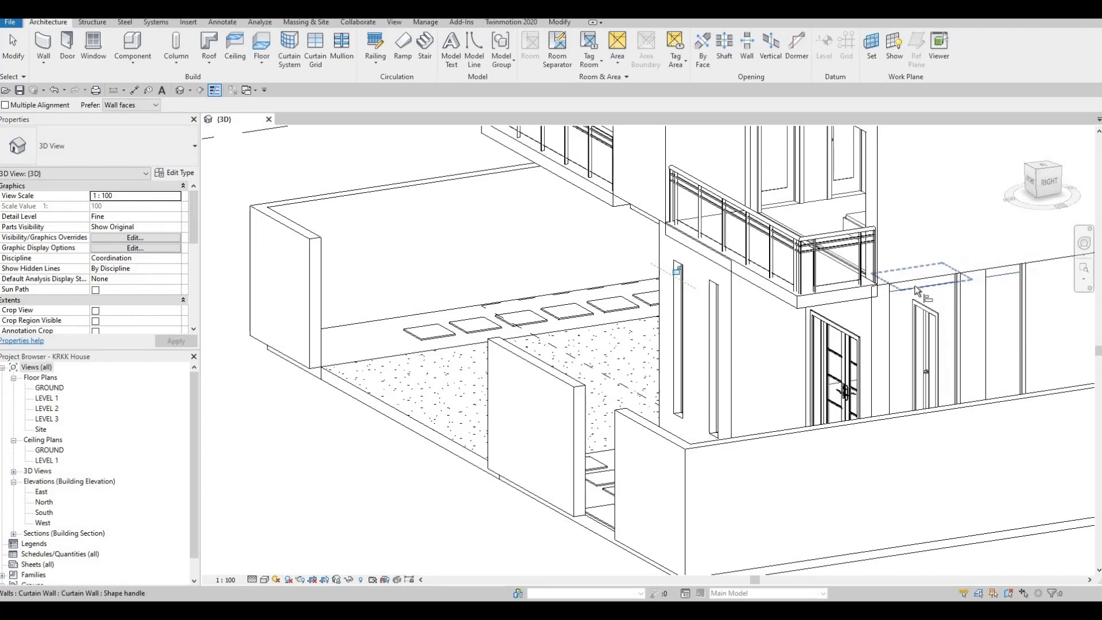
Step: Align the top of the right-facade curtain wall closest to the entrance with the top of the narrow front curtain wall
{"action": "key", "text": "Escape"}
{"action": "key", "text": "Escape"}
{"action": "key", "text": "a"}
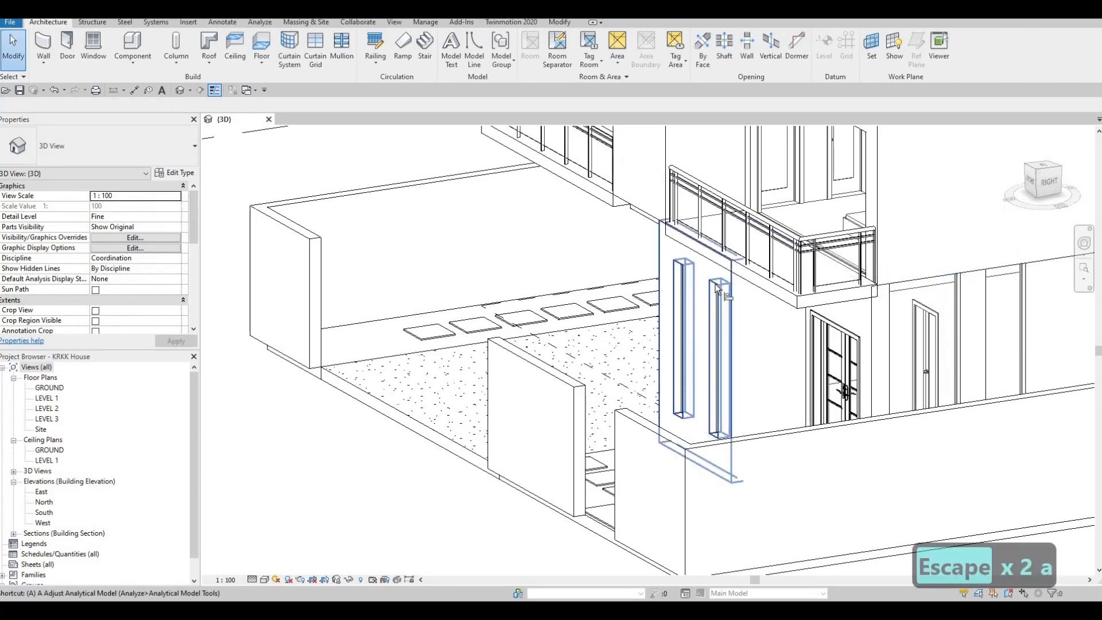
{"action": "key", "text": "l"}
{"action": "scroll", "coordinate": [716, 284], "scroll_direction": "up", "scroll_amount": 1}
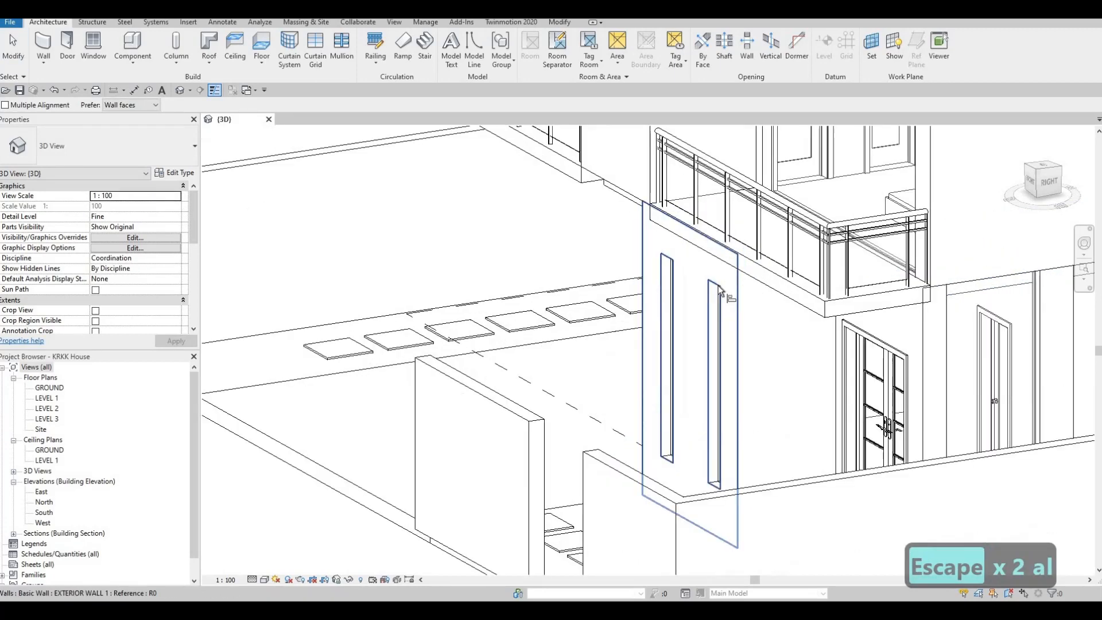
{"action": "scroll", "coordinate": [717, 285], "scroll_direction": "up", "scroll_amount": 1}
{"action": "left_click", "coordinate": [717, 291]}
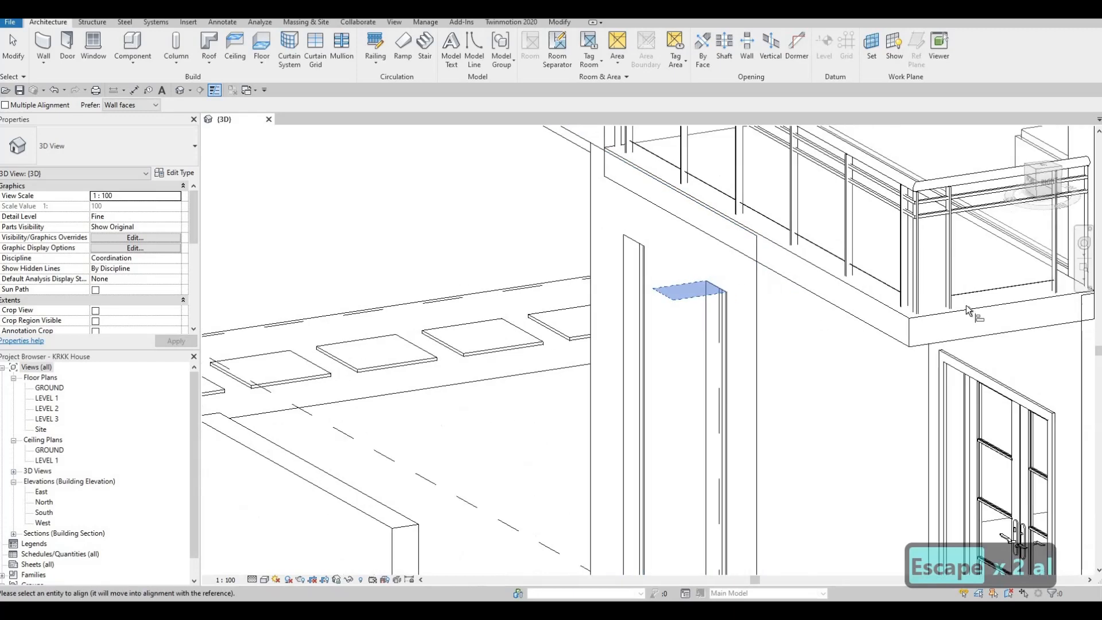
{"action": "scroll", "coordinate": [966, 306], "scroll_direction": "down", "scroll_amount": 2}
{"action": "middle_click_drag", "start_coordinate": [1002, 328], "coordinate": [793, 338]}
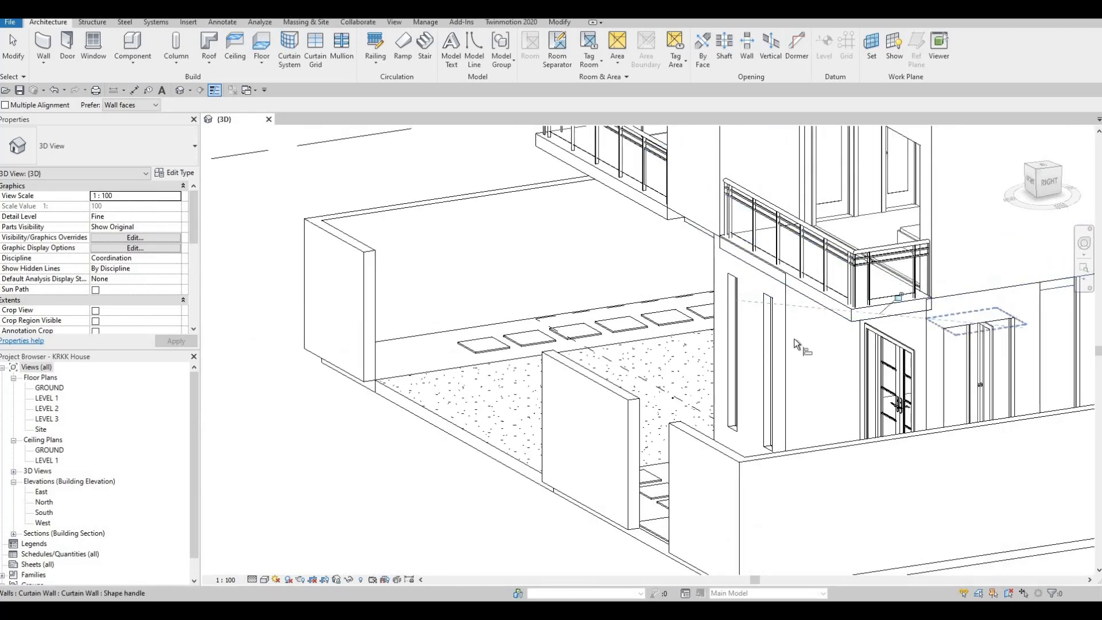
{"action": "key", "text": "Tab"}
{"action": "key", "text": "Tab"}
{"action": "key", "text": "Tab"}
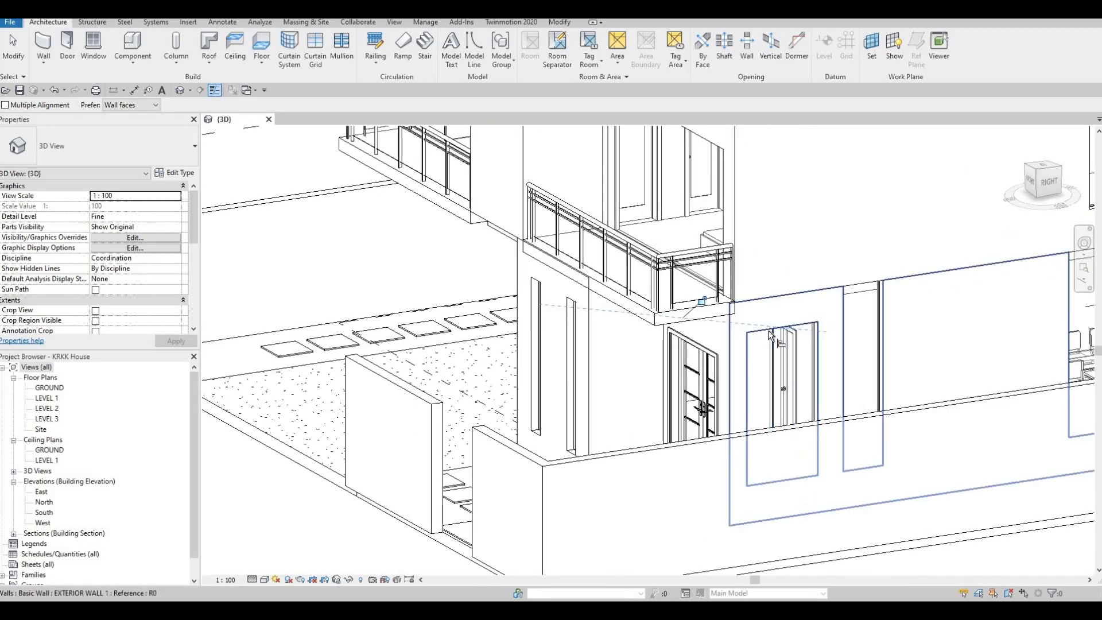
Step: Align the top of the adjacent narrow right-facade curtain wall with the top of the curtain wall closest to the entrance
{"action": "left_click", "coordinate": [767, 330]}
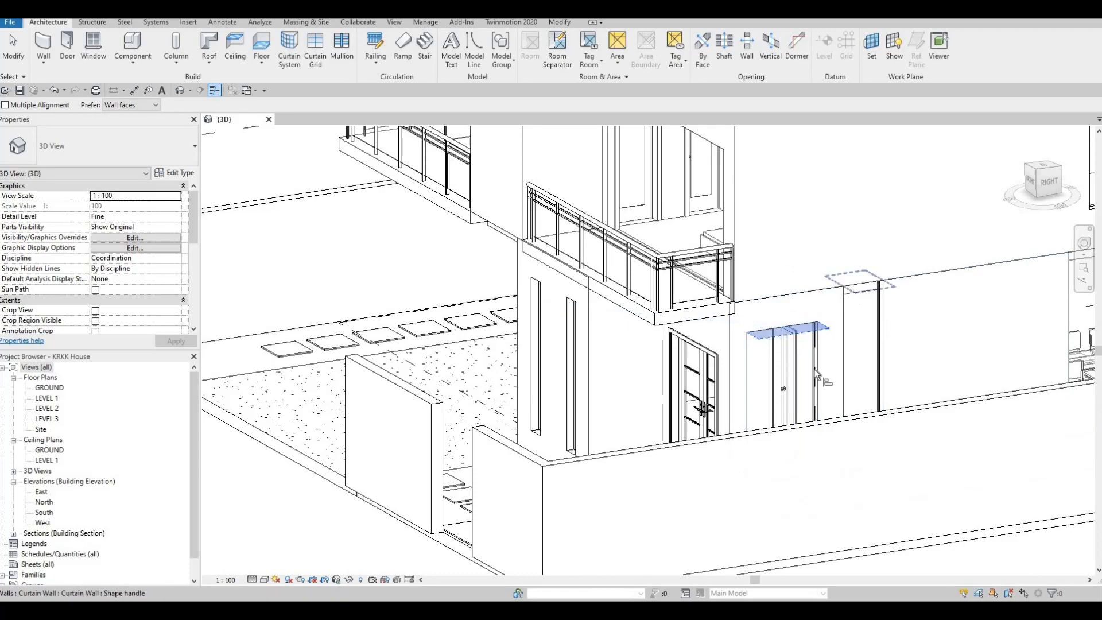
{"action": "mouse_move", "coordinate": [830, 448]}
{"action": "middle_mouse_down", "text": "shift"}
{"action": "mouse_move", "coordinate": [853, 451]}
{"action": "mouse_move", "coordinate": [830, 447]}
{"action": "middle_mouse_up", "text": "shift"}
{"action": "middle_click_drag", "start_coordinate": [479, 405], "coordinate": [586, 390], "text": "shift"}
{"action": "middle_click_drag", "start_coordinate": [859, 303], "coordinate": [415, 325]}
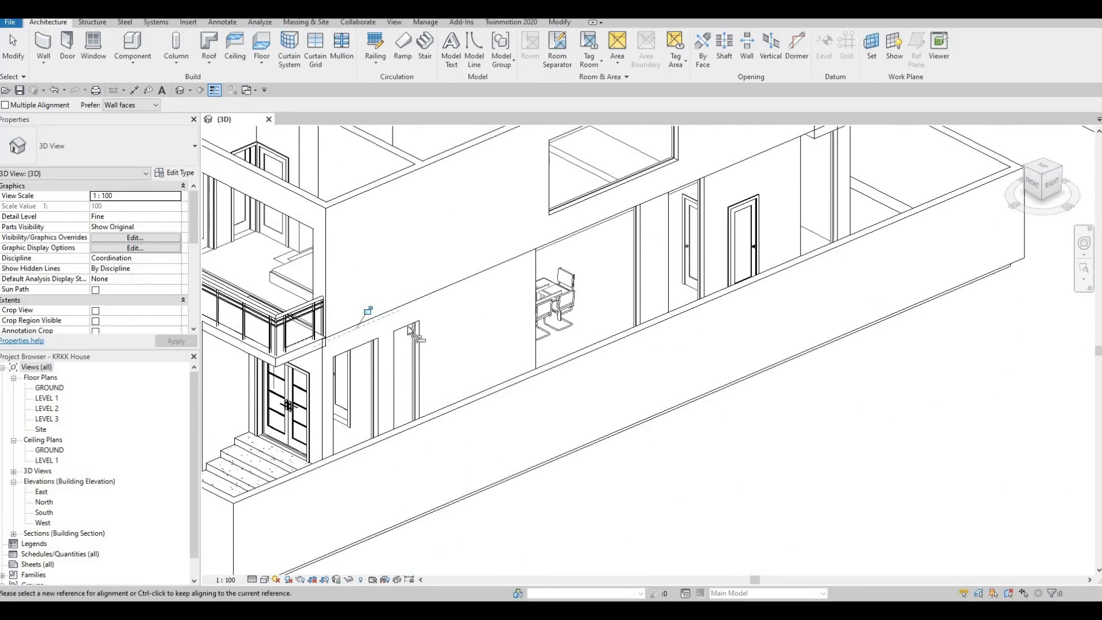
Step: Align the tops of the wide dining-room curtain wall and the narrower one beyond it with the narrow right-facade curtain wall
{"action": "left_click", "coordinate": [408, 326]}
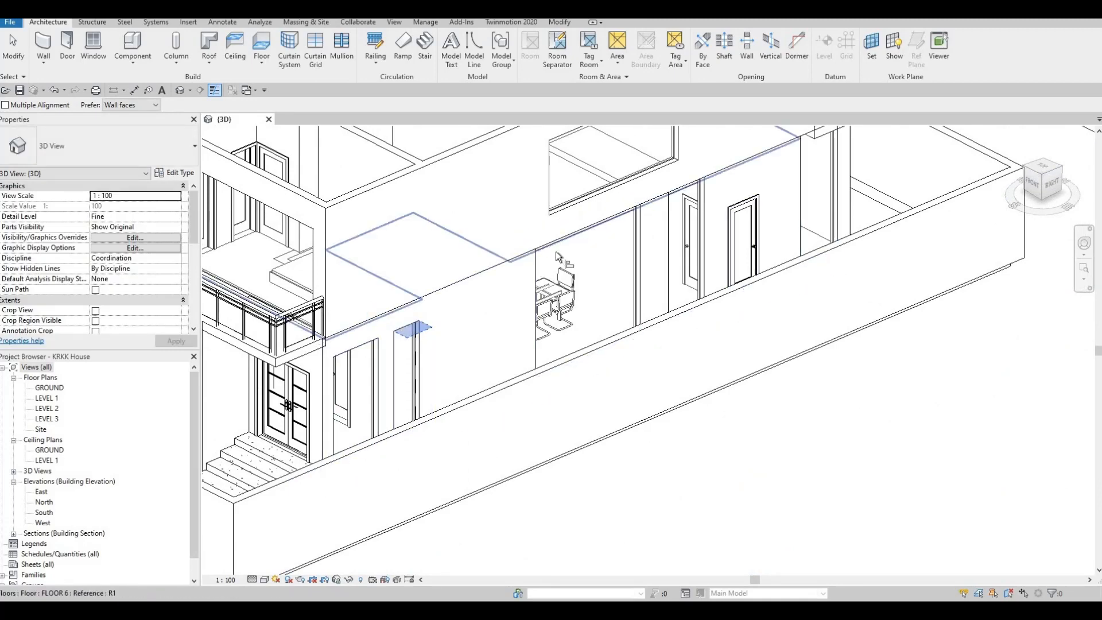
{"action": "middle_click_drag", "start_coordinate": [541, 293], "coordinate": [455, 263], "text": "shift"}
{"action": "left_click", "coordinate": [455, 253]}
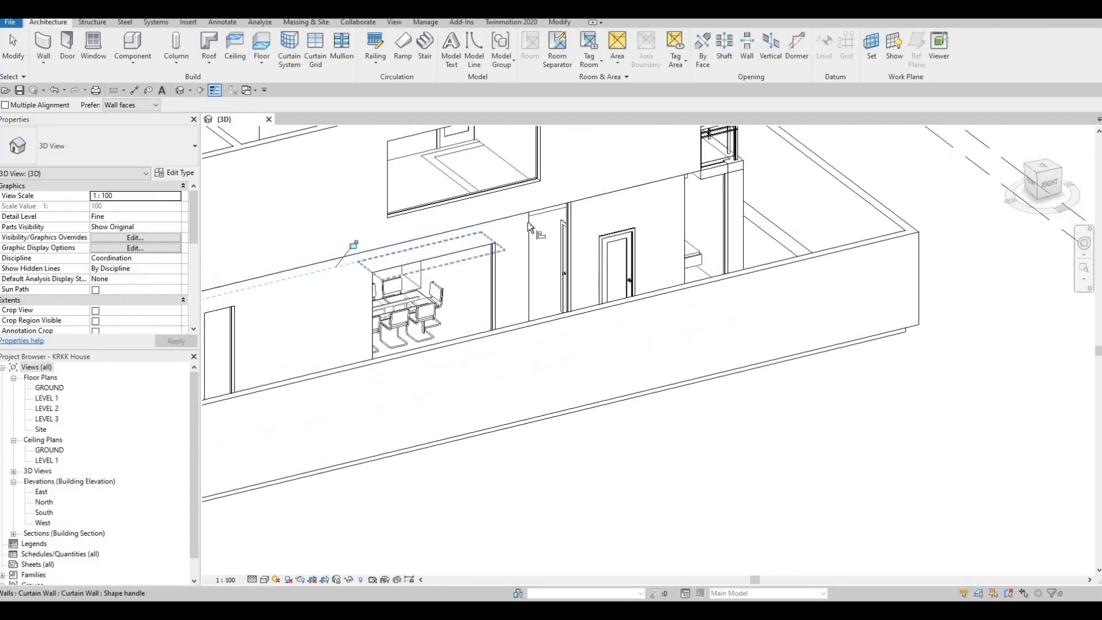
{"action": "left_click", "coordinate": [552, 230]}
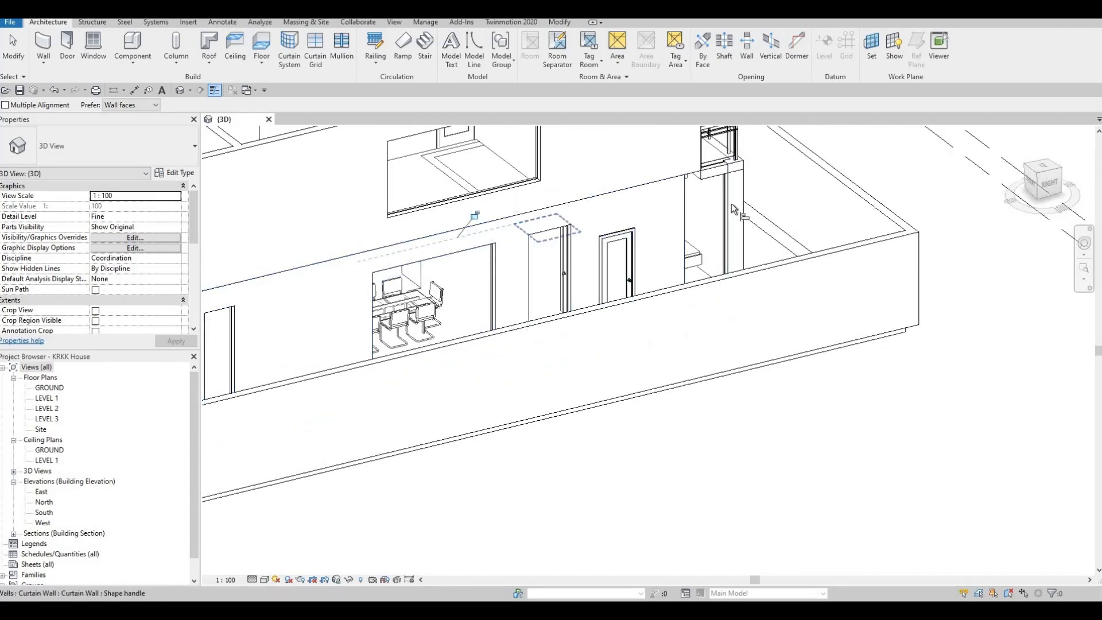
{"action": "middle_click_drag", "start_coordinate": [679, 248], "coordinate": [485, 408], "text": "shift"}
{"action": "scroll", "coordinate": [485, 407], "scroll_direction": "up", "scroll_amount": 1}
{"action": "key", "text": "Escape"}
{"action": "key", "text": "Escape"}
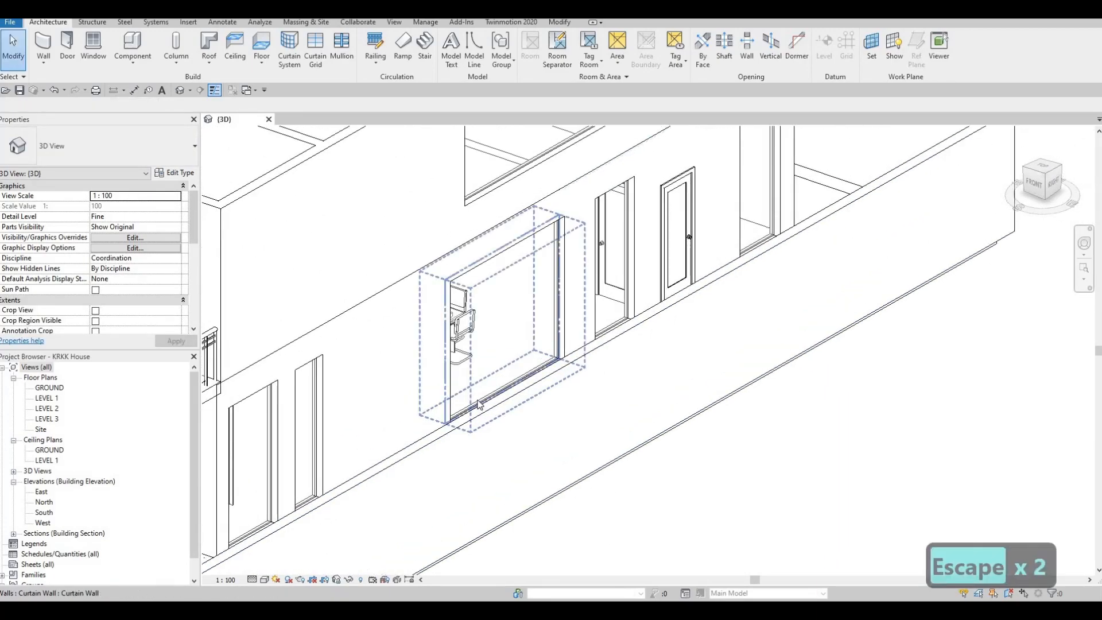
Step: Raise the base of the wide dining-room curtain wall on the right facade to an offset of about 923 mm
{"action": "left_click", "coordinate": [500, 399]}
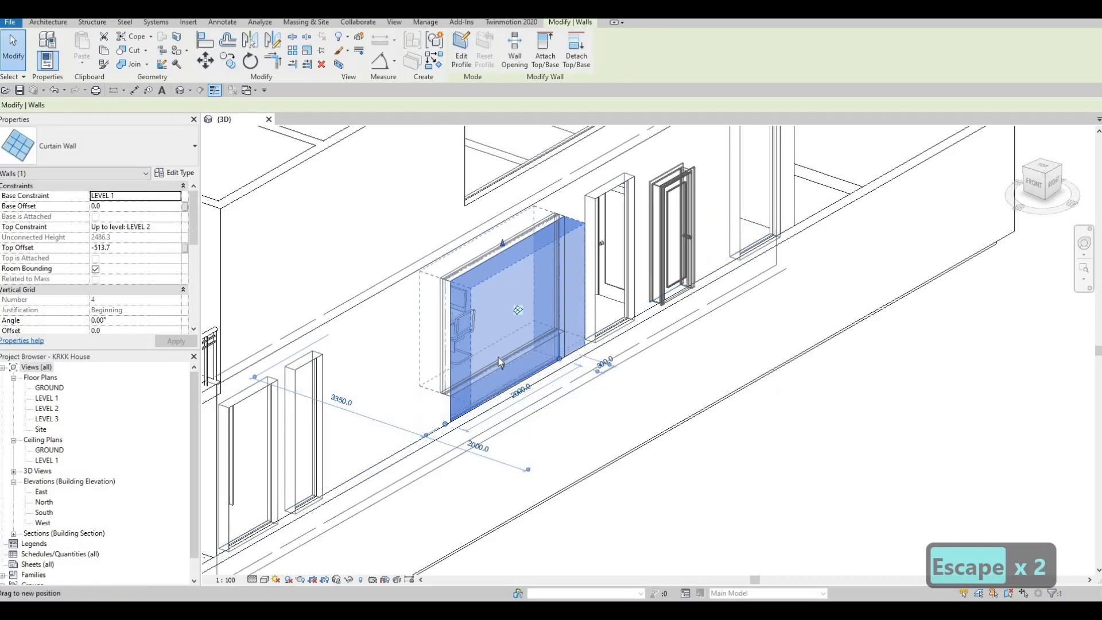
{"action": "left_click_drag", "start_coordinate": [505, 360], "coordinate": [501, 341]}
{"action": "key", "text": "Escape"}
{"action": "key", "text": "Escape"}
{"action": "key", "text": "Escape"}
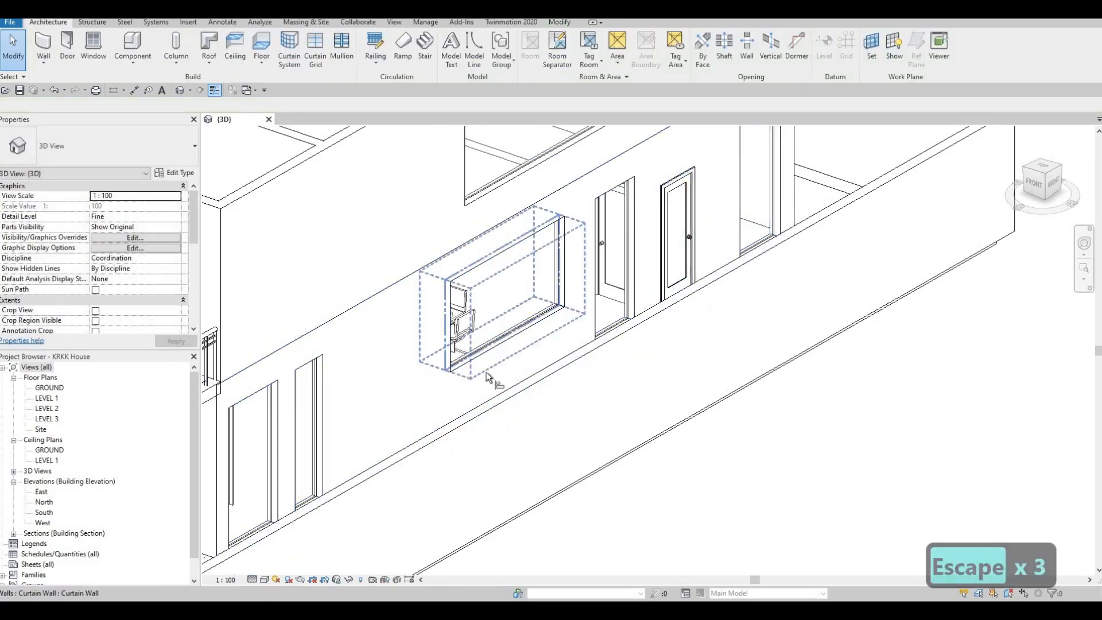
Step: Align the base of the narrower curtain wall between the dining-room window and the door with the dining-room curtain wall's base
{"action": "key", "text": "a"}
{"action": "key", "text": "l"}
{"action": "left_click", "coordinate": [609, 327]}
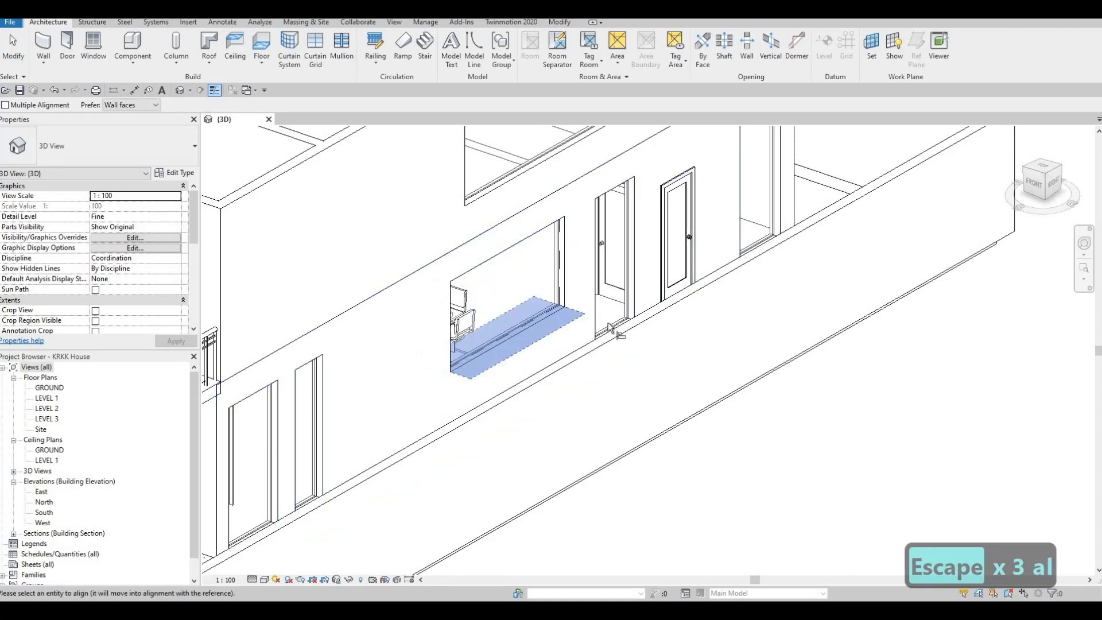
{"action": "left_click", "coordinate": [553, 328]}
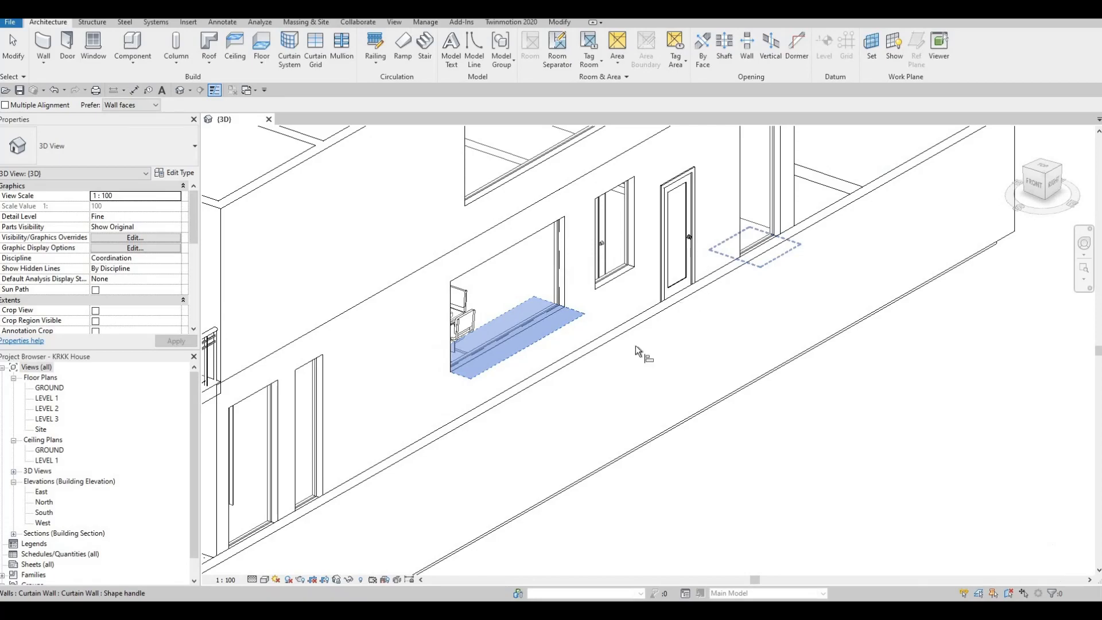
{"action": "middle_click_drag", "start_coordinate": [364, 369], "coordinate": [654, 370], "text": "shift"}
{"action": "key", "text": "Escape"}
{"action": "key", "text": "Escape"}
Step: Raise the base of the narrow right-facade curtain wall near the entrance to turn it into a small high window
{"action": "scroll", "coordinate": [735, 410], "scroll_direction": "up", "scroll_amount": 2}
{"action": "left_click", "coordinate": [738, 434]}
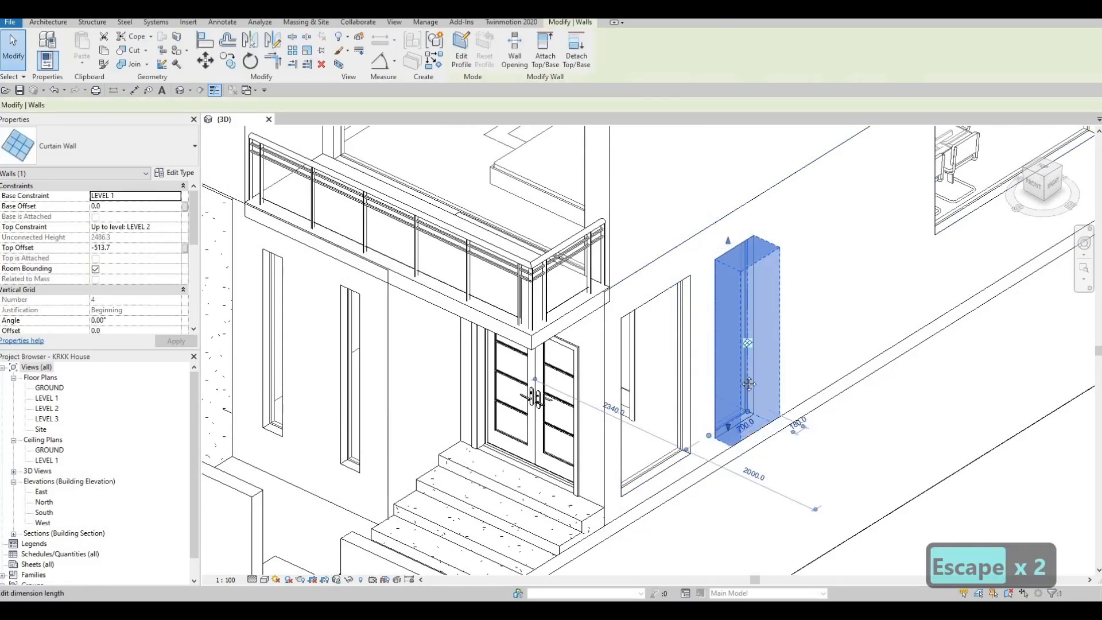
{"action": "key", "text": "Escape"}
{"action": "scroll", "coordinate": [694, 402], "scroll_direction": "down", "scroll_amount": 1}
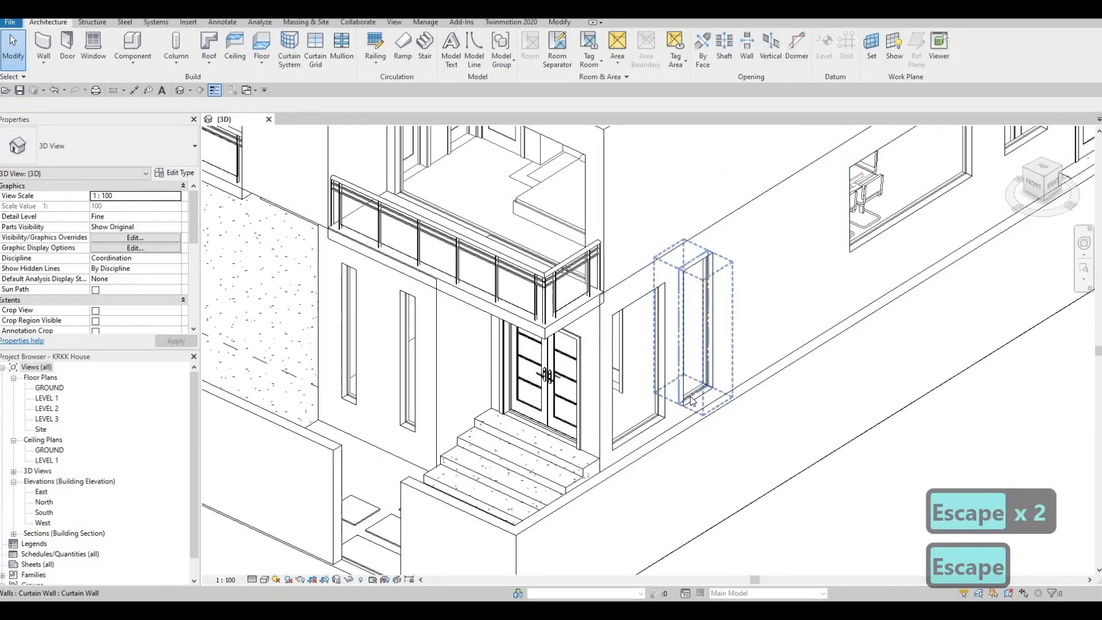
{"action": "left_click", "coordinate": [692, 400]}
{"action": "left_click_drag", "start_coordinate": [684, 326], "coordinate": [665, 322]}
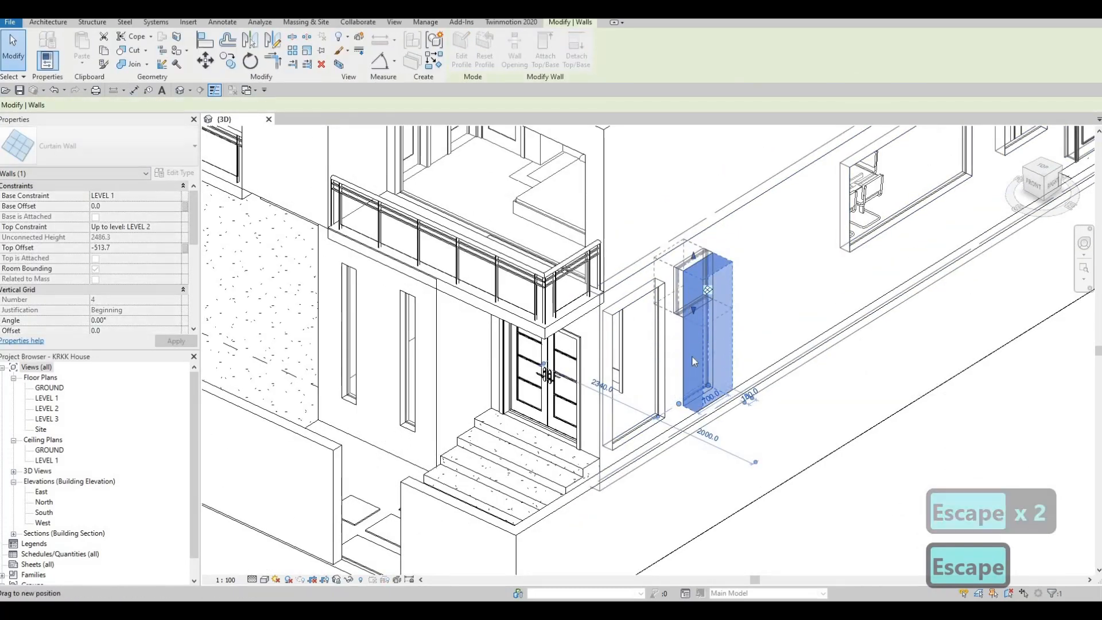
{"action": "key", "text": "Escape"}
{"action": "key", "text": "Escape"}
{"action": "key", "text": "Escape"}
Step: Align the base of the right-facade curtain wall closest to the entrance with the base of the wide dining-room curtain wall
{"action": "key", "text": "a"}
{"action": "key", "text": "l"}
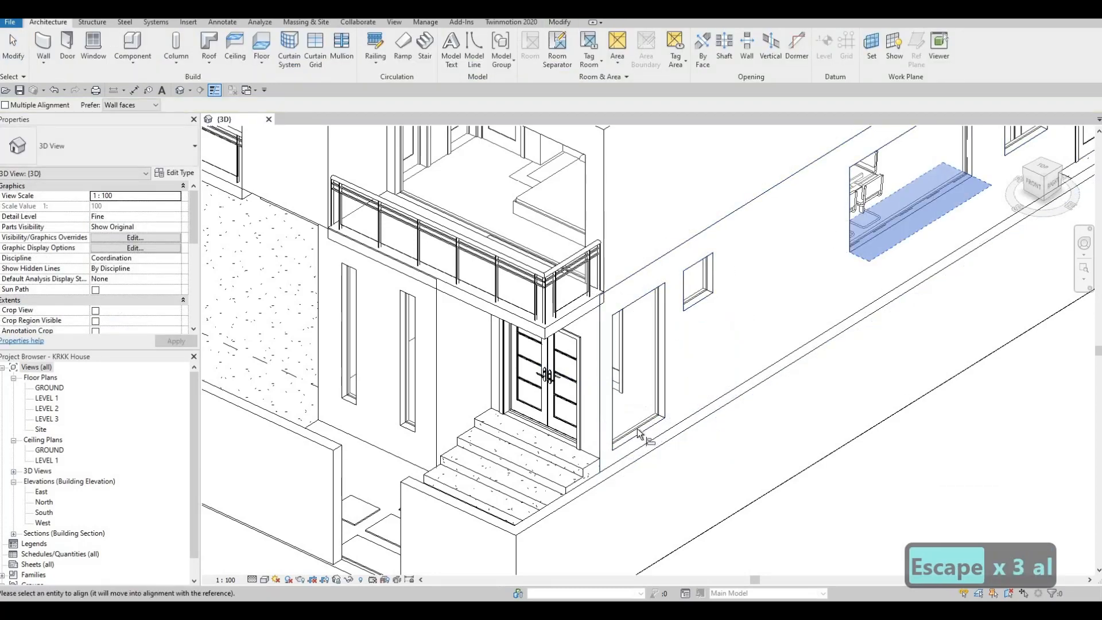
{"action": "middle_click_drag", "start_coordinate": [583, 384], "coordinate": [552, 427], "text": "shift"}
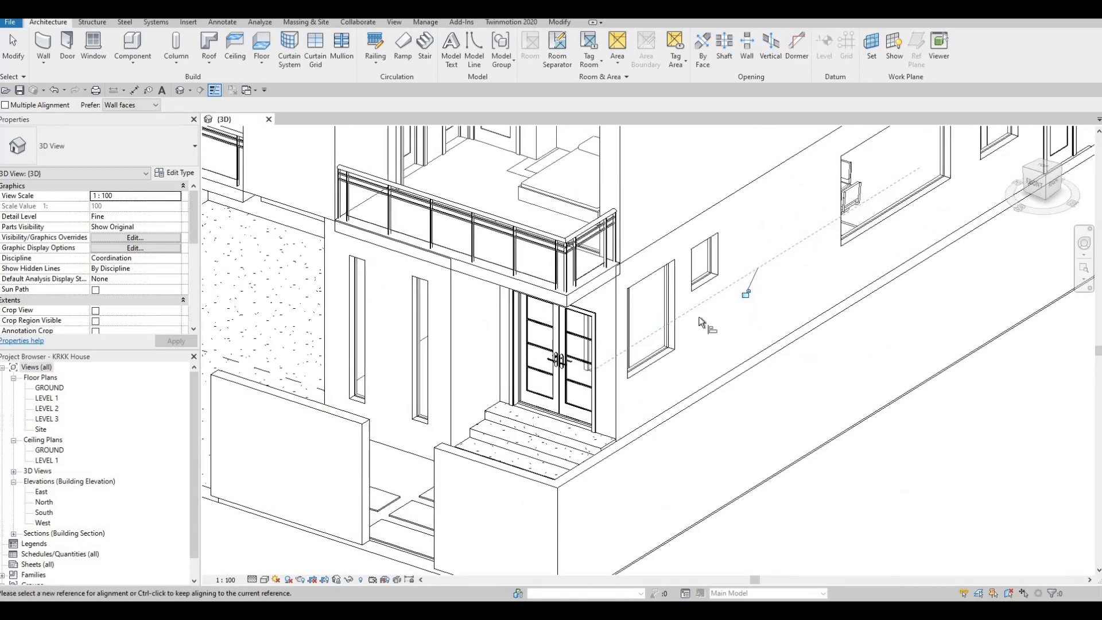
{"action": "middle_click_drag", "start_coordinate": [656, 361], "coordinate": [720, 302]}
Step: Align the bases of the two narrow front curtain walls with the base of the right-facade curtain wall closest to the entrance
{"action": "left_click", "coordinate": [720, 304]}
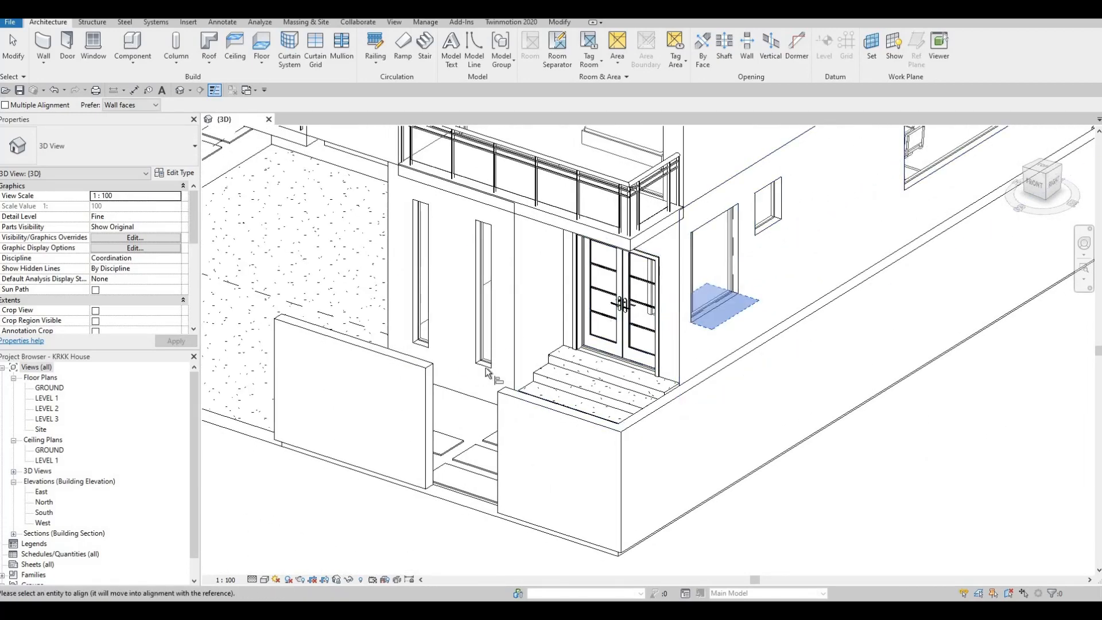
{"action": "left_click", "coordinate": [674, 303]}
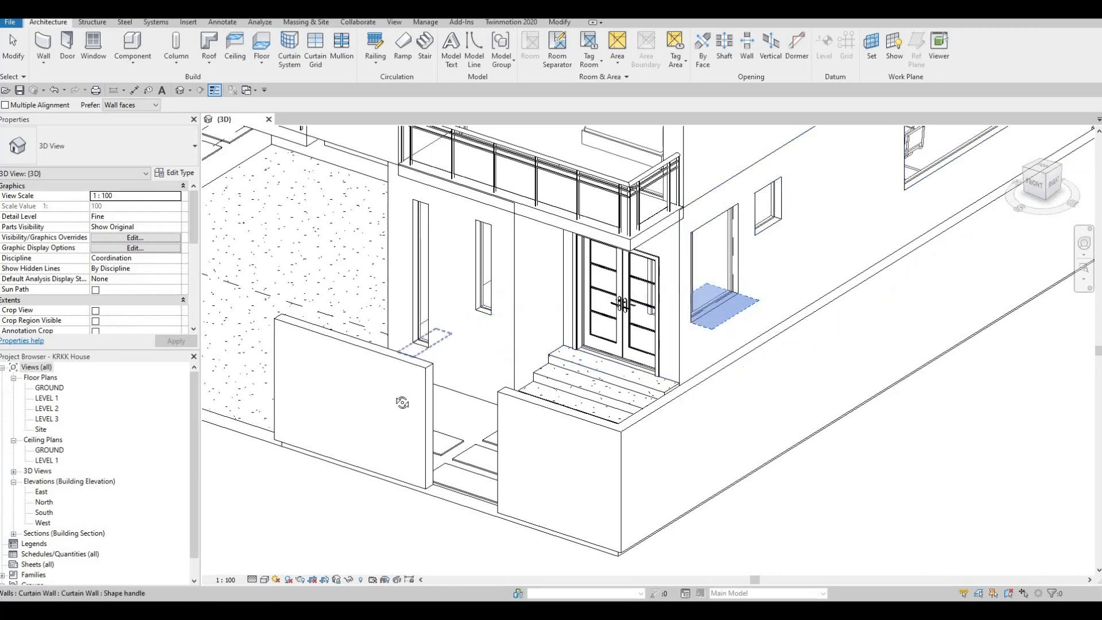
{"action": "middle_click_drag", "start_coordinate": [466, 442], "coordinate": [900, 330], "text": "shift"}
{"action": "key", "text": "Escape"}
{"action": "key", "text": "Escape"}
Step: Lower the bases of both narrow front curtain walls, taking the one farther from the entrance to an offset of about -70 mm
{"action": "left_click", "coordinate": [898, 335]}
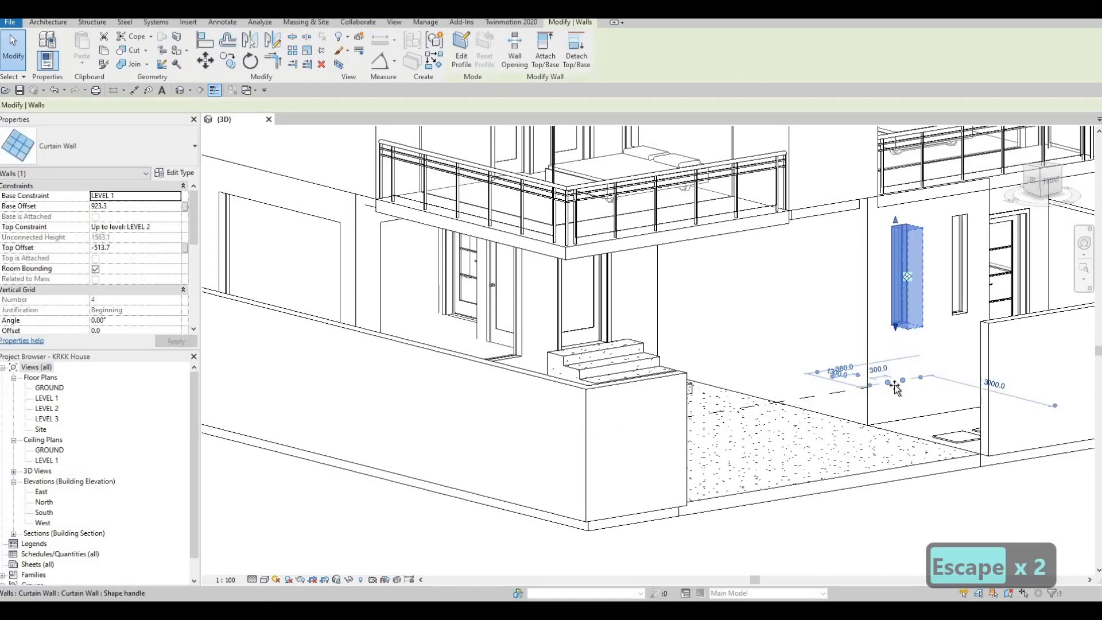
{"action": "left_click_drag", "start_coordinate": [962, 321], "coordinate": [955, 321]}
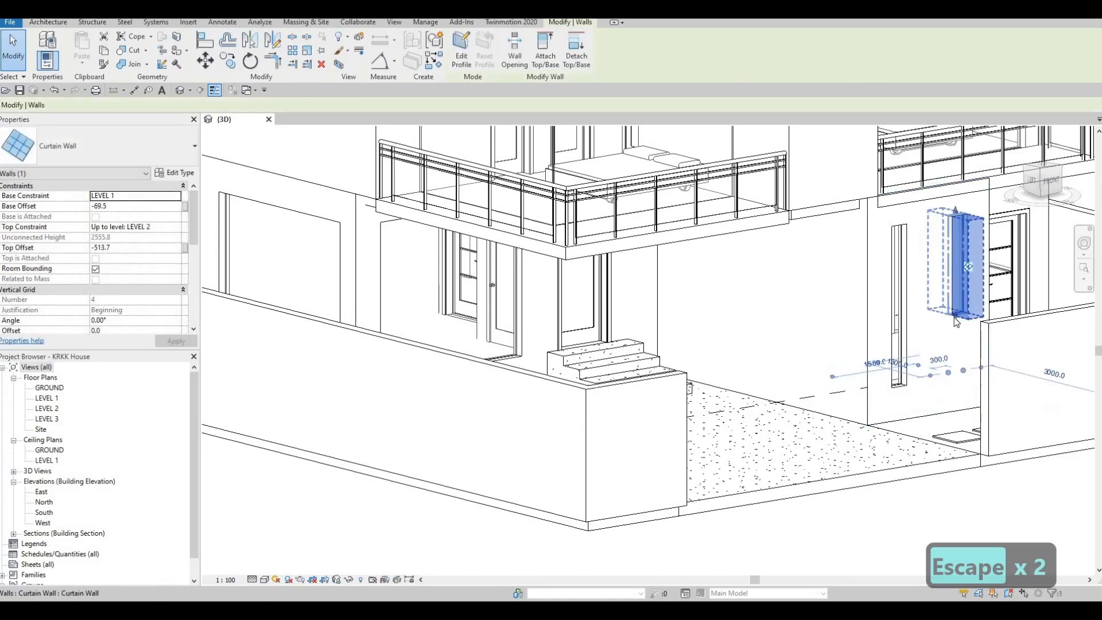
{"action": "key", "text": "Escape"}
{"action": "key", "text": "Escape"}
Step: Align the base of the narrow front curtain wall nearer the entrance with the base of the one farther from it
{"action": "key", "text": "a"}
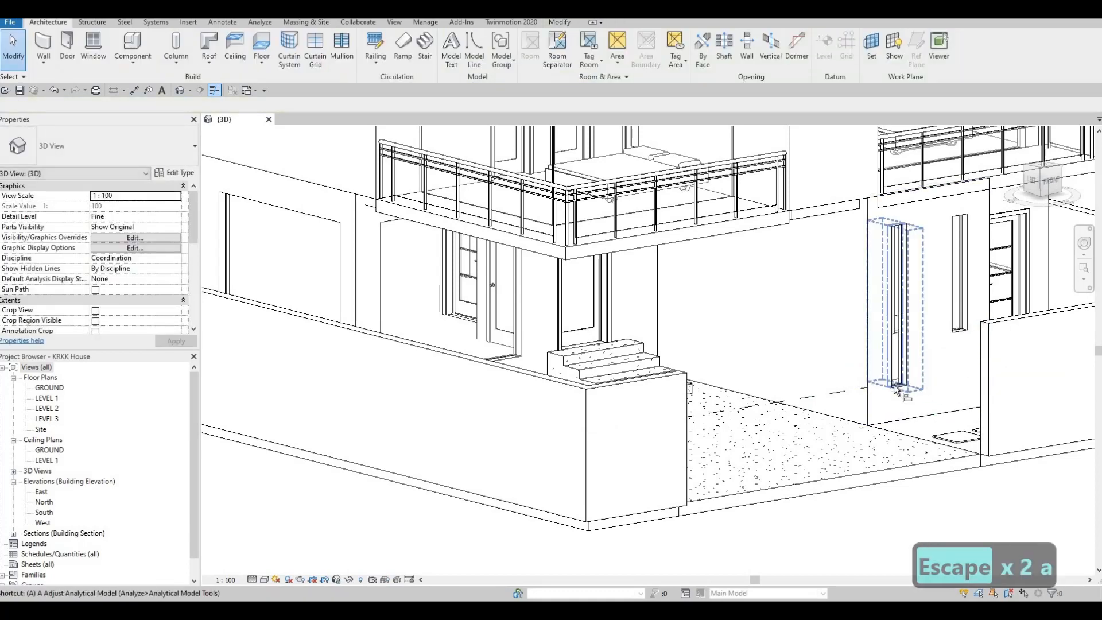
{"action": "key", "text": "l"}
{"action": "left_click", "coordinate": [961, 332]}
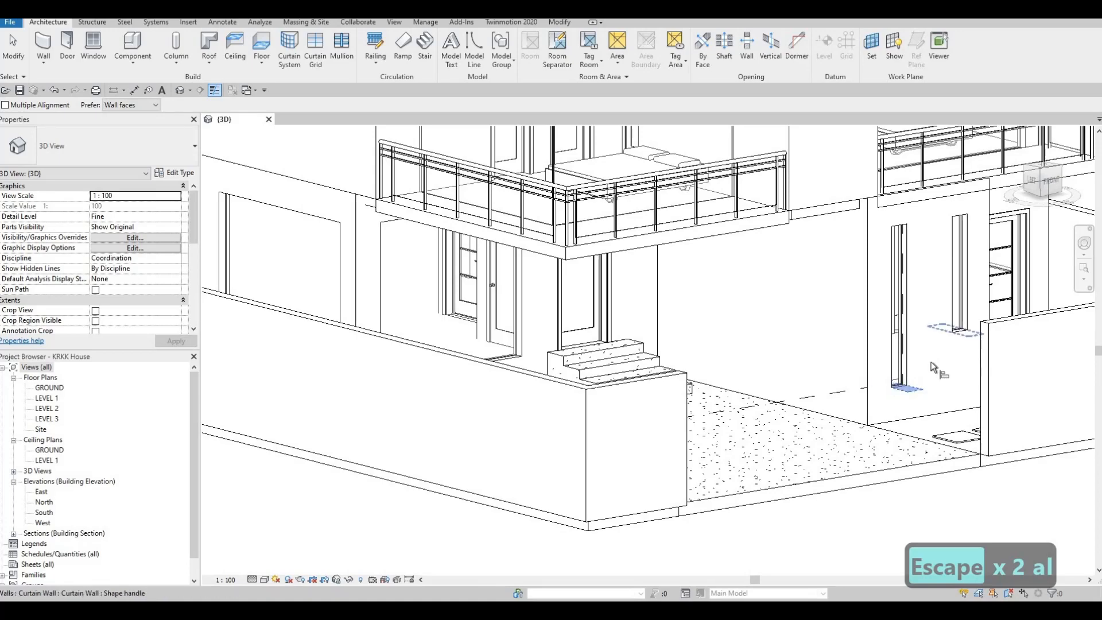
{"action": "middle_click_drag", "start_coordinate": [793, 416], "coordinate": [794, 423], "text": "shift"}
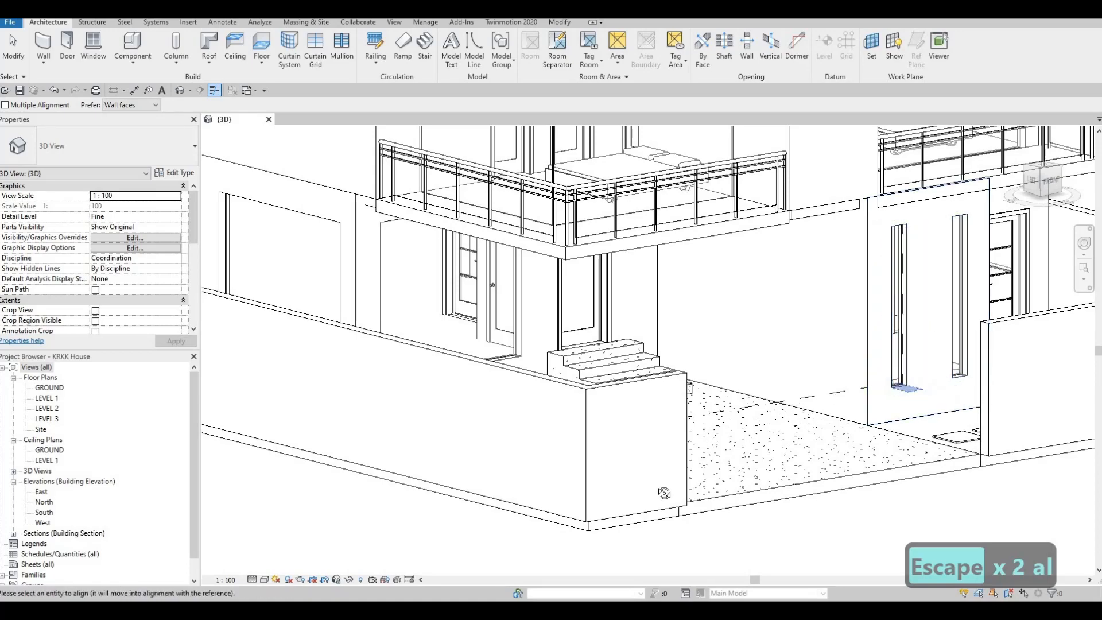
Step: Align the base of the wide Level 1 curtain wall on the left facade with the base of the narrow front curtain wall
{"action": "middle_click_drag", "start_coordinate": [664, 493], "coordinate": [765, 439], "text": "shift"}
{"action": "middle_click_drag", "start_coordinate": [447, 258], "coordinate": [539, 330], "text": "shift"}
{"action": "middle_click_drag", "start_coordinate": [468, 441], "coordinate": [343, 339]}
{"action": "scroll", "coordinate": [342, 339], "scroll_direction": "up", "scroll_amount": 3}
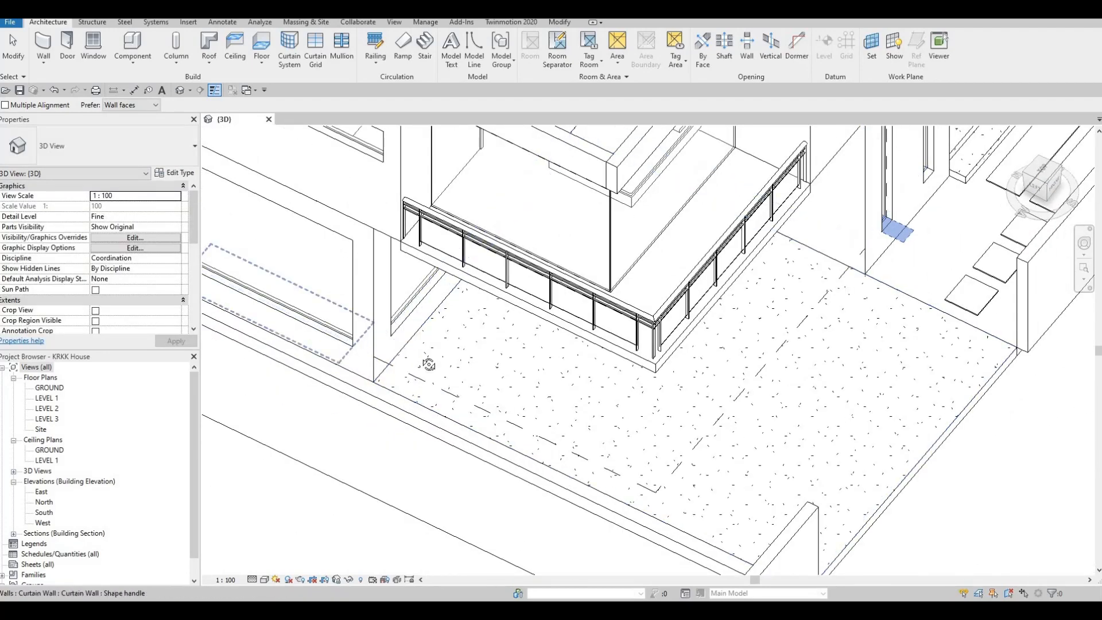
{"action": "middle_click_drag", "start_coordinate": [520, 279], "coordinate": [537, 332], "text": "shift"}
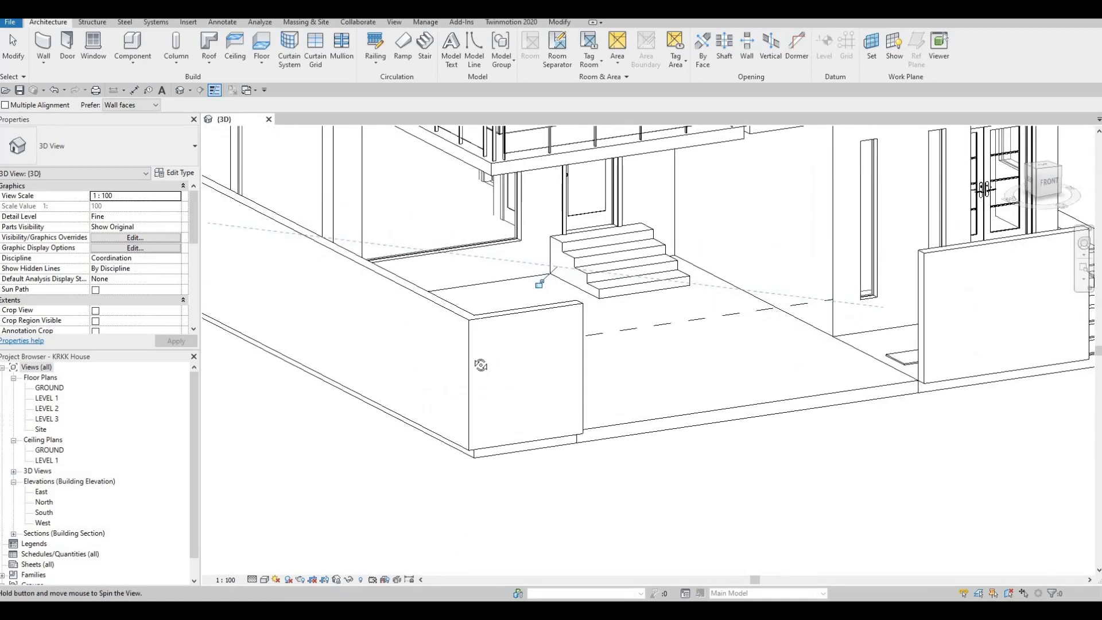
{"action": "mouse_move", "coordinate": [481, 365]}
{"action": "middle_mouse_down", "text": "shift"}
{"action": "mouse_move", "coordinate": [580, 347]}
{"action": "mouse_move", "coordinate": [553, 413]}
{"action": "mouse_move", "coordinate": [542, 407]}
{"action": "mouse_move", "coordinate": [535, 326]}
{"action": "mouse_move", "coordinate": [492, 346]}
{"action": "middle_mouse_up", "text": "shift"}
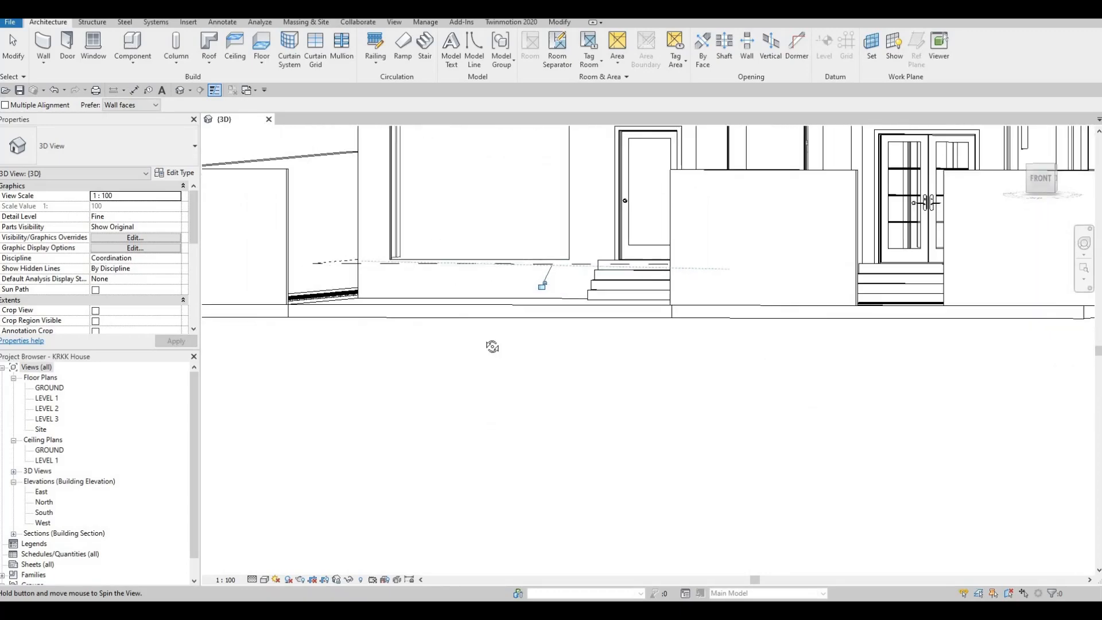
{"action": "middle_click_drag", "start_coordinate": [595, 412], "coordinate": [468, 360], "text": "shift"}
{"action": "key", "text": "Escape"}
Step: Align the base of the narrow front curtain wall farther from the entrance with the base of the wide left-facade curtain wall
{"action": "key", "text": "Escape"}
{"action": "key", "text": "Escape"}
{"action": "key", "text": "Escape"}
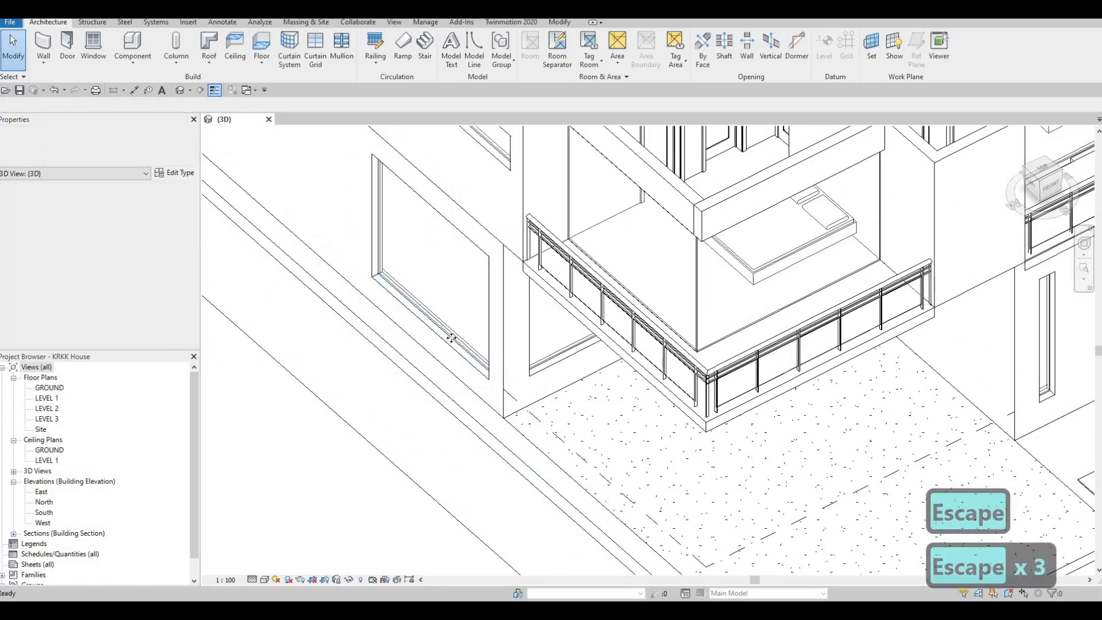
{"action": "left_click", "coordinate": [454, 342]}
{"action": "key", "text": "Escape"}
{"action": "left_click", "coordinate": [435, 330]}
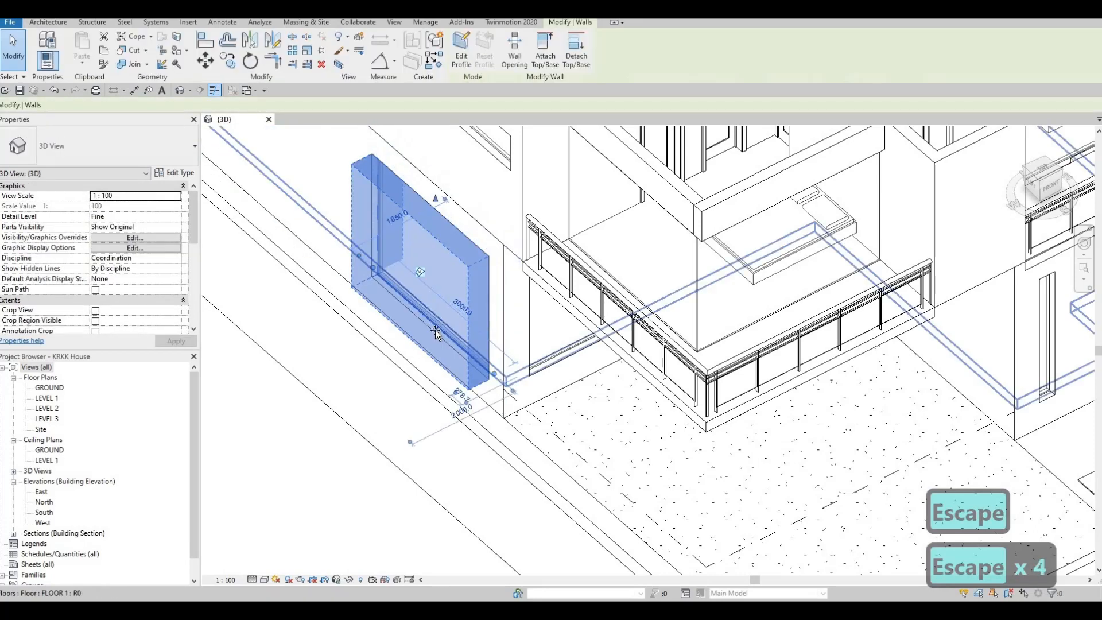
{"action": "key", "text": "Escape"}
{"action": "key", "text": "Escape"}
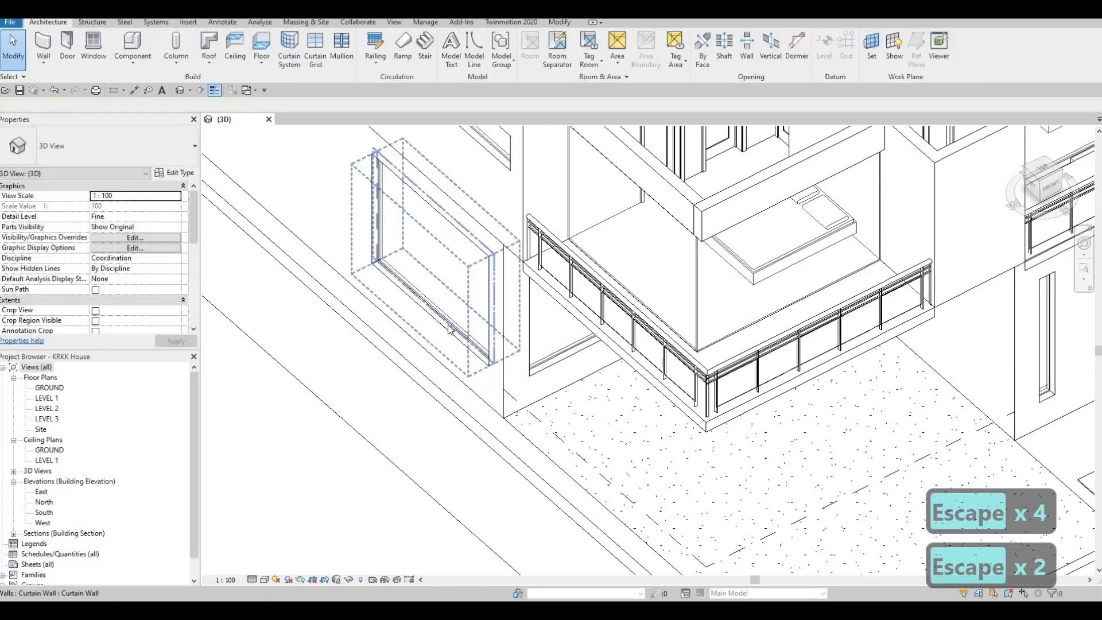
{"action": "scroll", "coordinate": [775, 386], "scroll_direction": "down", "scroll_amount": 3}
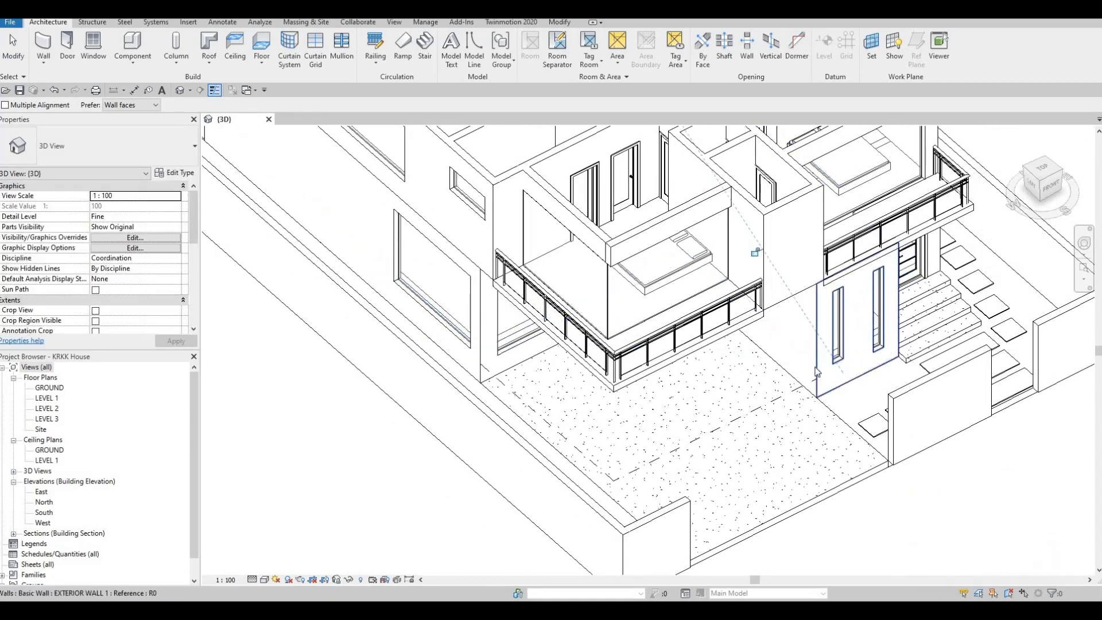
{"action": "key", "text": "Escape"}
{"action": "key", "text": "Escape"}
{"action": "key", "text": "l"}
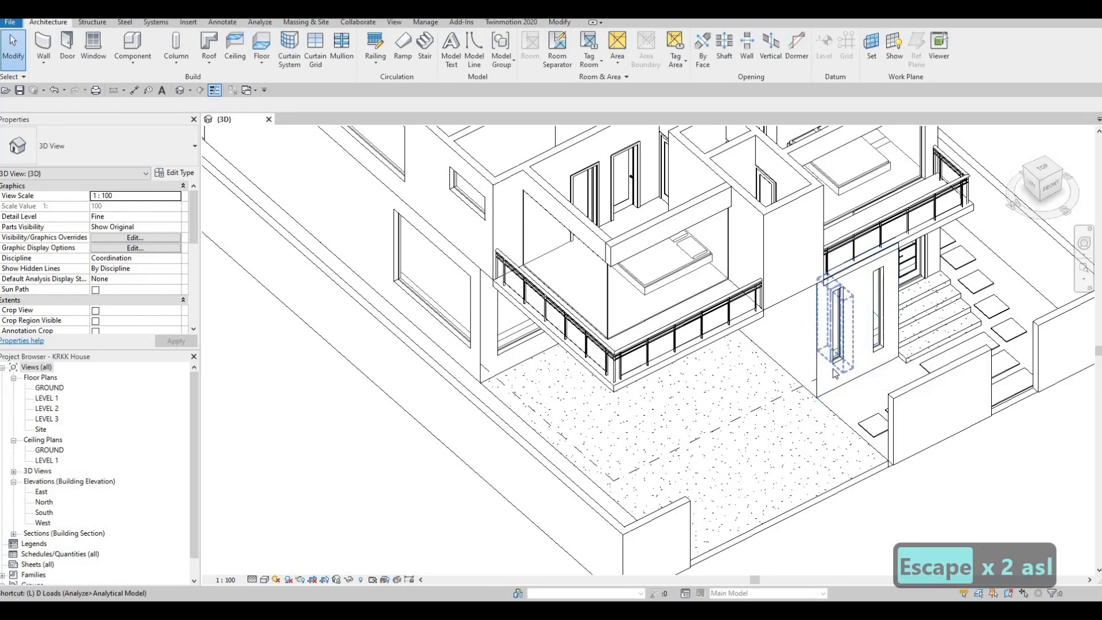
{"action": "key", "text": "Escape"}
{"action": "key", "text": "Escape"}
{"action": "key", "text": "a"}
{"action": "key", "text": "l"}
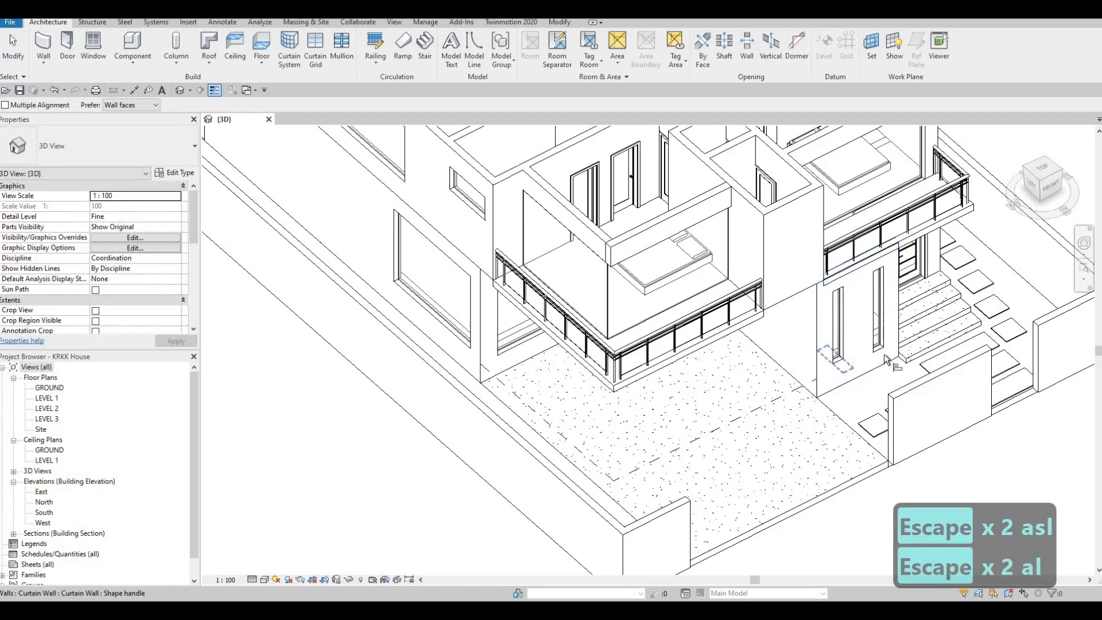
{"action": "left_click", "coordinate": [840, 359]}
{"action": "scroll", "coordinate": [871, 348], "scroll_direction": "up", "scroll_amount": 5}
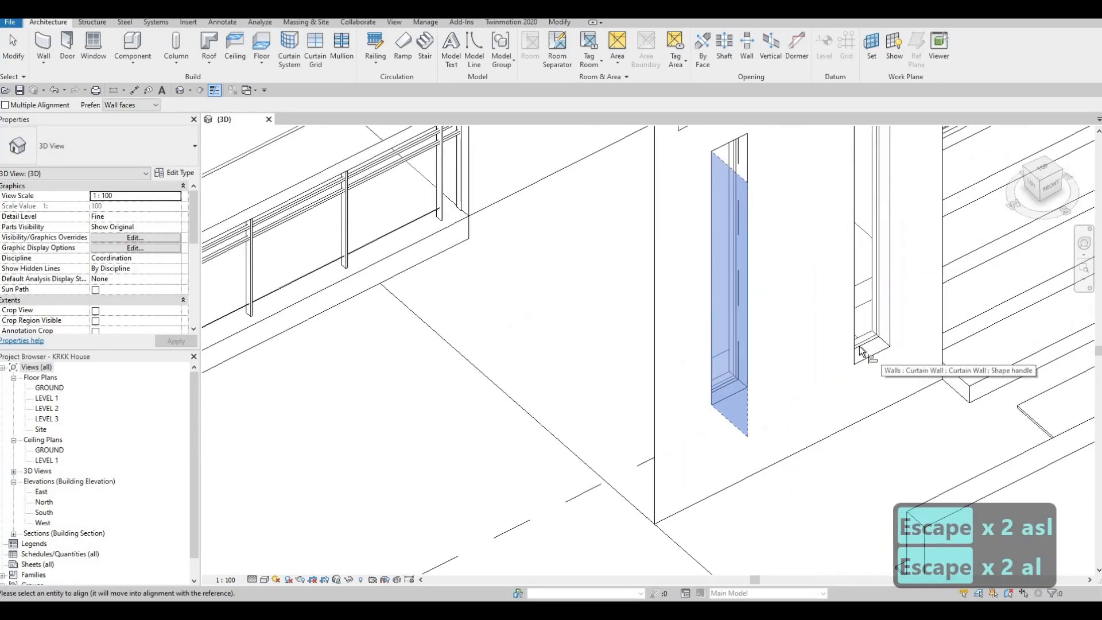
{"action": "scroll", "coordinate": [868, 357], "scroll_direction": "up", "scroll_amount": 3}
{"action": "middle_click_drag", "start_coordinate": [800, 529], "coordinate": [772, 521], "text": "shift"}
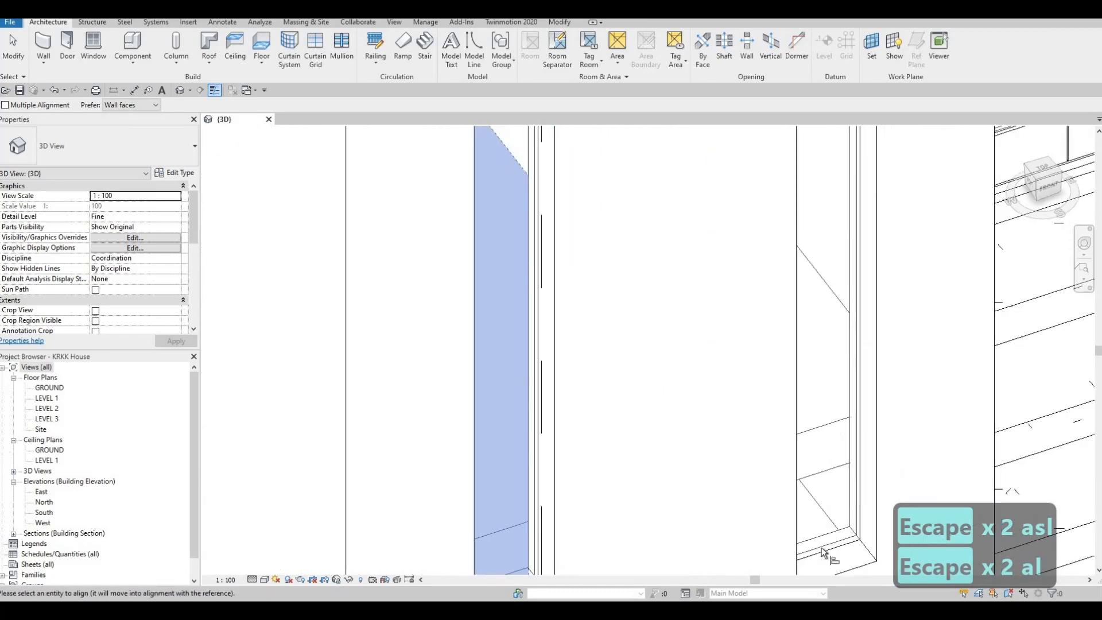
{"action": "scroll", "coordinate": [755, 286], "scroll_direction": "down", "scroll_amount": 3}
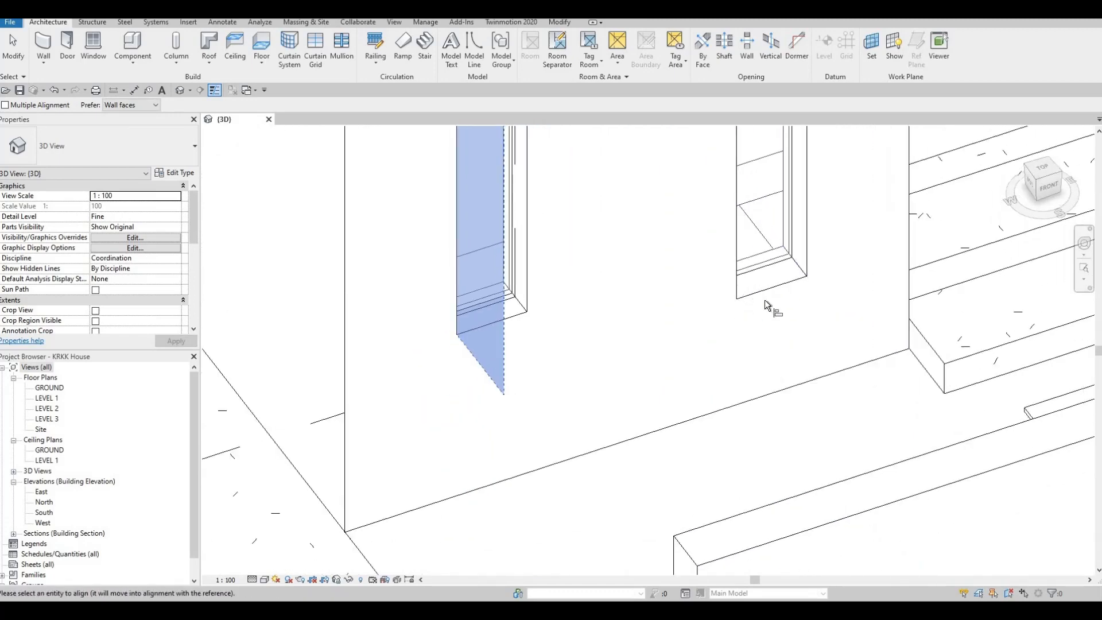
{"action": "scroll", "coordinate": [773, 267], "scroll_direction": "down", "scroll_amount": 2}
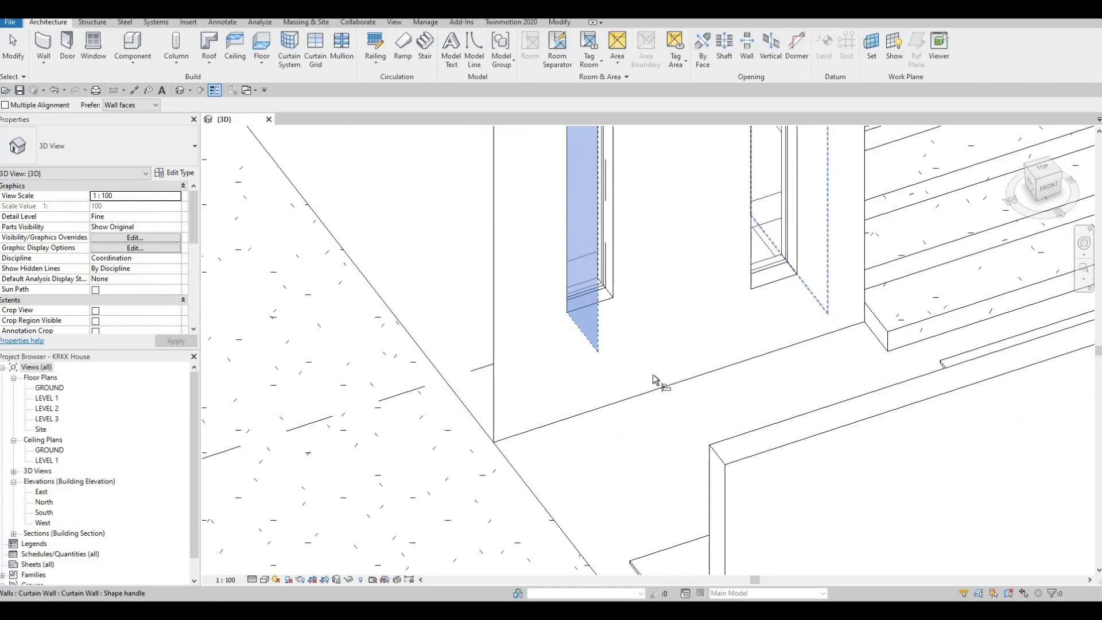
{"action": "middle_click_drag", "start_coordinate": [653, 375], "coordinate": [728, 285], "text": "shift"}
{"action": "middle_click_drag", "start_coordinate": [643, 490], "coordinate": [696, 312]}
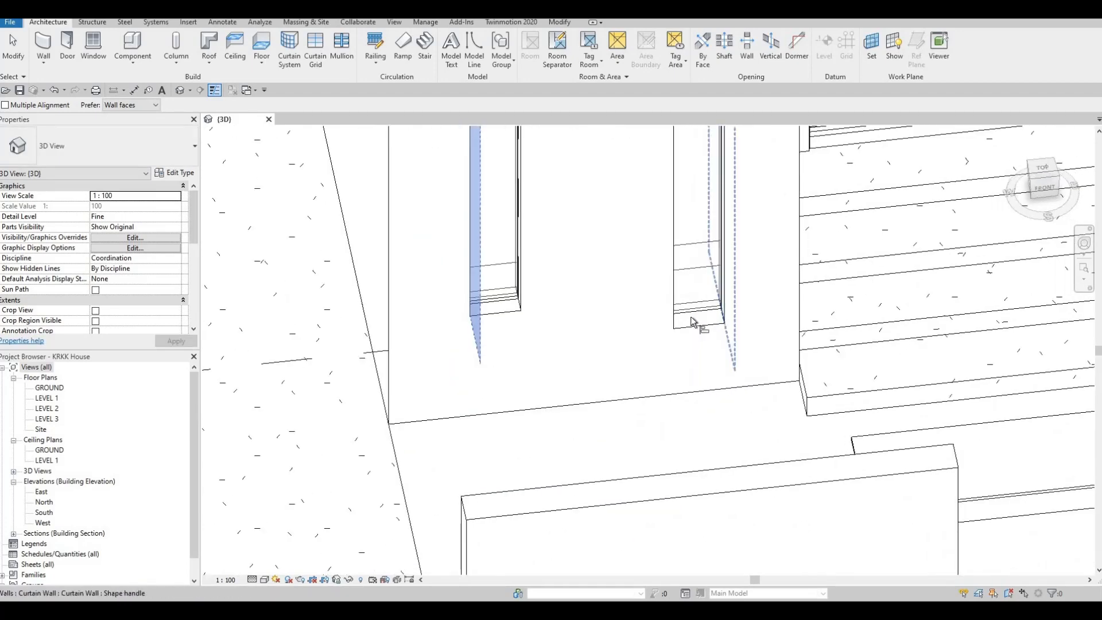
{"action": "key", "text": "Tab"}
{"action": "key", "text": "Tab"}
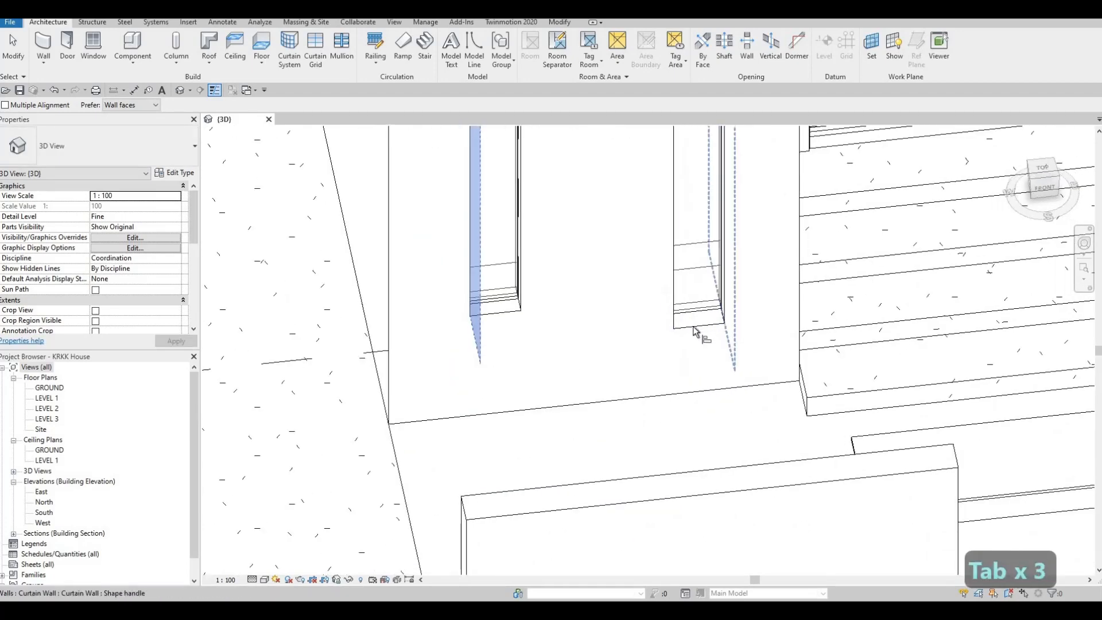
{"action": "key", "text": "Tab"}
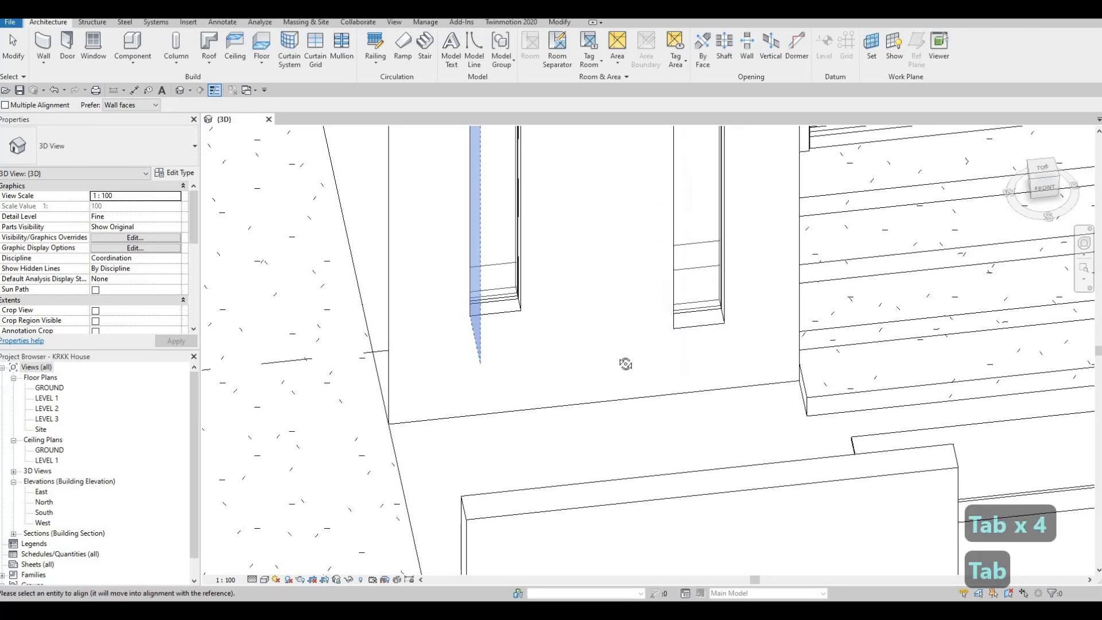
{"action": "key", "text": "Escape"}
{"action": "middle_click_drag", "start_coordinate": [642, 312], "coordinate": [605, 344], "text": "shift"}
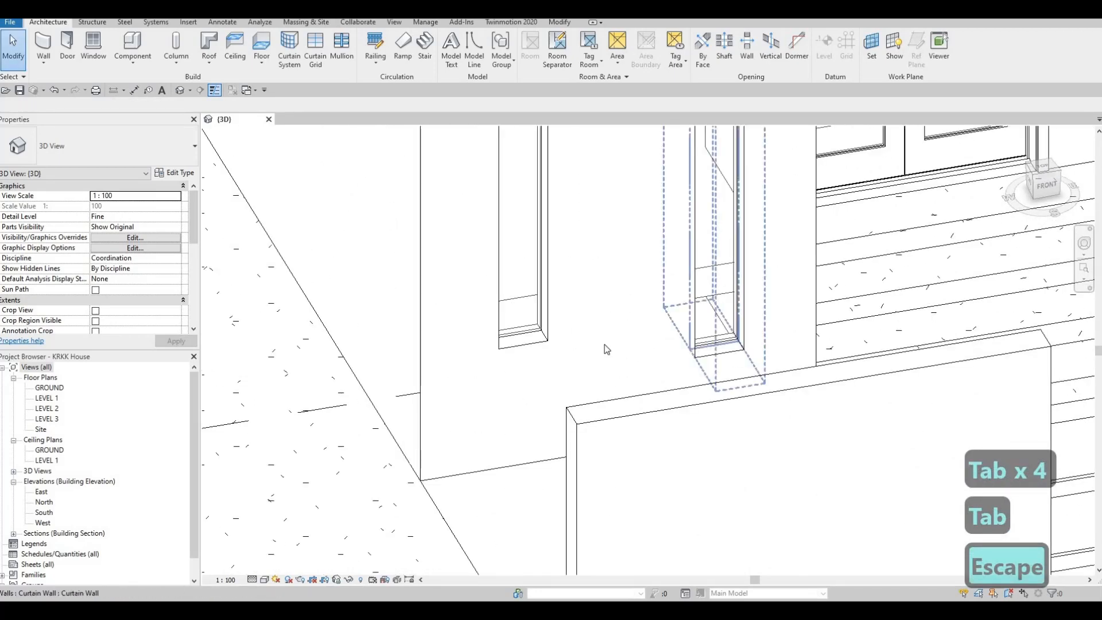
{"action": "key", "text": "Escape"}
{"action": "key", "text": "Escape"}
{"action": "left_click", "coordinate": [532, 352]}
{"action": "key", "text": "Escape"}
{"action": "key", "text": "Escape"}
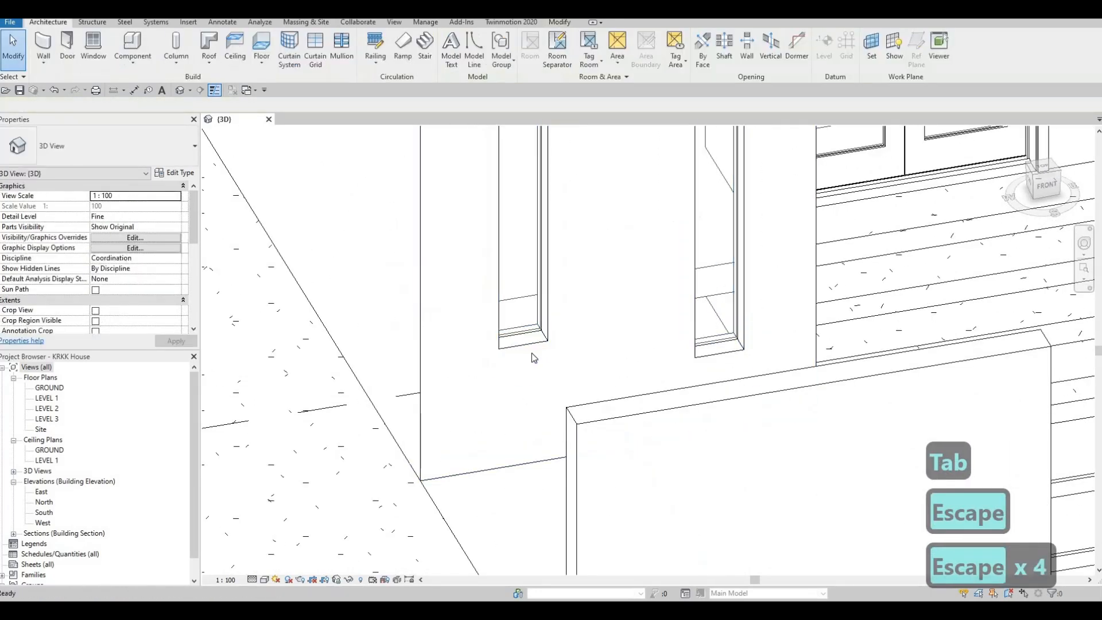
Step: Align the base of the narrow front curtain wall nearer the entrance with the base of its narrow neighbour
{"action": "key", "text": "a"}
{"action": "key", "text": "l"}
{"action": "left_click", "coordinate": [529, 342]}
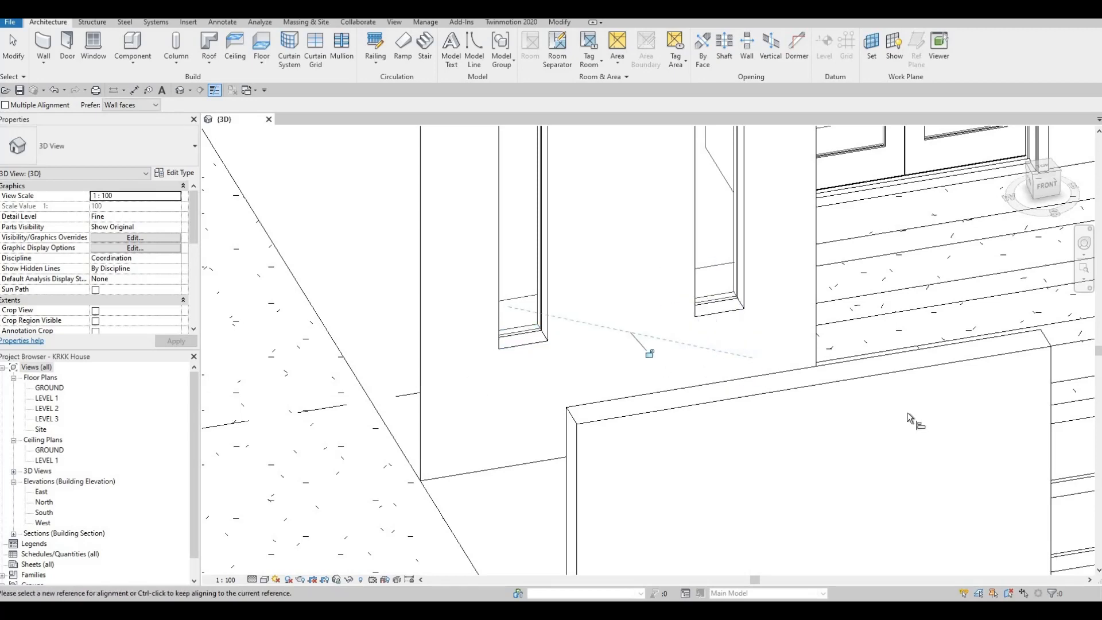
{"action": "key", "text": "Escape"}
Step: Raise the base of the wide Level 1 curtain wall beneath the front balcony to an offset of about 1904 mm
{"action": "scroll", "coordinate": [746, 358], "scroll_direction": "down", "scroll_amount": 2}
{"action": "middle_click_drag", "start_coordinate": [749, 363], "coordinate": [1021, 448]}
{"action": "scroll", "coordinate": [1021, 447], "scroll_direction": "down", "scroll_amount": 2}
{"action": "middle_click_drag", "start_coordinate": [689, 282], "coordinate": [653, 308], "text": "shift"}
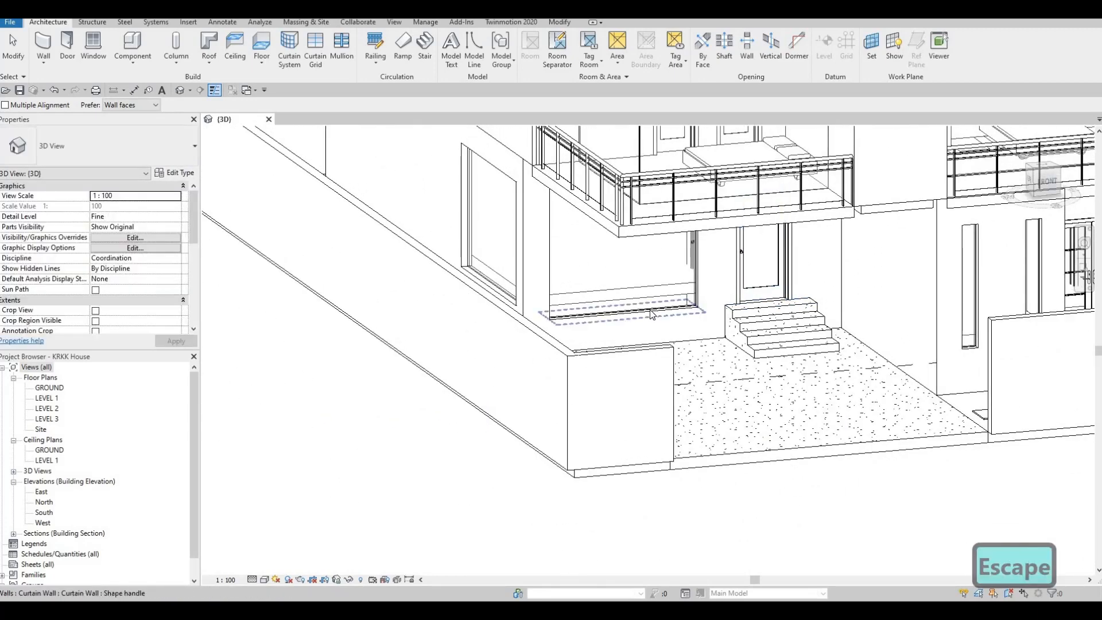
{"action": "key", "text": "Escape"}
{"action": "key", "text": "Escape"}
{"action": "left_click", "coordinate": [638, 224]}
{"action": "left_click_drag", "start_coordinate": [639, 223], "coordinate": [679, 353]}
{"action": "middle_click_drag", "start_coordinate": [673, 297], "coordinate": [634, 221], "text": "shift"}
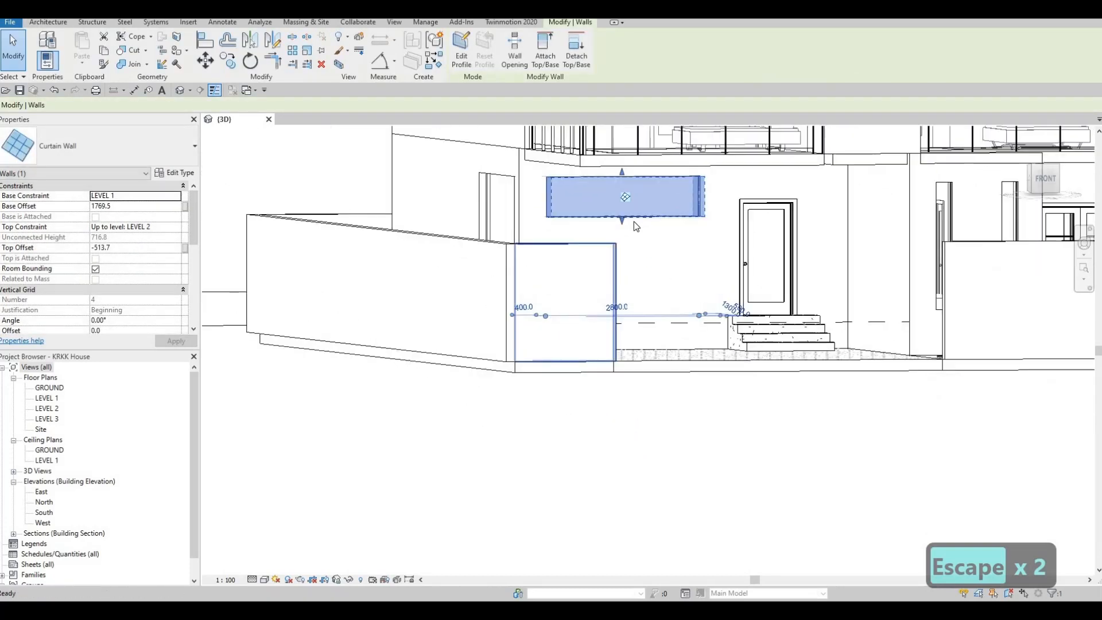
{"action": "left_click_drag", "start_coordinate": [621, 218], "coordinate": [622, 211]}
{"action": "middle_click_drag", "start_coordinate": [826, 339], "coordinate": [586, 448], "text": "shift"}
{"action": "middle_click_drag", "start_coordinate": [694, 499], "coordinate": [669, 513], "text": "shift"}
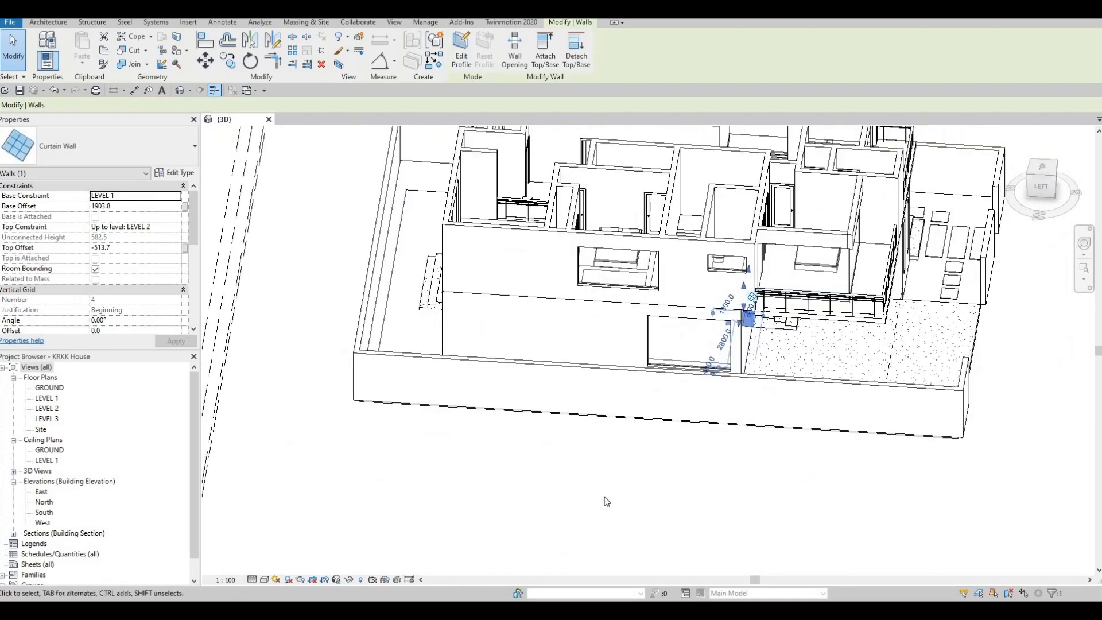
Step: Align the base of the tall rear curtain wall with the base of the wide Level 1 curtain wall on the left facade
{"action": "key", "text": "l"}
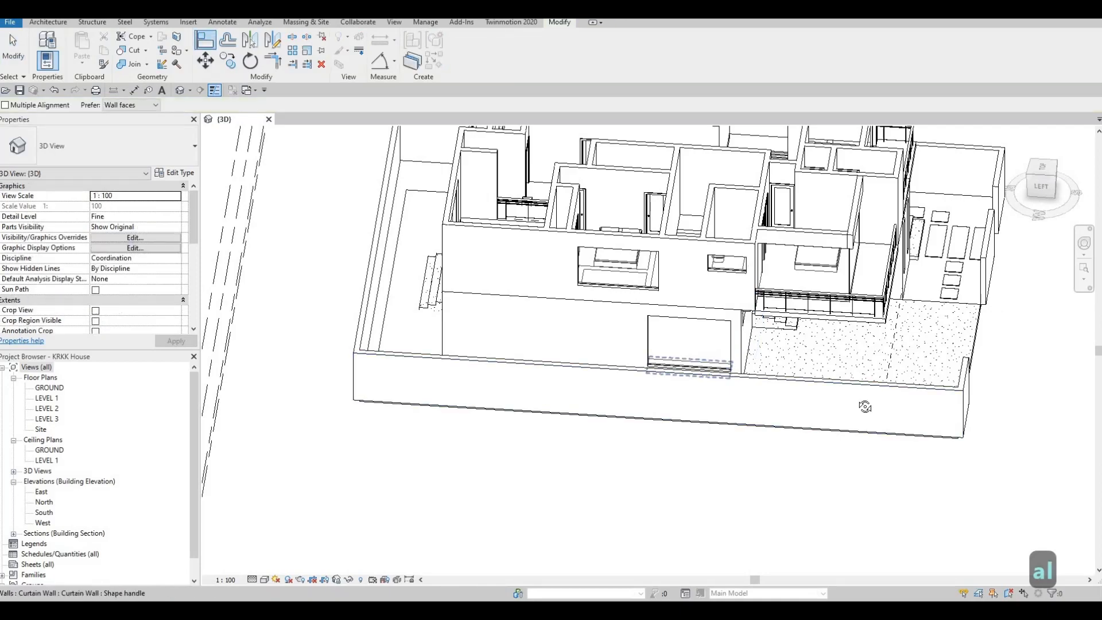
{"action": "middle_click_drag", "start_coordinate": [890, 449], "coordinate": [887, 495], "text": "shift"}
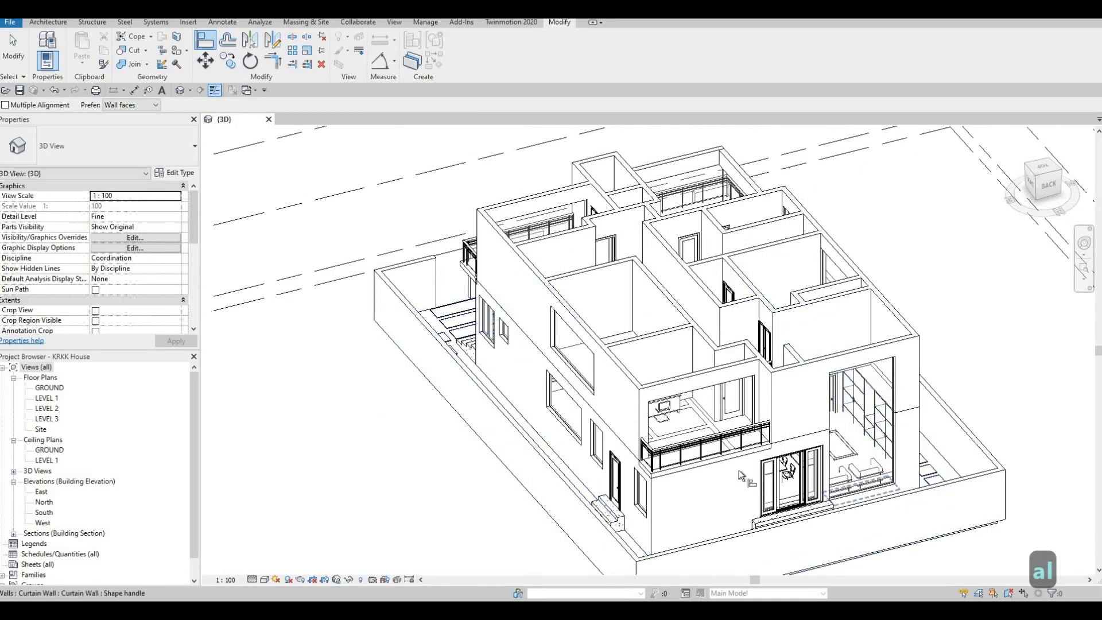
{"action": "middle_click_drag", "start_coordinate": [740, 475], "coordinate": [602, 535], "text": "shift"}
{"action": "scroll", "coordinate": [576, 498], "scroll_direction": "up", "scroll_amount": 1}
{"action": "middle_click_drag", "start_coordinate": [576, 498], "coordinate": [488, 500], "text": "shift"}
{"action": "scroll", "coordinate": [569, 487], "scroll_direction": "up", "scroll_amount": 3}
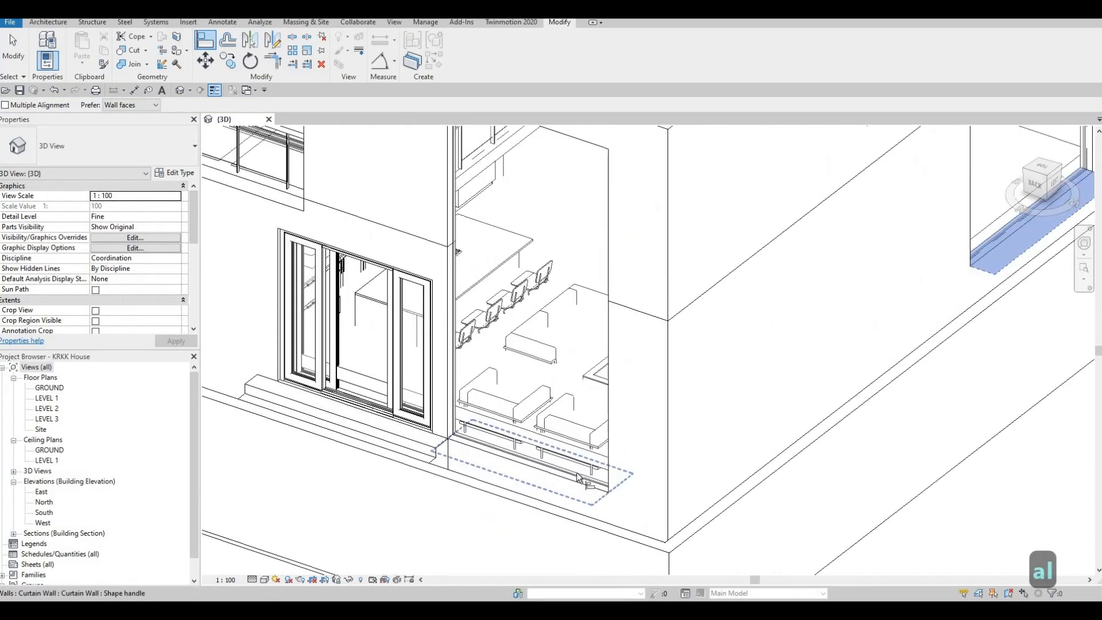
{"action": "scroll", "coordinate": [580, 479], "scroll_direction": "up", "scroll_amount": 1}
{"action": "left_click", "coordinate": [577, 476]}
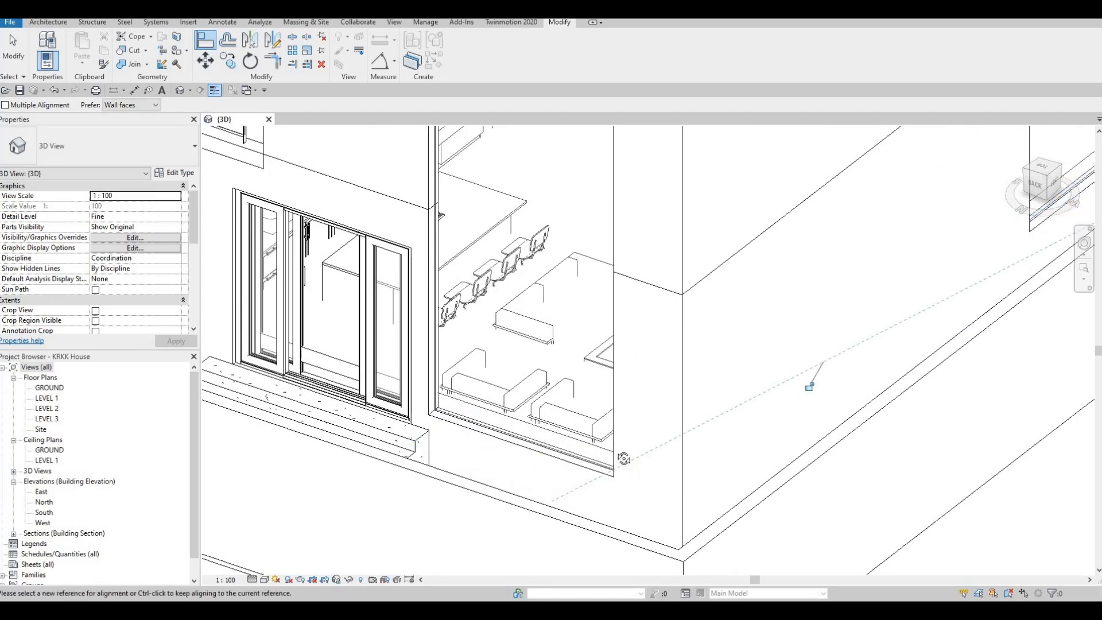
{"action": "key", "text": "Escape"}
Step: Set the height offset of the Level 1 floor, FLOOR 1, to 0
{"action": "middle_click_drag", "start_coordinate": [624, 459], "coordinate": [740, 453], "text": "shift"}
{"action": "middle_click_drag", "start_coordinate": [662, 488], "coordinate": [642, 517], "text": "shift"}
{"action": "scroll", "coordinate": [661, 462], "scroll_direction": "down", "scroll_amount": 1}
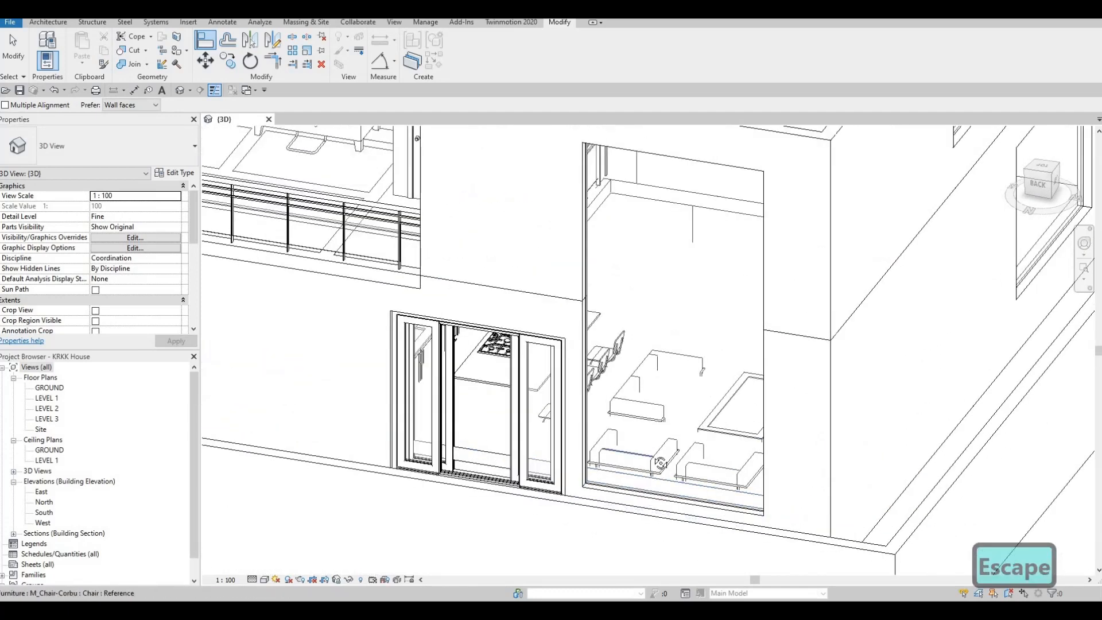
{"action": "middle_click_drag", "start_coordinate": [695, 422], "coordinate": [448, 279], "text": "shift"}
{"action": "key", "text": "Escape"}
{"action": "left_click", "coordinate": [451, 275]}
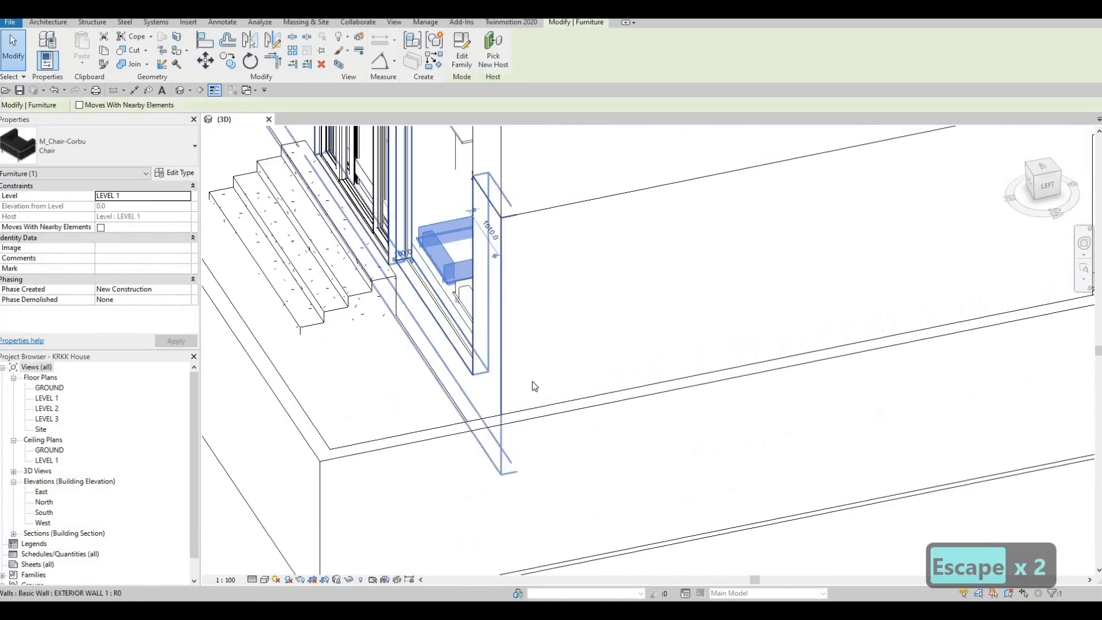
{"action": "middle_click_drag", "start_coordinate": [532, 381], "coordinate": [154, 290], "text": "shift"}
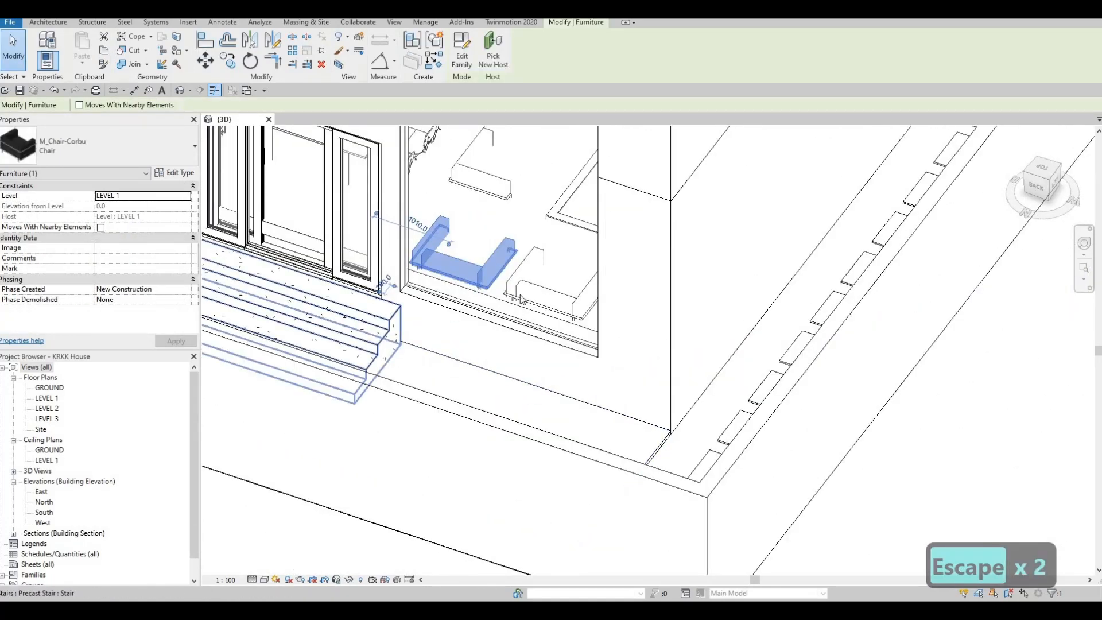
{"action": "middle_click_drag", "start_coordinate": [521, 299], "coordinate": [530, 338], "text": "shift"}
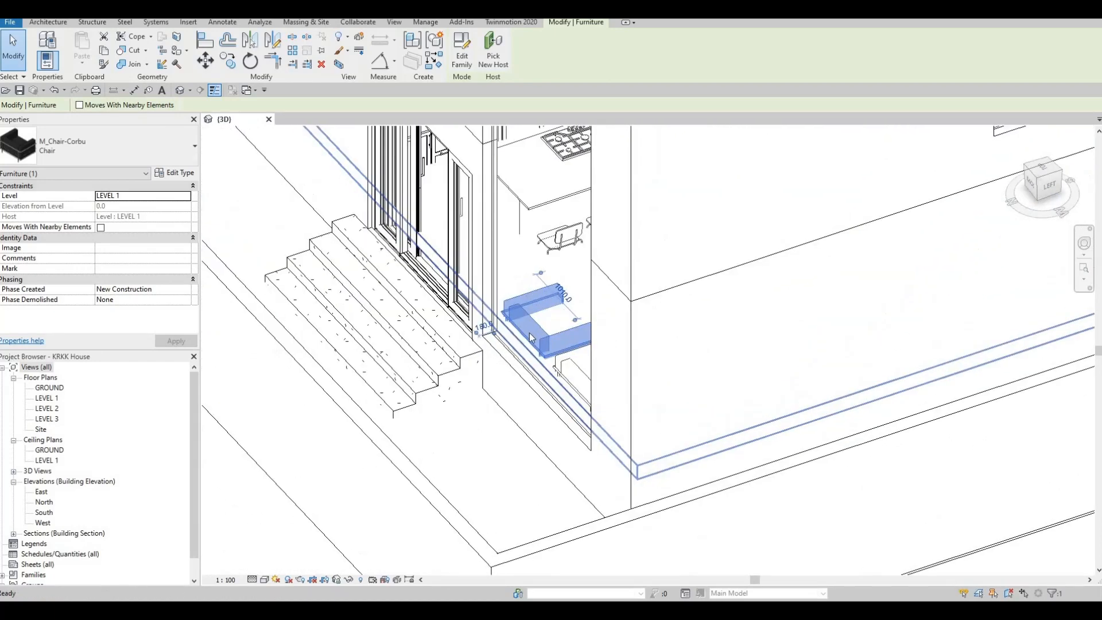
{"action": "key", "text": "Escape"}
{"action": "left_click", "coordinate": [515, 335]}
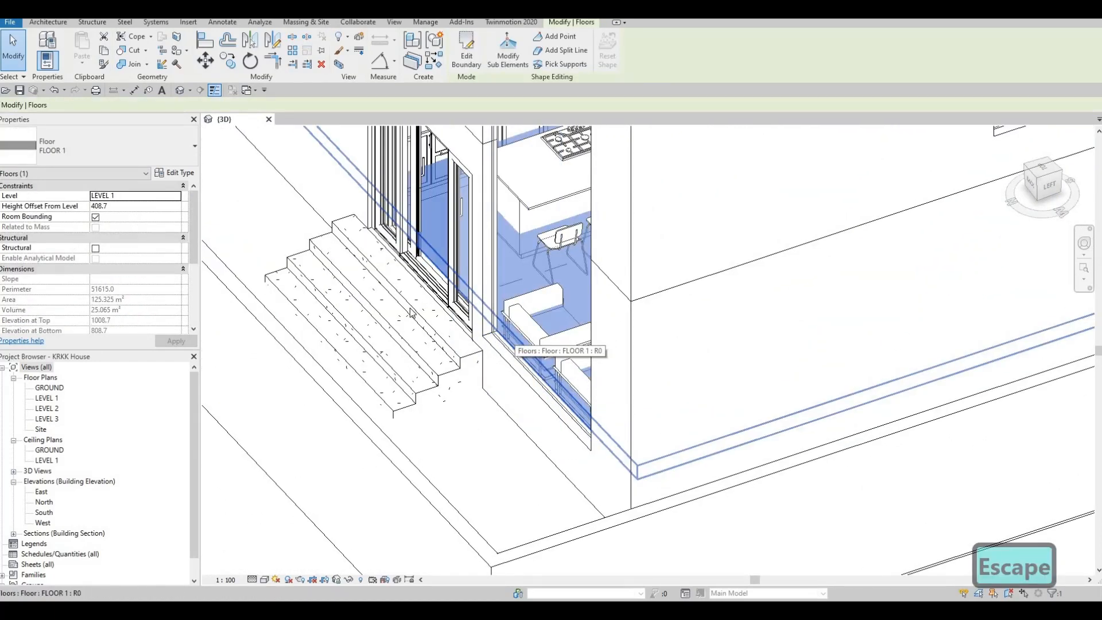
{"action": "middle_click_drag", "start_coordinate": [416, 321], "coordinate": [501, 293], "text": "shift"}
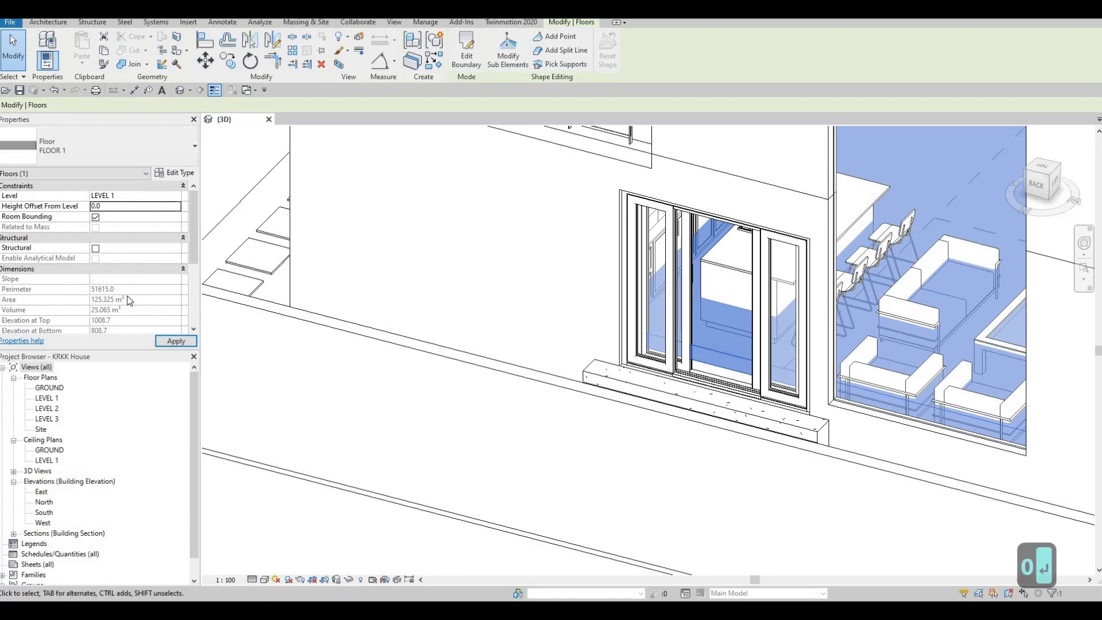
{"action": "key", "text": "Escape"}
{"action": "key", "text": "Escape"}
{"action": "key", "text": "Escape"}
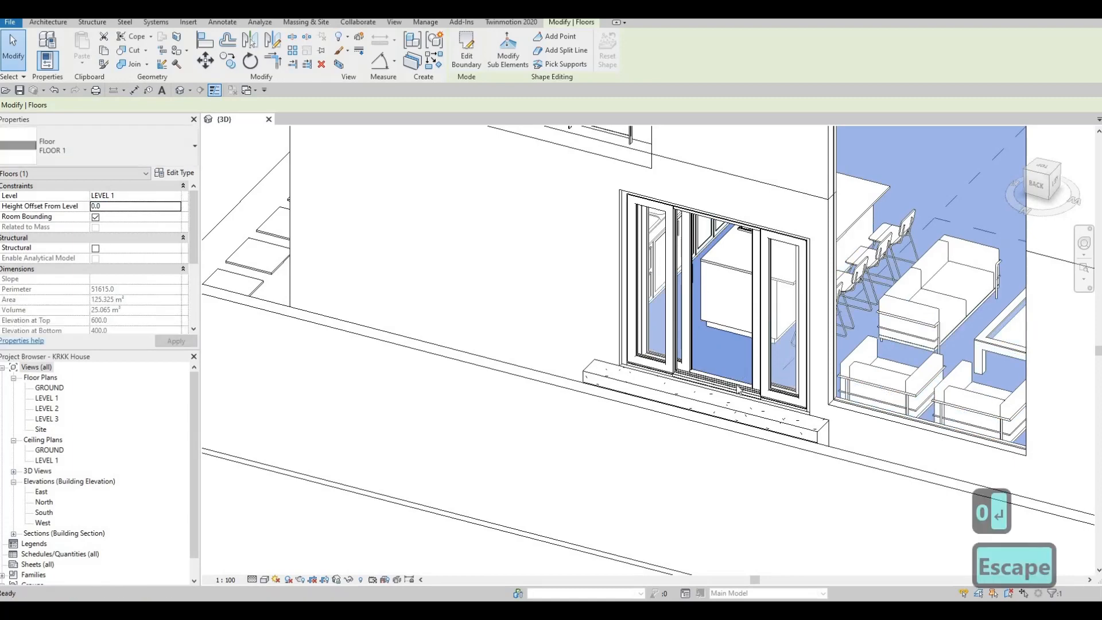
Step: Examine the house from the rear and front, checking the floor against the doors, stairs and Level 1 curtain walls
{"action": "scroll", "coordinate": [766, 393], "scroll_direction": "down", "scroll_amount": 3}
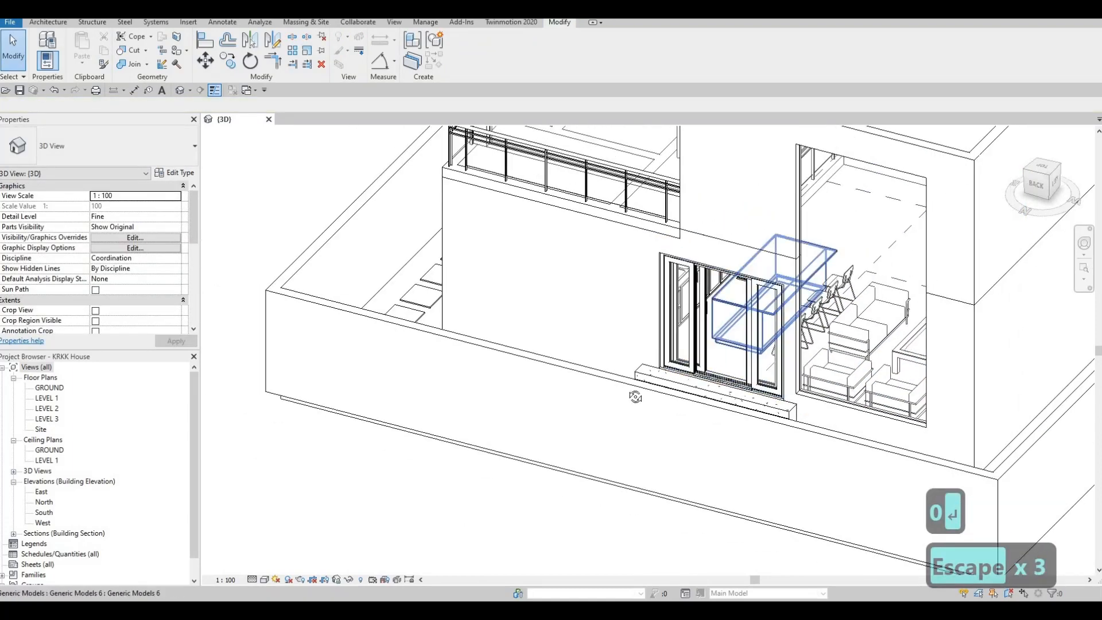
{"action": "middle_click_drag", "start_coordinate": [493, 397], "coordinate": [599, 371], "text": "shift"}
{"action": "middle_click_drag", "start_coordinate": [600, 370], "coordinate": [142, 336]}
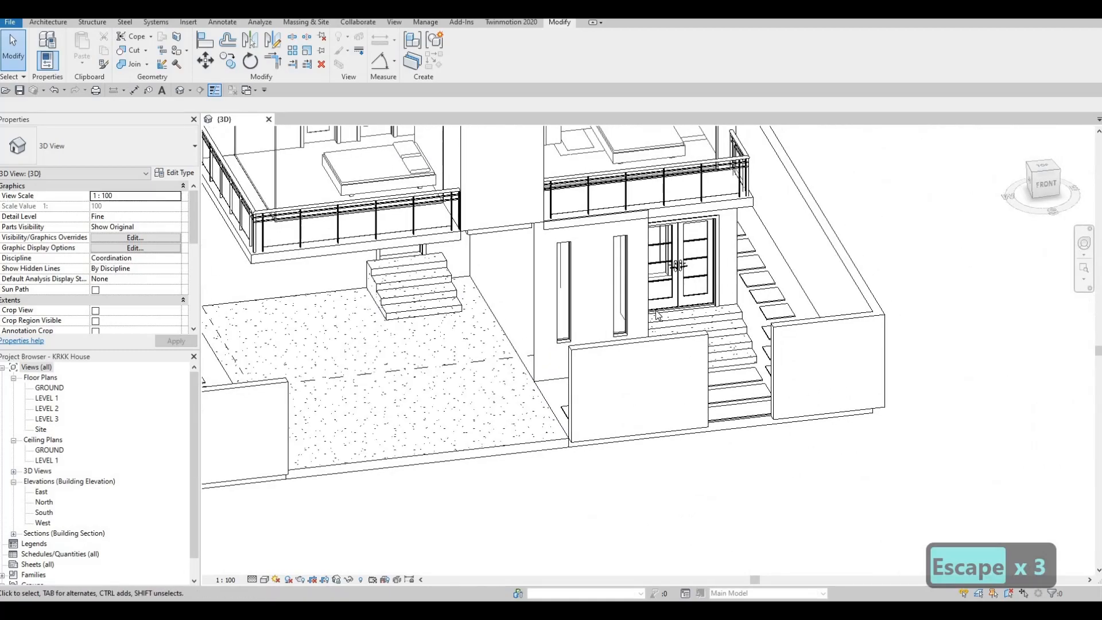
{"action": "scroll", "coordinate": [631, 310], "scroll_direction": "up", "scroll_amount": 5}
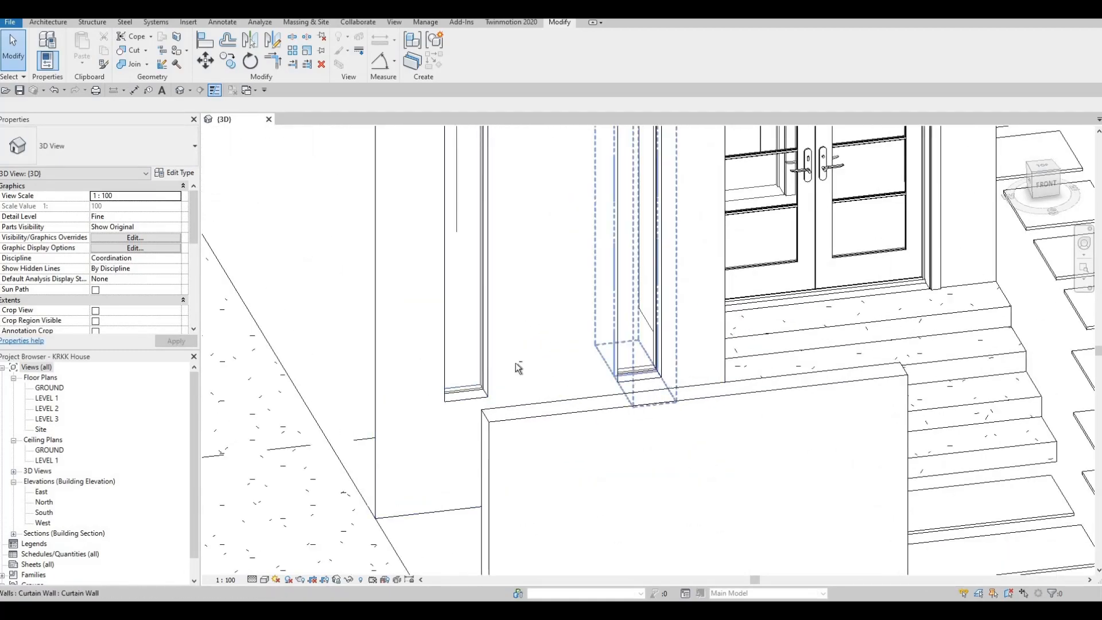
{"action": "scroll", "coordinate": [517, 368], "scroll_direction": "down", "scroll_amount": 3}
{"action": "middle_click_drag", "start_coordinate": [517, 368], "coordinate": [576, 302], "text": "shift"}
{"action": "middle_click_drag", "start_coordinate": [409, 336], "coordinate": [659, 370]}
{"action": "scroll", "coordinate": [658, 369], "scroll_direction": "down", "scroll_amount": 2}
{"action": "middle_click_drag", "start_coordinate": [545, 393], "coordinate": [602, 528], "text": "shift"}
{"action": "middle_click_drag", "start_coordinate": [600, 475], "coordinate": [598, 327]}
{"action": "scroll", "coordinate": [591, 321], "scroll_direction": "down", "scroll_amount": 2}
{"action": "middle_click_drag", "start_coordinate": [580, 221], "coordinate": [526, 392]}
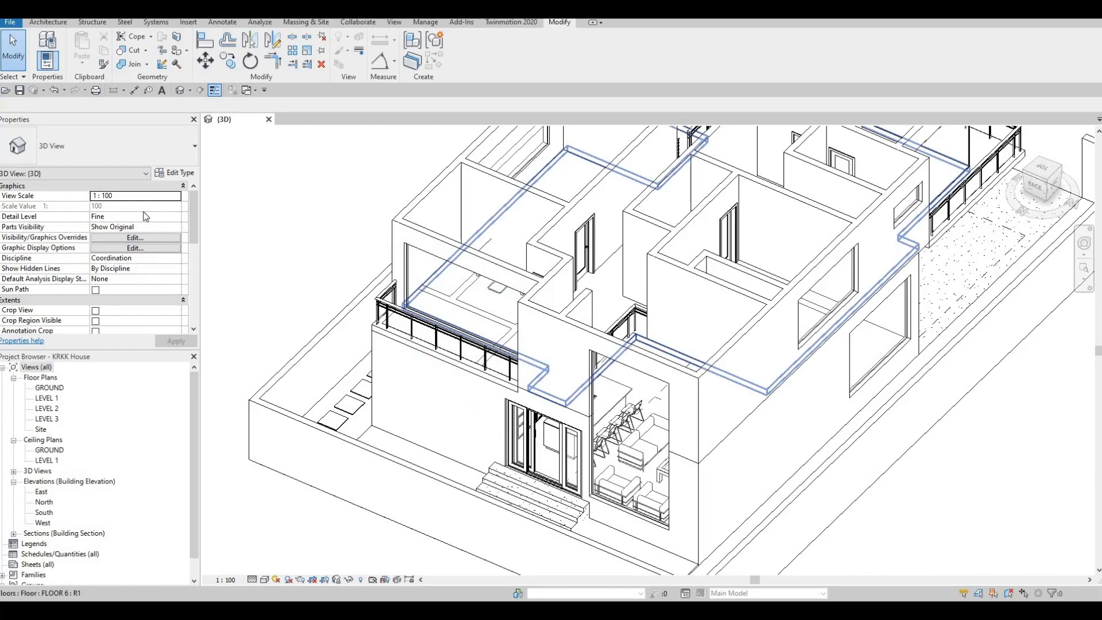
Step: Check the height offset of the Level 2 floor, FLOOR 6, and inspect the front of the house
{"action": "left_click", "coordinate": [435, 278]}
{"action": "middle_click_drag", "start_coordinate": [499, 356], "coordinate": [493, 373]}
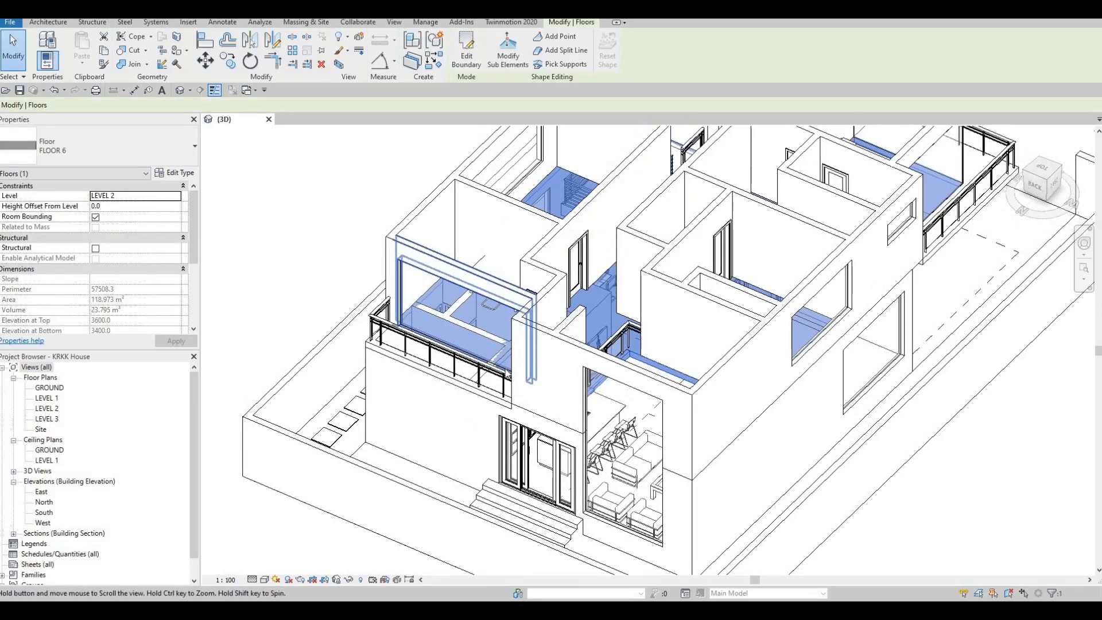
{"action": "scroll", "coordinate": [492, 378], "scroll_direction": "down", "scroll_amount": 2}
{"action": "key", "text": "Escape"}
{"action": "key", "text": "Escape"}
{"action": "middle_click_drag", "start_coordinate": [610, 453], "coordinate": [666, 317], "text": "shift"}
{"action": "scroll", "coordinate": [665, 317], "scroll_direction": "up", "scroll_amount": 8}
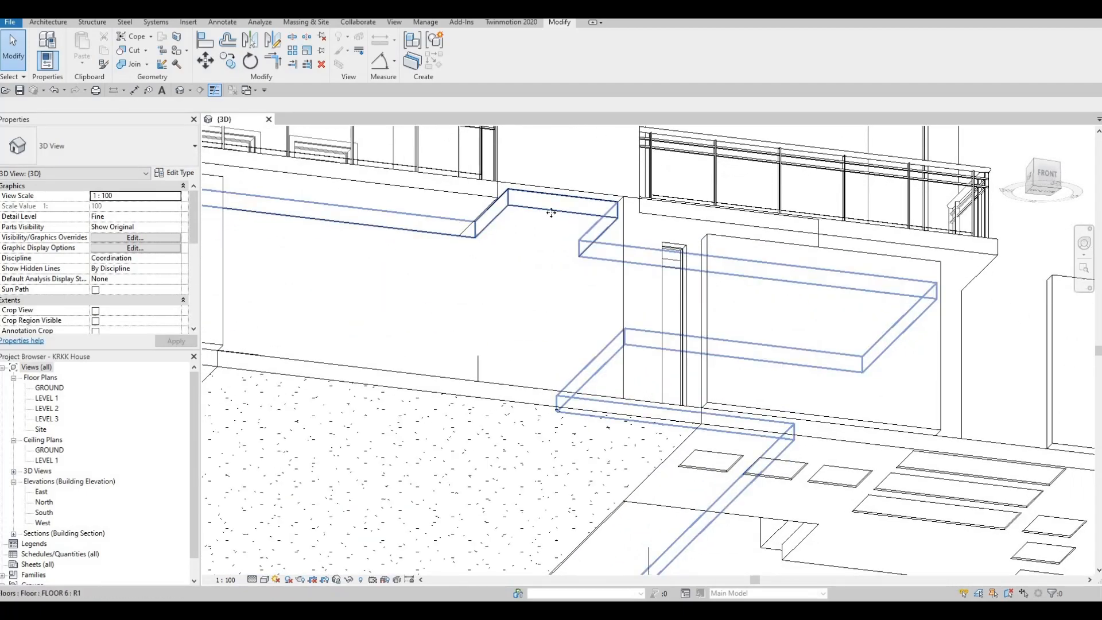
Step: Open the boundary of the Level 2 floor, FLOOR 6, for editing and display it in the LEVEL 2 floor plan
{"action": "left_click", "coordinate": [551, 212]}
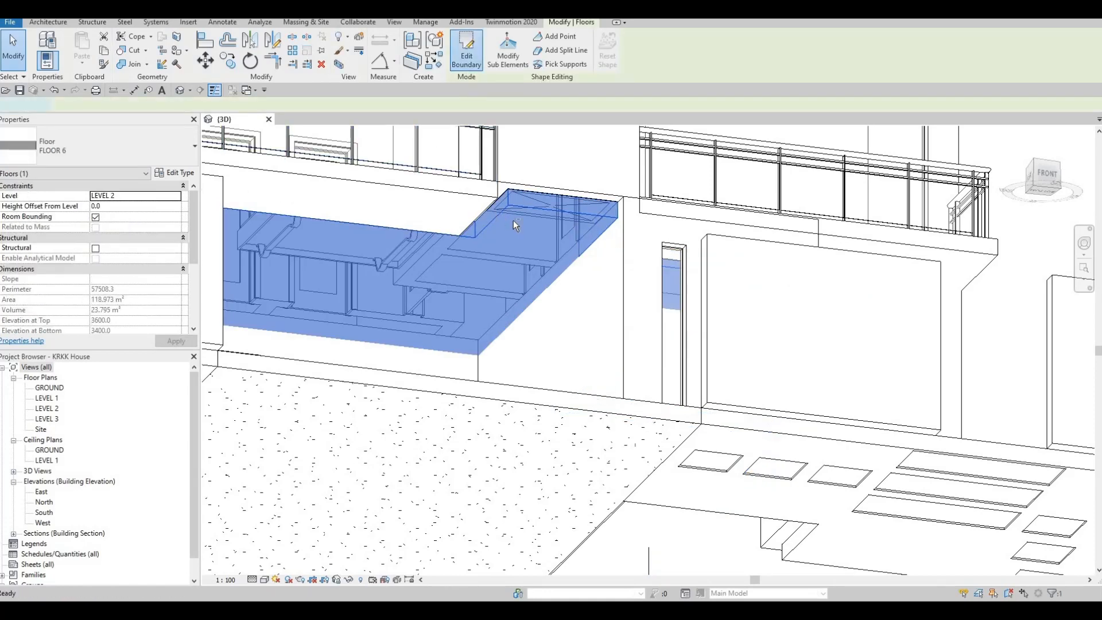
{"action": "middle_click_drag", "start_coordinate": [371, 263], "coordinate": [261, 260], "text": "shift"}
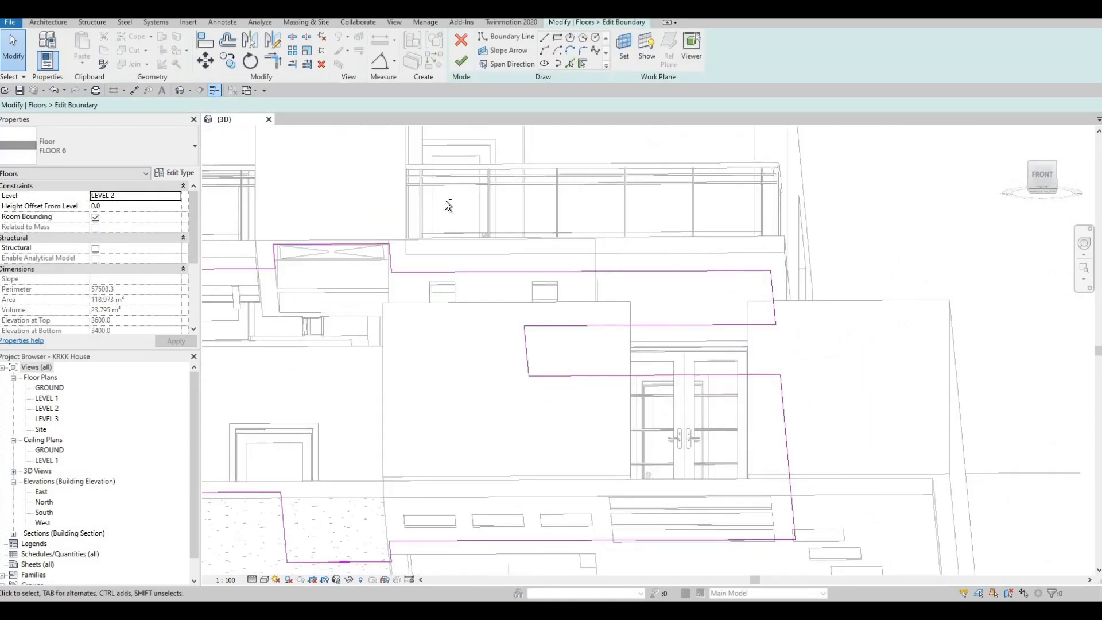
{"action": "middle_click_drag", "start_coordinate": [448, 206], "coordinate": [621, 234], "text": "shift"}
{"action": "middle_click_drag", "start_coordinate": [603, 191], "coordinate": [376, 282], "text": "shift"}
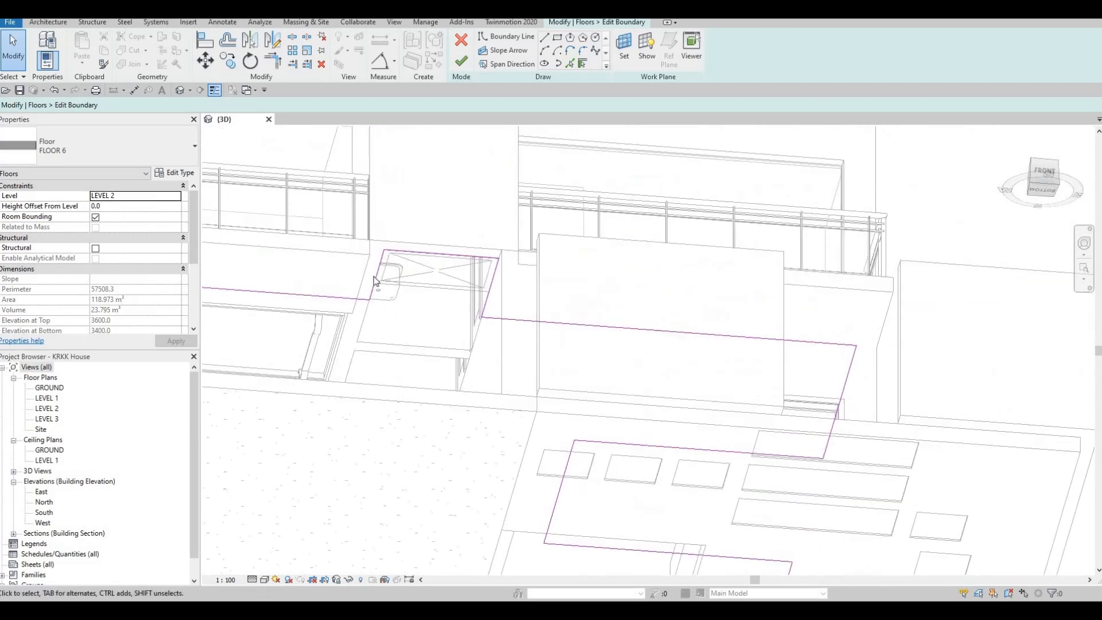
{"action": "double_click", "coordinate": [47, 398]}
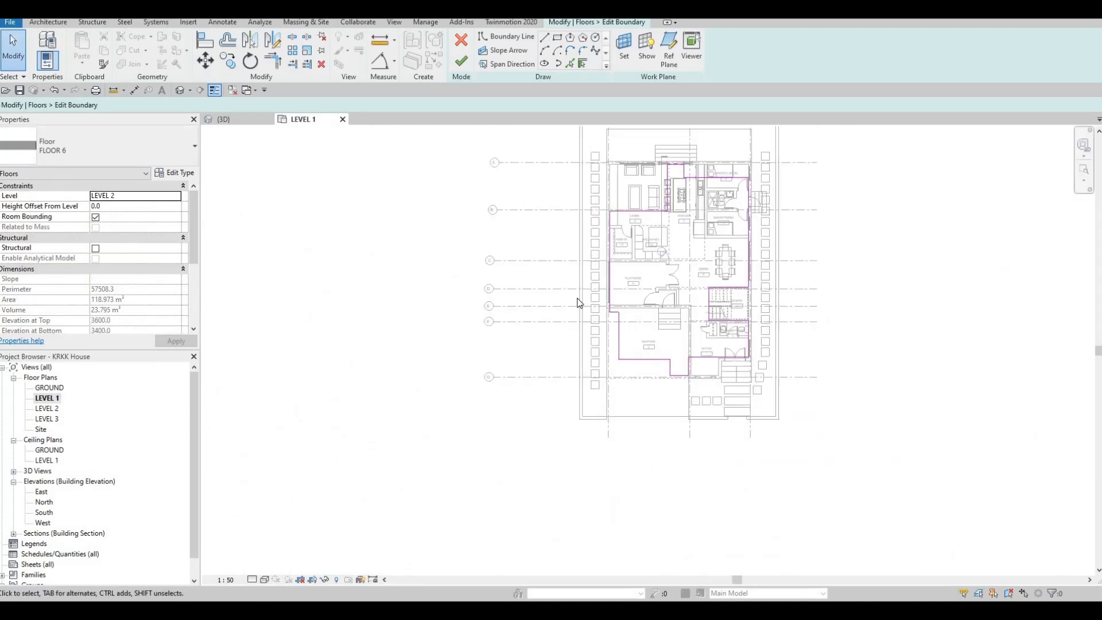
{"action": "scroll", "coordinate": [706, 376], "scroll_direction": "up", "scroll_amount": 4}
{"action": "double_click", "coordinate": [46, 409]}
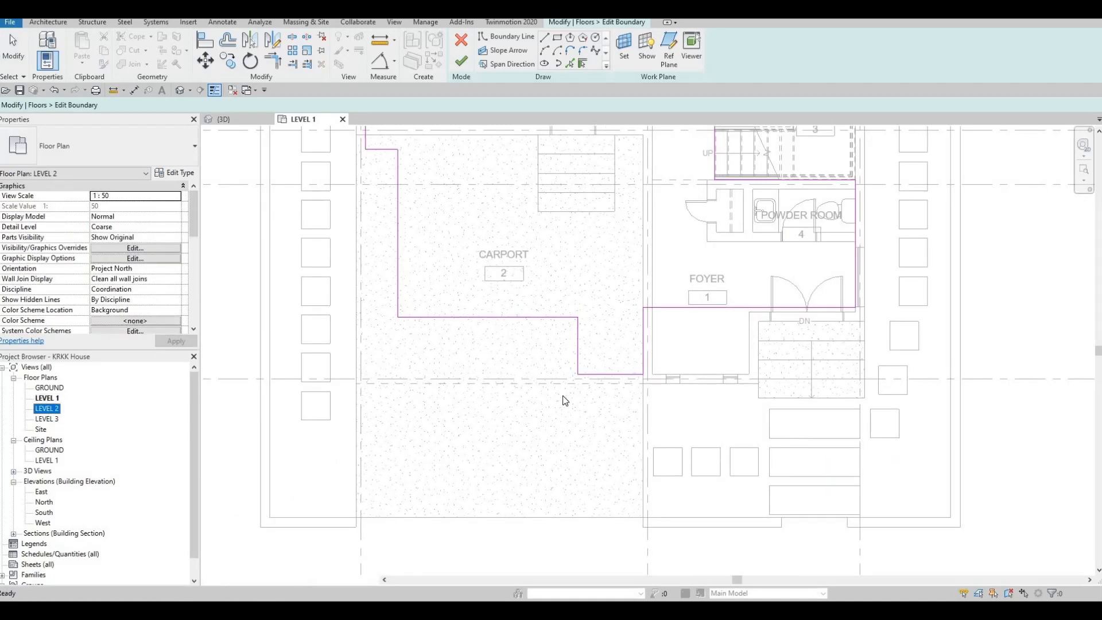
Step: Align the left and front floor boundary lines at Washroom 3 with the outer wall faces and finish the boundary edit
{"action": "scroll", "coordinate": [587, 354], "scroll_direction": "up", "scroll_amount": 2}
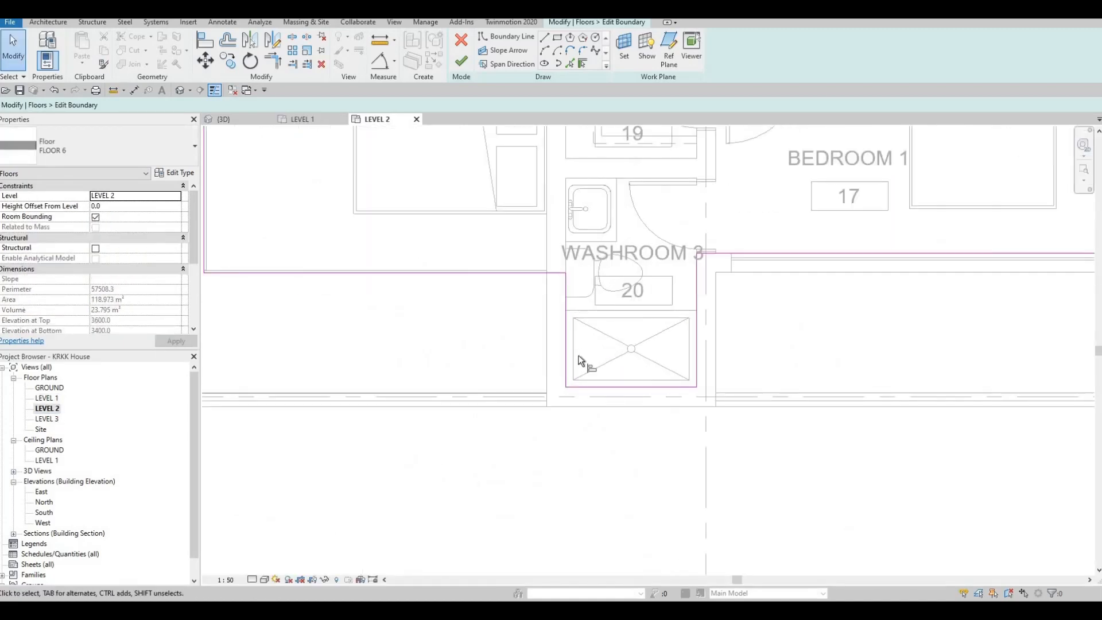
{"action": "left_click", "coordinate": [545, 325]}
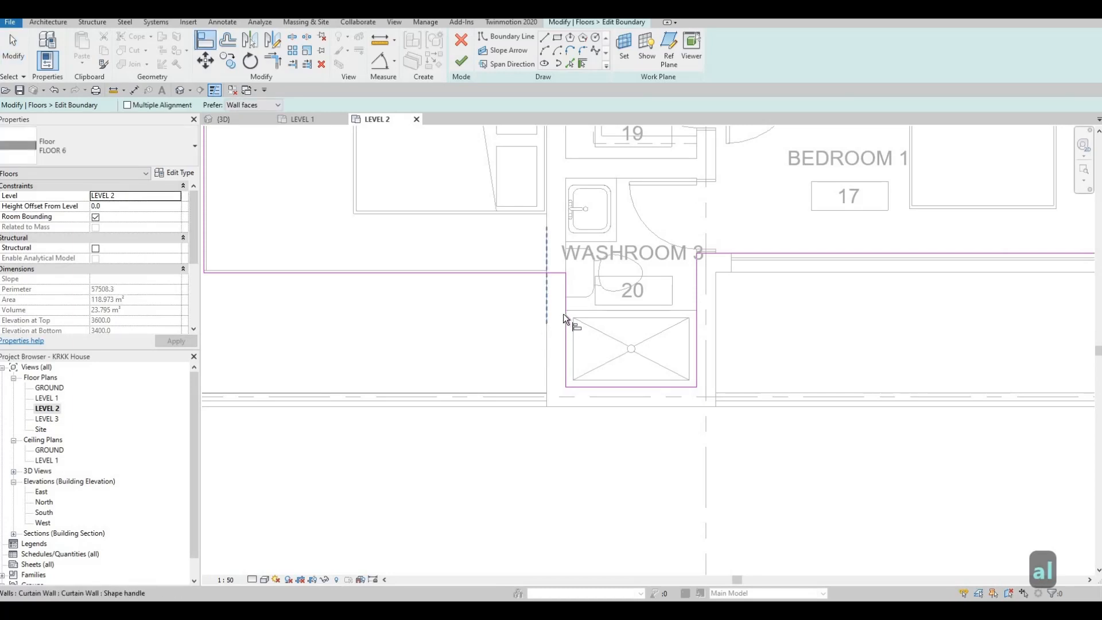
{"action": "left_click", "coordinate": [612, 390]}
{"action": "left_click", "coordinate": [615, 386]}
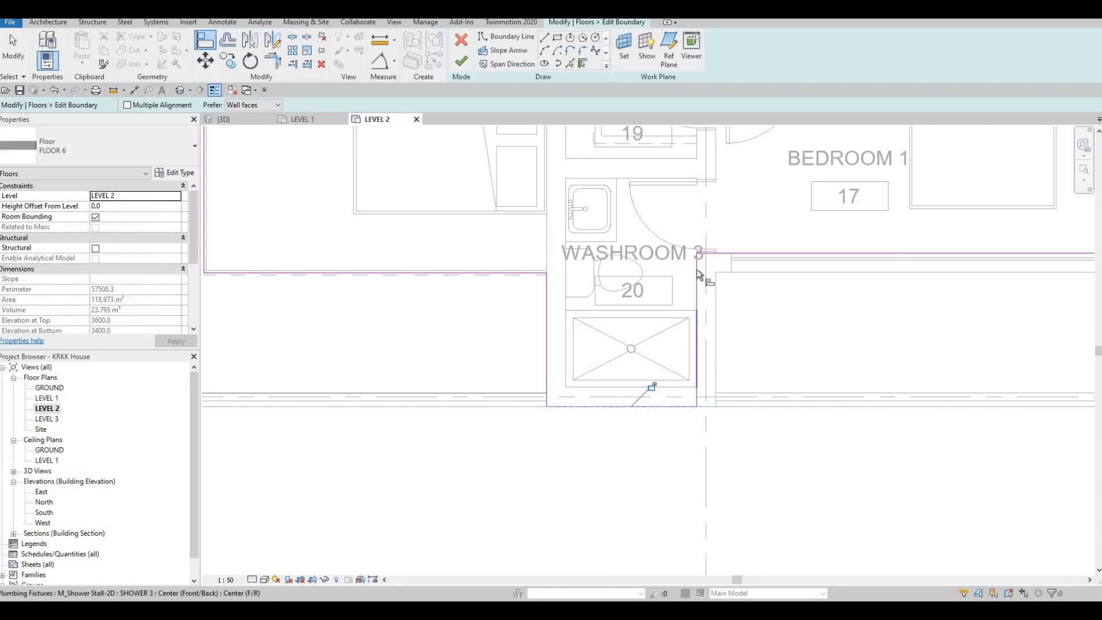
{"action": "left_click", "coordinate": [460, 63]}
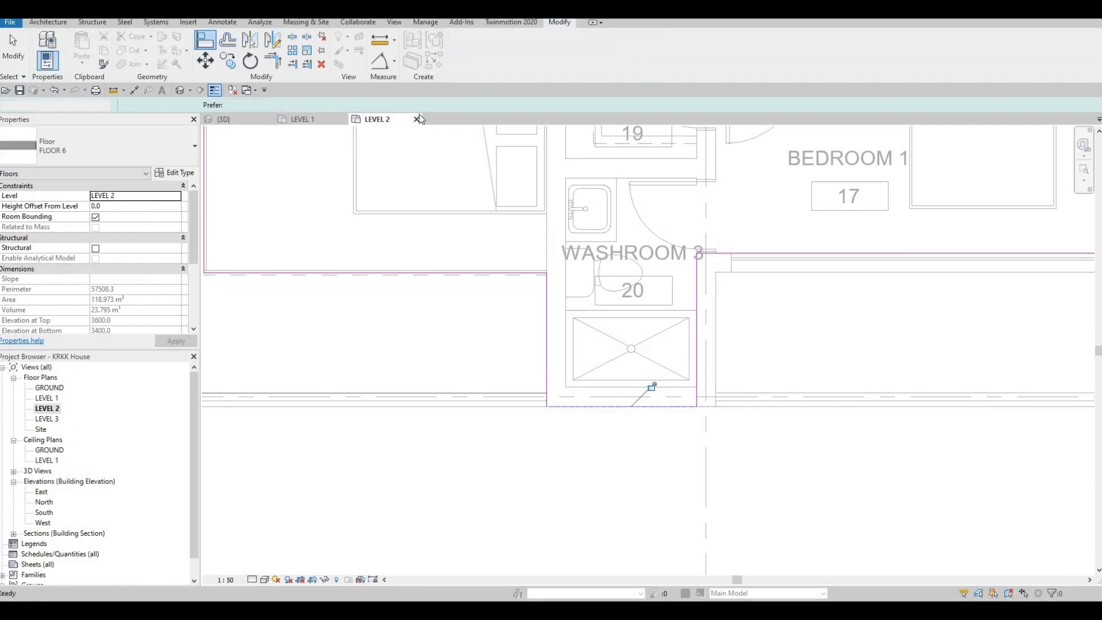
{"action": "key", "text": "Escape"}
{"action": "key", "text": "Escape"}
Step: Examine the front of the house in the 3D view, checking the Level 2 floor from below and the overall facade
{"action": "left_click", "coordinate": [181, 89]}
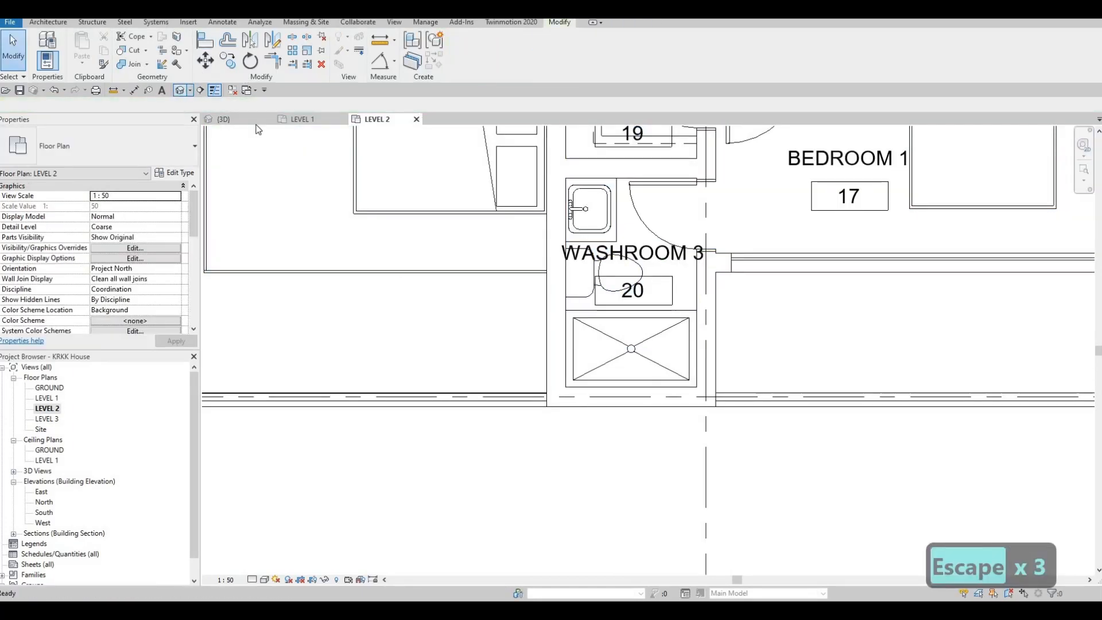
{"action": "middle_click_drag", "start_coordinate": [479, 237], "coordinate": [435, 197], "text": "shift"}
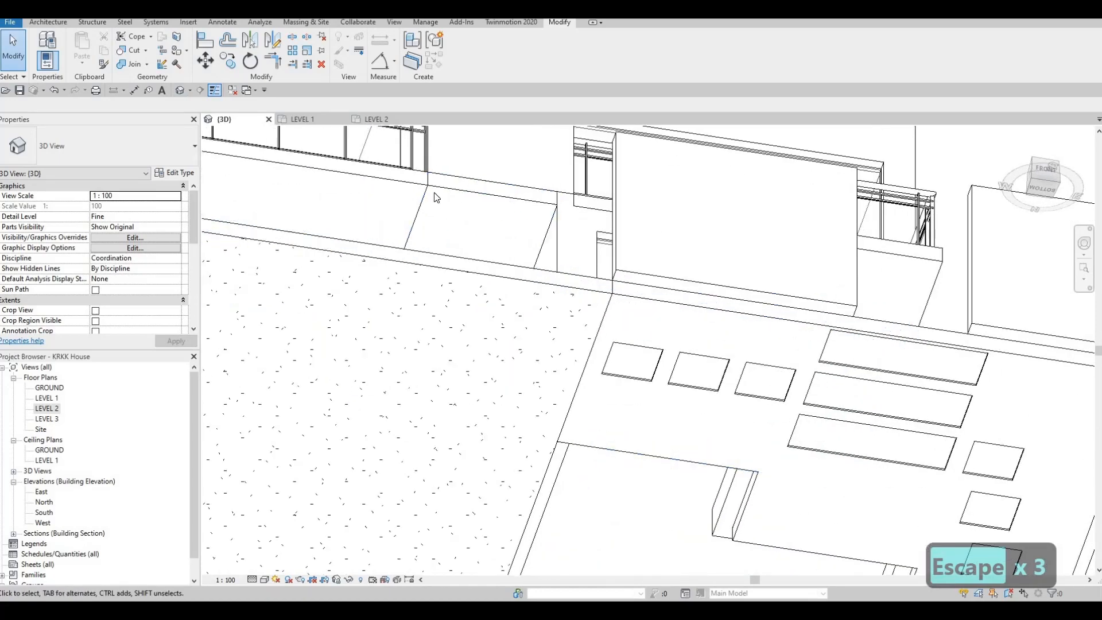
{"action": "middle_click_drag", "start_coordinate": [333, 319], "coordinate": [493, 181], "text": "shift"}
{"action": "middle_click_drag", "start_coordinate": [326, 517], "coordinate": [507, 327]}
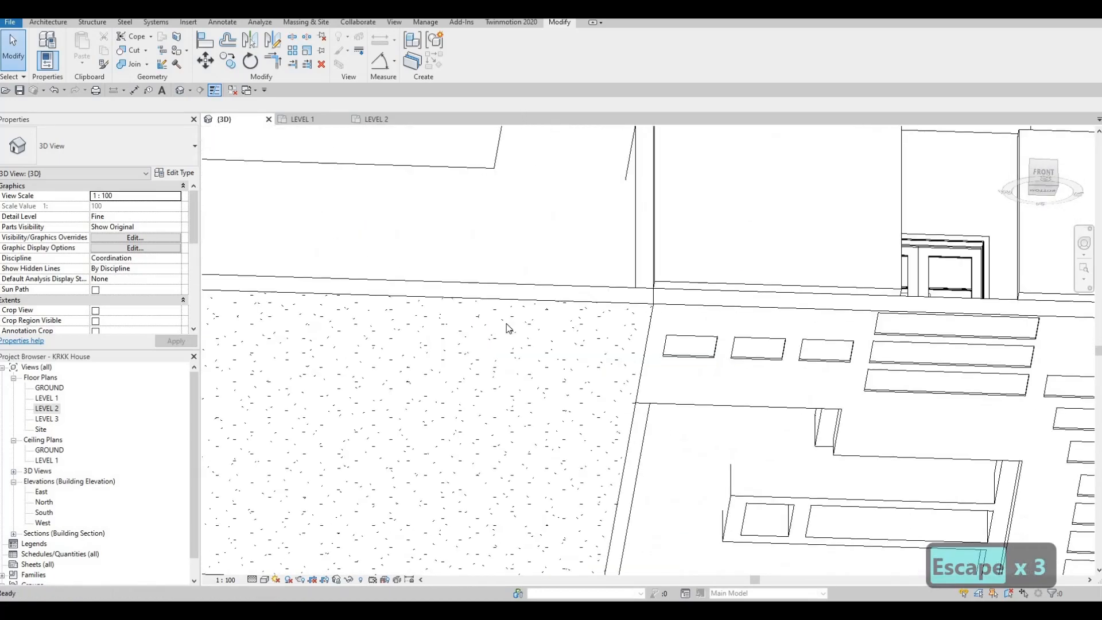
{"action": "middle_click_drag", "start_coordinate": [519, 150], "coordinate": [548, 213], "text": "shift"}
{"action": "middle_click_drag", "start_coordinate": [465, 247], "coordinate": [567, 307], "text": "shift"}
{"action": "scroll", "coordinate": [567, 308], "scroll_direction": "down", "scroll_amount": 2}
{"action": "middle_click_drag", "start_coordinate": [574, 233], "coordinate": [590, 346], "text": "shift"}
{"action": "scroll", "coordinate": [580, 275], "scroll_direction": "down", "scroll_amount": 2}
{"action": "middle_click_drag", "start_coordinate": [590, 346], "coordinate": [529, 398]}
{"action": "key", "text": "Escape"}
{"action": "key", "text": "Escape"}
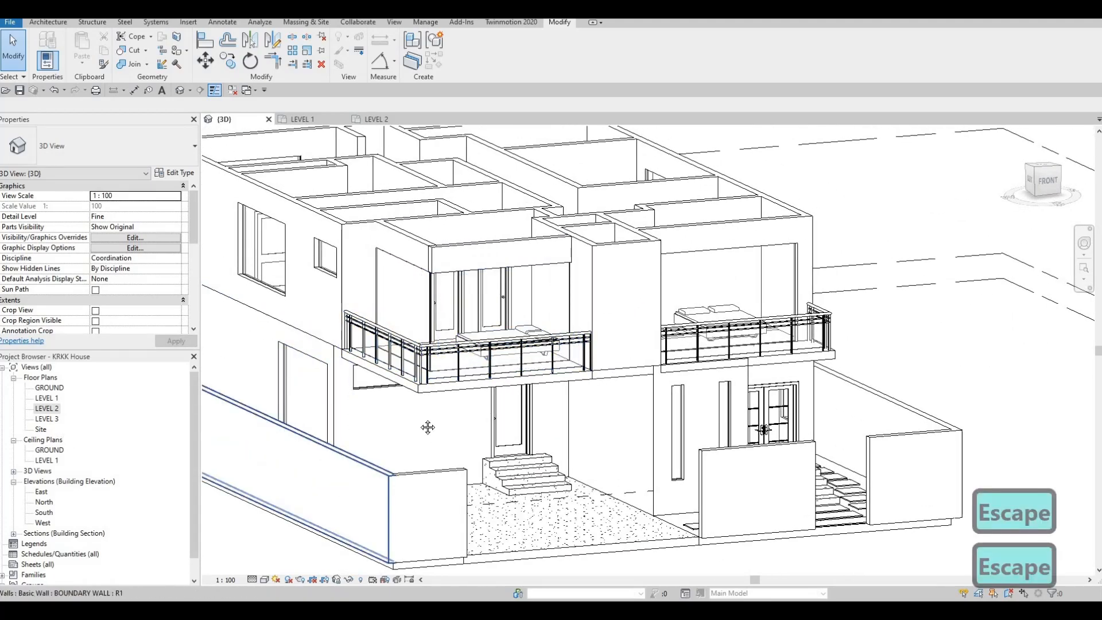
Step: Examine the LEVEL 2 floor plan, checking the room layout and exterior walls from the front rooms to the open-below area
{"action": "double_click", "coordinate": [55, 412]}
{"action": "scroll", "coordinate": [438, 413], "scroll_direction": "down", "scroll_amount": 5}
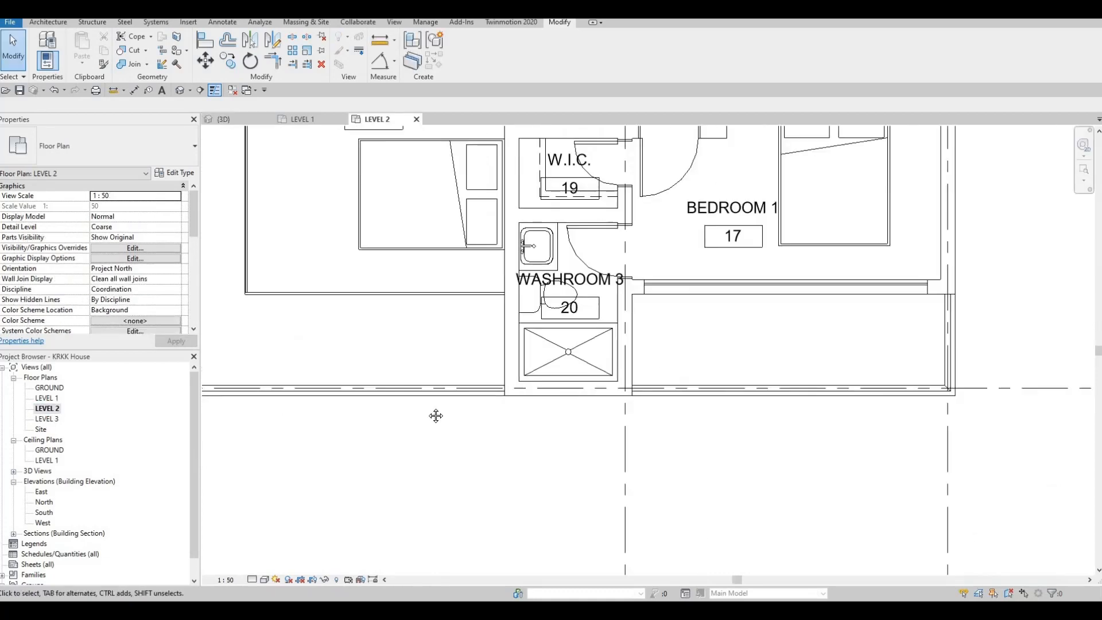
{"action": "scroll", "coordinate": [439, 482], "scroll_direction": "down", "scroll_amount": 3}
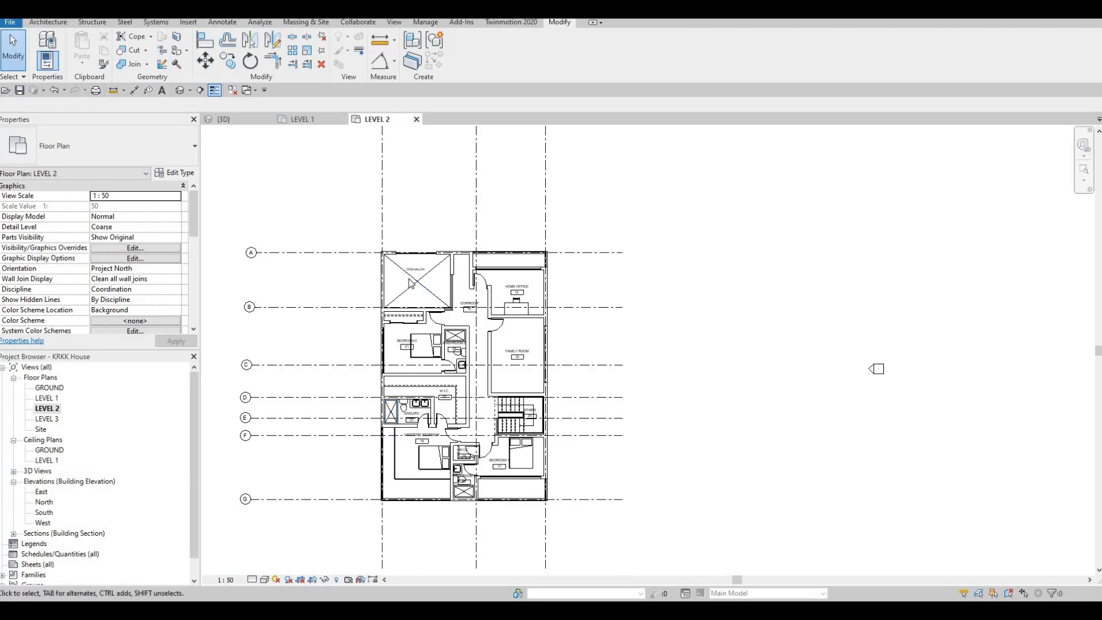
{"action": "scroll", "coordinate": [410, 488], "scroll_direction": "up", "scroll_amount": 4}
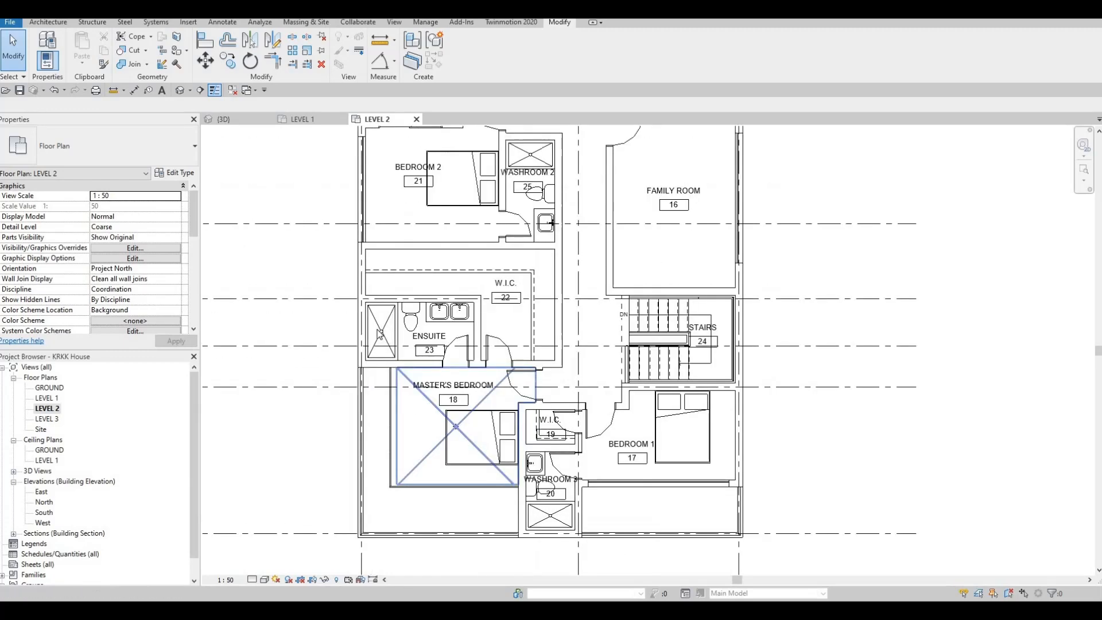
{"action": "scroll", "coordinate": [381, 431], "scroll_direction": "down", "scroll_amount": 3}
{"action": "scroll", "coordinate": [345, 404], "scroll_direction": "up", "scroll_amount": 2}
{"action": "middle_click_drag", "start_coordinate": [345, 404], "coordinate": [351, 455]}
{"action": "middle_click_drag", "start_coordinate": [352, 354], "coordinate": [352, 477]}
{"action": "scroll", "coordinate": [353, 477], "scroll_direction": "down", "scroll_amount": 1}
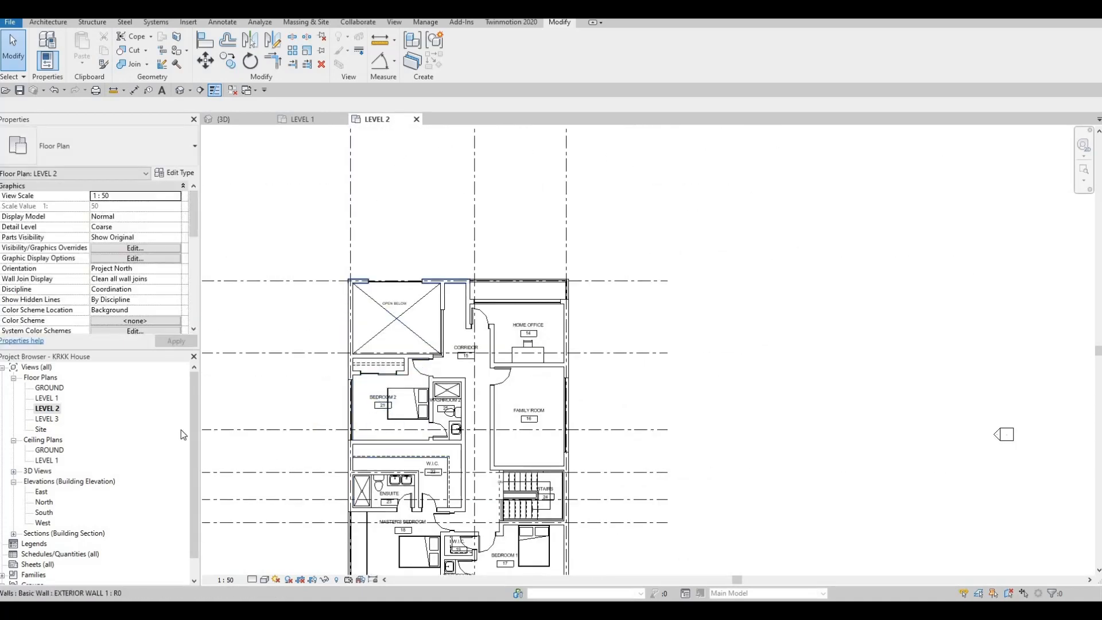
{"action": "scroll", "coordinate": [457, 247], "scroll_direction": "down", "scroll_amount": 2}
{"action": "middle_click_drag", "start_coordinate": [457, 247], "coordinate": [497, 162]}
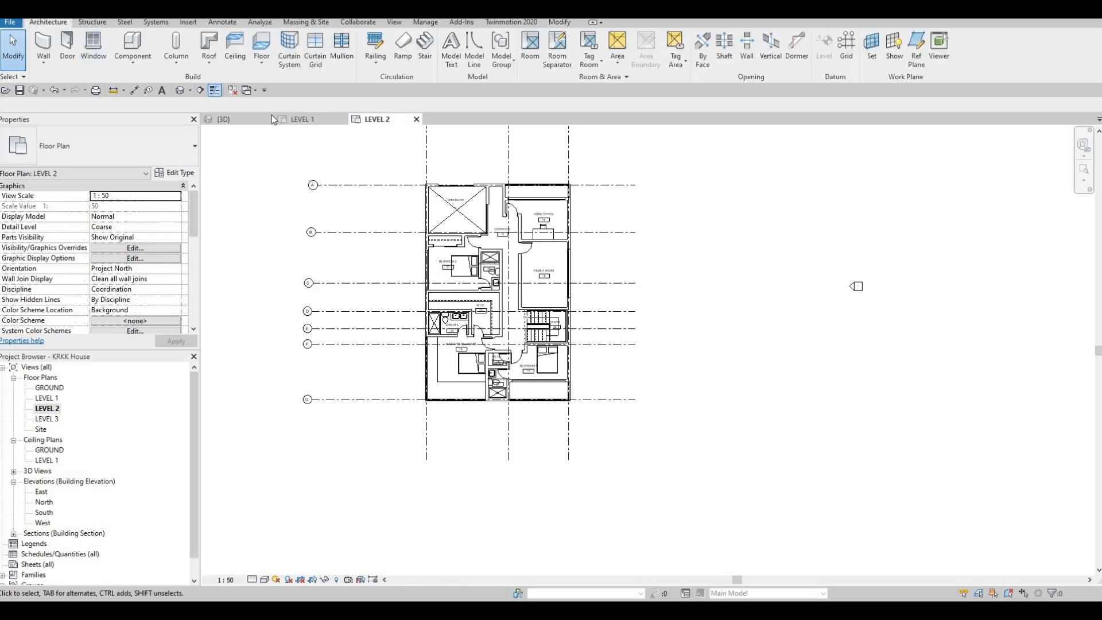
Step: Start a roof by footprint on LEVEL 2 and duplicate the Generic Roof - 300mm type as ROOF 1
{"action": "left_click", "coordinate": [206, 45]}
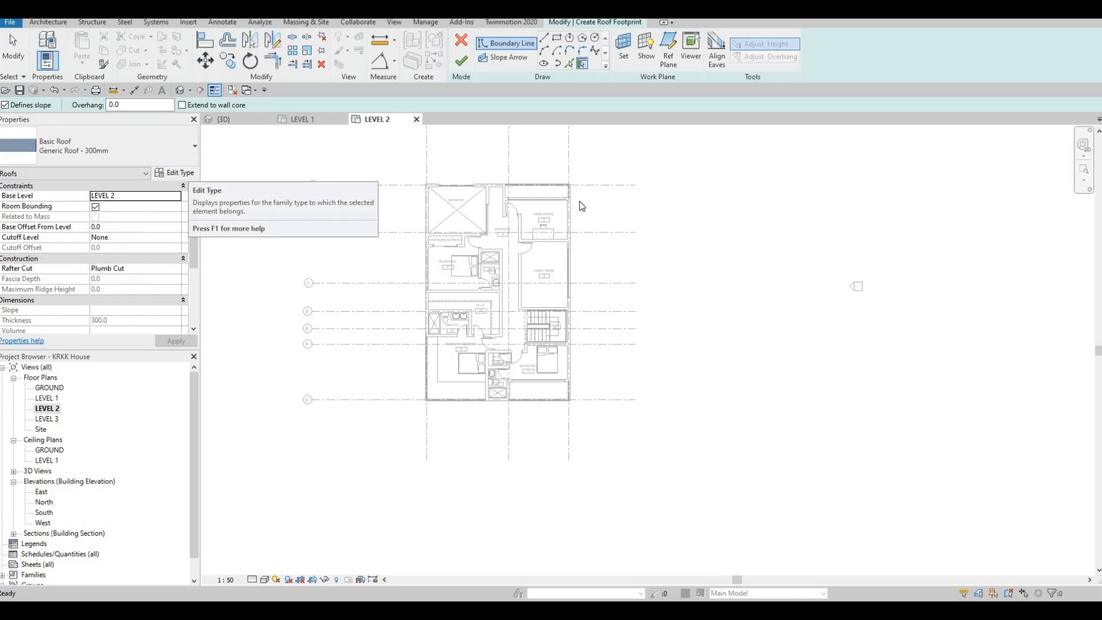
{"action": "left_click", "coordinate": [188, 173]}
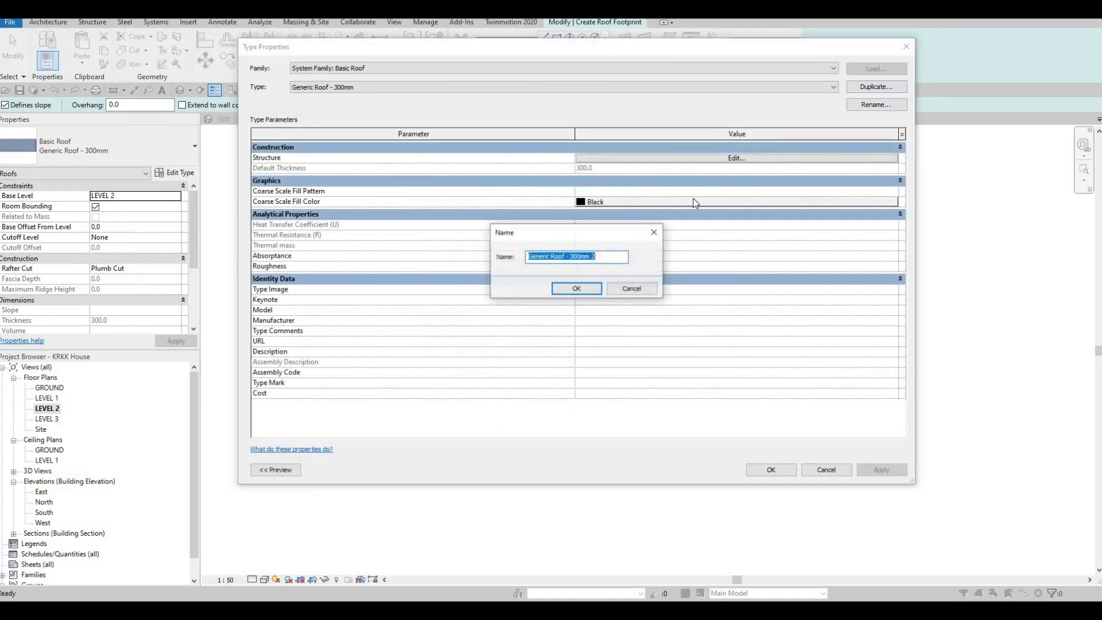
{"action": "type", "text": "roof 1"}
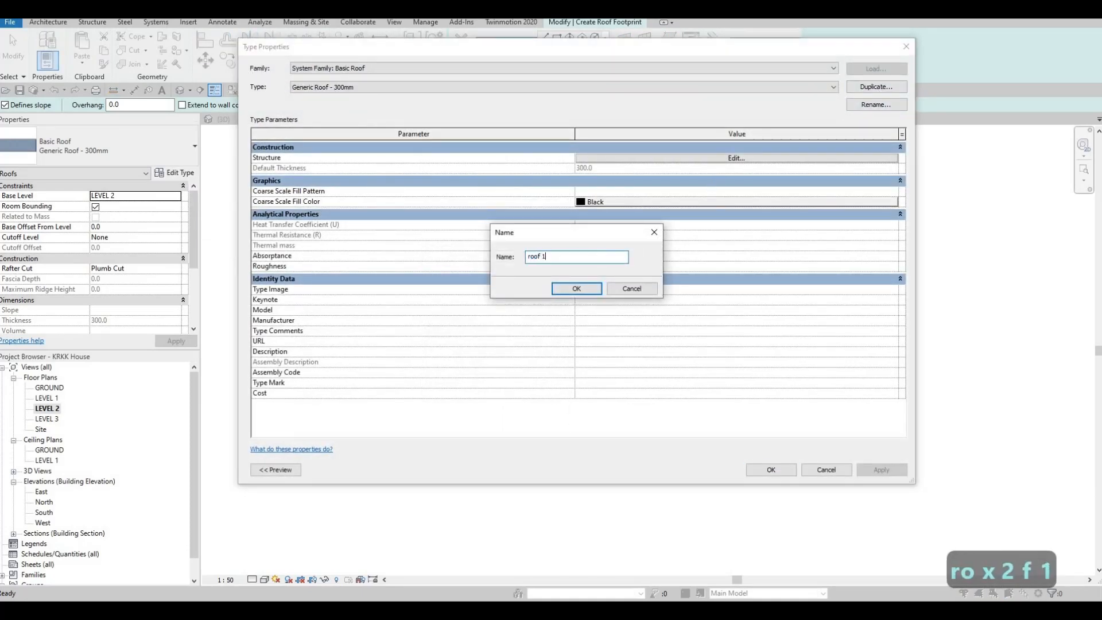
{"action": "key", "text": "BackSpace"}
{"action": "key", "text": "BackSpace"}
{"action": "key", "text": "BackSpace"}
{"action": "key", "text": "BackSpace"}
{"action": "key", "text": "BackSpace"}
{"action": "key", "text": "BackSpace"}
{"action": "key", "text": "BackSpace"}
{"action": "key", "text": "BackSpace"}
{"action": "key", "text": "BackSpace"}
{"action": "key", "text": "BackSpace"}
{"action": "key", "text": "BackSpace"}
{"action": "key", "text": "BackSpace"}
{"action": "key", "text": "BackSpace"}
{"action": "key", "text": "BackSpace"}
{"action": "key", "text": "BackSpace"}
{"action": "key", "text": "Caps_Lock"}
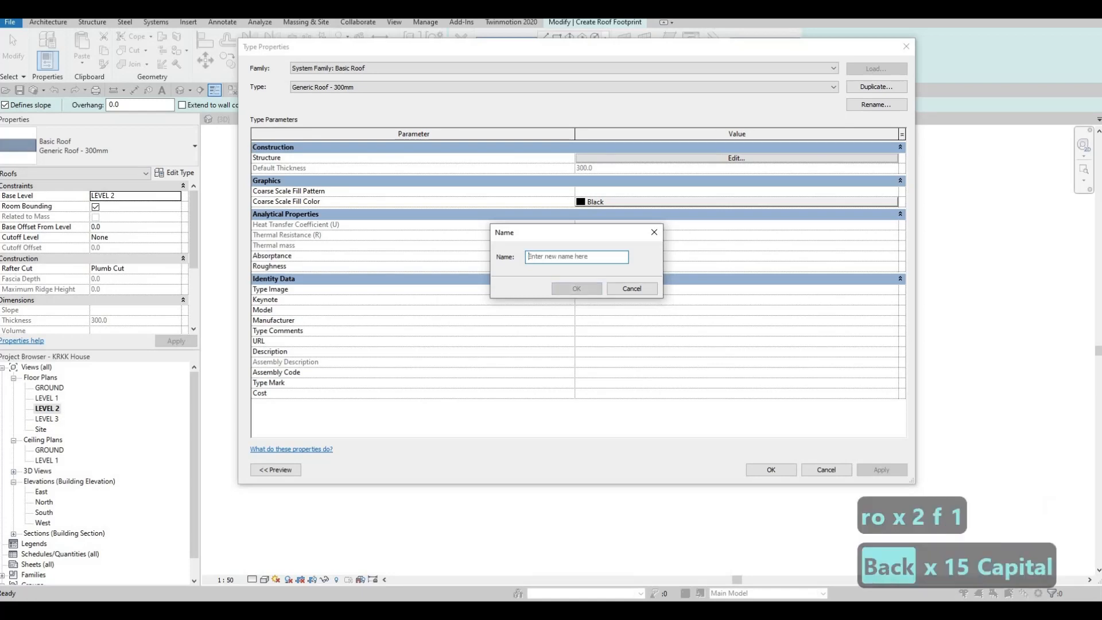
{"action": "type", "text": "ROOF 1"}
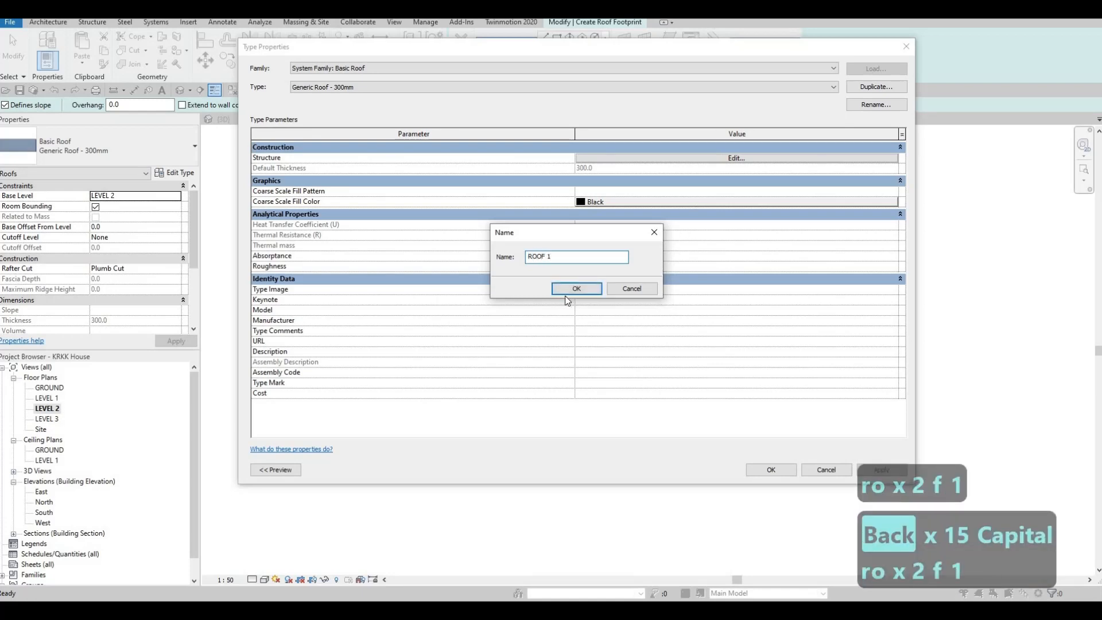
{"action": "left_click", "coordinate": [578, 288]}
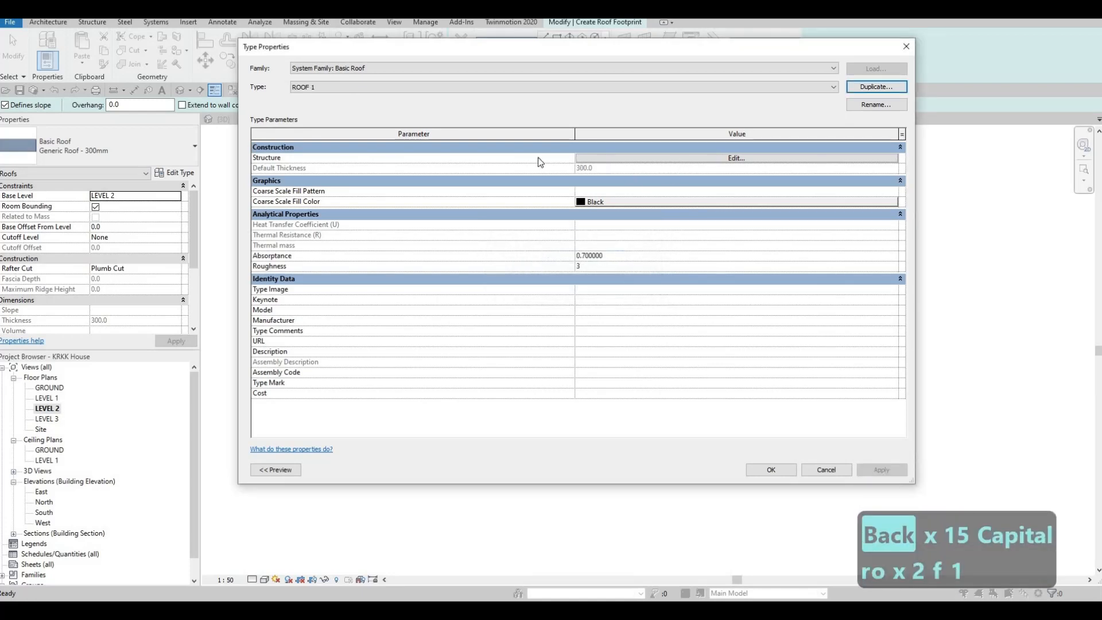
Step: Set the ROOF 1 structure layer to 200 mm thick with the Asphalt Shingle material and accept the type properties
{"action": "left_click", "coordinate": [608, 158]}
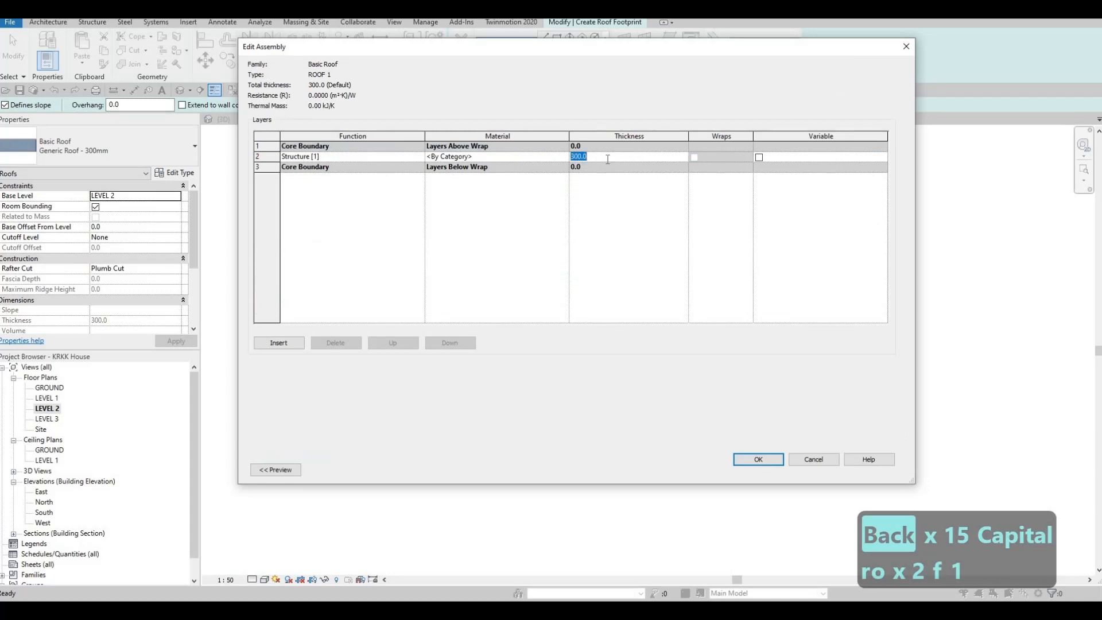
{"action": "type", "text": "200"}
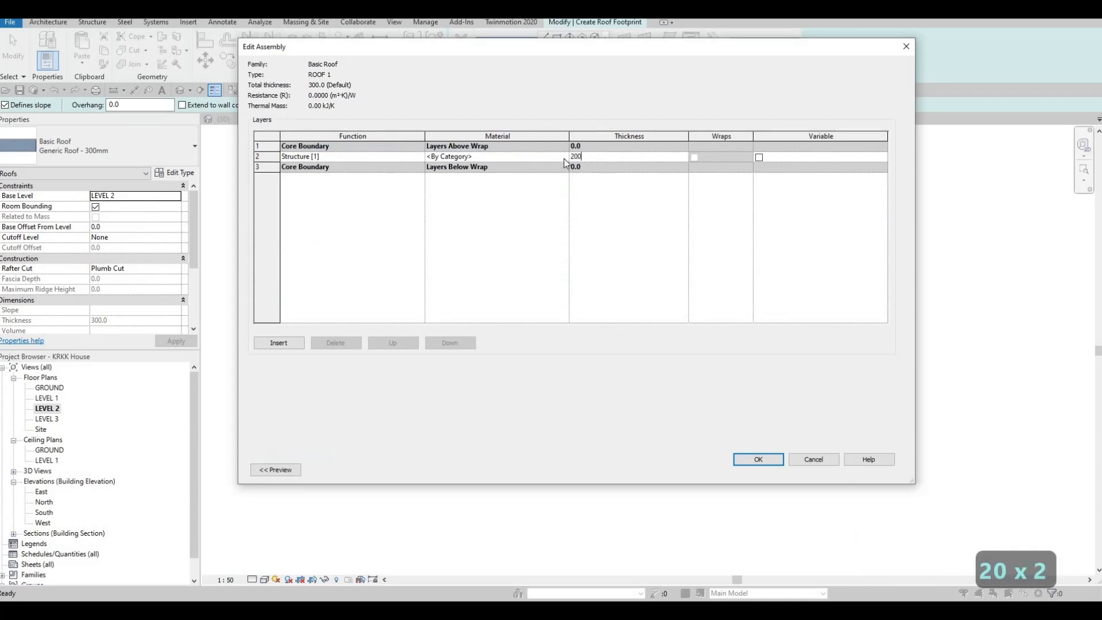
{"action": "left_click", "coordinate": [563, 159]}
{"action": "left_click", "coordinate": [563, 159]}
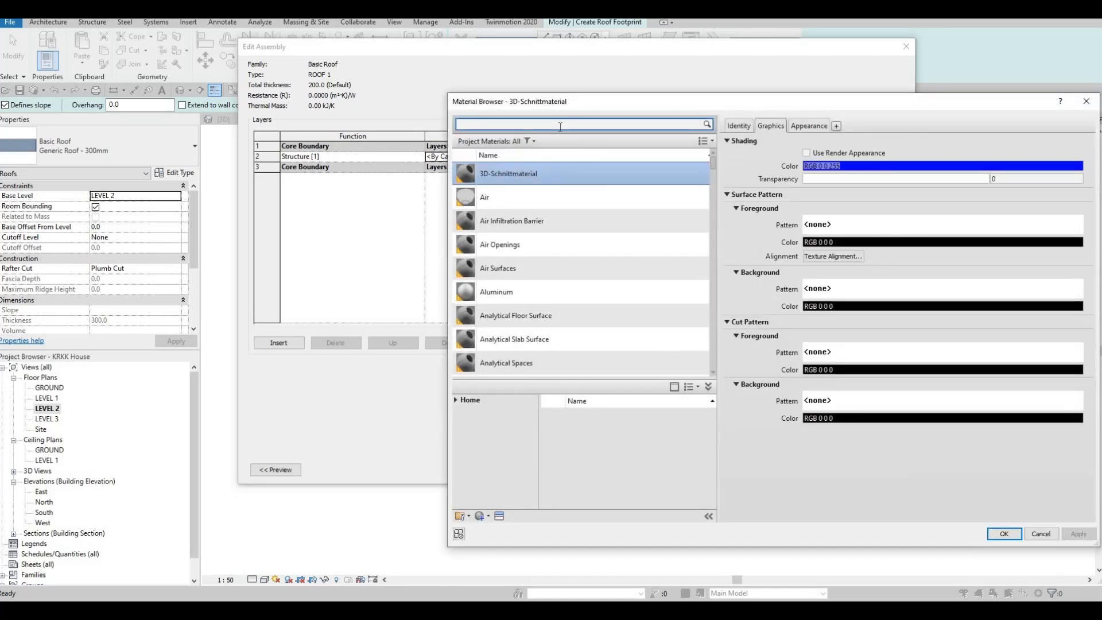
{"action": "type", "text": "SHINGLES"}
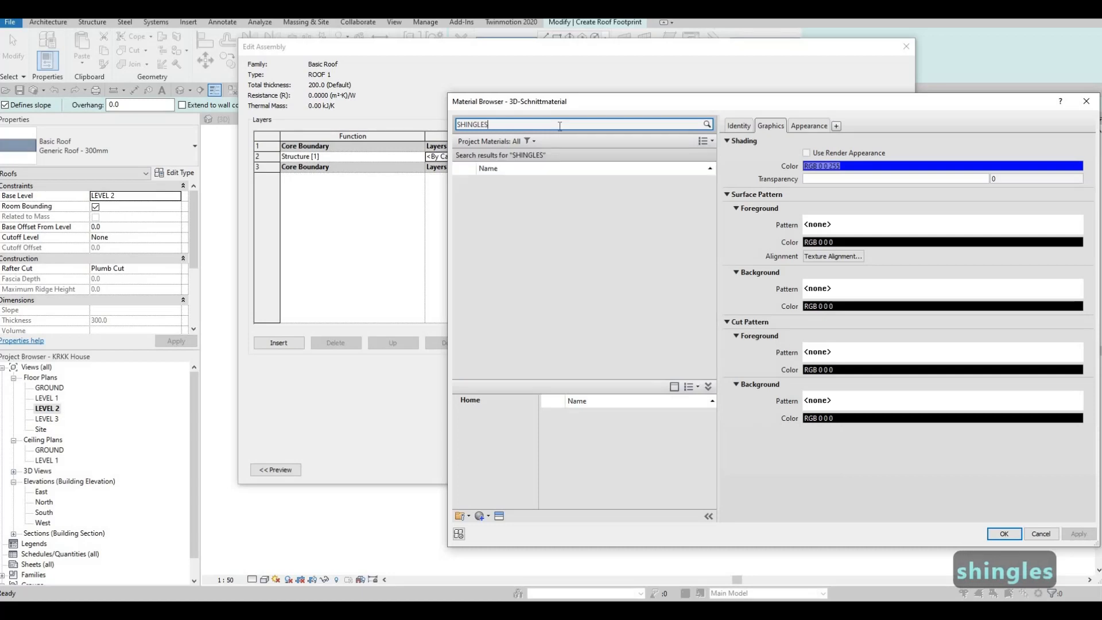
{"action": "left_click", "coordinate": [508, 186]}
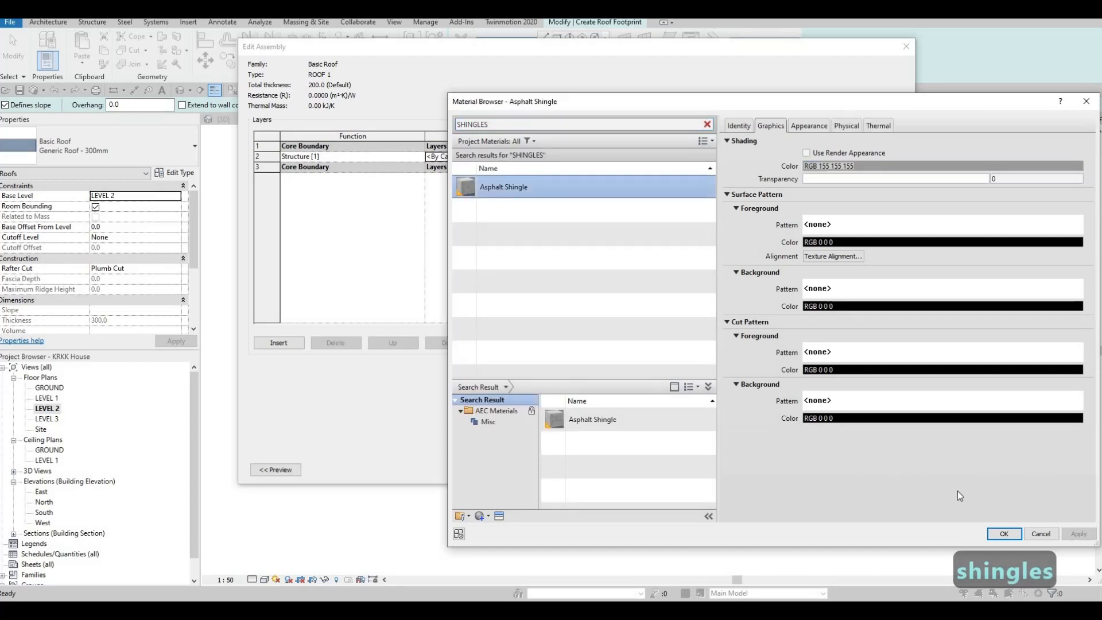
{"action": "left_click", "coordinate": [998, 534]}
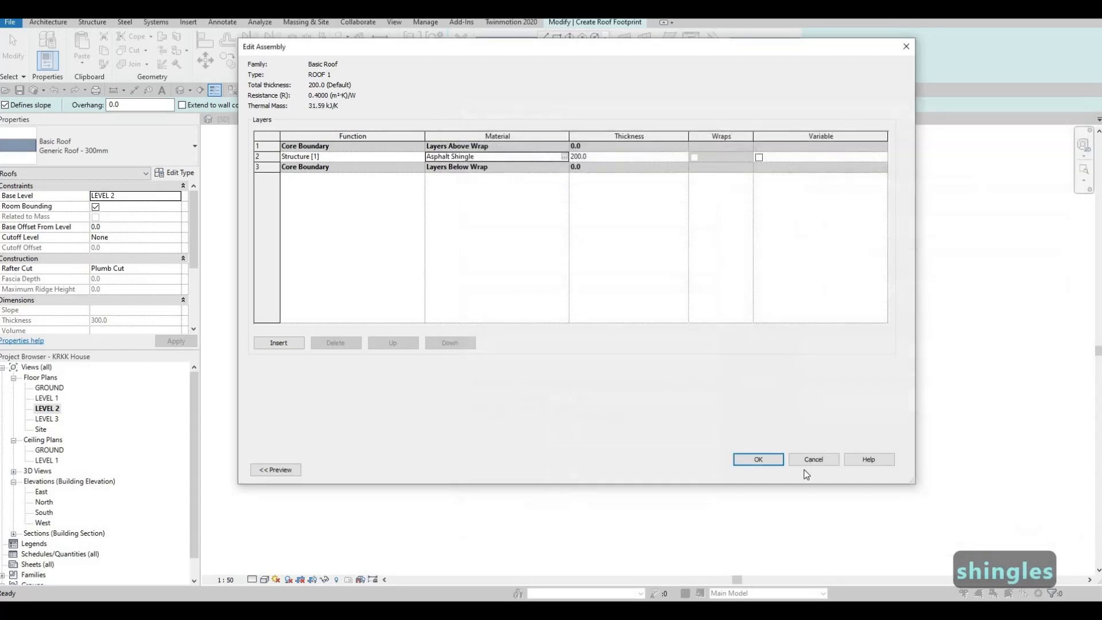
{"action": "left_click", "coordinate": [758, 462]}
{"action": "left_click", "coordinate": [770, 470]}
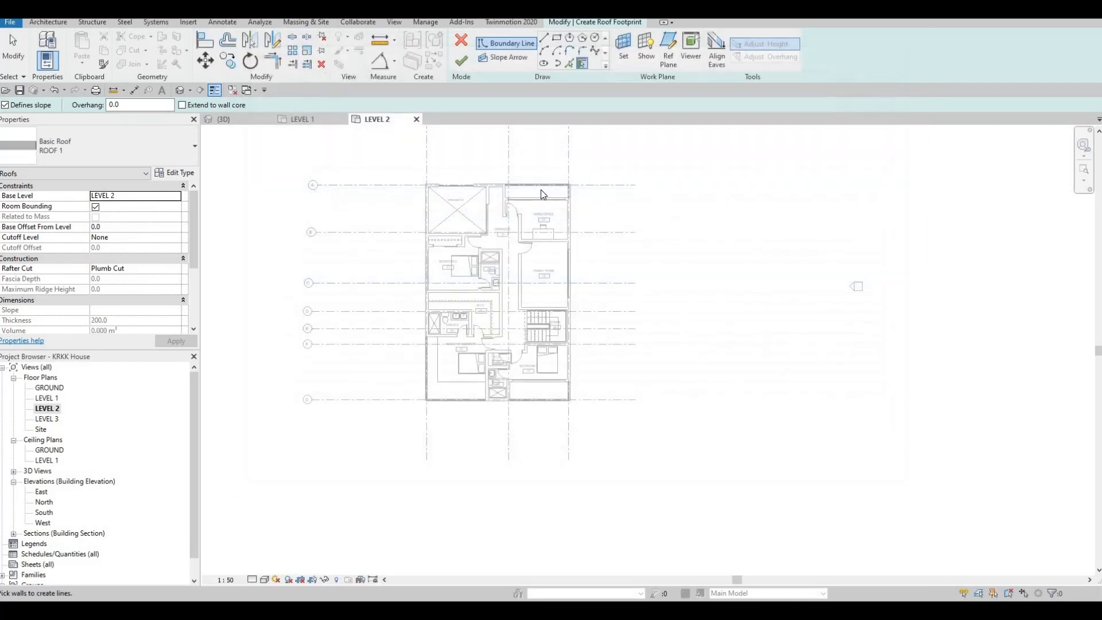
Step: Sketch a rectangular roof boundary offset 2000 mm outward from the house's exterior walls, from the open-below corner to the opposite corner
{"action": "left_click", "coordinate": [557, 40]}
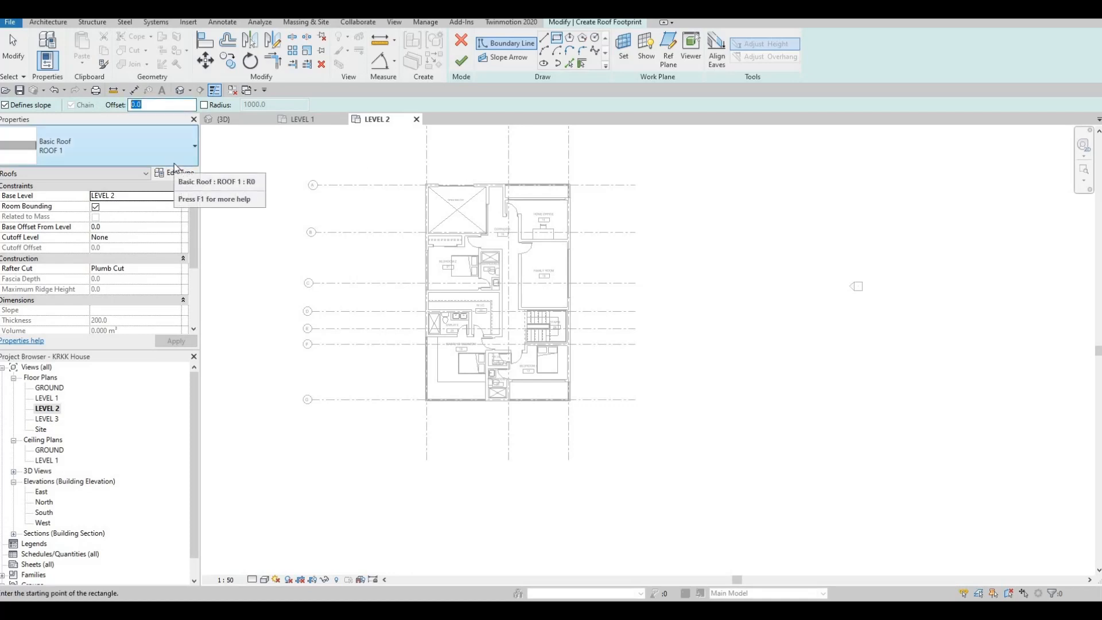
{"action": "type", "text": "200"}
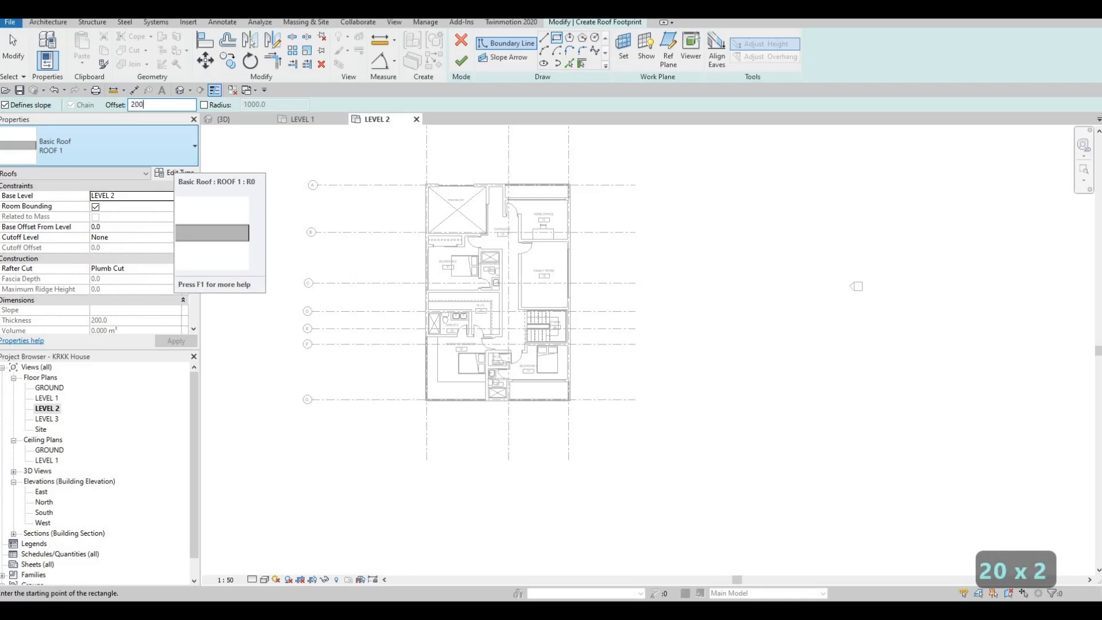
{"action": "type", "text": "0"}
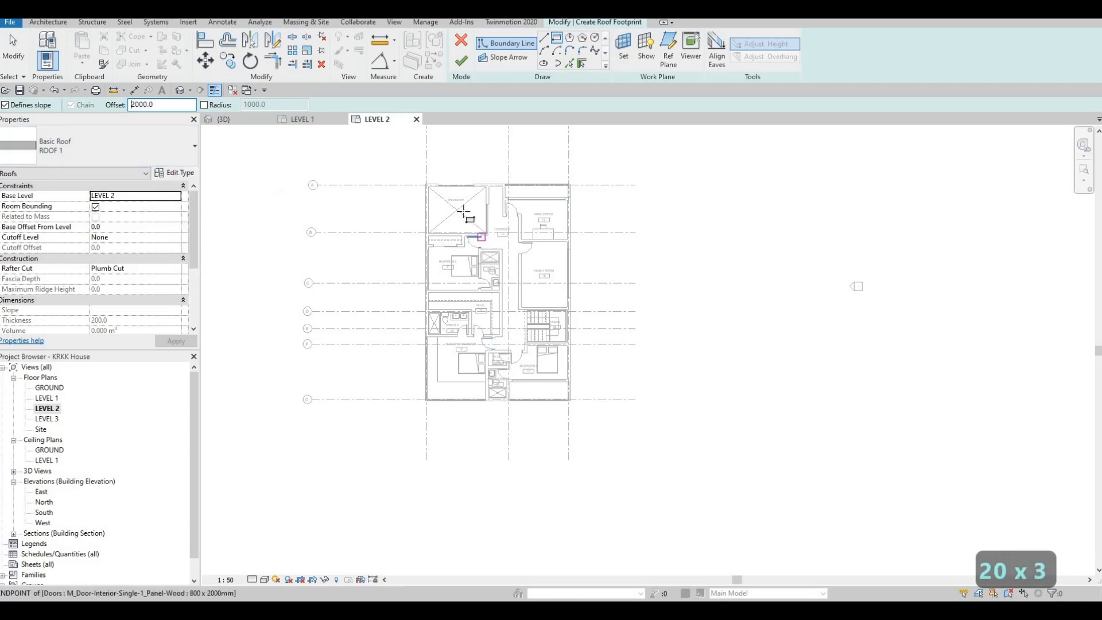
{"action": "scroll", "coordinate": [434, 188], "scroll_direction": "up", "scroll_amount": 8}
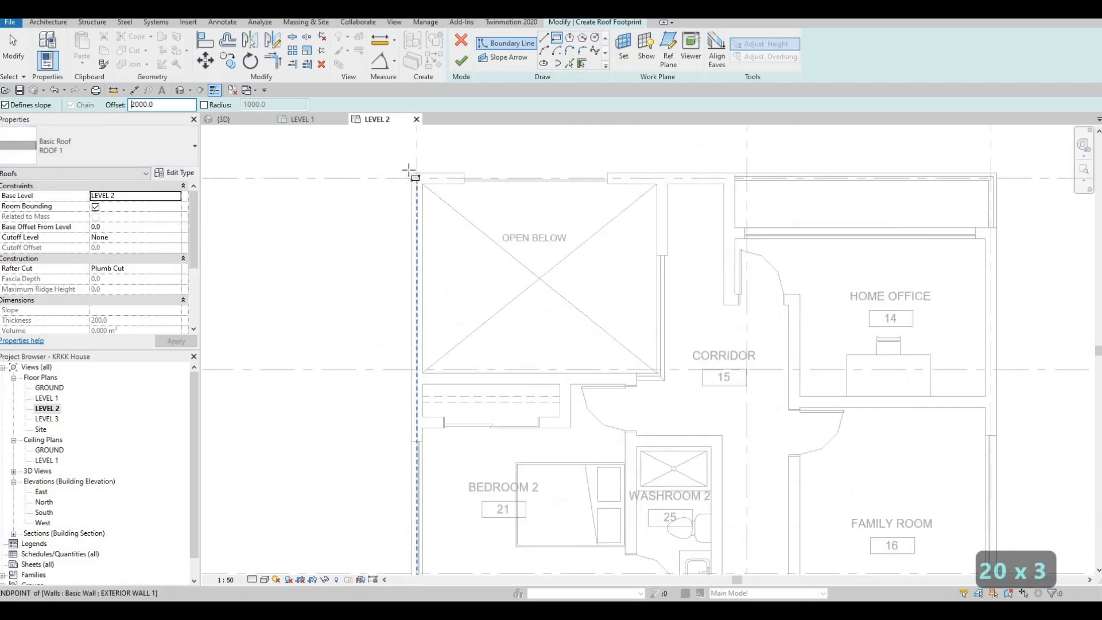
{"action": "left_click", "coordinate": [409, 170]}
{"action": "left_click", "coordinate": [517, 247]}
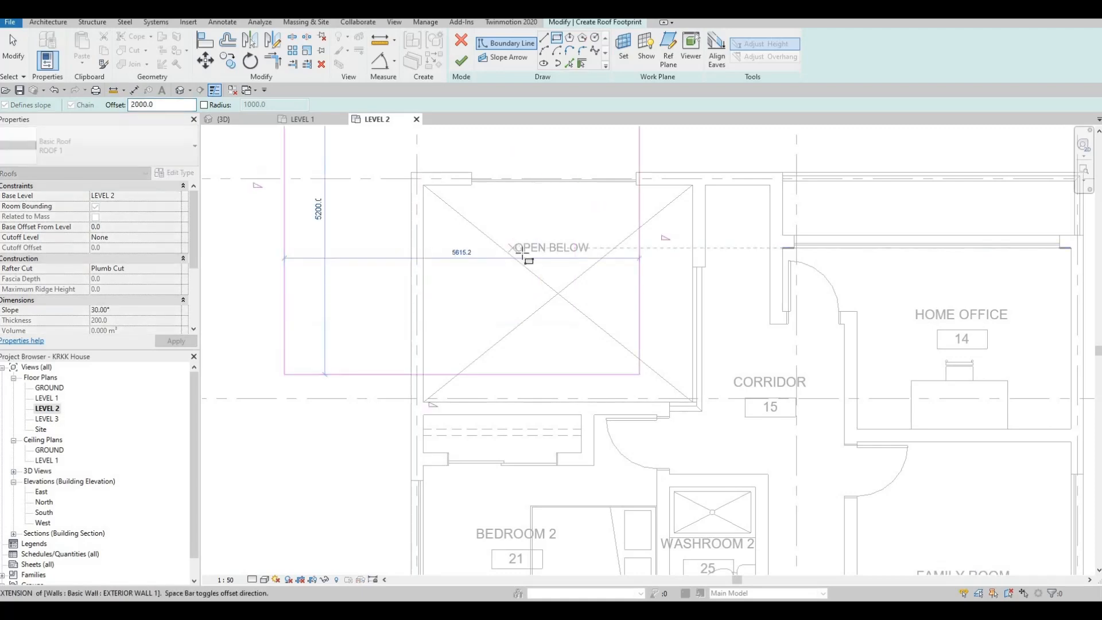
{"action": "scroll", "coordinate": [626, 333], "scroll_direction": "down", "scroll_amount": 4}
{"action": "middle_click_drag", "start_coordinate": [626, 333], "coordinate": [558, 149]}
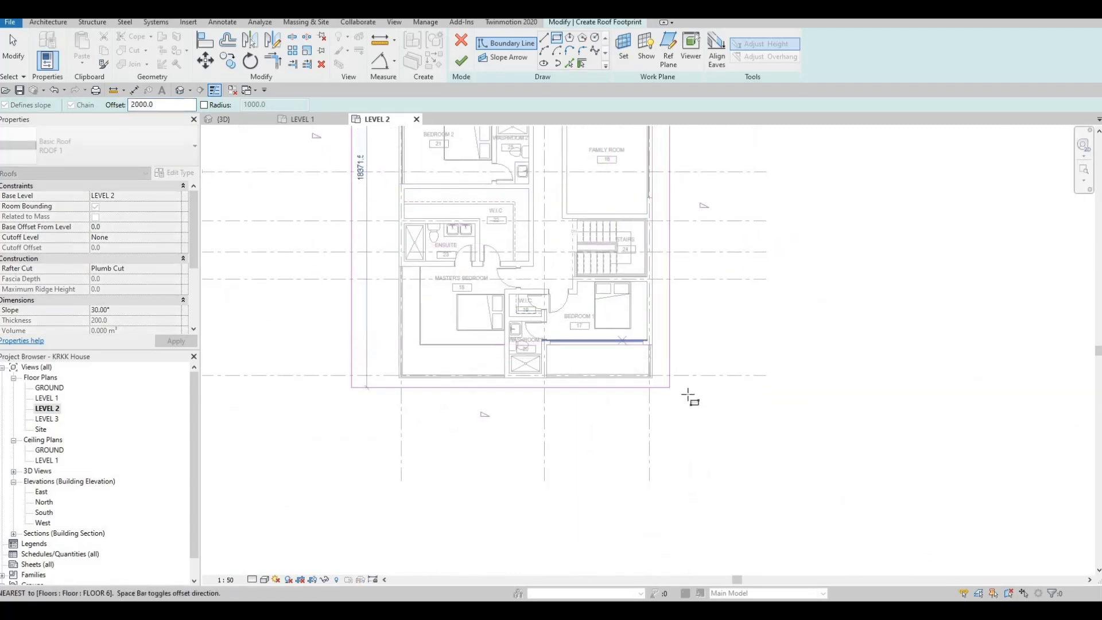
{"action": "scroll", "coordinate": [645, 377], "scroll_direction": "up", "scroll_amount": 3}
{"action": "scroll", "coordinate": [670, 400], "scroll_direction": "up", "scroll_amount": 4}
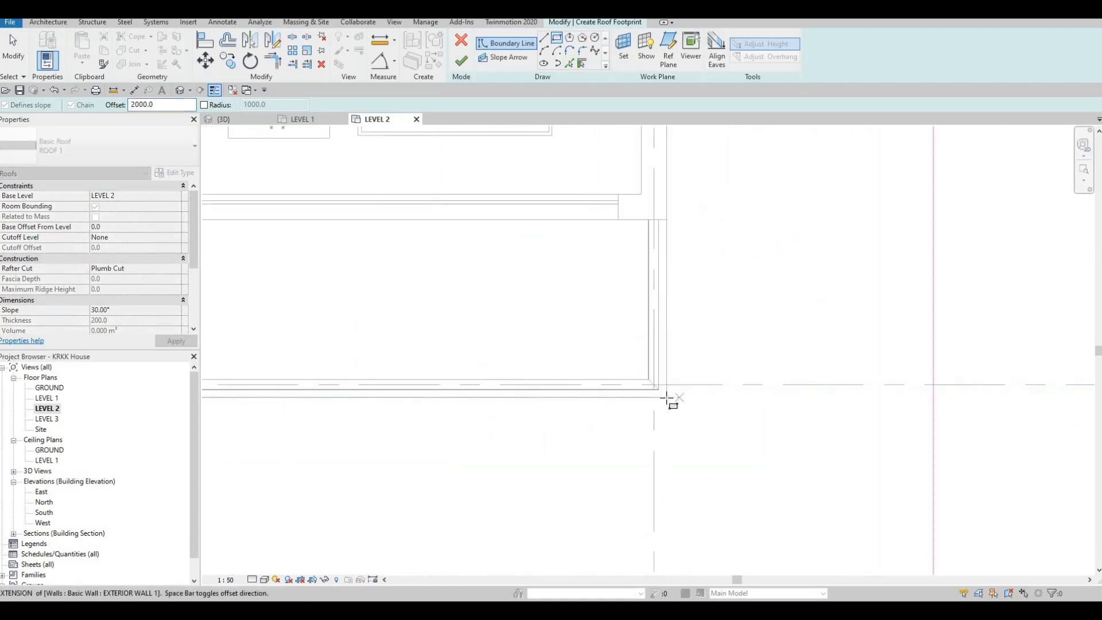
{"action": "left_click", "coordinate": [659, 359]}
{"action": "scroll", "coordinate": [445, 222], "scroll_direction": "down", "scroll_amount": 5}
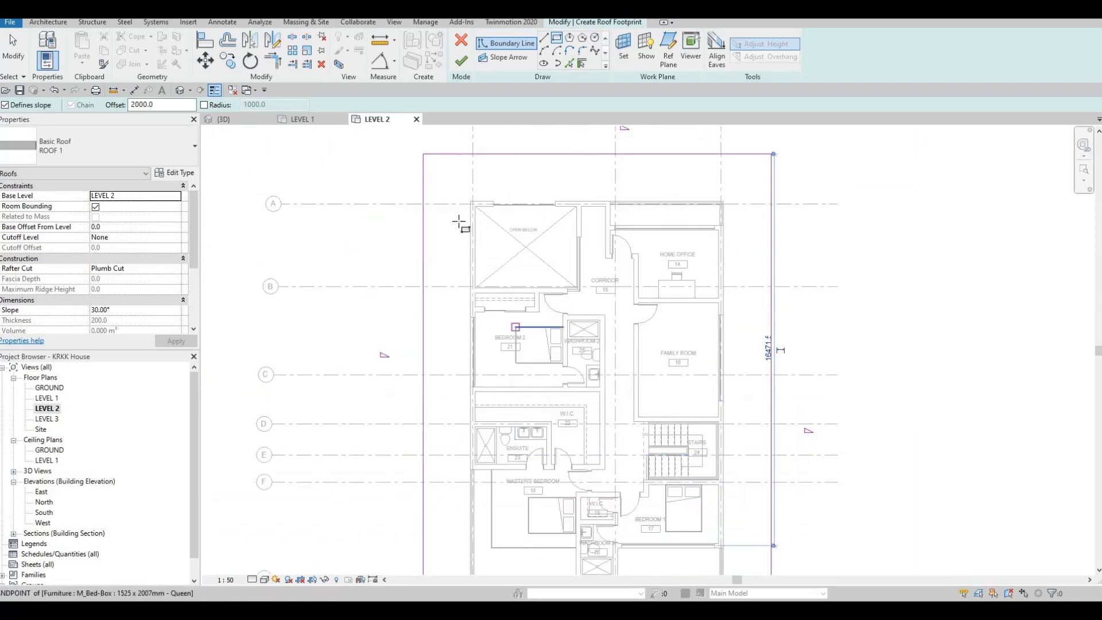
Step: Examine the offset roof boundary around the plan, checking the overhang at the house's corners and sides
{"action": "scroll", "coordinate": [500, 315], "scroll_direction": "down", "scroll_amount": 2}
{"action": "scroll", "coordinate": [495, 304], "scroll_direction": "down", "scroll_amount": 1}
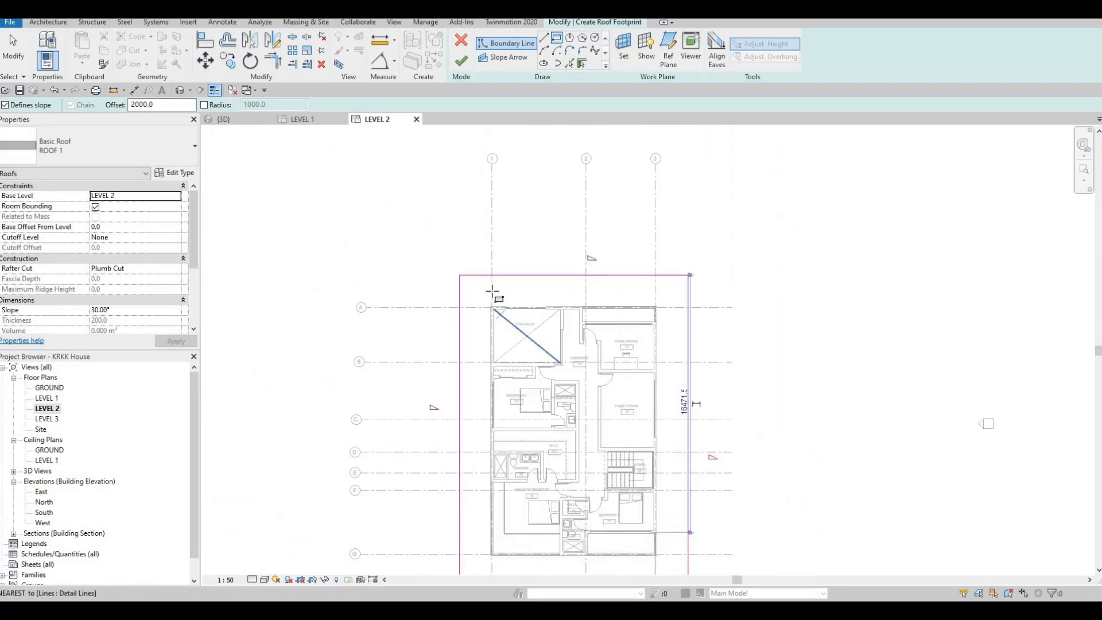
{"action": "scroll", "coordinate": [483, 336], "scroll_direction": "up", "scroll_amount": 6}
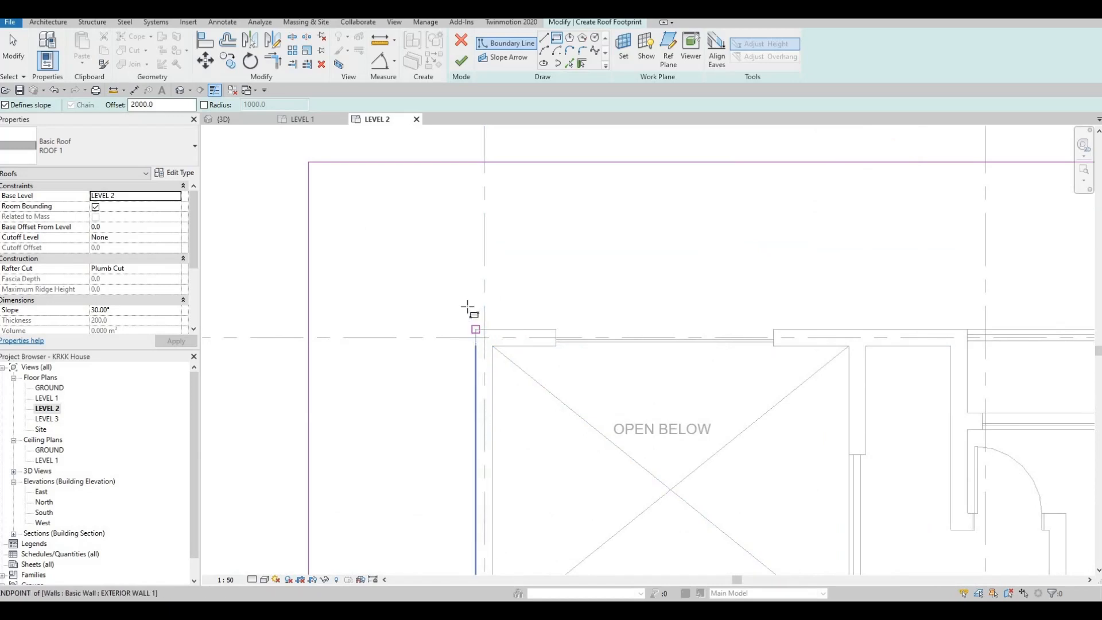
{"action": "scroll", "coordinate": [467, 307], "scroll_direction": "down", "scroll_amount": 5}
{"action": "middle_click_drag", "start_coordinate": [600, 457], "coordinate": [512, 133]}
{"action": "scroll", "coordinate": [597, 310], "scroll_direction": "up", "scroll_amount": 2}
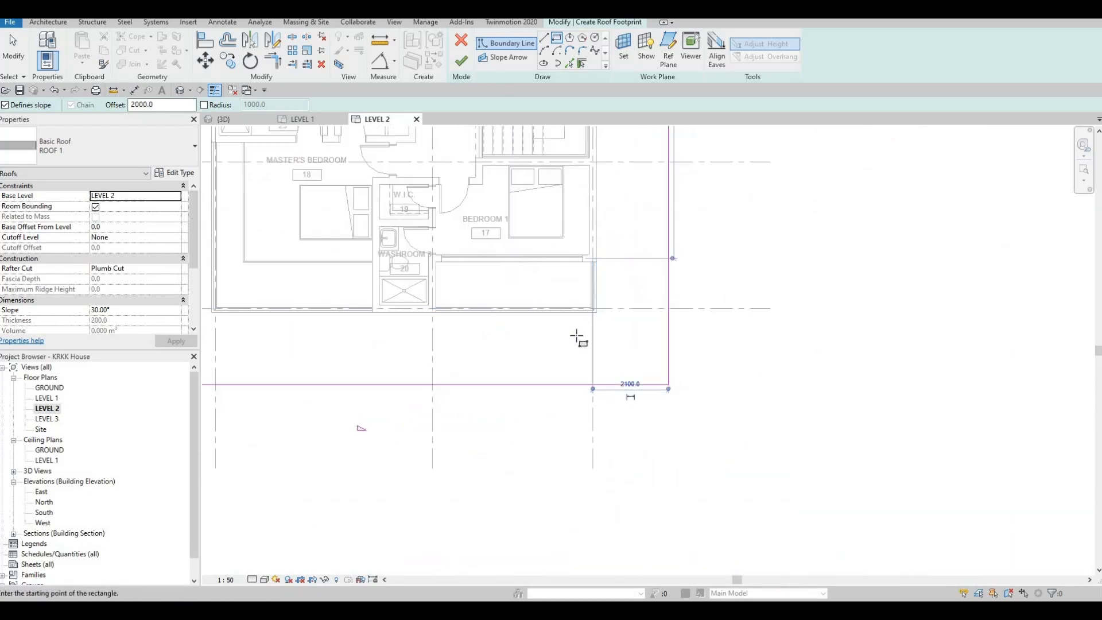
{"action": "scroll", "coordinate": [597, 312], "scroll_direction": "up", "scroll_amount": 3}
{"action": "scroll", "coordinate": [582, 340], "scroll_direction": "down", "scroll_amount": 3}
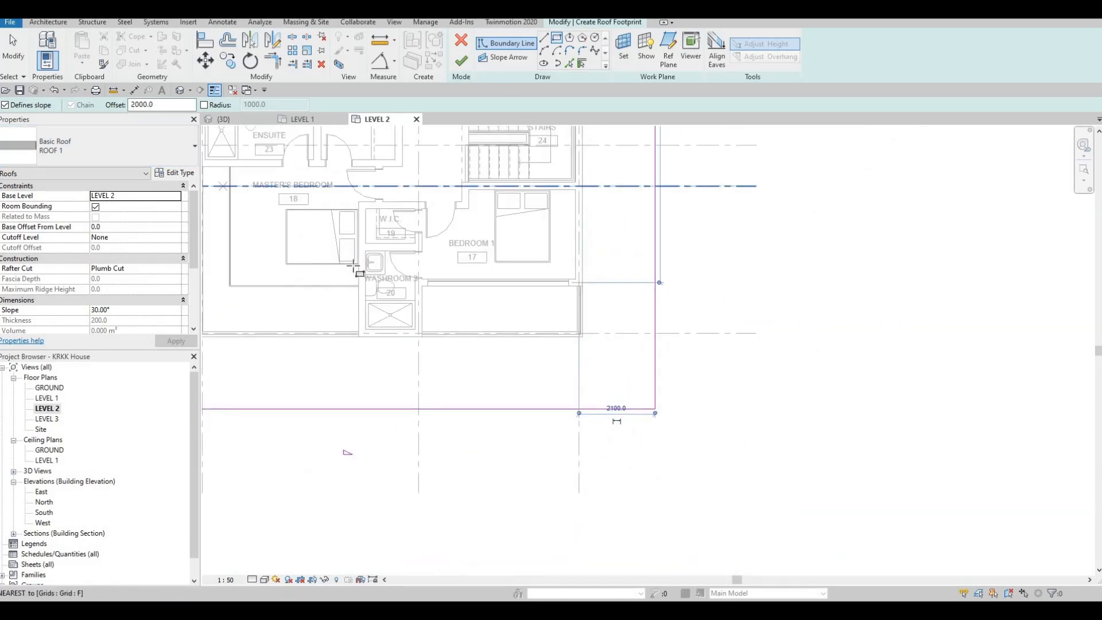
{"action": "middle_click_drag", "start_coordinate": [233, 363], "coordinate": [474, 320]}
{"action": "scroll", "coordinate": [474, 320], "scroll_direction": "down", "scroll_amount": 2}
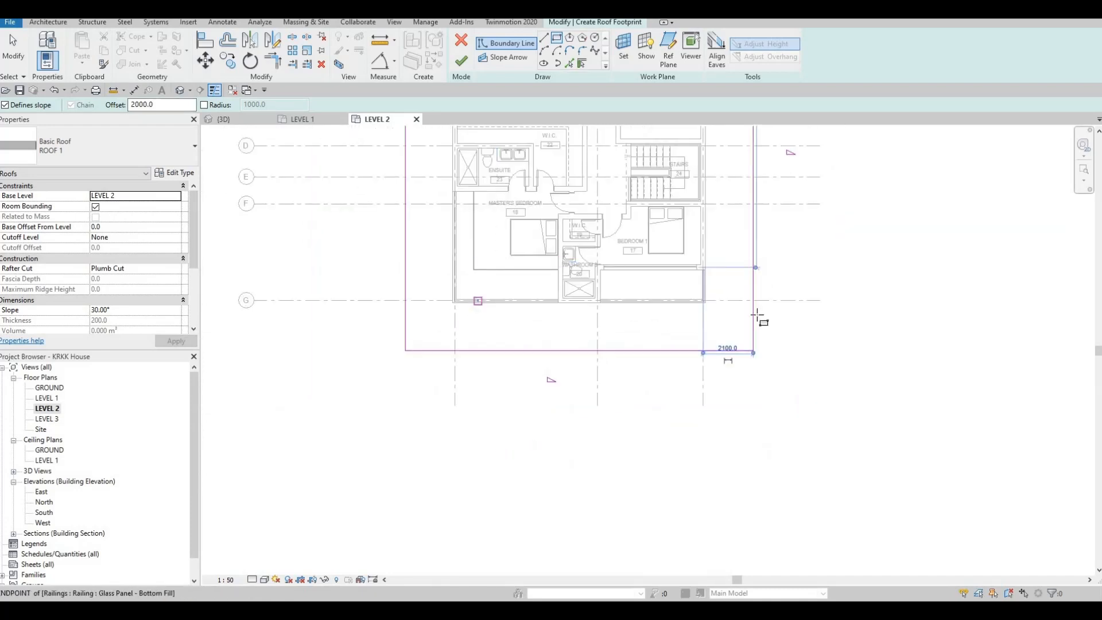
{"action": "middle_click_drag", "start_coordinate": [702, 204], "coordinate": [711, 325]}
{"action": "scroll", "coordinate": [712, 325], "scroll_direction": "down", "scroll_amount": 1}
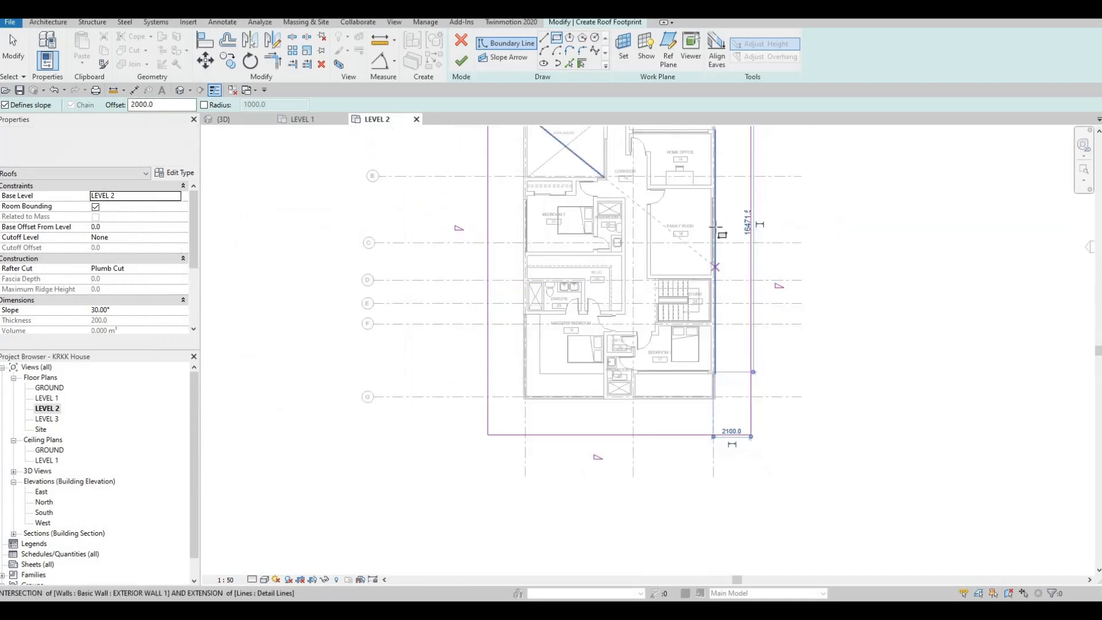
{"action": "middle_click_drag", "start_coordinate": [719, 234], "coordinate": [693, 371]}
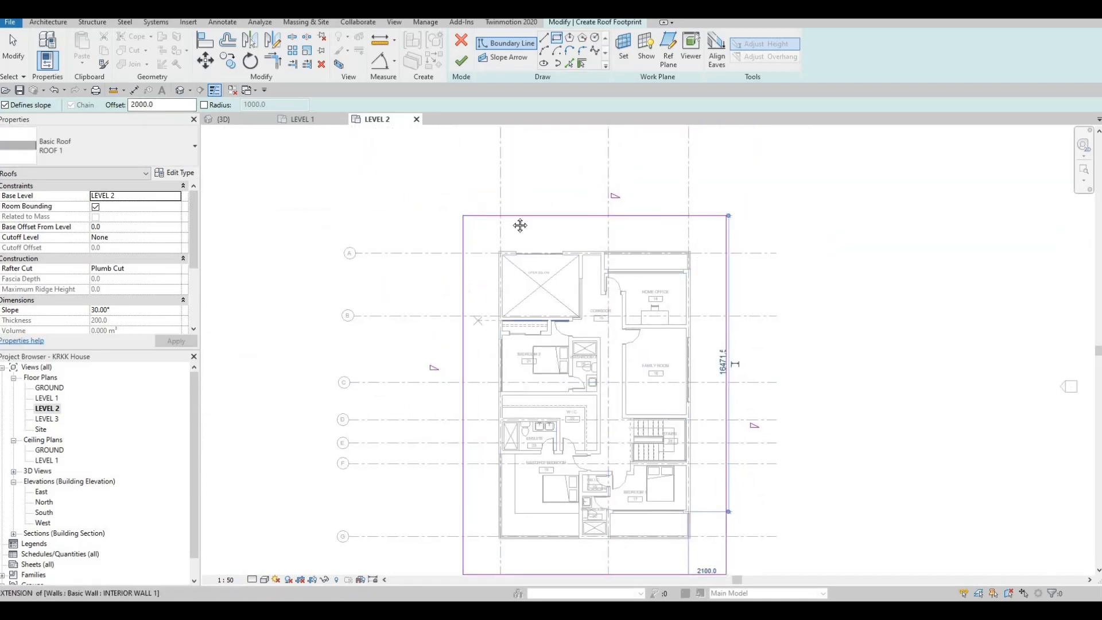
{"action": "middle_click_drag", "start_coordinate": [614, 467], "coordinate": [581, 255]}
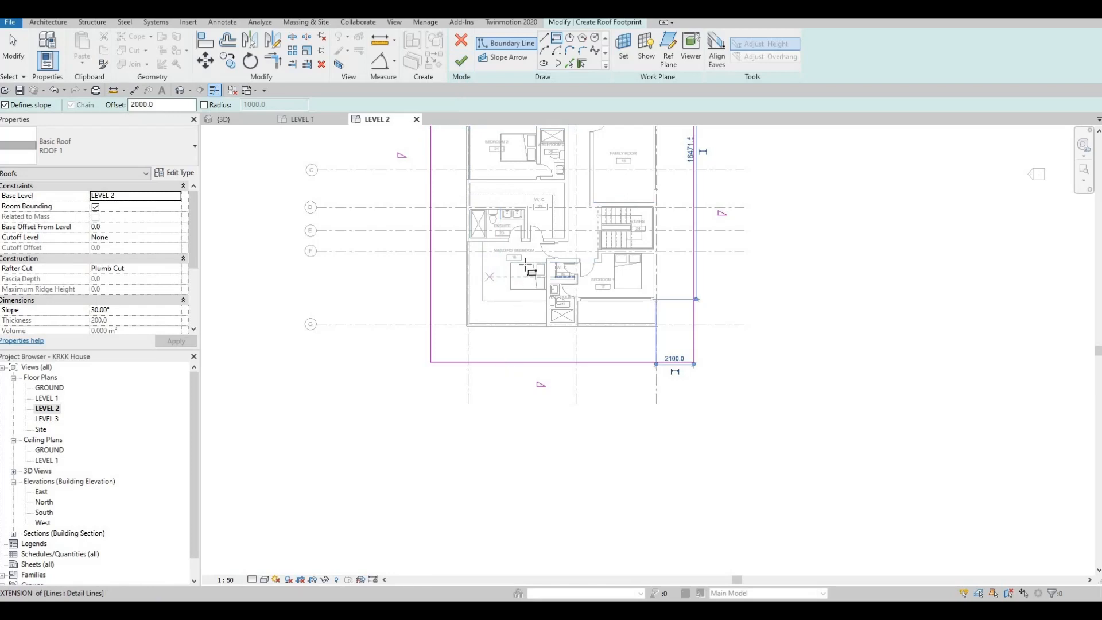
Step: Finish the footprint roof sketch and show the resulting roof in the 3D view
{"action": "middle_click_drag", "start_coordinate": [525, 264], "coordinate": [537, 337]}
{"action": "middle_click_drag", "start_coordinate": [537, 173], "coordinate": [531, 253]}
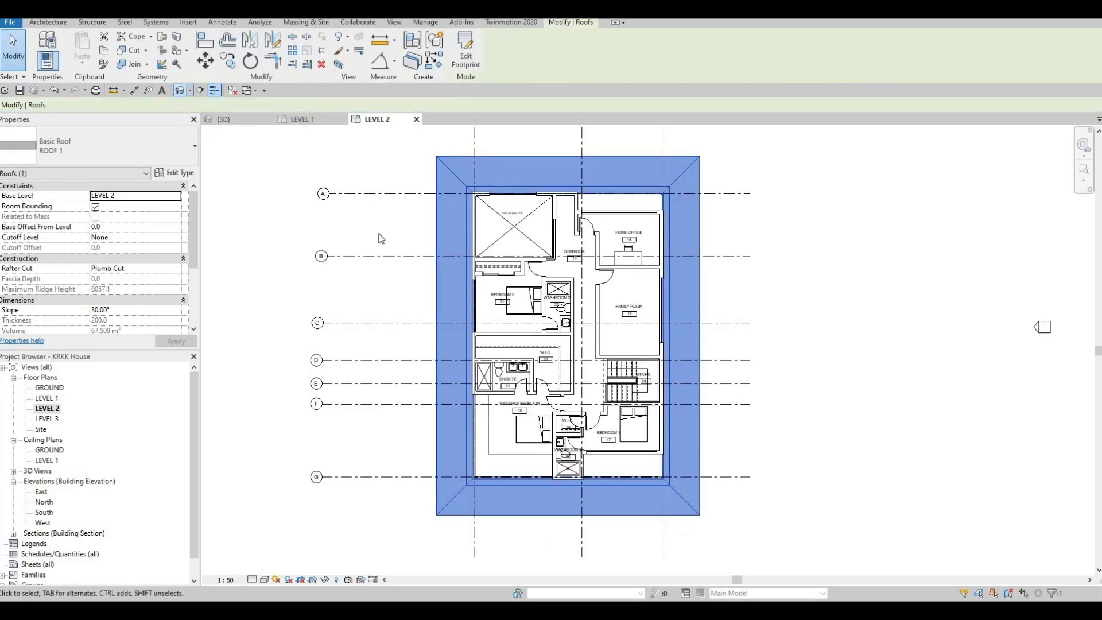
{"action": "middle_click_drag", "start_coordinate": [437, 252], "coordinate": [460, 283], "text": "shift"}
{"action": "scroll", "coordinate": [446, 292], "scroll_direction": "down", "scroll_amount": 2}
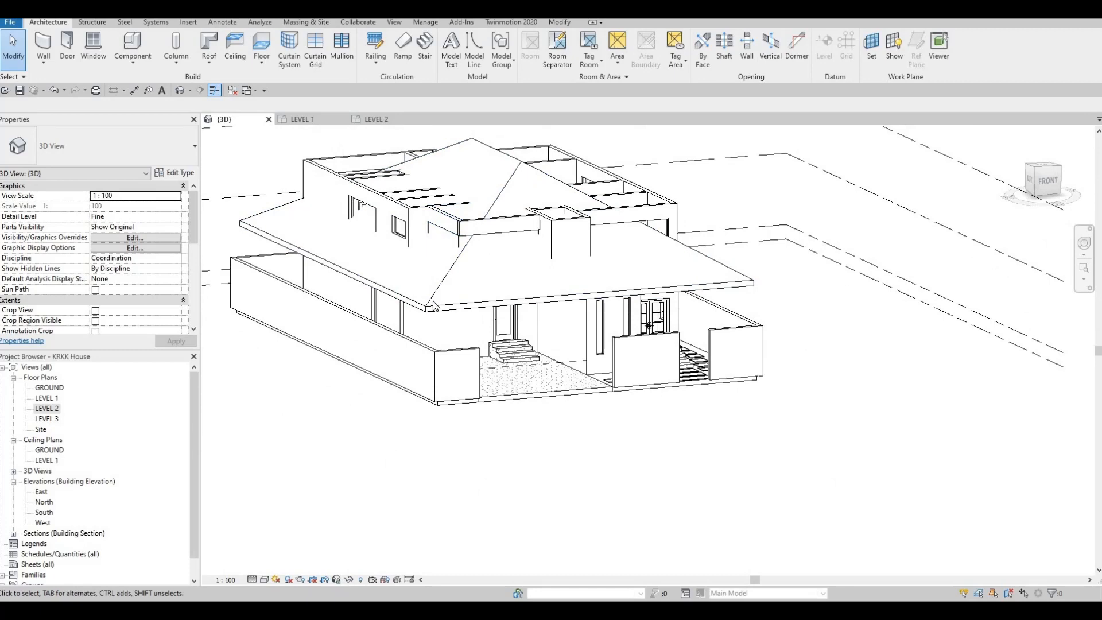
Step: Set the roof's base level to LEVEL 3
{"action": "left_click", "coordinate": [433, 304]}
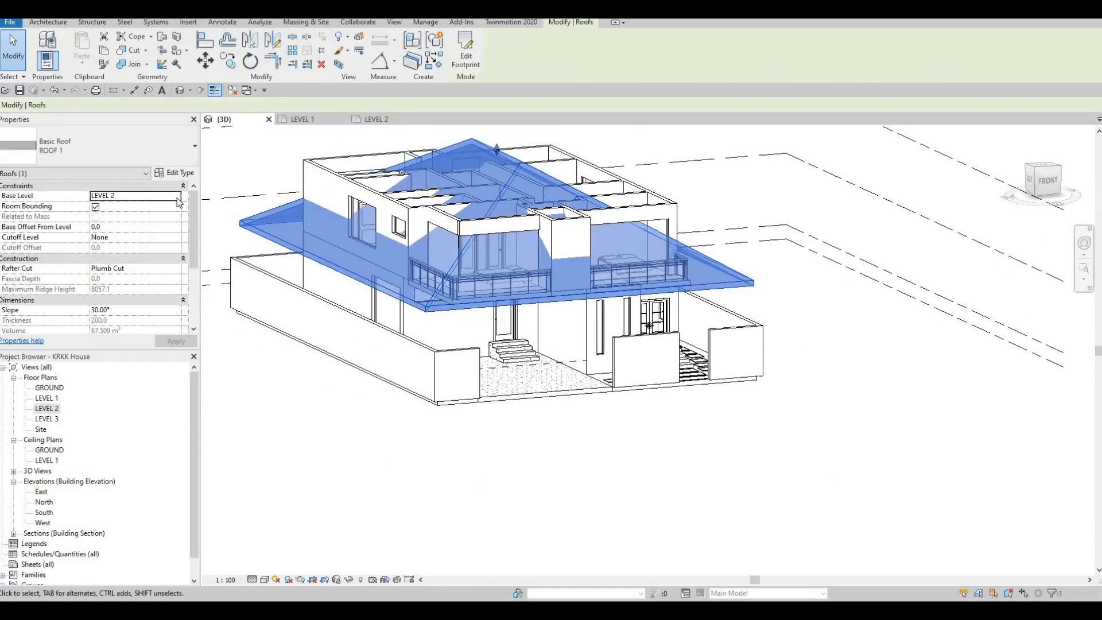
{"action": "left_click", "coordinate": [132, 195]}
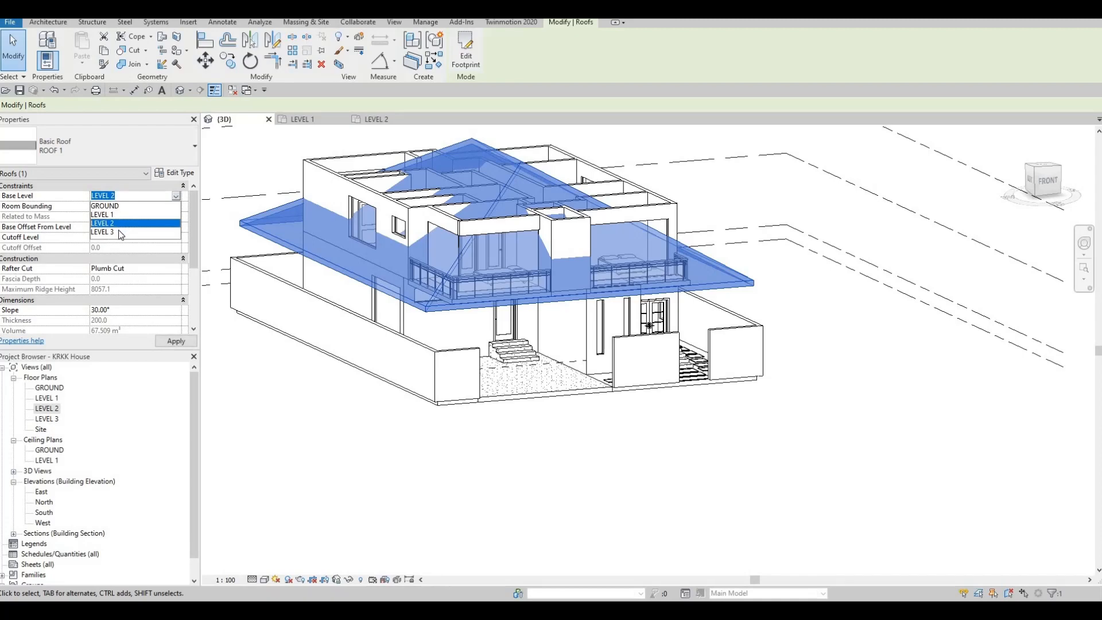
{"action": "left_click", "coordinate": [172, 342]}
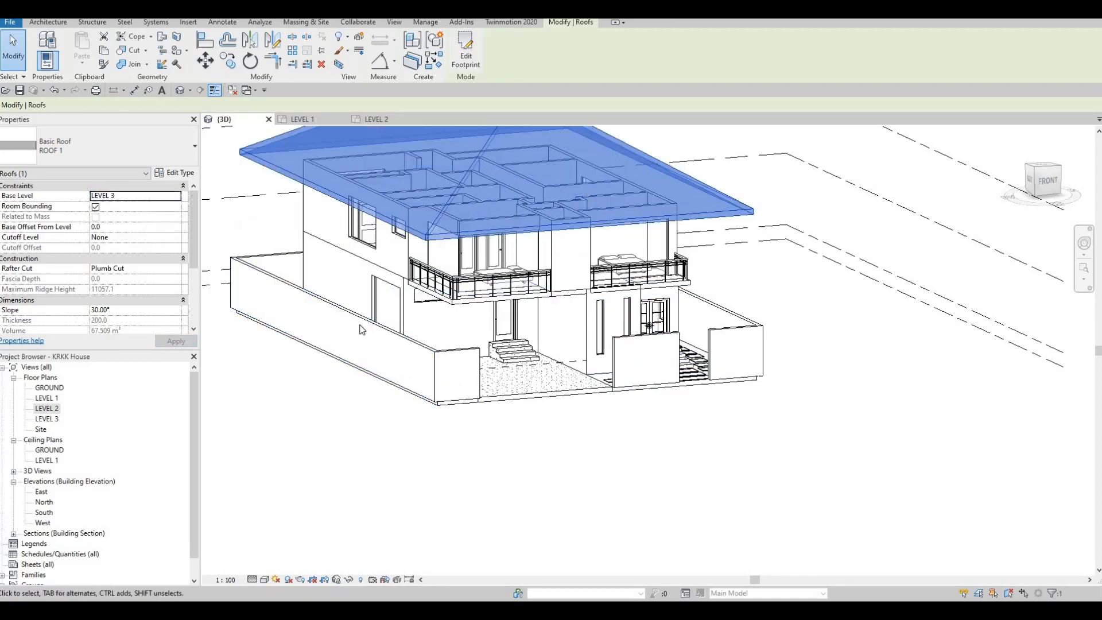
Step: Flatten the roof by lowering its ridge to a maximum ridge height of about 8626 mm
{"action": "middle_click_drag", "start_coordinate": [339, 267], "coordinate": [310, 183], "text": "shift"}
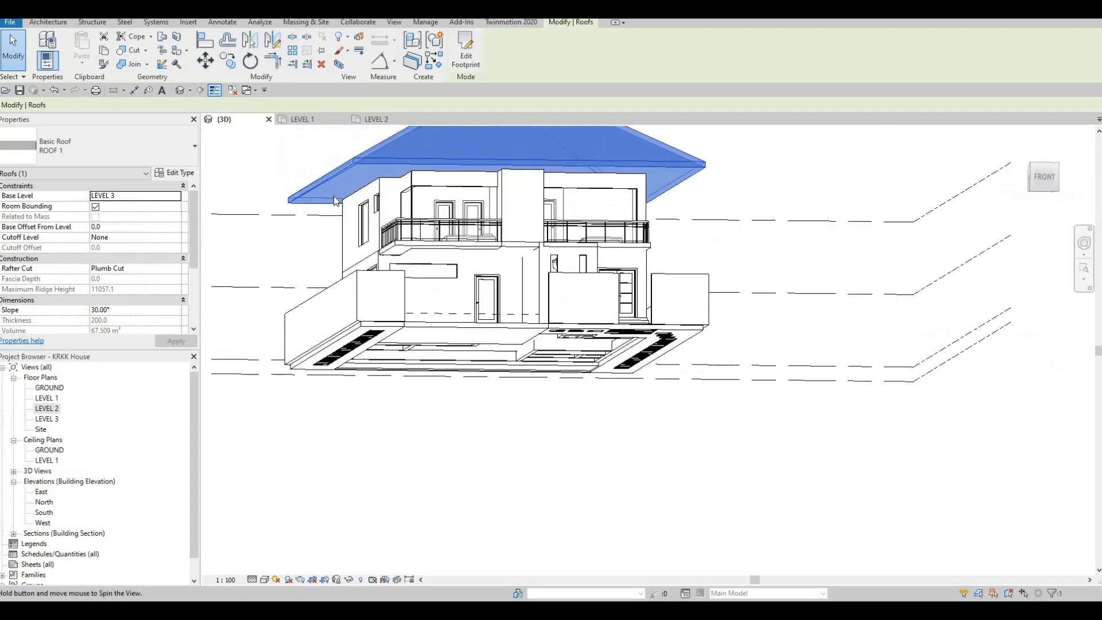
{"action": "key", "text": "Escape"}
{"action": "key", "text": "Escape"}
{"action": "left_click", "coordinate": [304, 185]}
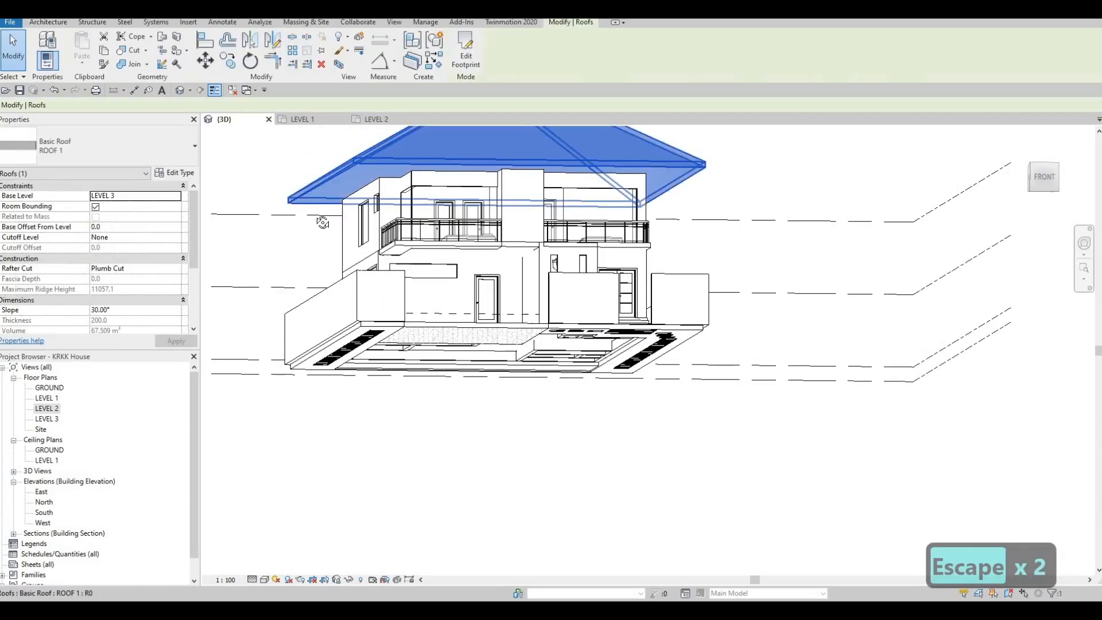
{"action": "middle_click_drag", "start_coordinate": [300, 187], "coordinate": [505, 230], "text": "shift"}
{"action": "key", "text": "Escape"}
{"action": "key", "text": "Escape"}
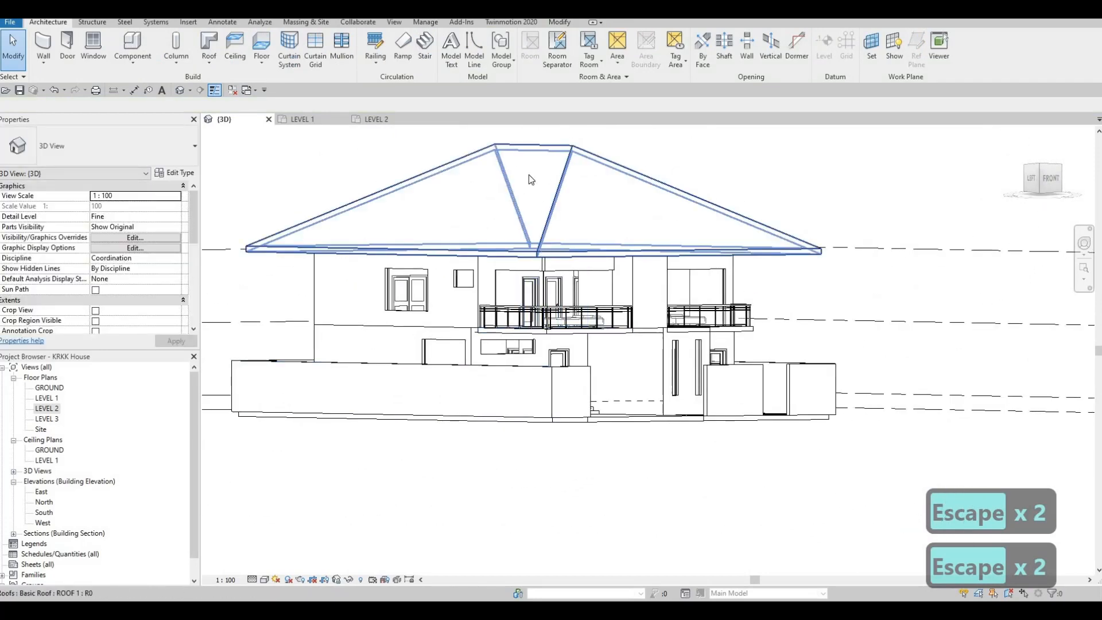
{"action": "left_click", "coordinate": [525, 143]}
{"action": "left_click_drag", "start_coordinate": [534, 146], "coordinate": [524, 235]}
{"action": "middle_click_drag", "start_coordinate": [523, 235], "coordinate": [562, 202], "text": "shift"}
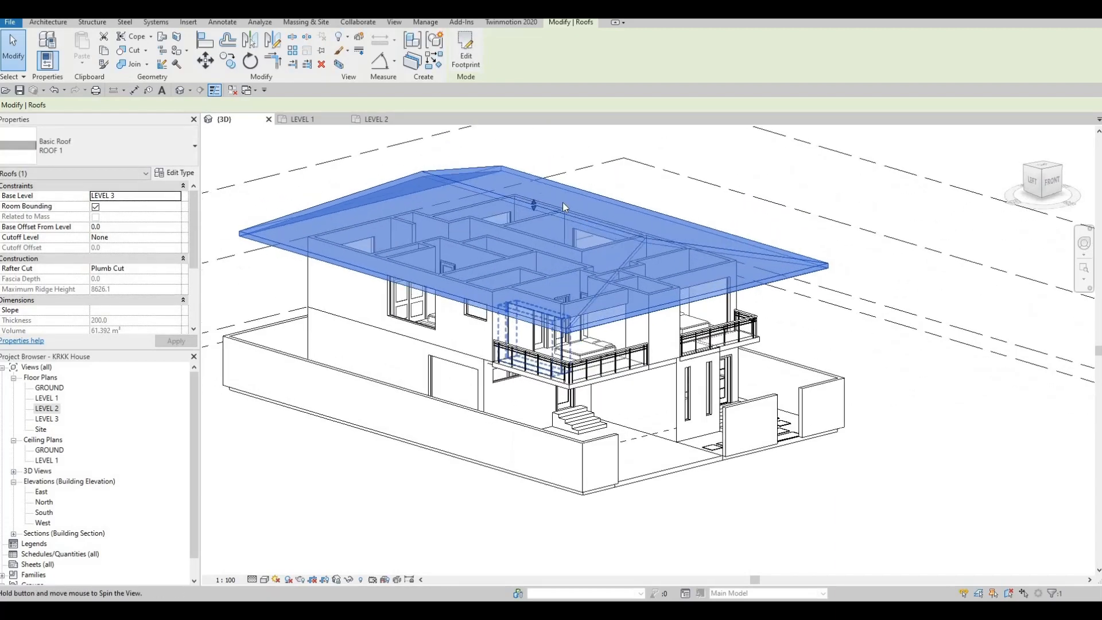
Step: Lower the roof's ridge further to a maximum ridge height of about 8145 mm
{"action": "scroll", "coordinate": [507, 209], "scroll_direction": "up", "scroll_amount": 3}
{"action": "left_click_drag", "start_coordinate": [510, 208], "coordinate": [514, 223]}
{"action": "middle_click_drag", "start_coordinate": [459, 293], "coordinate": [376, 299], "text": "shift"}
{"action": "middle_click_drag", "start_coordinate": [518, 216], "coordinate": [509, 219], "text": "shift"}
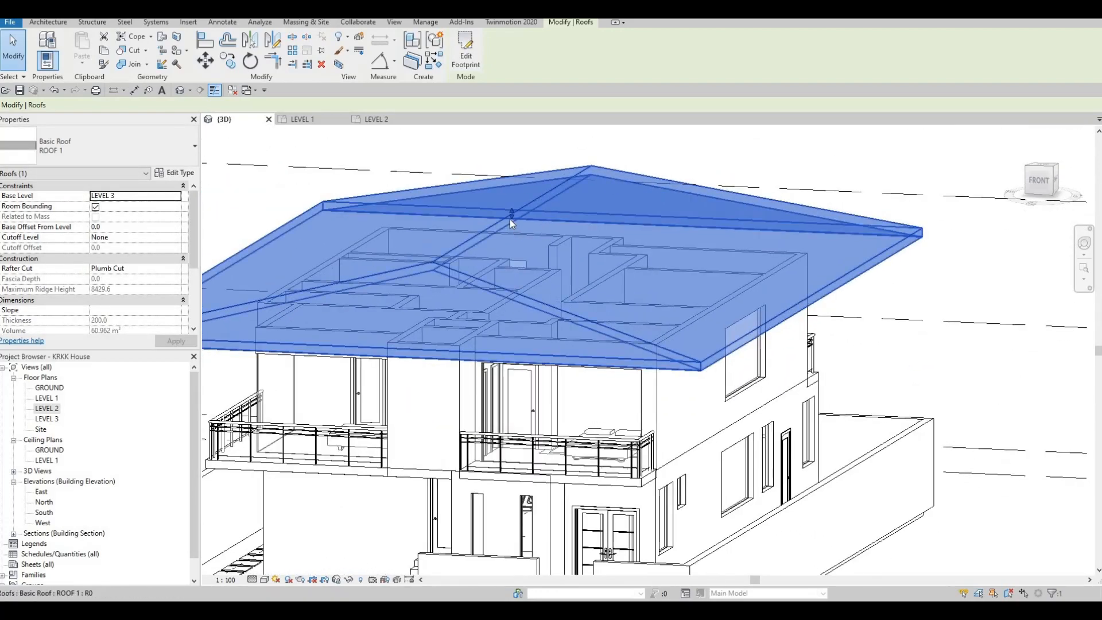
{"action": "scroll", "coordinate": [509, 219], "scroll_direction": "up", "scroll_amount": 2}
{"action": "left_click_drag", "start_coordinate": [510, 227], "coordinate": [550, 206]}
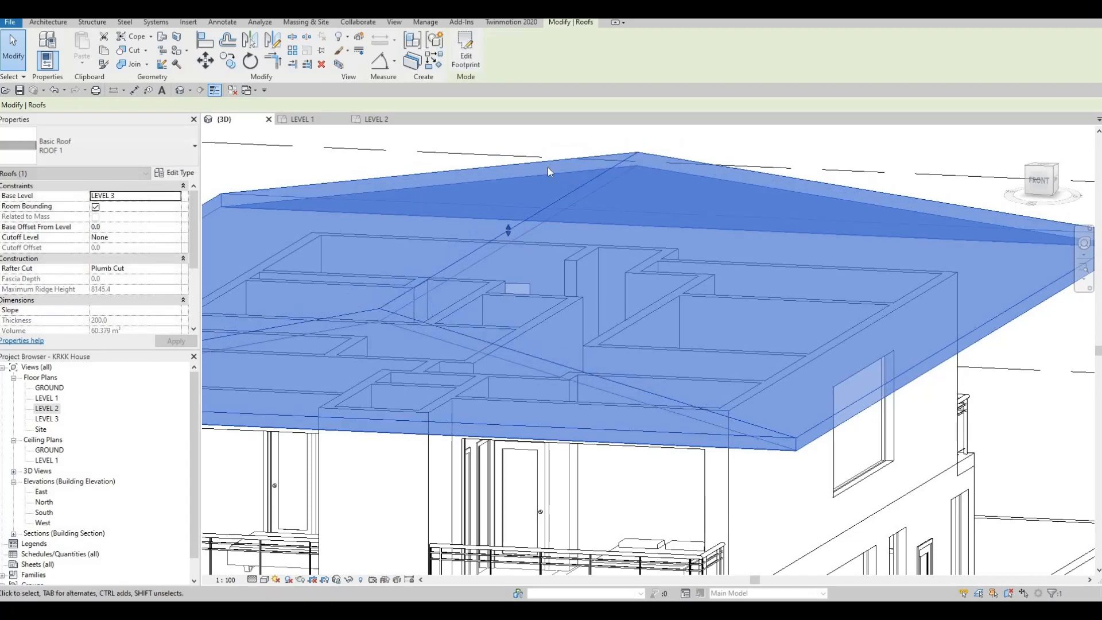
Step: Examine the flattened roof over the house from above the front and from below
{"action": "scroll", "coordinate": [523, 210], "scroll_direction": "down", "scroll_amount": 6}
{"action": "middle_click_drag", "start_coordinate": [631, 184], "coordinate": [548, 174], "text": "shift"}
{"action": "key", "text": "Escape"}
{"action": "key", "text": "Escape"}
{"action": "scroll", "coordinate": [548, 174], "scroll_direction": "up", "scroll_amount": 3}
{"action": "left_click", "coordinate": [552, 175]}
{"action": "scroll", "coordinate": [552, 178], "scroll_direction": "up", "scroll_amount": 3}
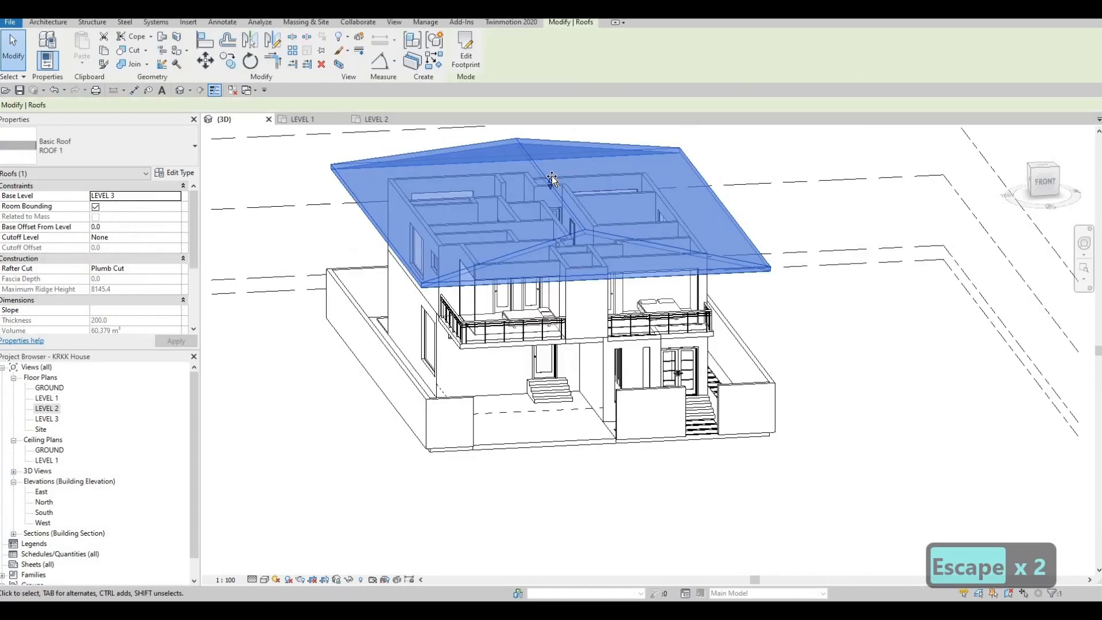
{"action": "key", "text": "Escape"}
{"action": "middle_click_drag", "start_coordinate": [628, 174], "coordinate": [441, 166], "text": "shift"}
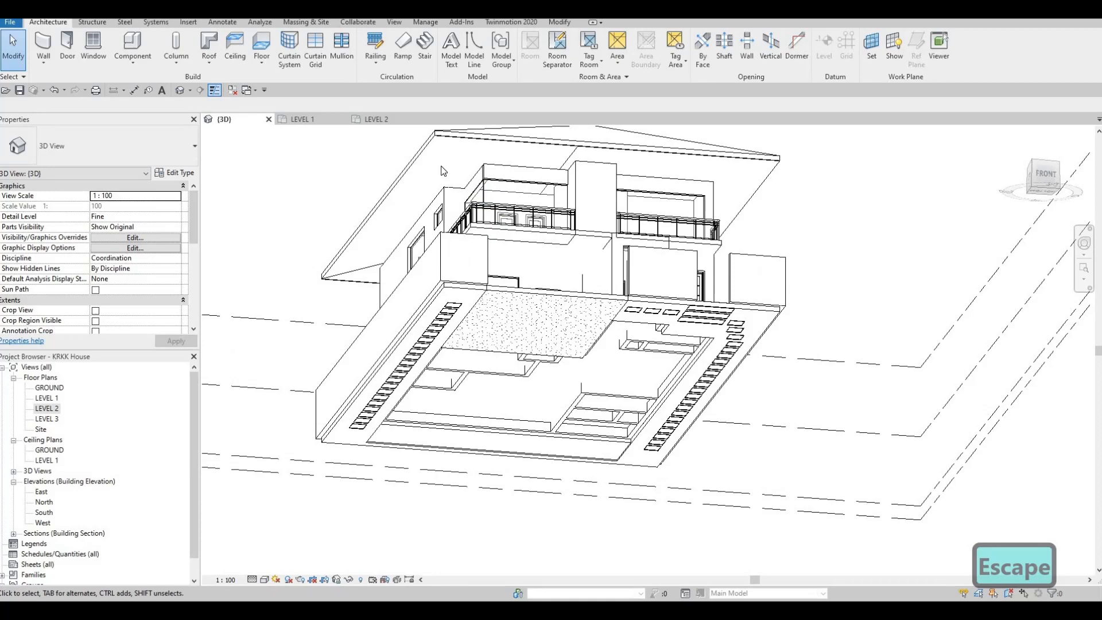
Step: Readjust the roof's ridge to a maximum ridge height of about 8244 mm and deselect the roof
{"action": "middle_click_drag", "start_coordinate": [601, 192], "coordinate": [588, 189], "text": "shift"}
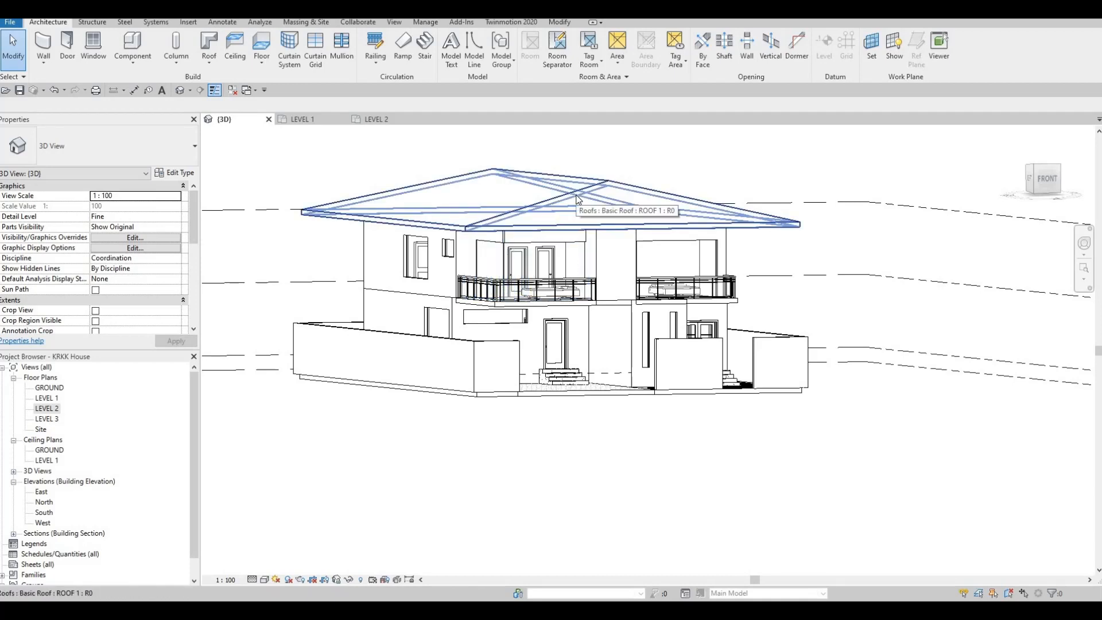
{"action": "left_click", "coordinate": [391, 200]}
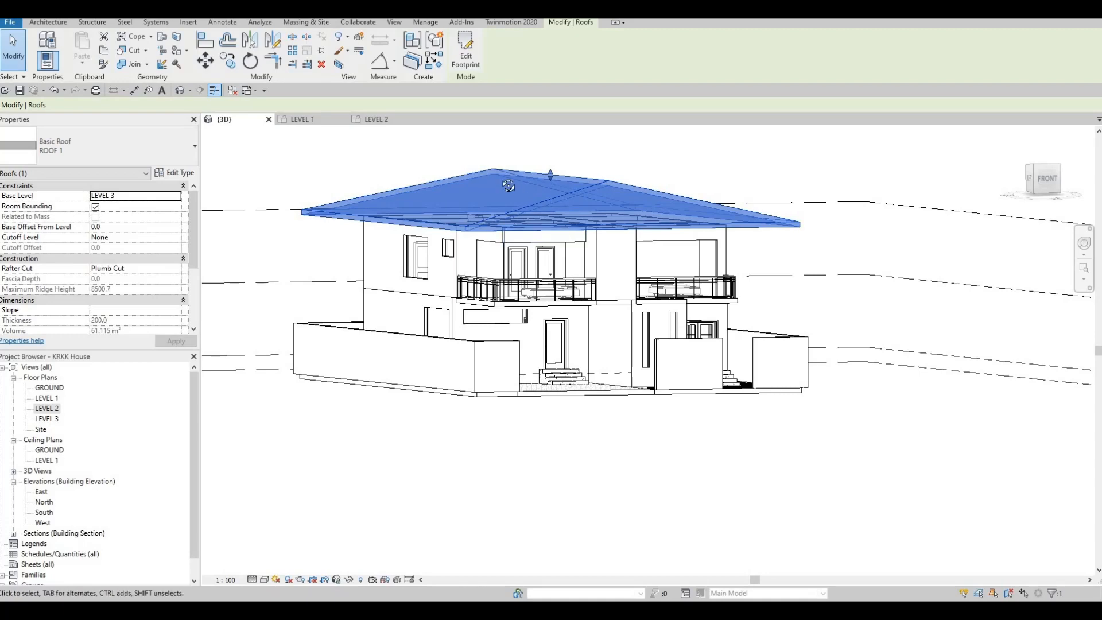
{"action": "middle_click_drag", "start_coordinate": [566, 239], "coordinate": [542, 174], "text": "shift"}
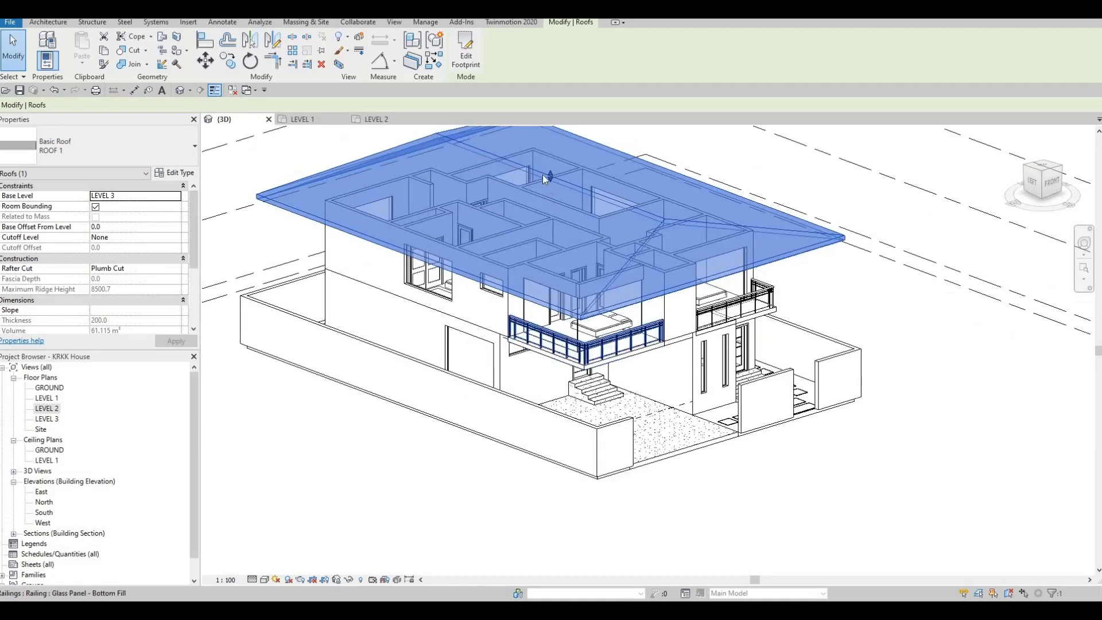
{"action": "scroll", "coordinate": [549, 163], "scroll_direction": "up", "scroll_amount": 4}
{"action": "left_click_drag", "start_coordinate": [549, 163], "coordinate": [549, 164]}
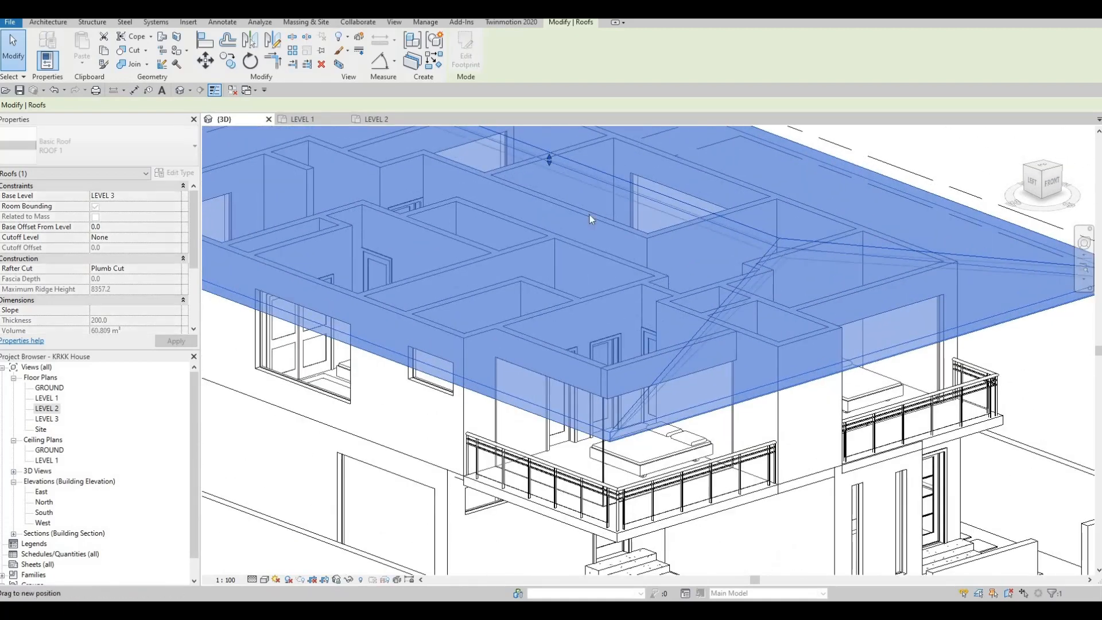
{"action": "scroll", "coordinate": [532, 225], "scroll_direction": "down", "scroll_amount": 2}
{"action": "middle_click_drag", "start_coordinate": [532, 226], "coordinate": [486, 161]}
{"action": "middle_click_drag", "start_coordinate": [460, 228], "coordinate": [511, 249], "text": "shift"}
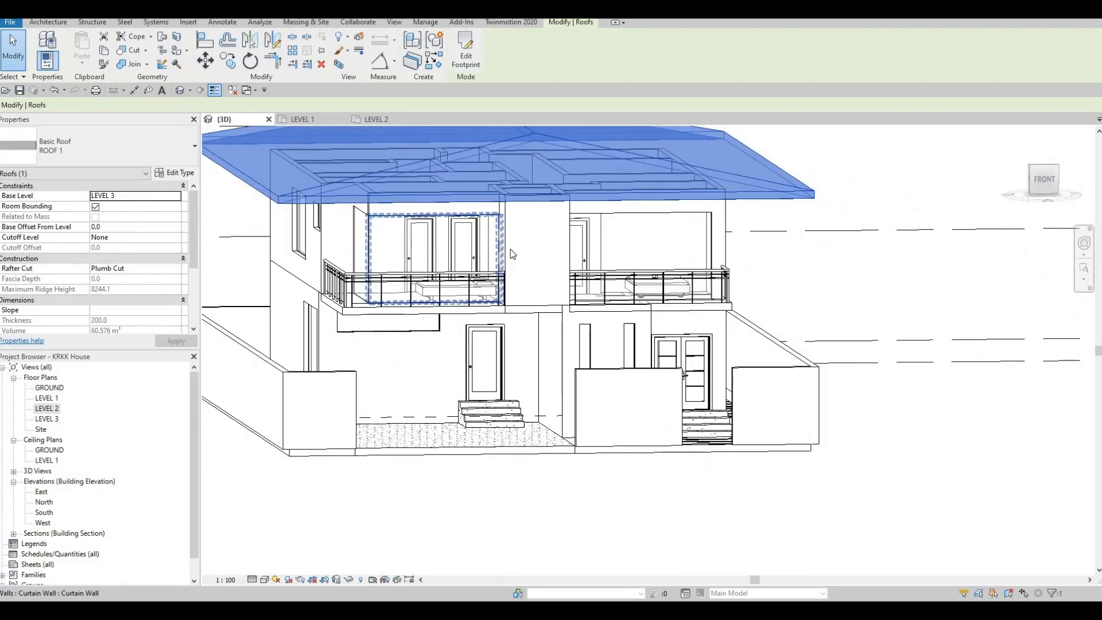
{"action": "scroll", "coordinate": [530, 250], "scroll_direction": "down", "scroll_amount": 4}
{"action": "key", "text": "Escape"}
{"action": "key", "text": "Escape"}
{"action": "scroll", "coordinate": [488, 173], "scroll_direction": "up", "scroll_amount": 2}
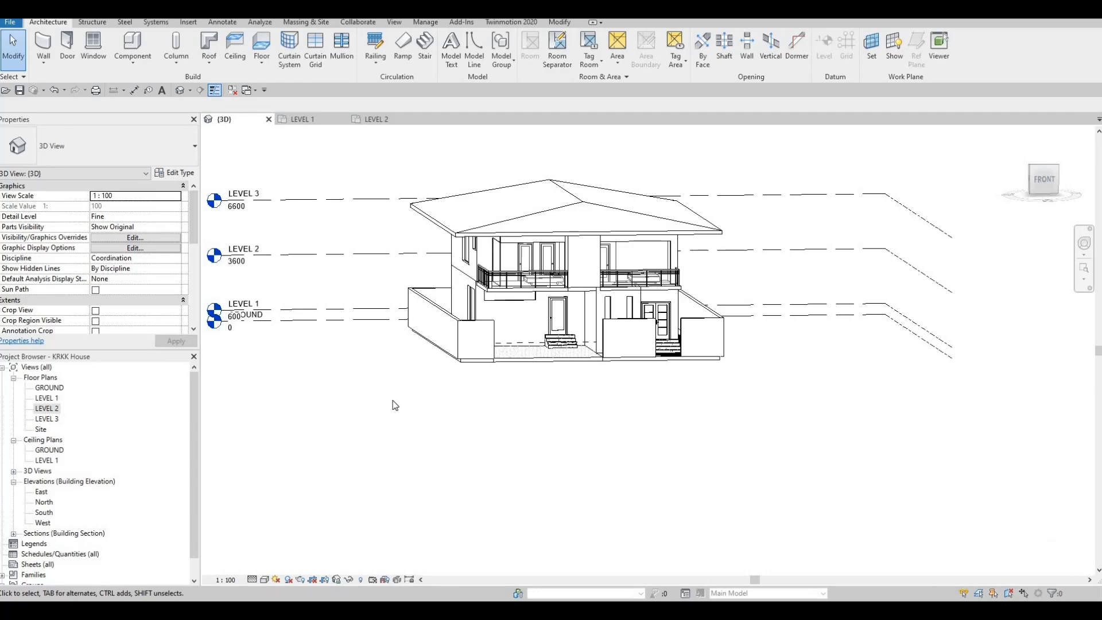
Step: Check the roof in the LEVEL 3 floor plan and return to the LEVEL 2 floor plan
{"action": "middle_click_drag", "start_coordinate": [515, 356], "coordinate": [388, 240], "text": "shift"}
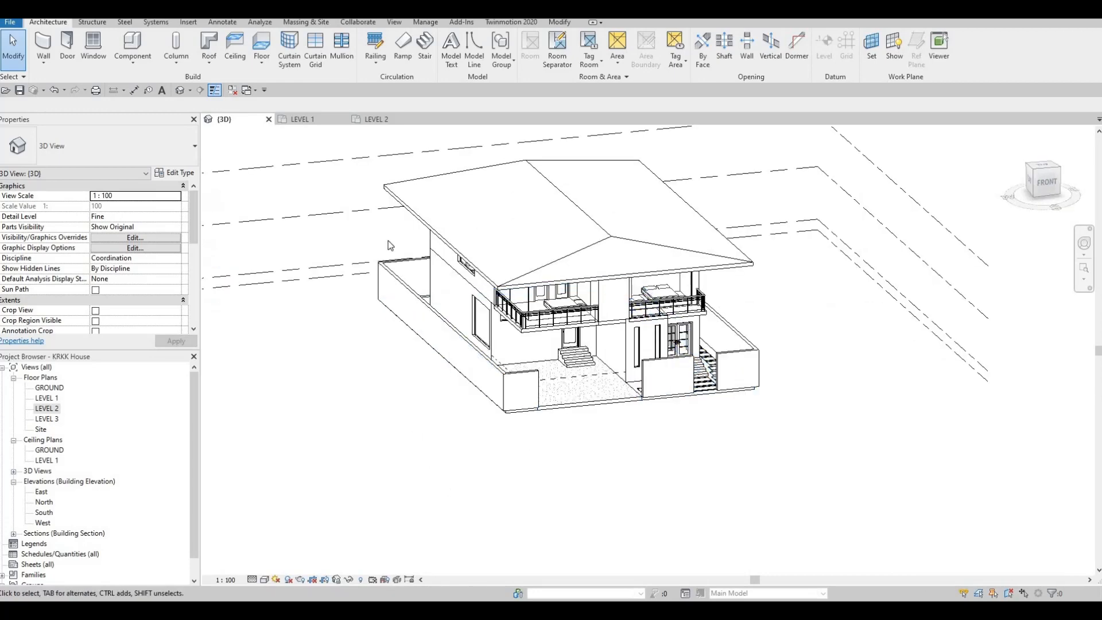
{"action": "scroll", "coordinate": [388, 240], "scroll_direction": "up", "scroll_amount": 2}
{"action": "double_click", "coordinate": [52, 409]}
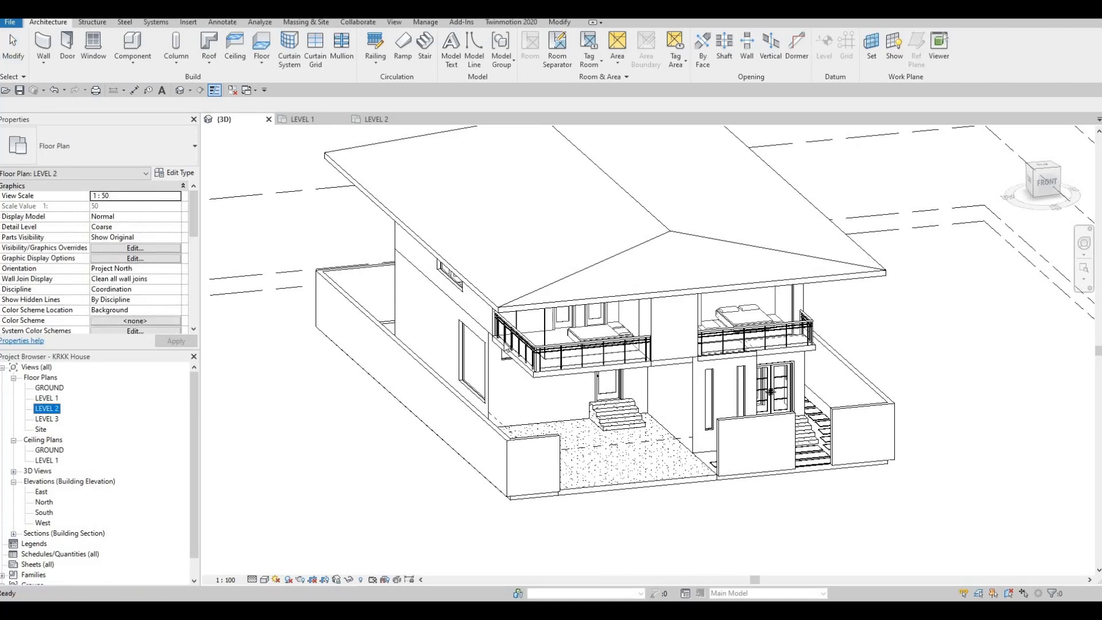
{"action": "double_click", "coordinate": [47, 421]}
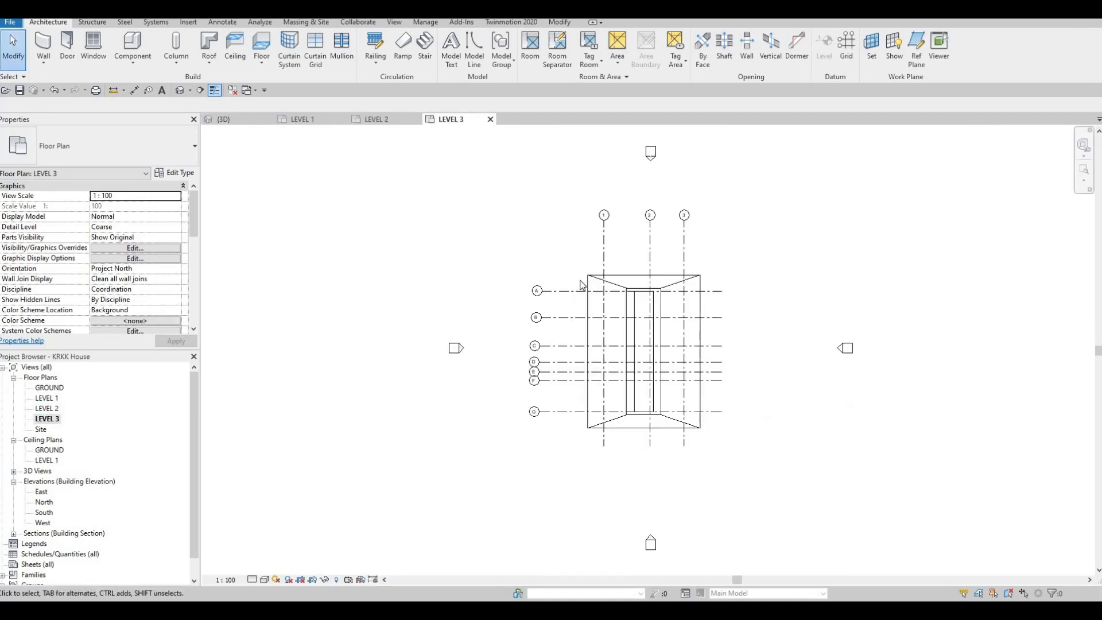
{"action": "scroll", "coordinate": [597, 327], "scroll_direction": "up", "scroll_amount": 5}
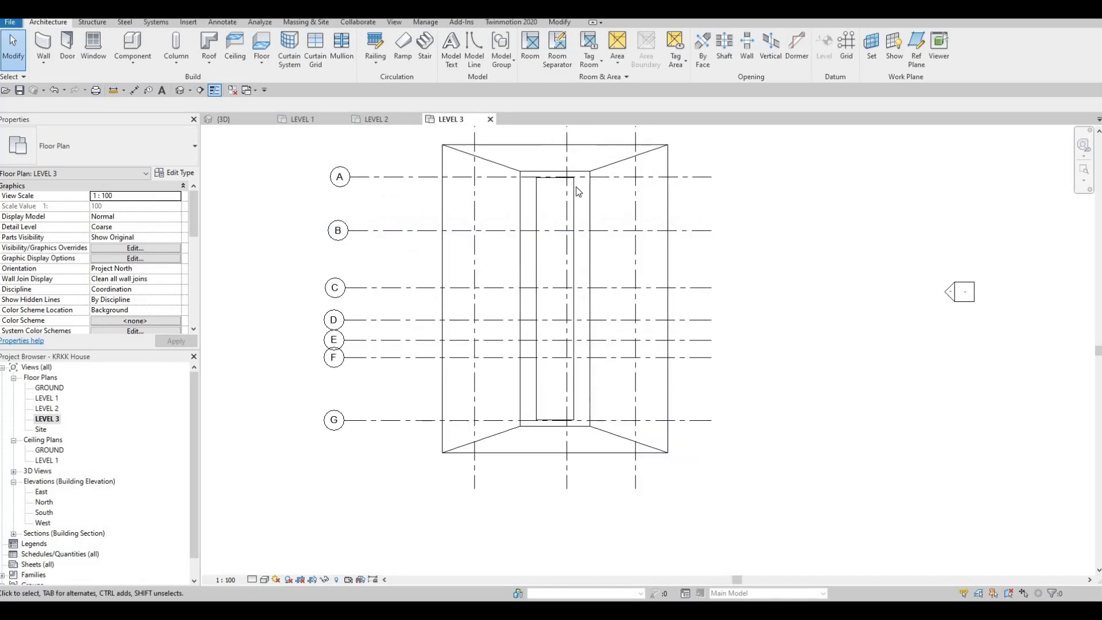
{"action": "double_click", "coordinate": [47, 408]}
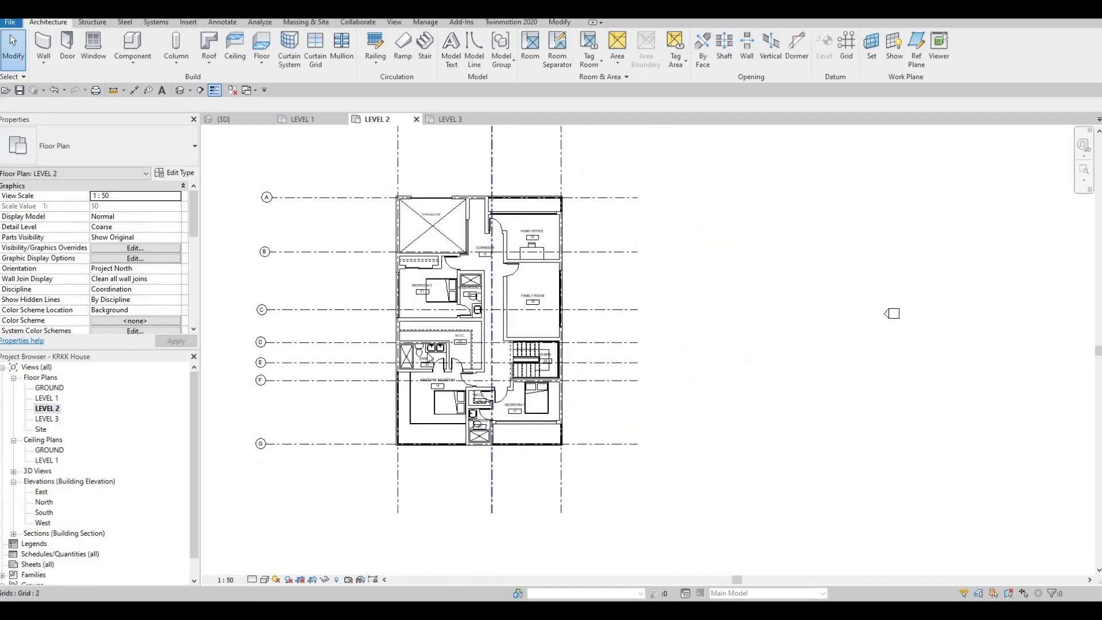
{"action": "middle_click_drag", "start_coordinate": [494, 241], "coordinate": [536, 231]}
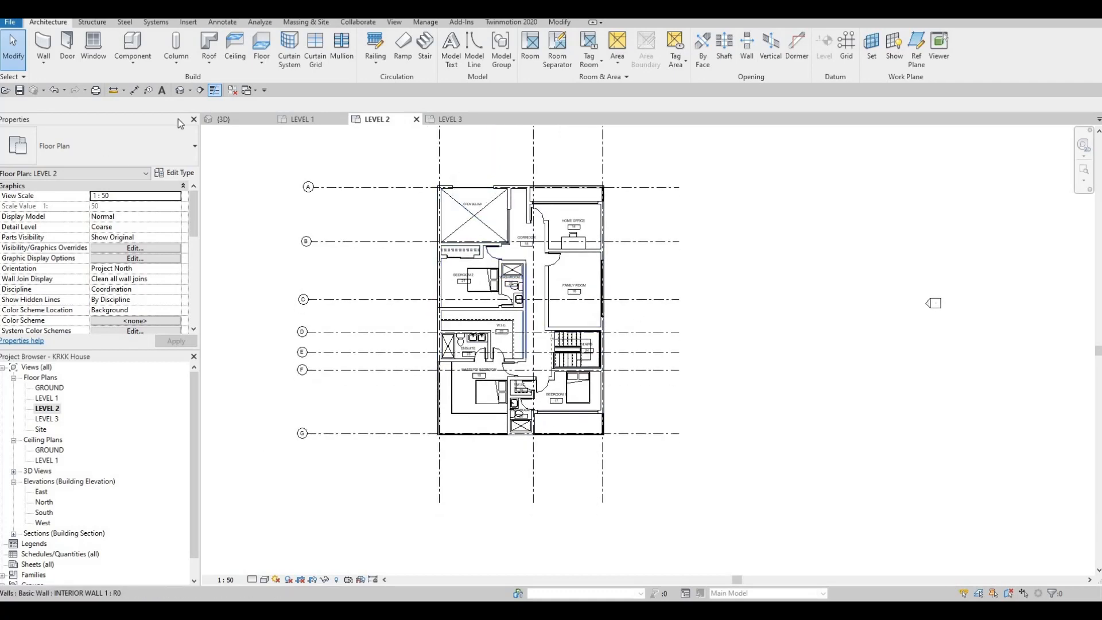
Step: Start a roof soffit on LEVEL 2 and duplicate its Generic - 300mm type as SOFFIT 1
{"action": "left_click", "coordinate": [211, 60]}
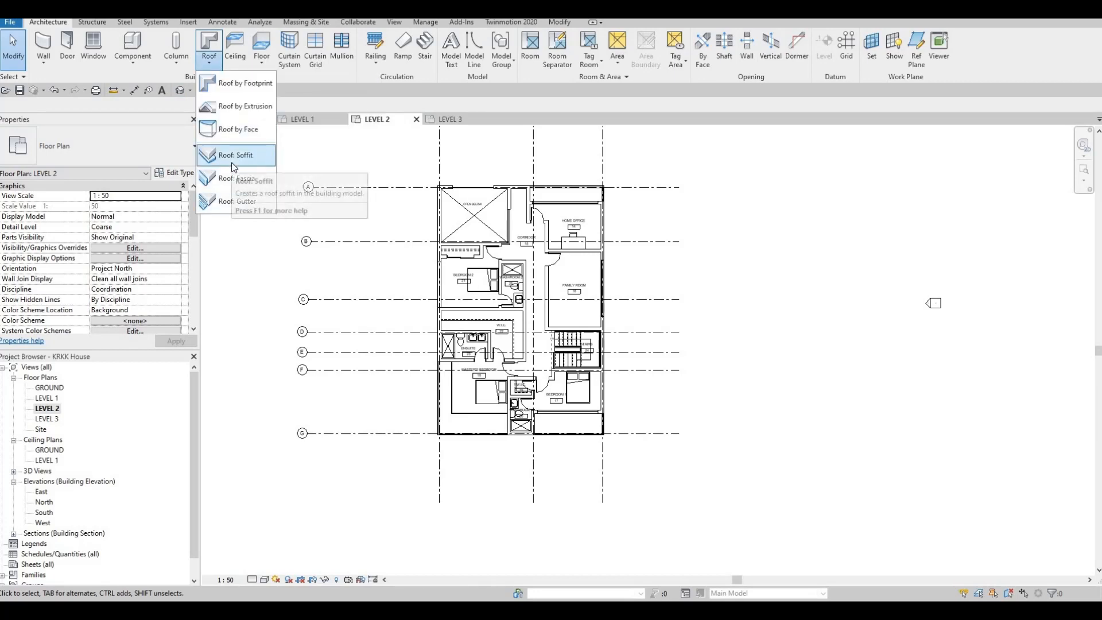
{"action": "left_click", "coordinate": [234, 167]}
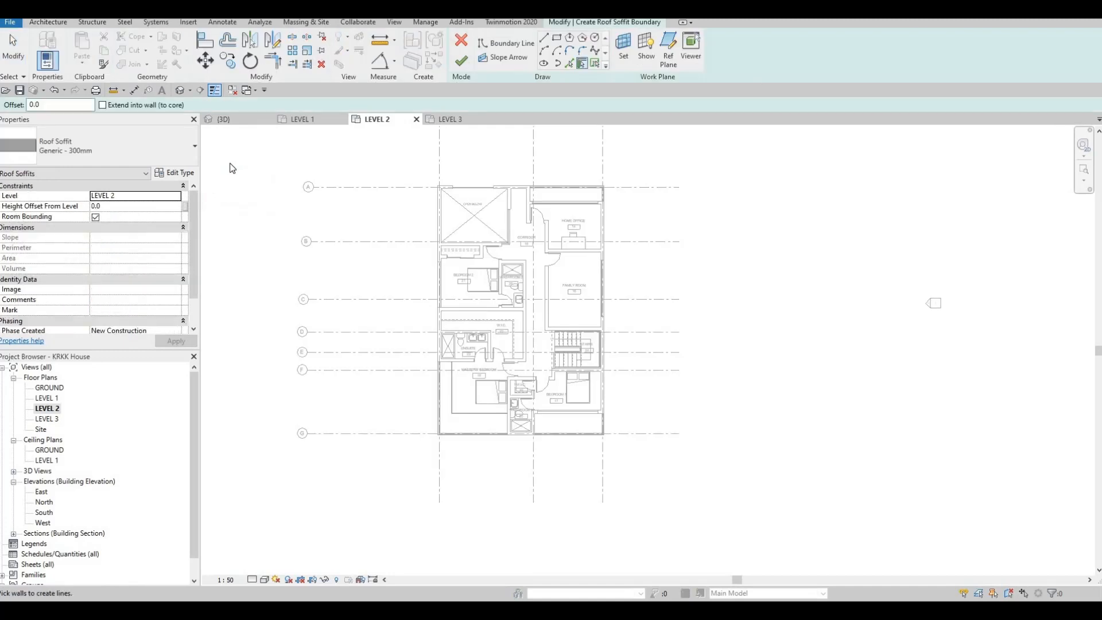
{"action": "left_click", "coordinate": [181, 174]}
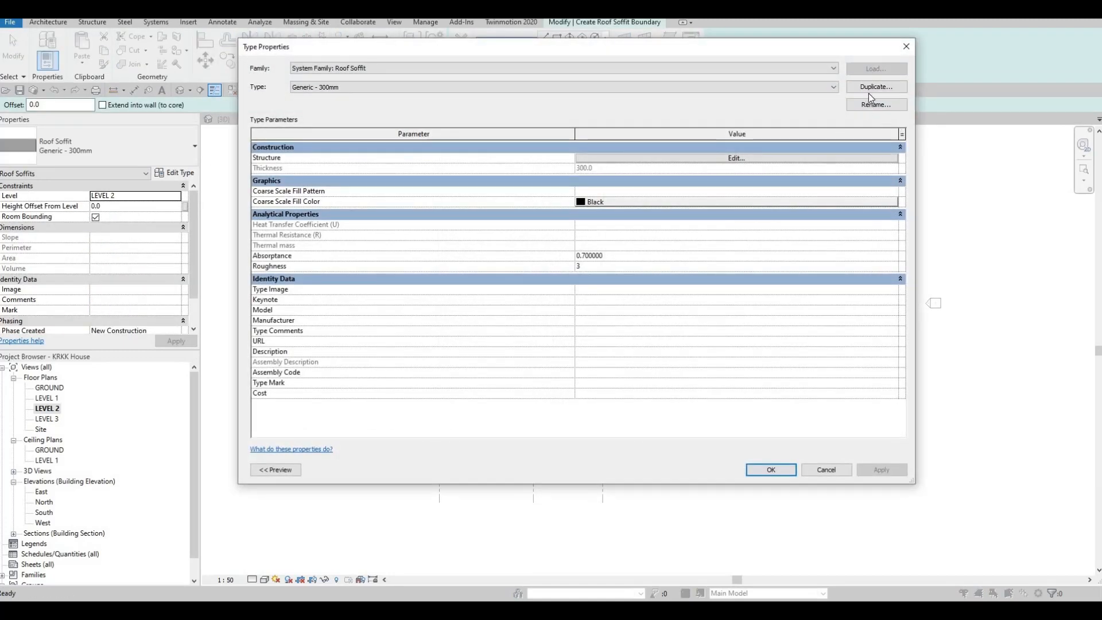
{"action": "left_click", "coordinate": [869, 88]}
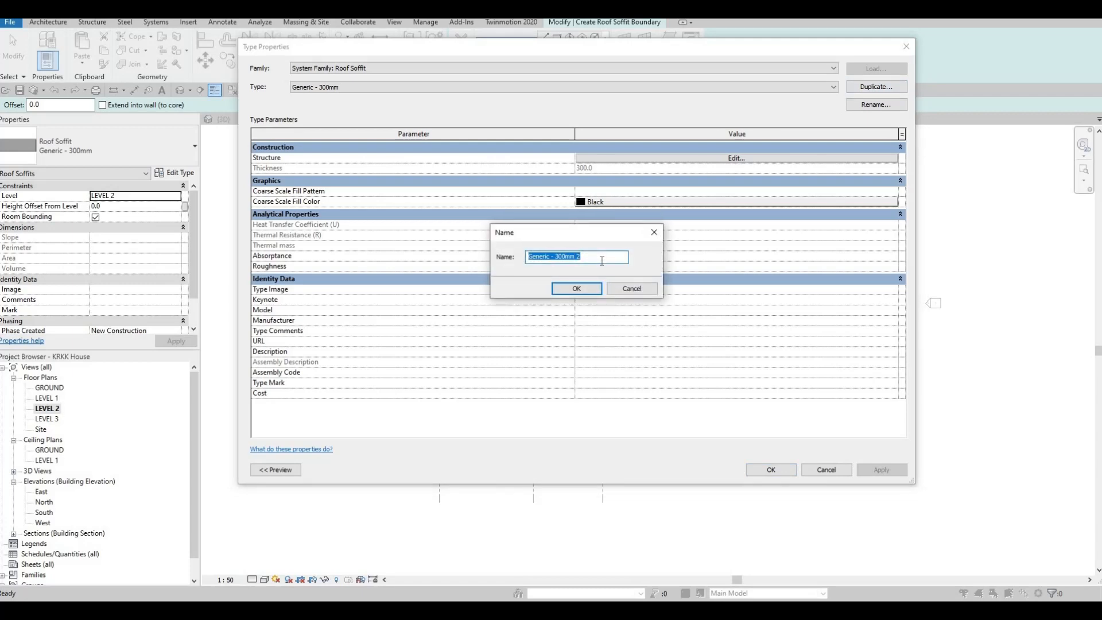
{"action": "type", "text": "SIFF"}
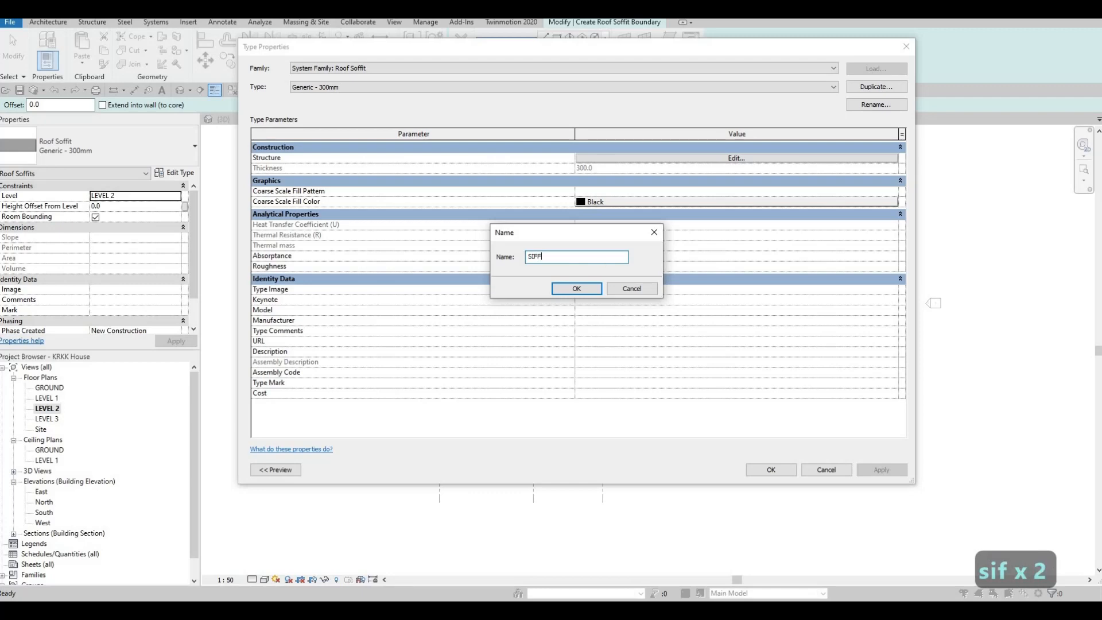
{"action": "type", "text": "IT 1"}
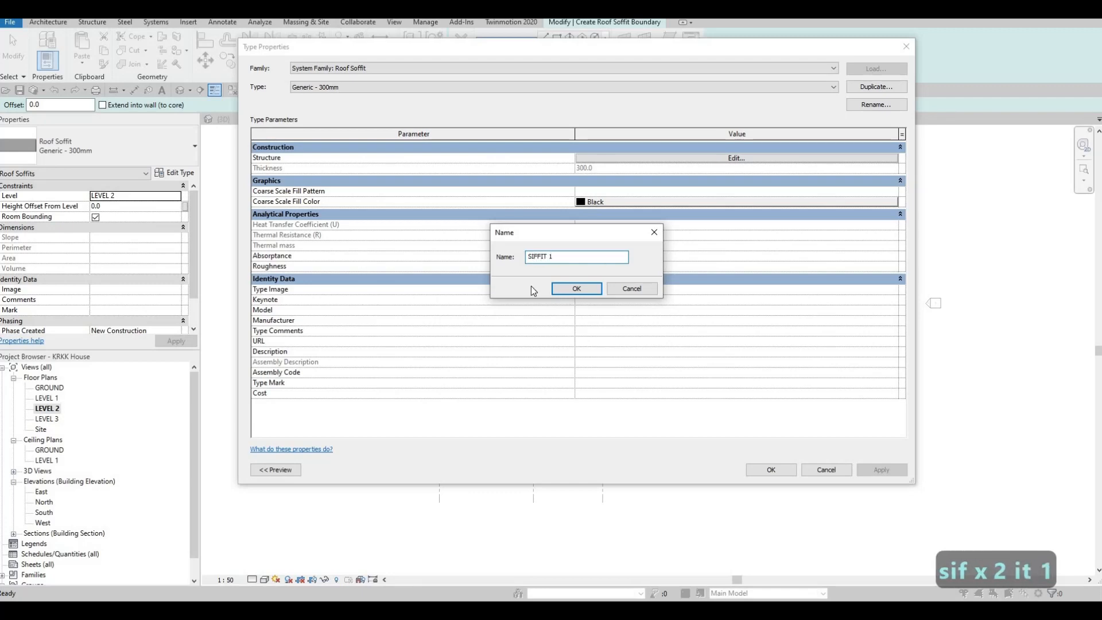
{"action": "key", "text": "BackSpace"}
{"action": "type", "text": "O"}
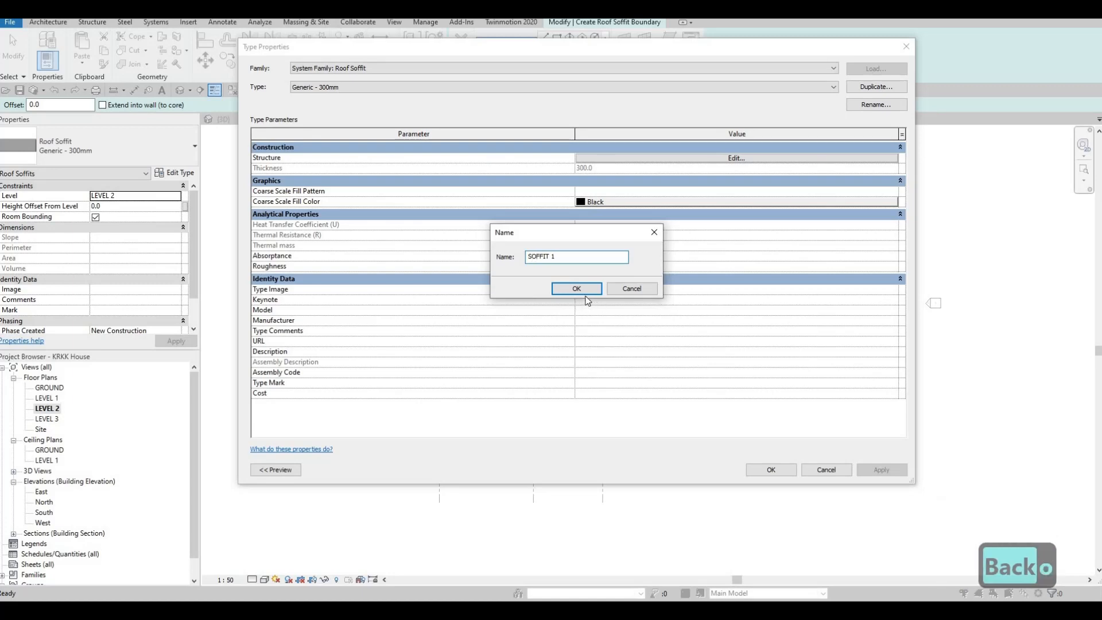
{"action": "key", "text": "Return"}
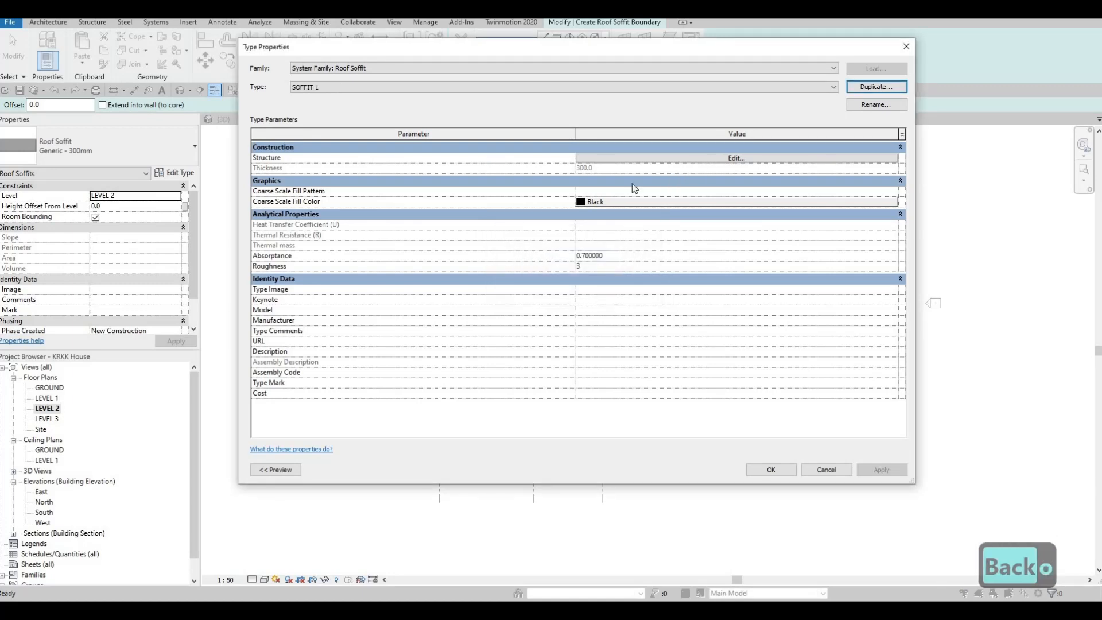
Step: Set the structure layer thickness of the SOFFIT 1 type to 100 mm
{"action": "left_click", "coordinate": [612, 159]}
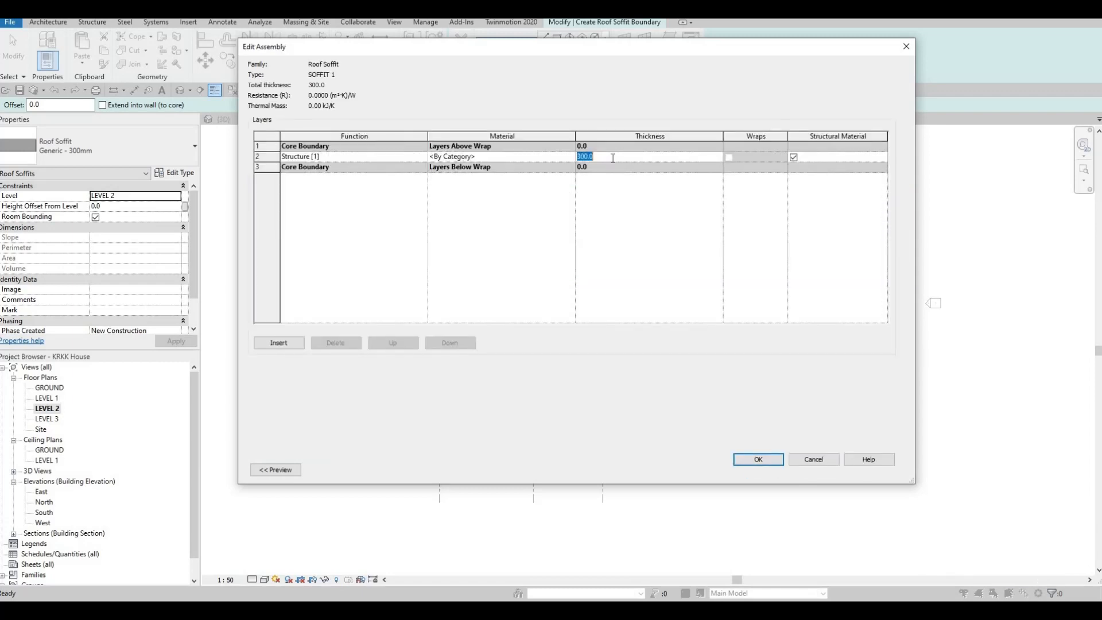
{"action": "type", "text": "200"}
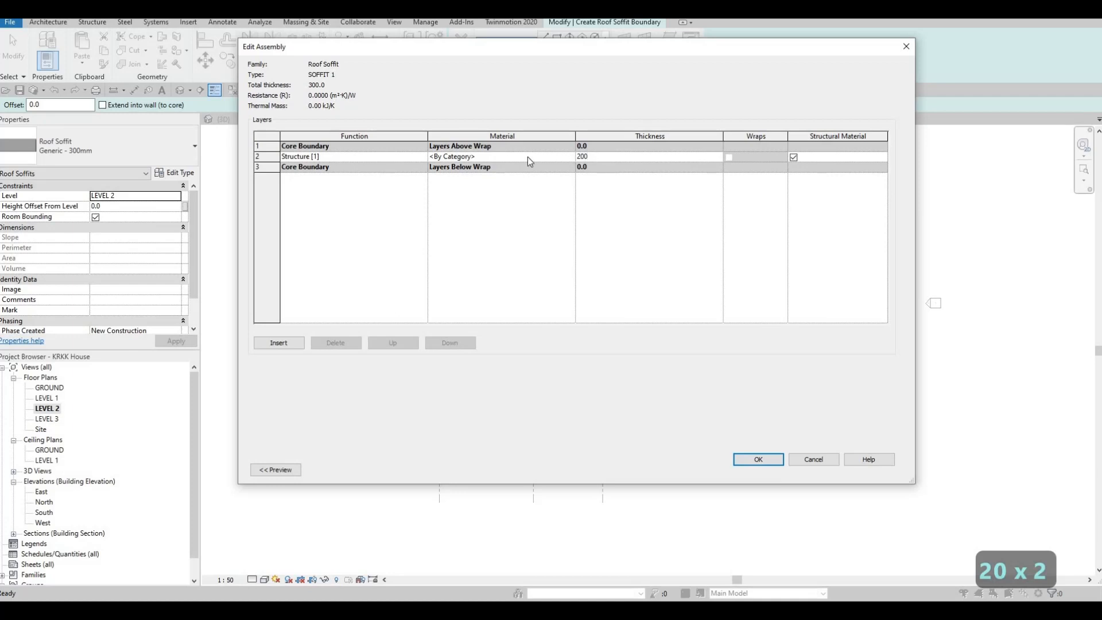
{"action": "left_click", "coordinate": [527, 157]}
{"action": "type", "text": "100"}
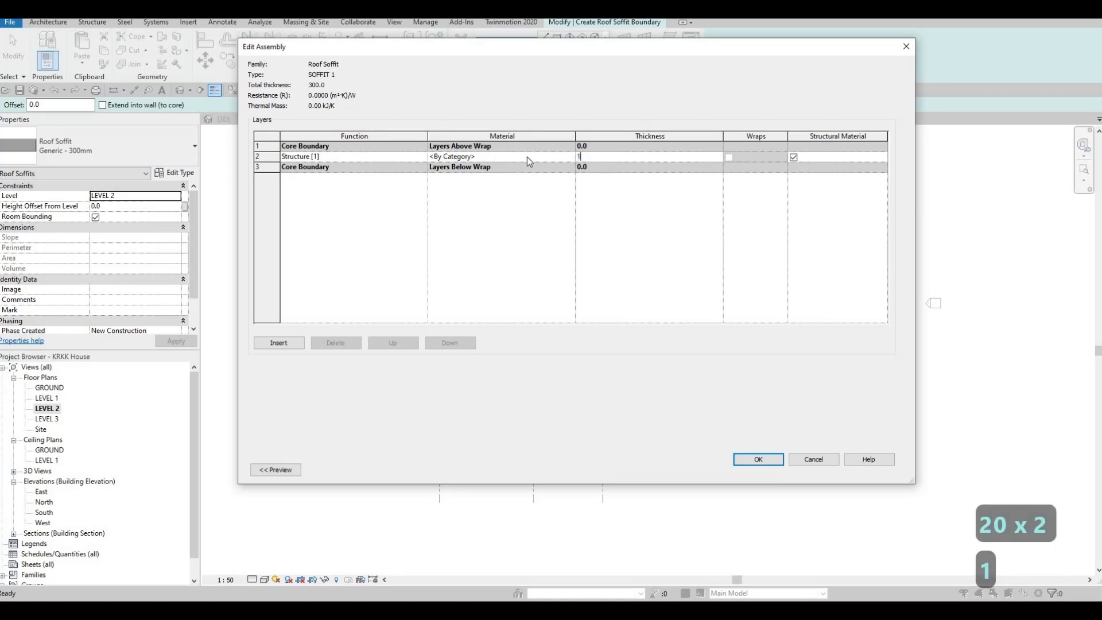
Step: Assign the Oriented Strand Board material from the AEC wood library to the SOFFIT 1 structure layer and confirm the type
{"action": "left_click", "coordinate": [568, 157]}
{"action": "left_click", "coordinate": [572, 157]}
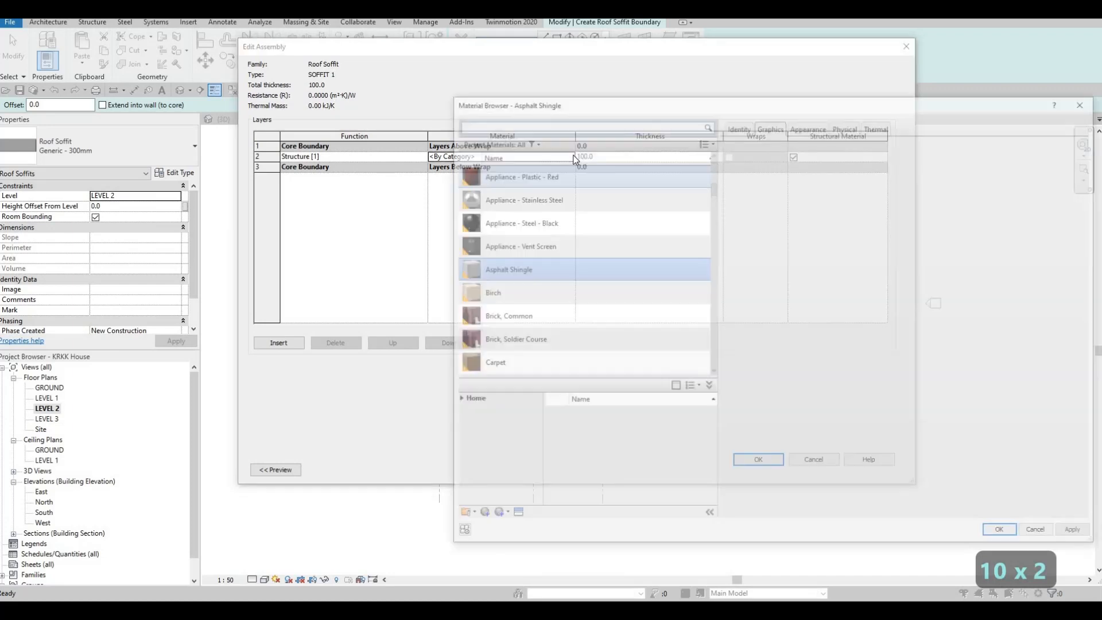
{"action": "left_click", "coordinate": [455, 400]}
{"action": "left_click", "coordinate": [461, 422]}
{"action": "scroll", "coordinate": [483, 498], "scroll_direction": "down", "scroll_amount": 4}
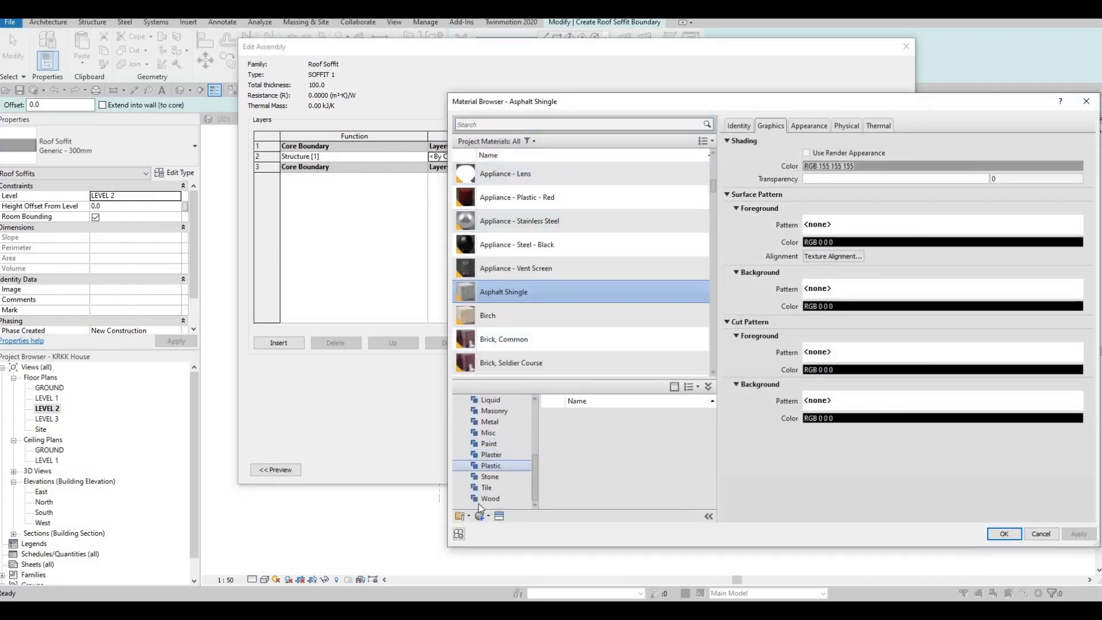
{"action": "left_click", "coordinate": [487, 498]}
{"action": "scroll", "coordinate": [563, 467], "scroll_direction": "down", "scroll_amount": 5}
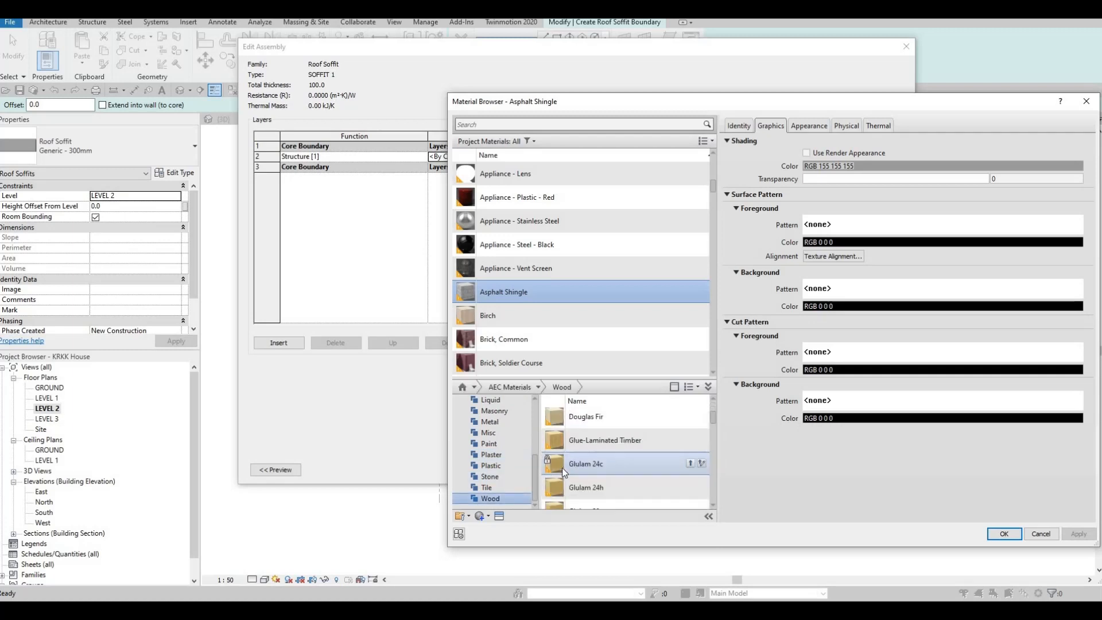
{"action": "scroll", "coordinate": [595, 474], "scroll_direction": "down", "scroll_amount": 3}
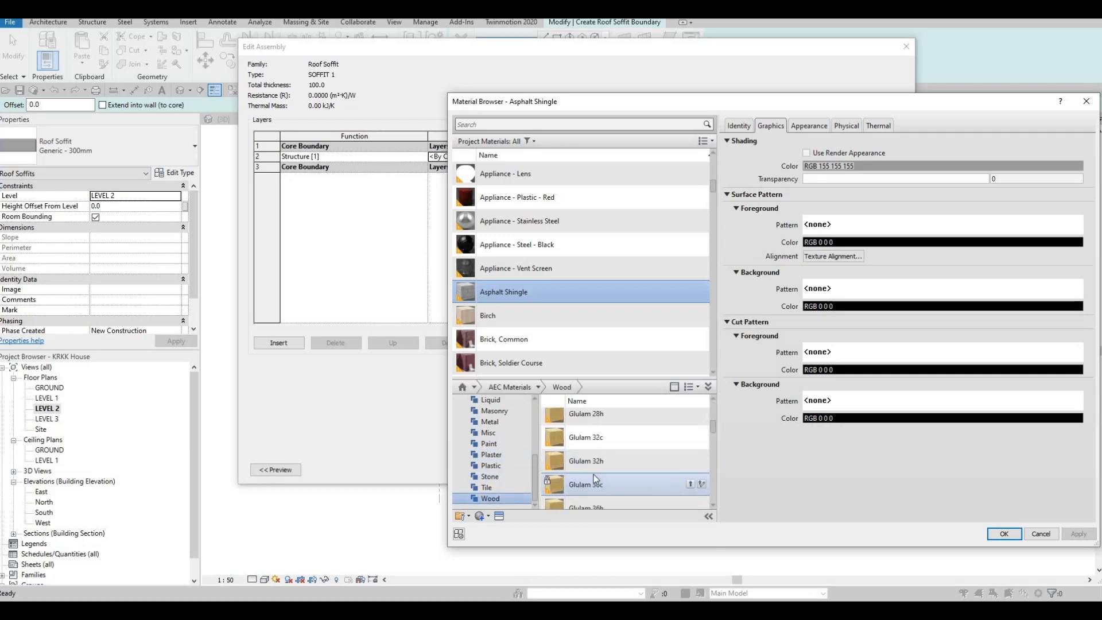
{"action": "scroll", "coordinate": [594, 482], "scroll_direction": "down", "scroll_amount": 3}
{"action": "scroll", "coordinate": [597, 484], "scroll_direction": "down", "scroll_amount": 3}
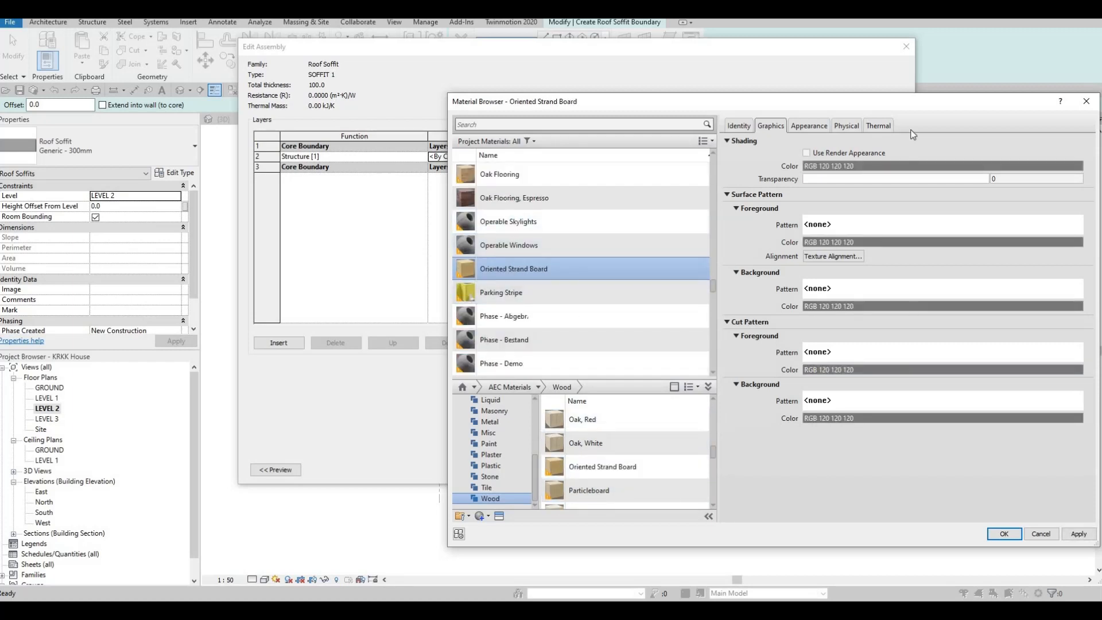
{"action": "left_click_drag", "start_coordinate": [906, 108], "coordinate": [663, 51]}
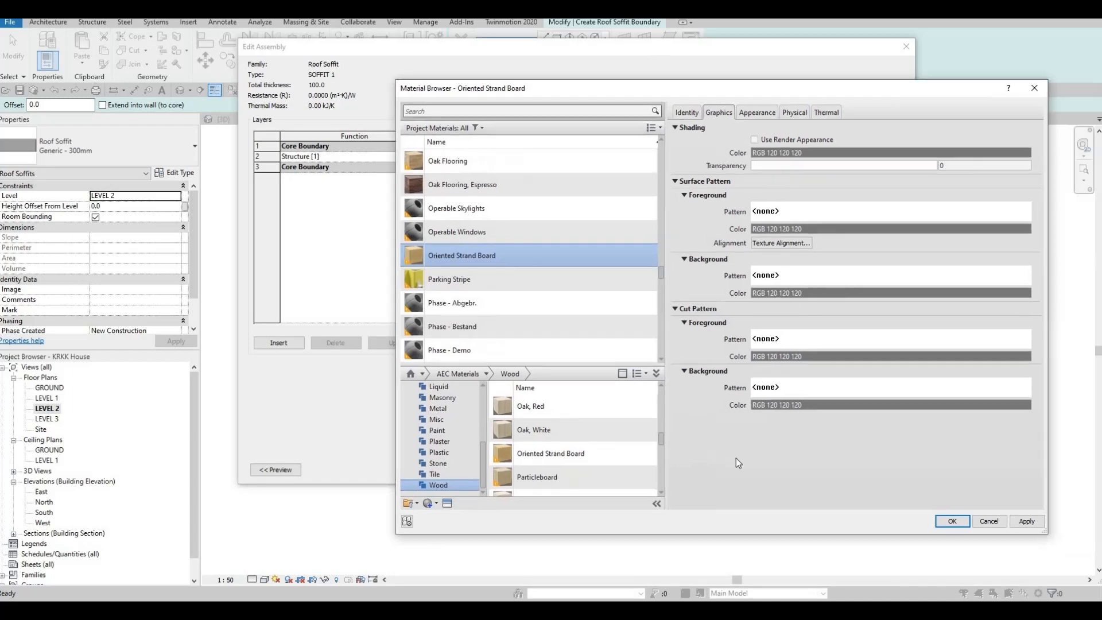
{"action": "left_click", "coordinate": [759, 478]}
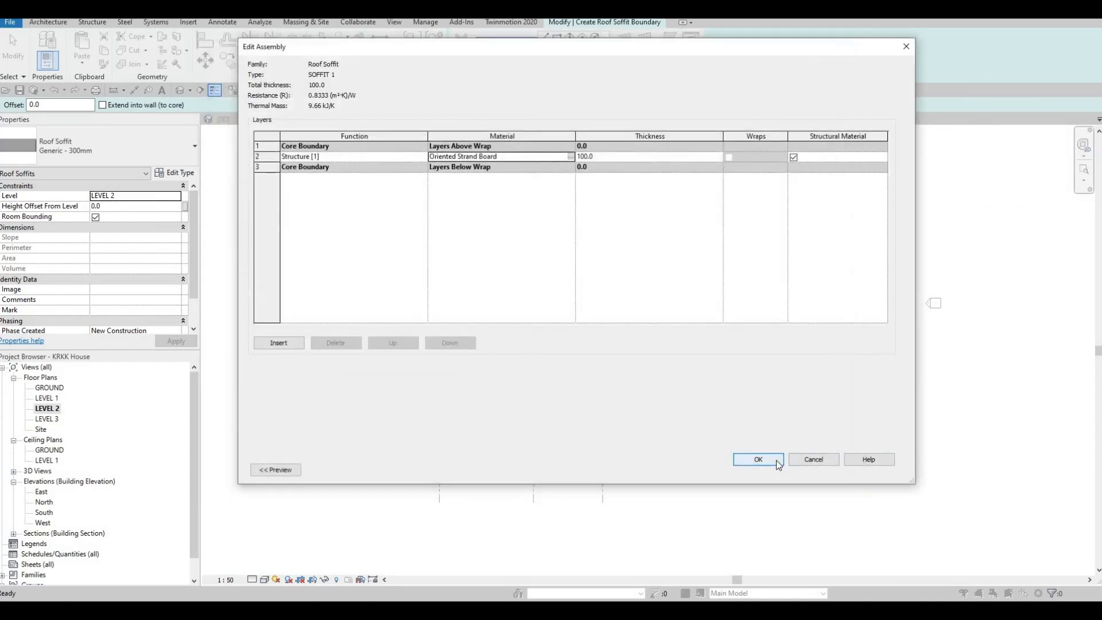
{"action": "left_click", "coordinate": [775, 460]}
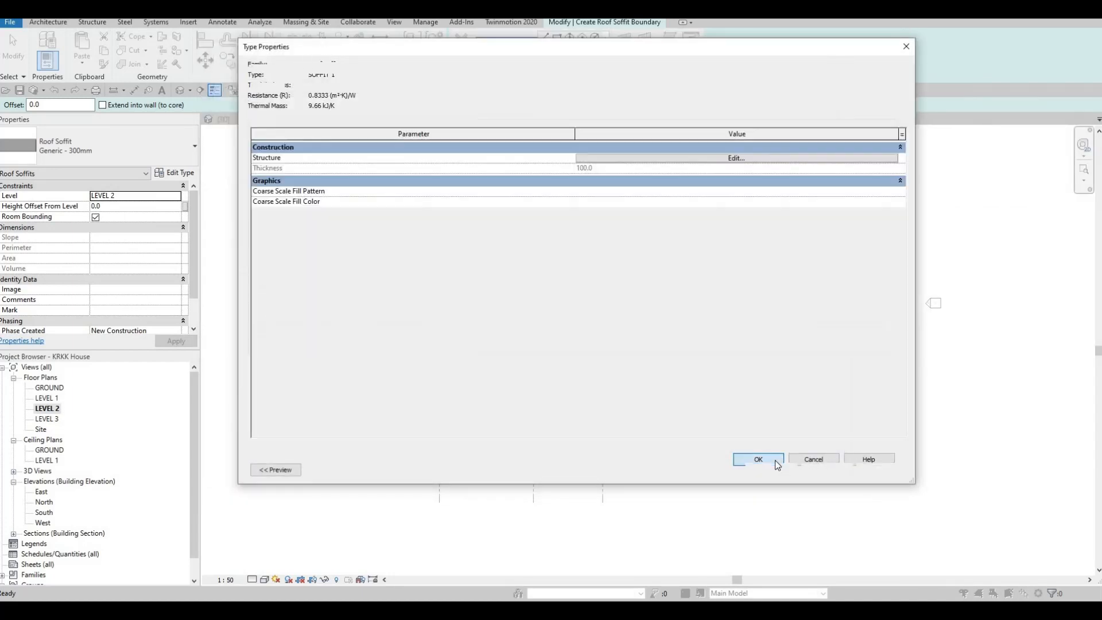
{"action": "left_click", "coordinate": [771, 470]}
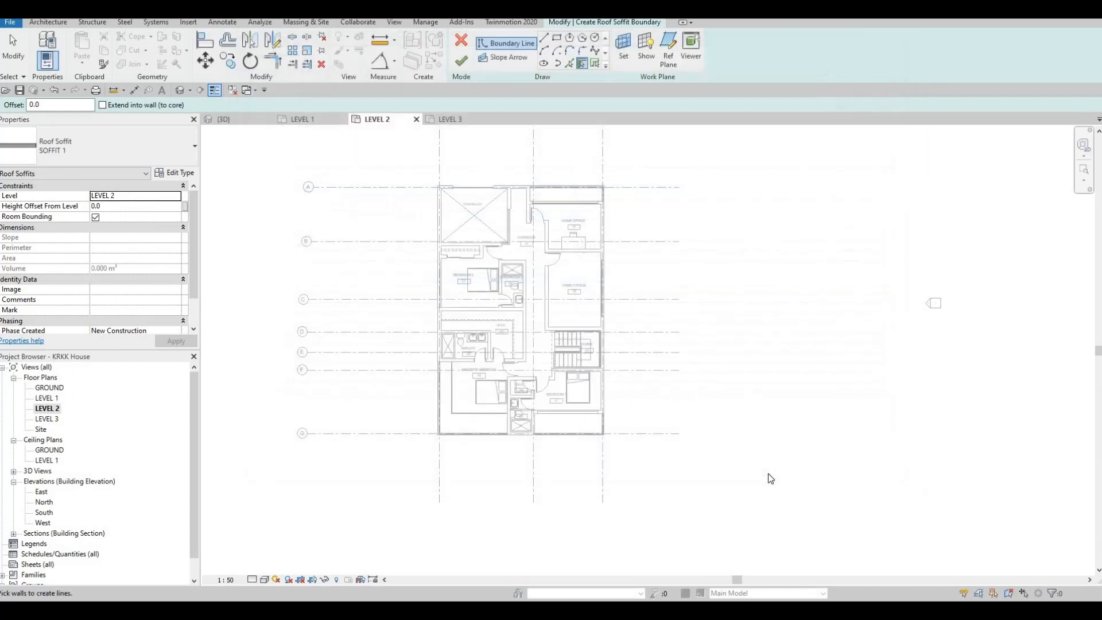
Step: Sketch a rectangular soffit boundary offset 2000 mm outward between the house's opposite outer corners and finish the soffit
{"action": "left_click", "coordinate": [557, 39]}
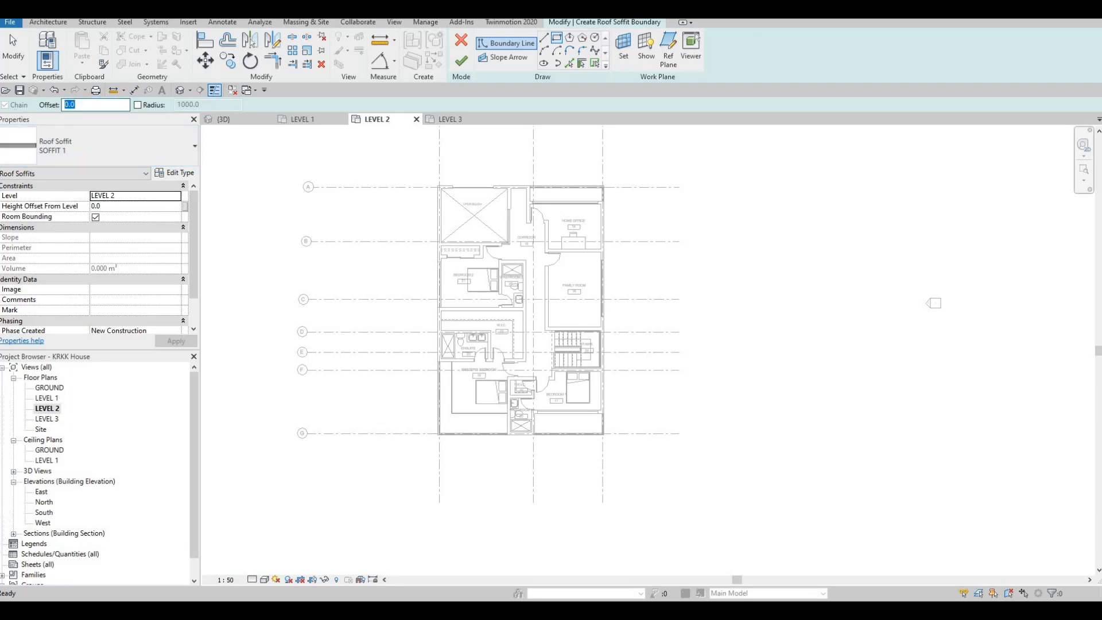
{"action": "type", "text": "200"}
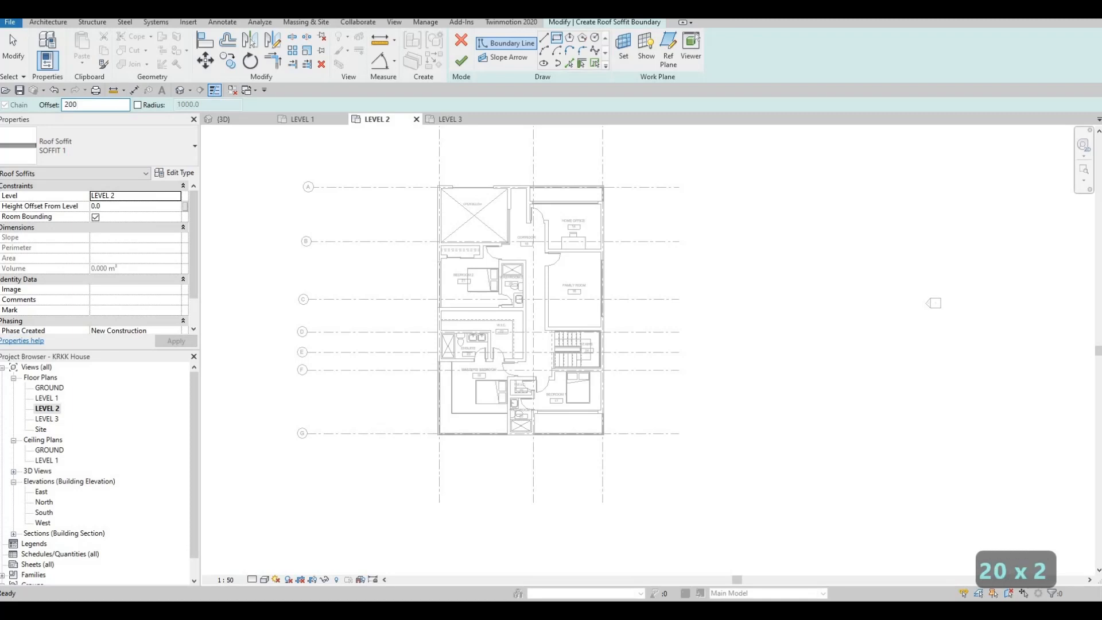
{"action": "type", "text": "0"}
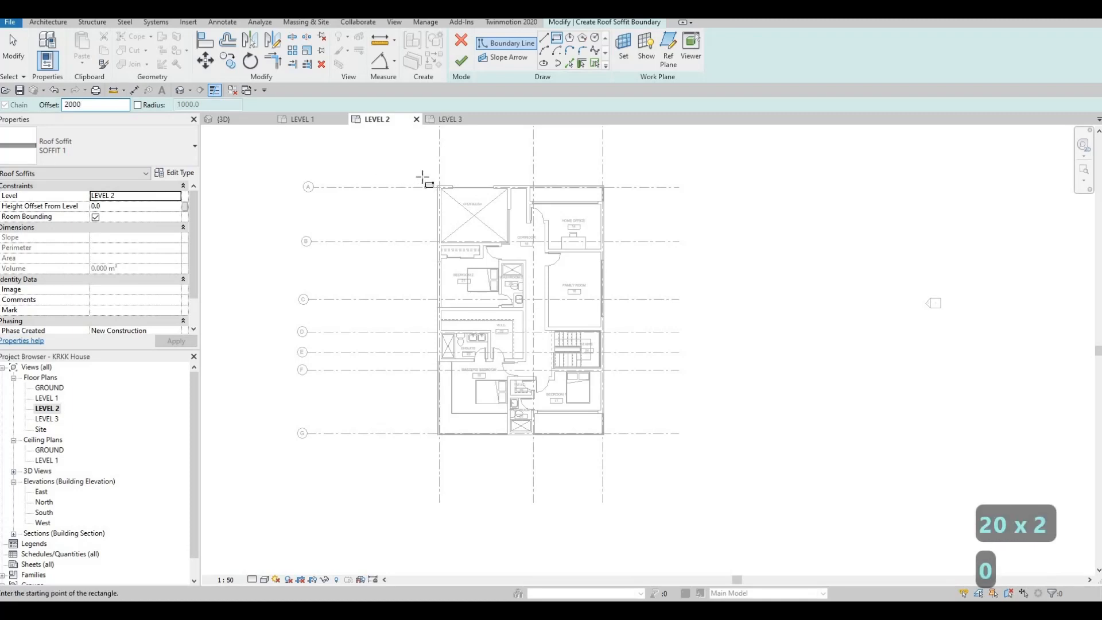
{"action": "scroll", "coordinate": [447, 193], "scroll_direction": "up", "scroll_amount": 1}
{"action": "scroll", "coordinate": [447, 194], "scroll_direction": "up", "scroll_amount": 3}
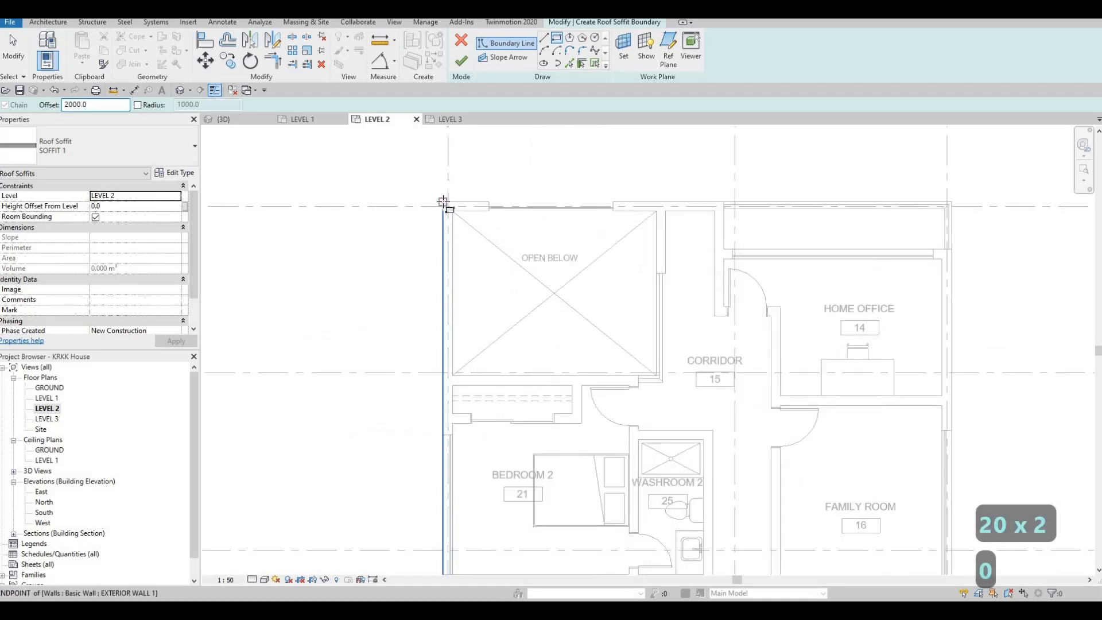
{"action": "left_click", "coordinate": [443, 201]}
{"action": "scroll", "coordinate": [622, 384], "scroll_direction": "up", "scroll_amount": 1}
{"action": "scroll", "coordinate": [613, 291], "scroll_direction": "down", "scroll_amount": 4}
{"action": "middle_click_drag", "start_coordinate": [723, 474], "coordinate": [602, 339]}
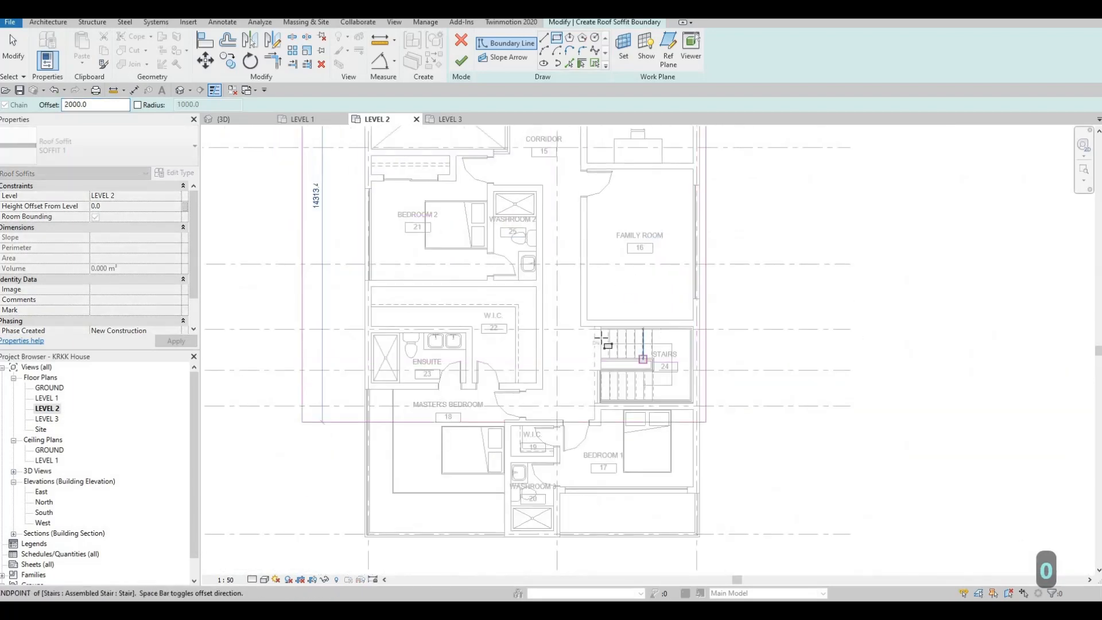
{"action": "middle_click_drag", "start_coordinate": [696, 413], "coordinate": [590, 216]}
{"action": "scroll", "coordinate": [590, 344], "scroll_direction": "up", "scroll_amount": 4}
{"action": "scroll", "coordinate": [591, 344], "scroll_direction": "up", "scroll_amount": 2}
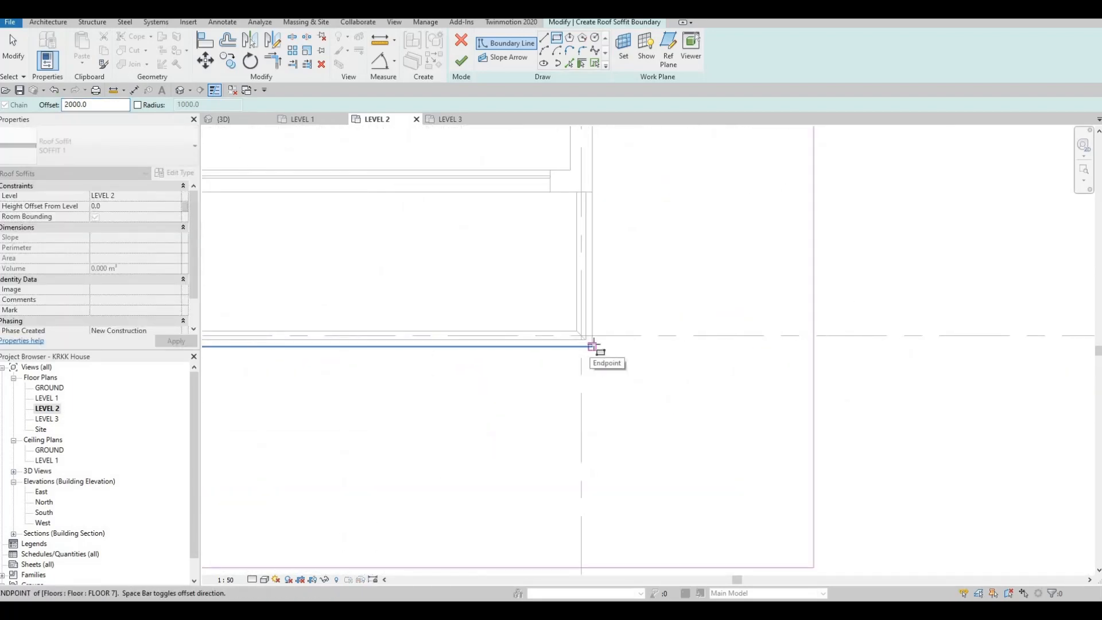
{"action": "left_click", "coordinate": [591, 345]}
{"action": "scroll", "coordinate": [571, 253], "scroll_direction": "down", "scroll_amount": 2}
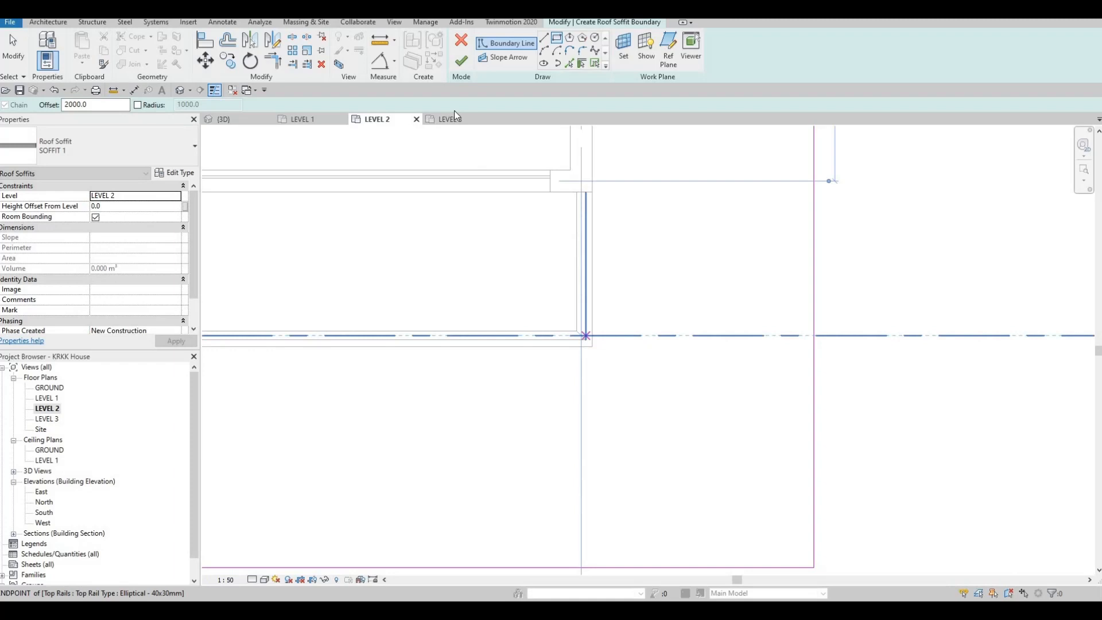
{"action": "left_click", "coordinate": [469, 66]}
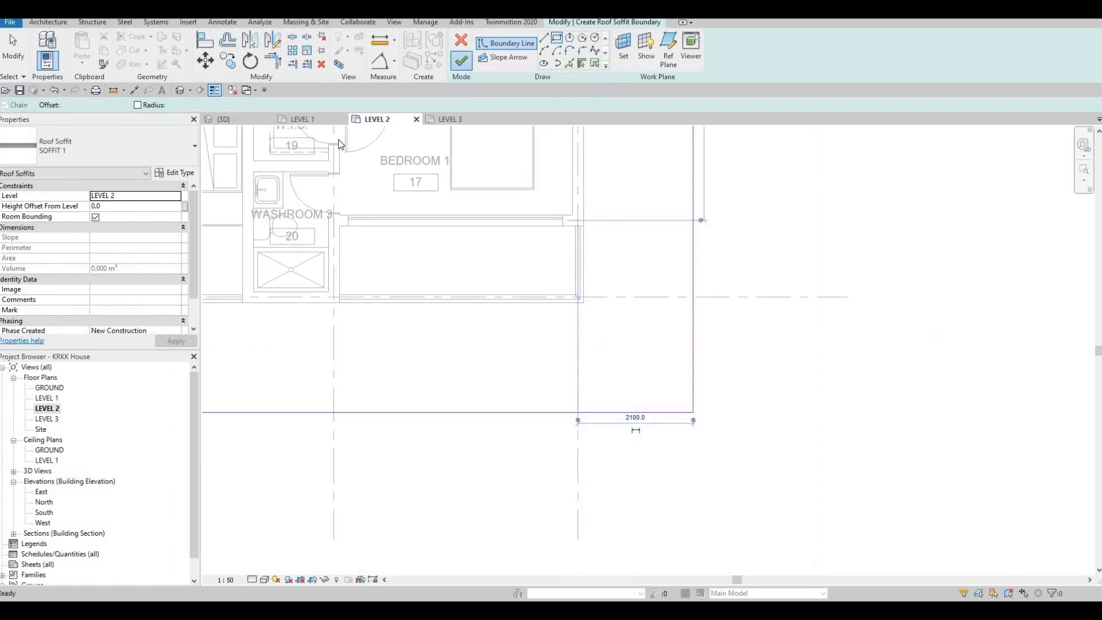
Step: Switch to the 3D view and deselect the new soffit
{"action": "left_click", "coordinate": [256, 119]}
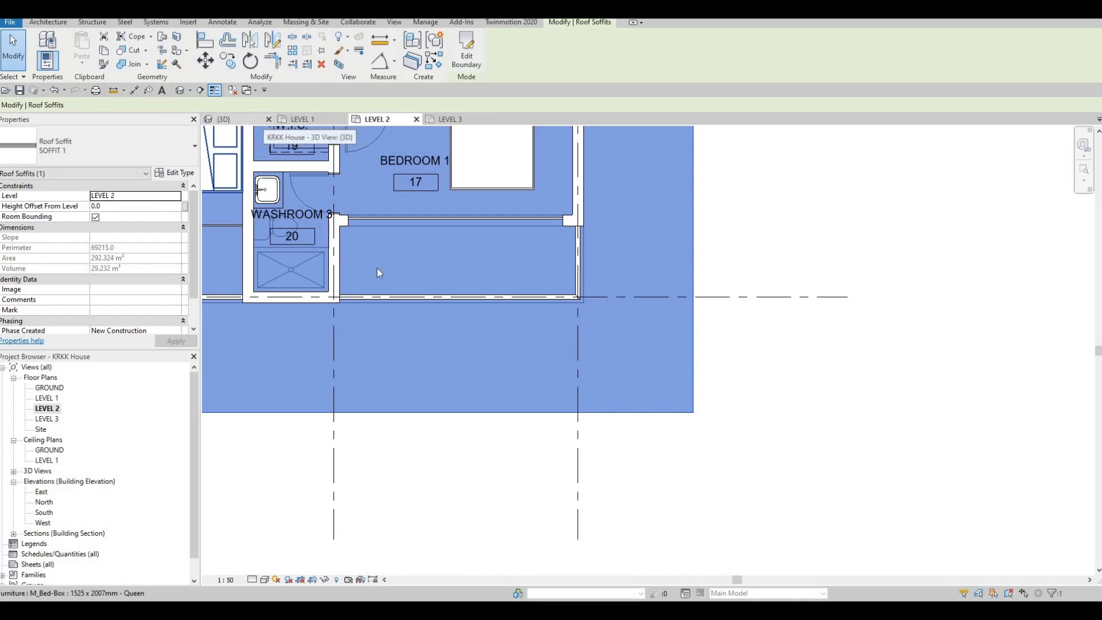
{"action": "key", "text": "Escape"}
{"action": "key", "text": "Escape"}
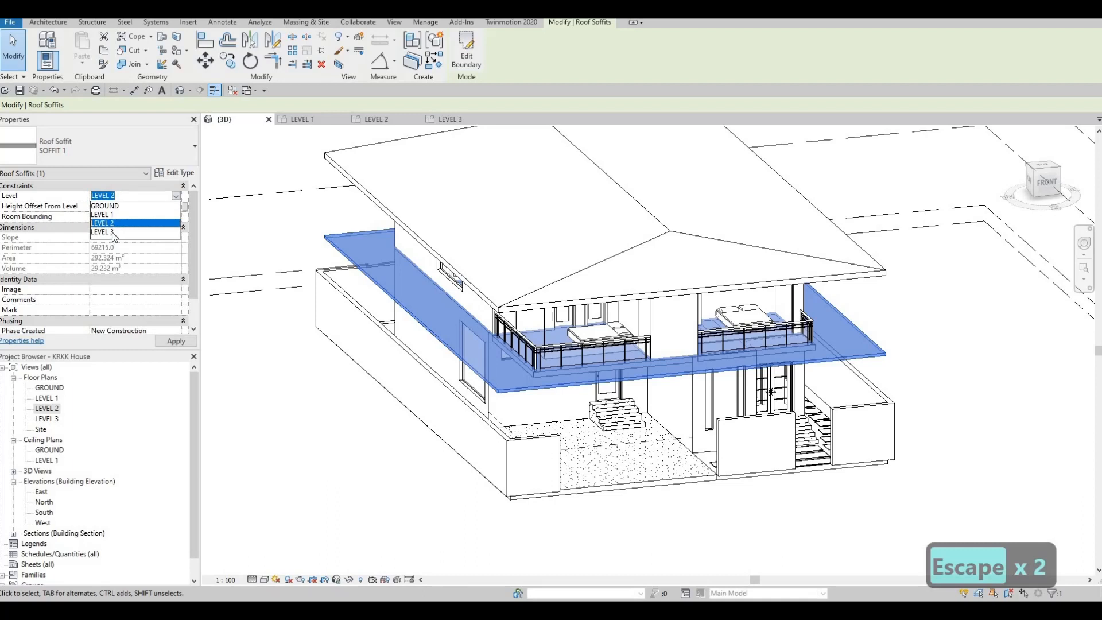
Step: Move the SOFFIT 1 roof soffit to LEVEL 3 and deselect it
{"action": "left_click", "coordinate": [112, 232]}
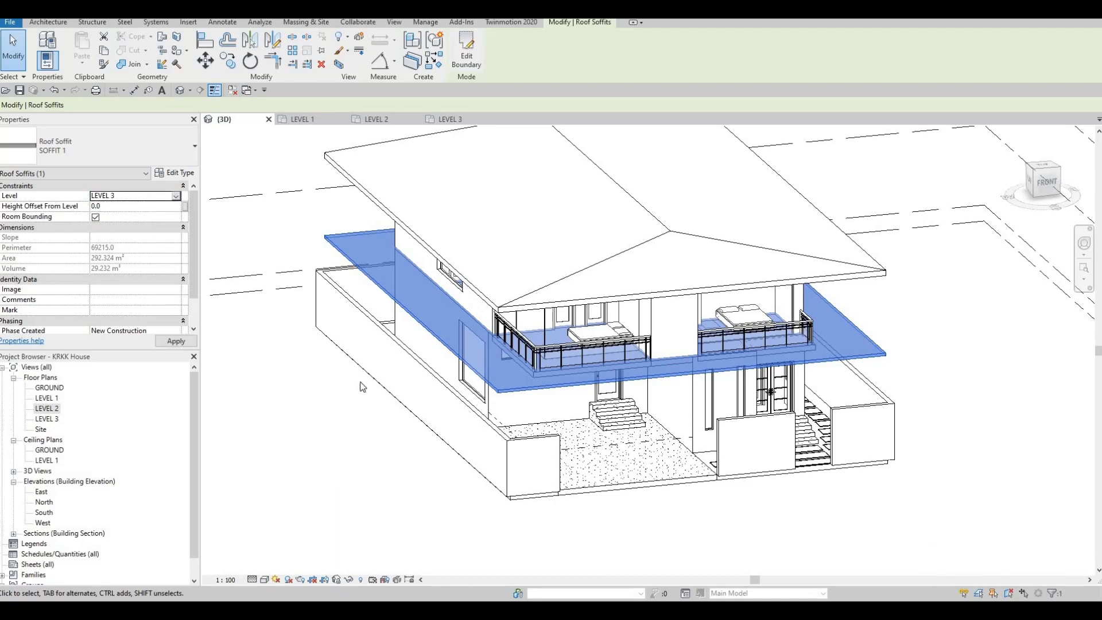
{"action": "key", "text": "Escape"}
Step: Examine the soffit's position beneath the roof from below, from the side and from the front corner
{"action": "middle_click_drag", "start_coordinate": [408, 395], "coordinate": [545, 168], "text": "shift"}
{"action": "scroll", "coordinate": [545, 168], "scroll_direction": "up", "scroll_amount": 4}
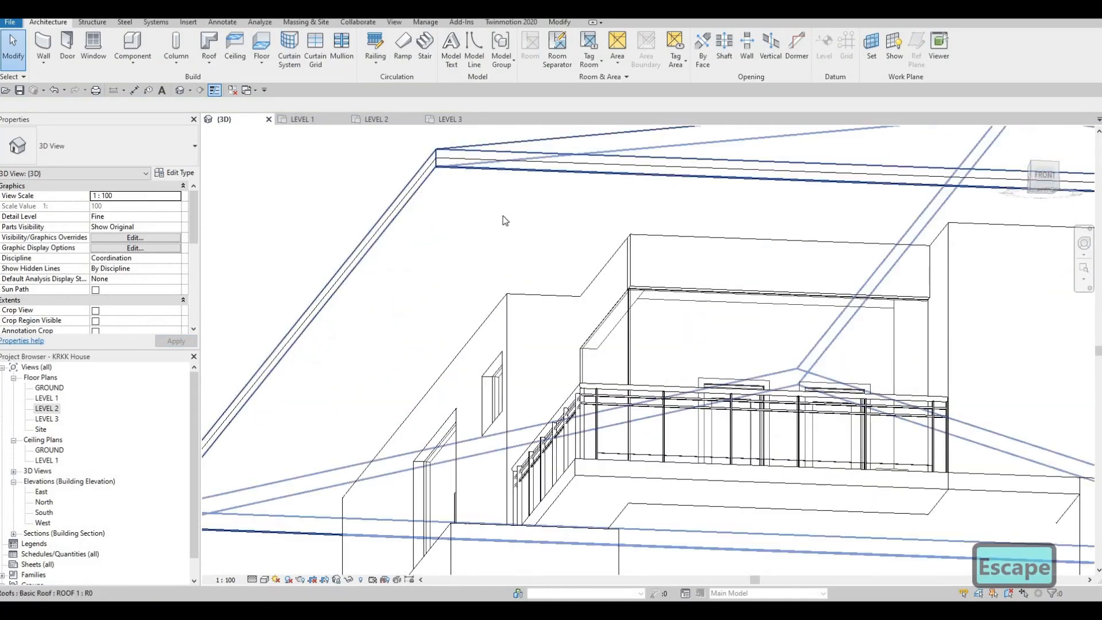
{"action": "middle_click_drag", "start_coordinate": [435, 285], "coordinate": [427, 221], "text": "shift"}
{"action": "scroll", "coordinate": [515, 362], "scroll_direction": "down", "scroll_amount": 2}
{"action": "scroll", "coordinate": [427, 220], "scroll_direction": "down", "scroll_amount": 4}
{"action": "middle_click_drag", "start_coordinate": [521, 262], "coordinate": [591, 199], "text": "shift"}
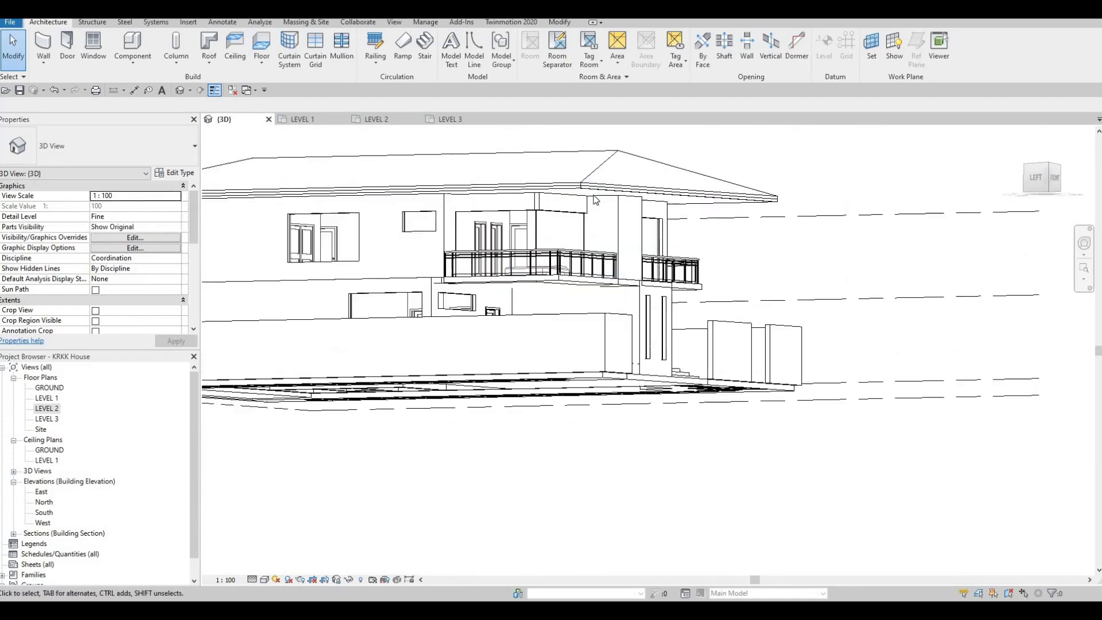
{"action": "scroll", "coordinate": [582, 198], "scroll_direction": "up", "scroll_amount": 2}
{"action": "middle_click_drag", "start_coordinate": [723, 239], "coordinate": [685, 202], "text": "shift"}
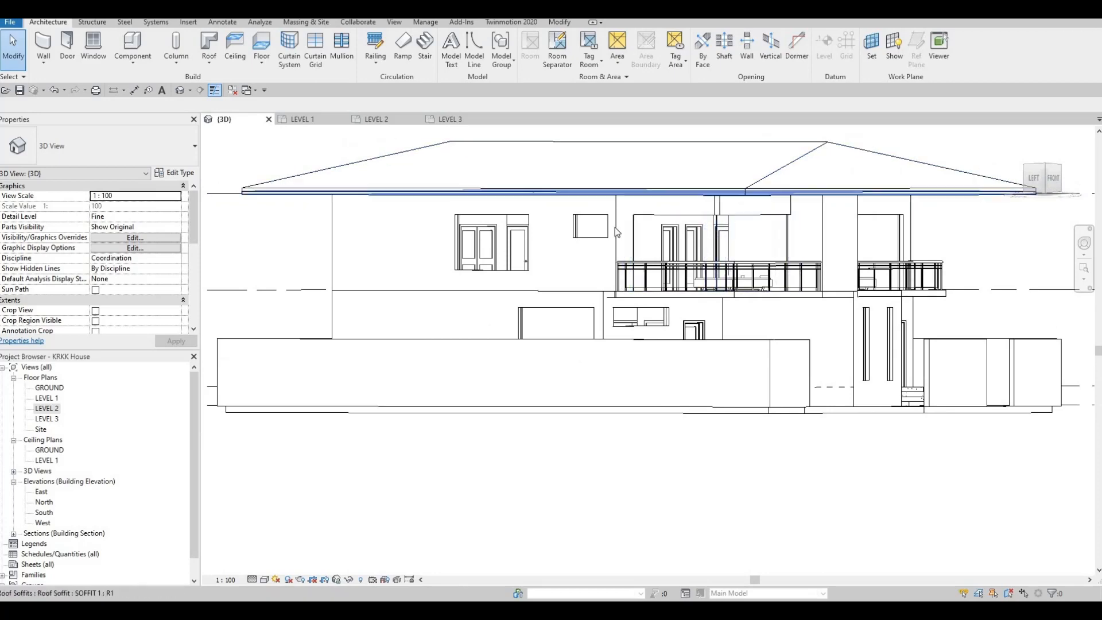
{"action": "middle_click_drag", "start_coordinate": [503, 331], "coordinate": [732, 298], "text": "shift"}
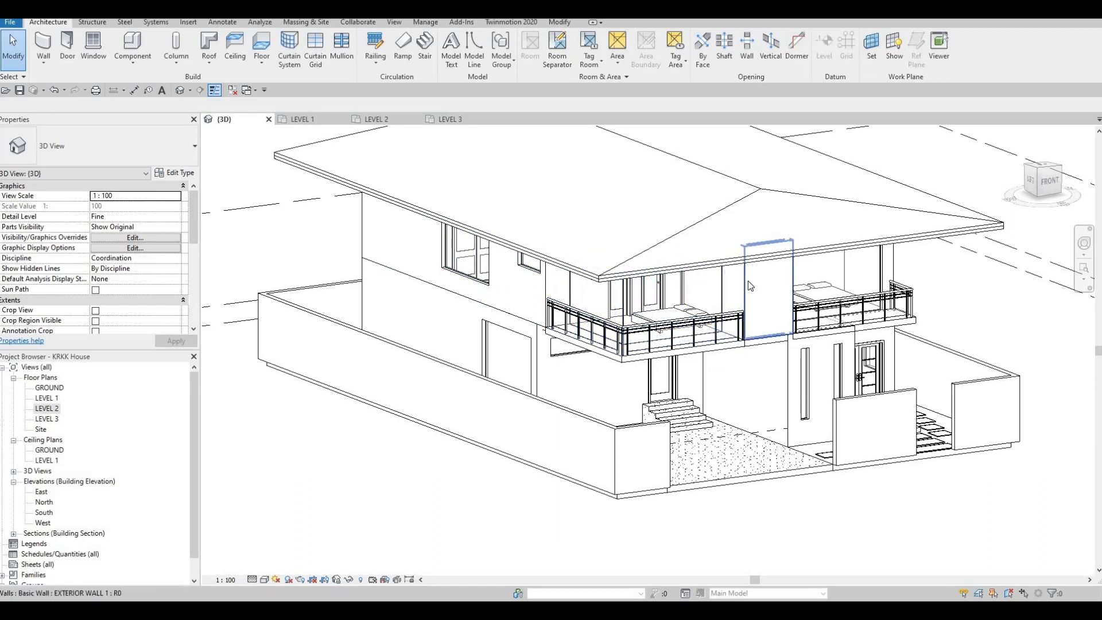
{"action": "left_click", "coordinate": [211, 63]}
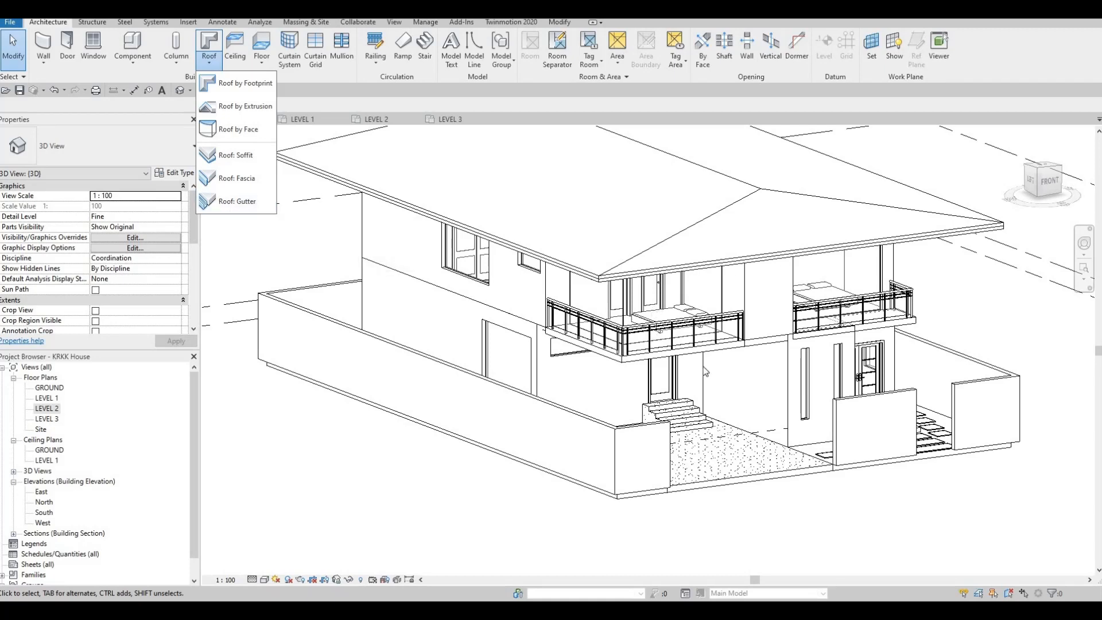
{"action": "key", "text": "Escape"}
{"action": "key", "text": "Escape"}
{"action": "key", "text": "Escape"}
Step: Inspect the underside of the soffit above the front balcony and identify it by selecting it, leaving it deselected
{"action": "middle_click_drag", "start_coordinate": [655, 339], "coordinate": [449, 227], "text": "shift"}
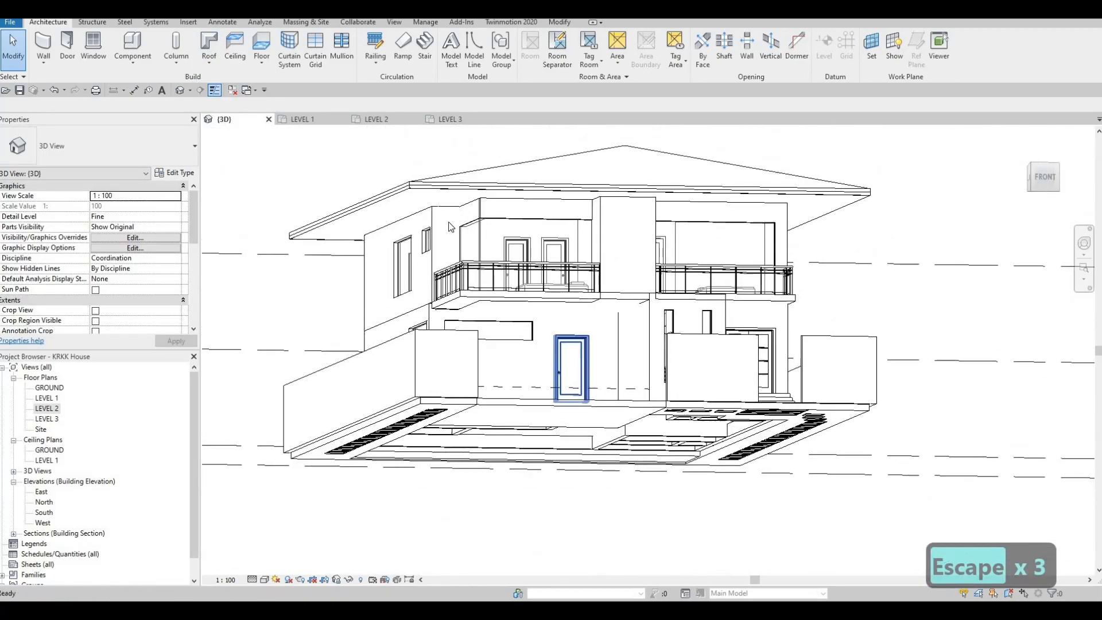
{"action": "scroll", "coordinate": [431, 202], "scroll_direction": "up", "scroll_amount": 4}
{"action": "left_click", "coordinate": [462, 216]}
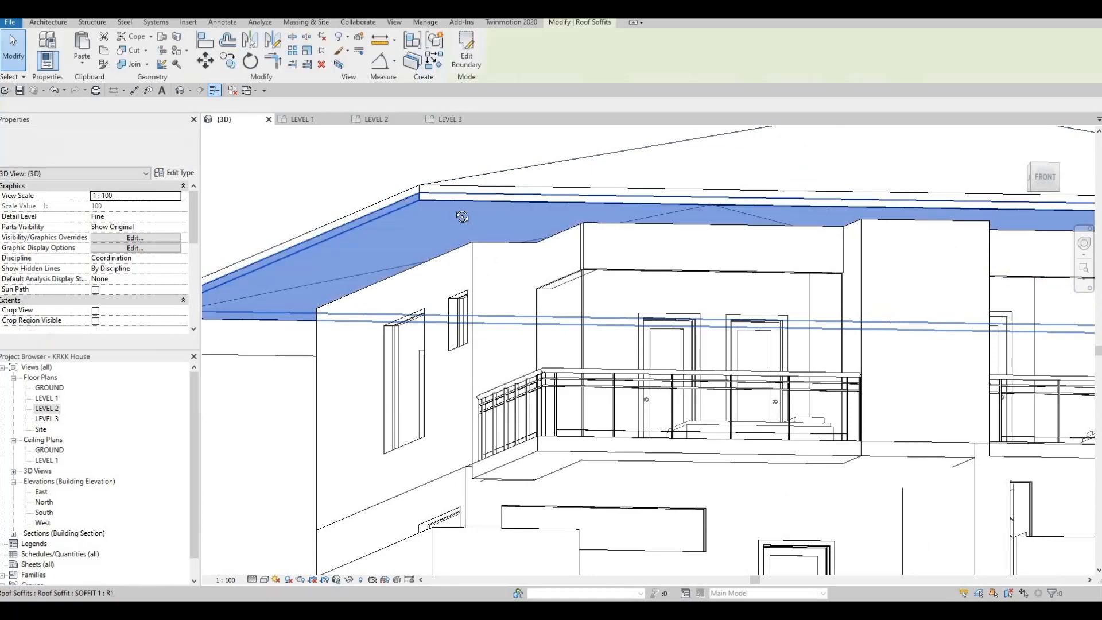
{"action": "middle_click_drag", "start_coordinate": [462, 216], "coordinate": [573, 265], "text": "shift"}
{"action": "scroll", "coordinate": [573, 266], "scroll_direction": "down", "scroll_amount": 5}
{"action": "key", "text": "Escape"}
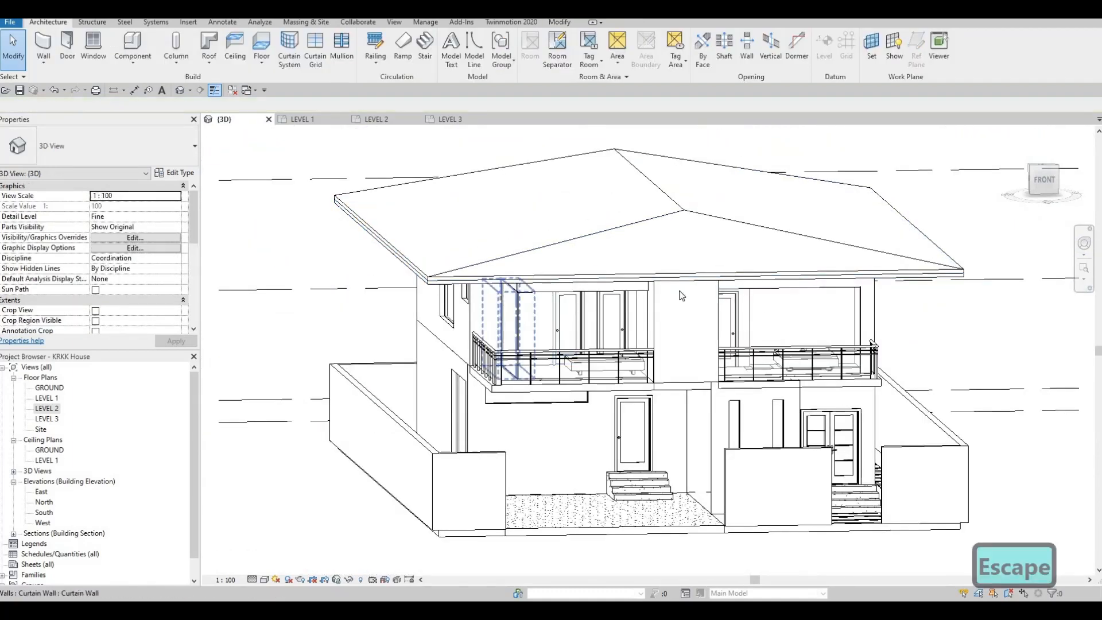
Step: Examine the upper-floor window and balcony openings on the house's front and left sides
{"action": "middle_click_drag", "start_coordinate": [632, 293], "coordinate": [615, 246]}
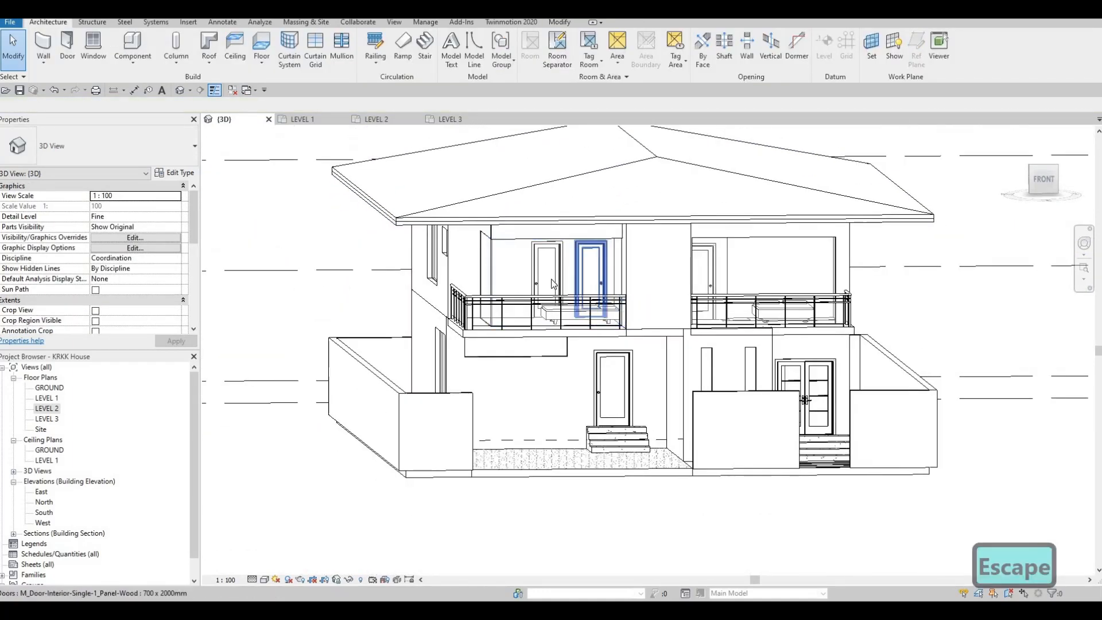
{"action": "key", "text": "F1"}
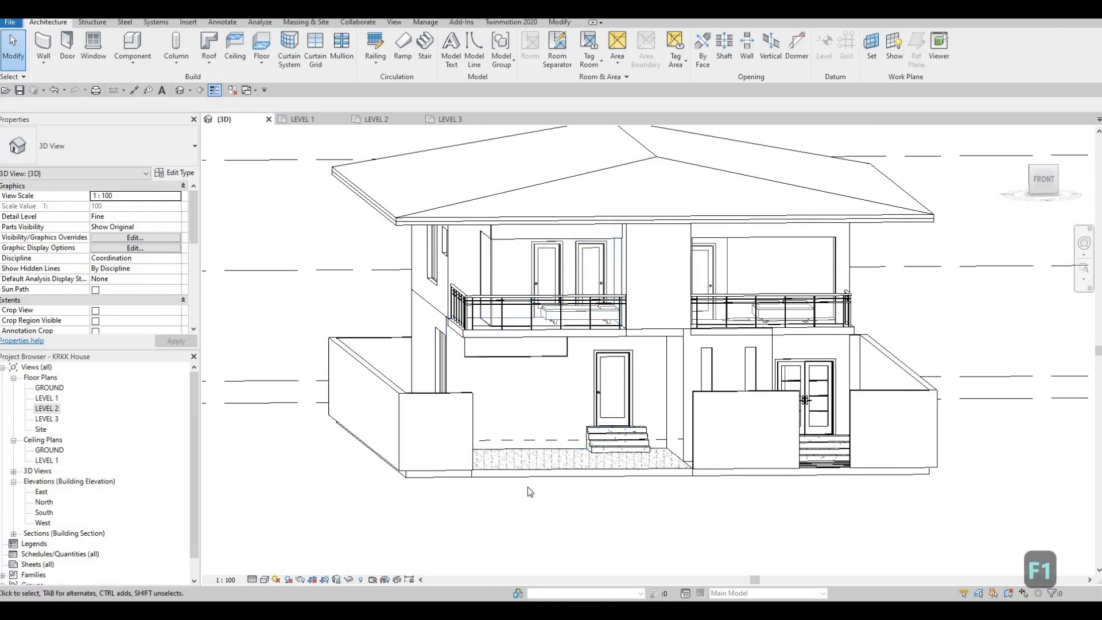
{"action": "middle_click_drag", "start_coordinate": [482, 381], "coordinate": [486, 270], "text": "shift"}
{"action": "scroll", "coordinate": [486, 268], "scroll_direction": "up", "scroll_amount": 5}
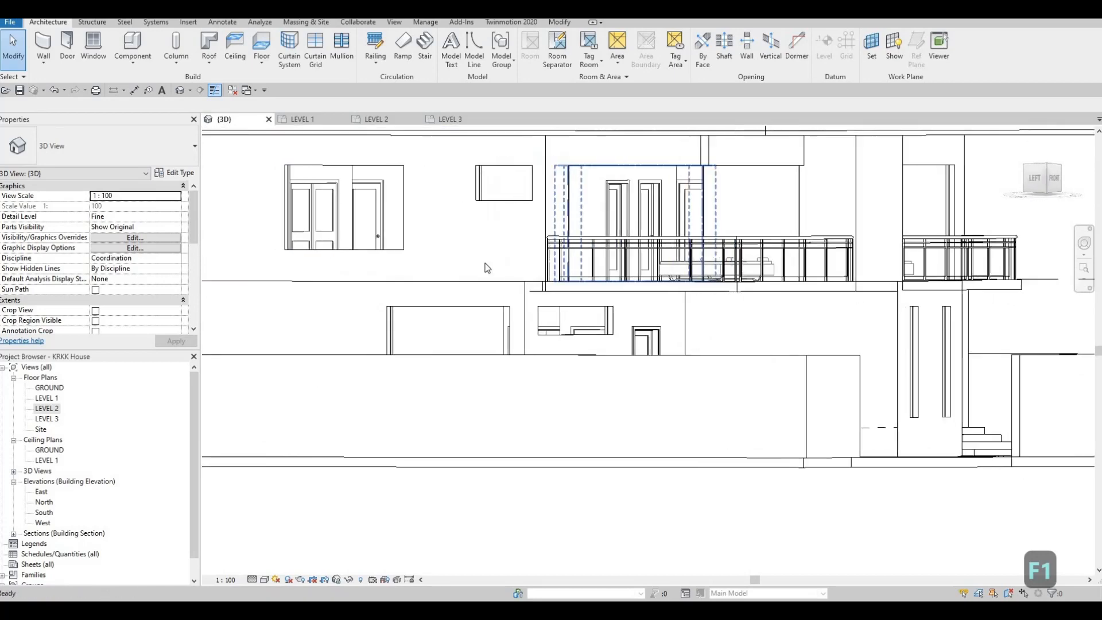
{"action": "middle_click_drag", "start_coordinate": [613, 287], "coordinate": [673, 301]}
{"action": "scroll", "coordinate": [677, 286], "scroll_direction": "down", "scroll_amount": 2}
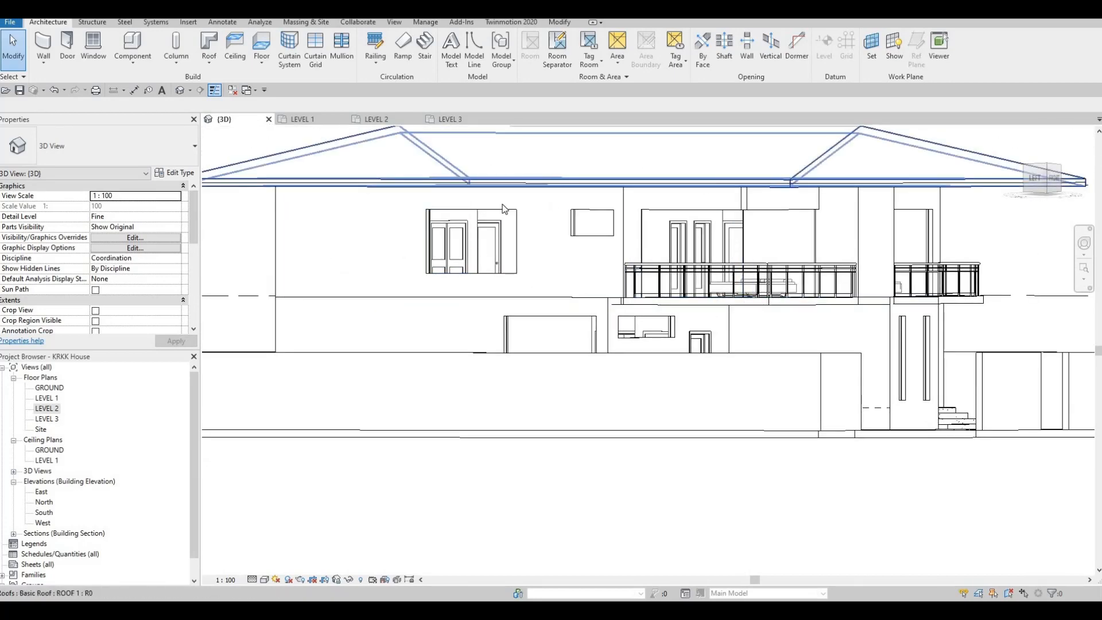
{"action": "scroll", "coordinate": [599, 241], "scroll_direction": "down", "scroll_amount": 1}
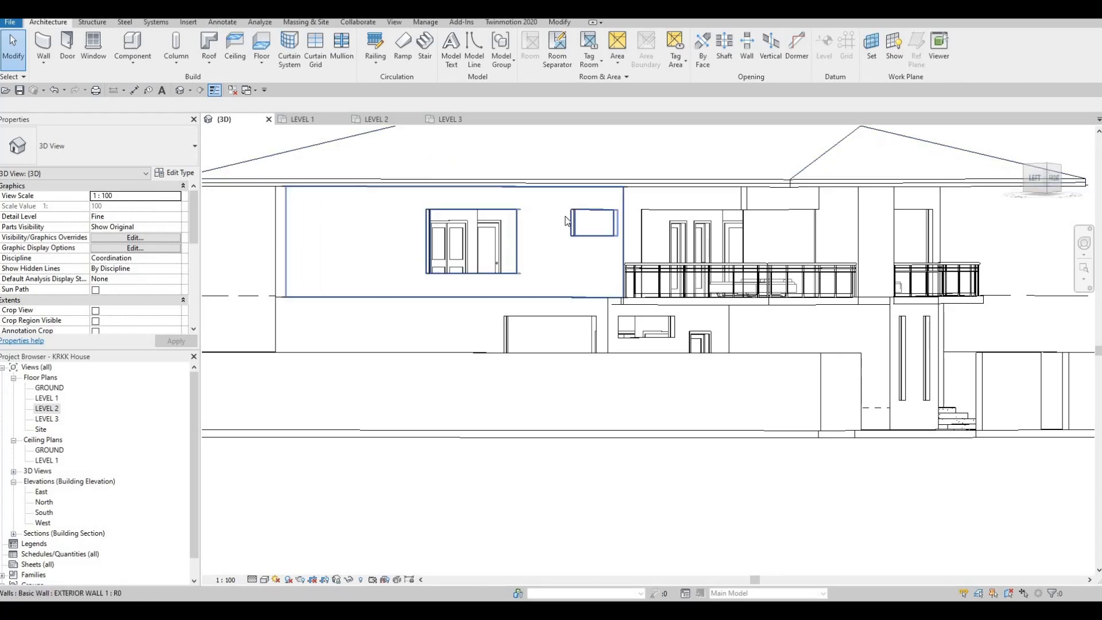
{"action": "middle_click_drag", "start_coordinate": [598, 241], "coordinate": [531, 188]}
{"action": "middle_click_drag", "start_coordinate": [417, 244], "coordinate": [426, 277]}
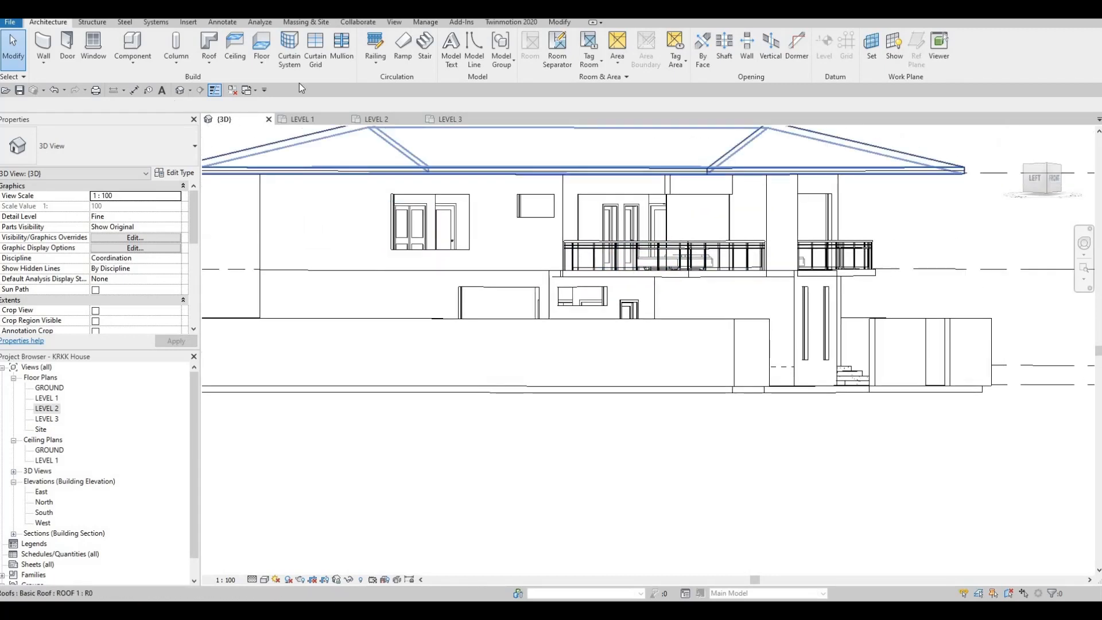
Step: Add horizontal curtain grid lines 500 mm below the top of both curtain walls at the front-left upper balcony corner
{"action": "left_click", "coordinate": [315, 49]}
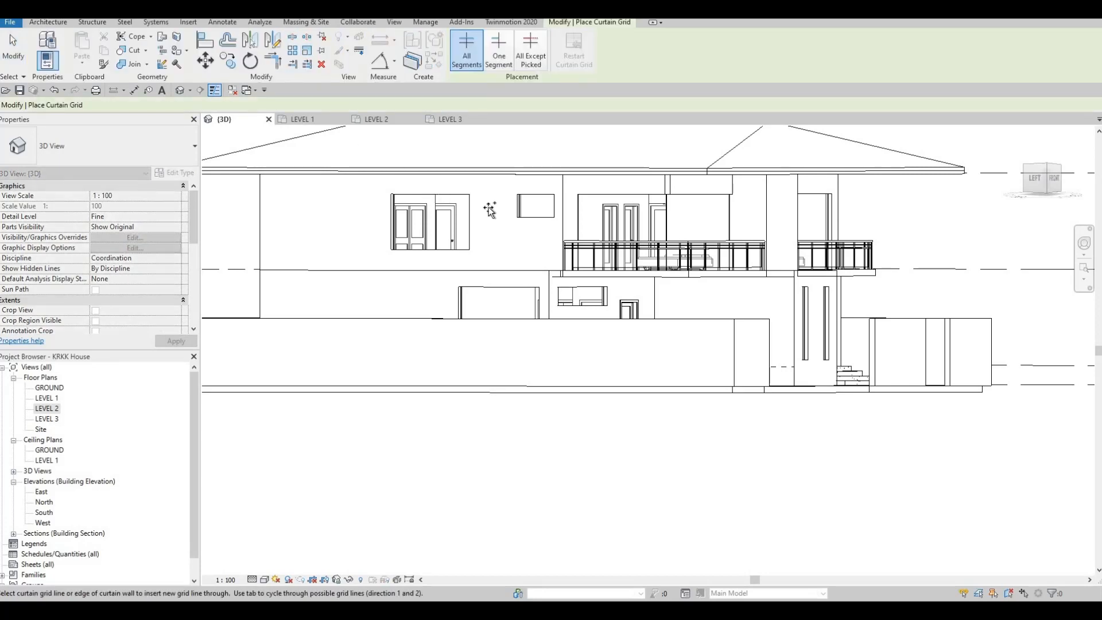
{"action": "scroll", "coordinate": [452, 196], "scroll_direction": "up", "scroll_amount": 5}
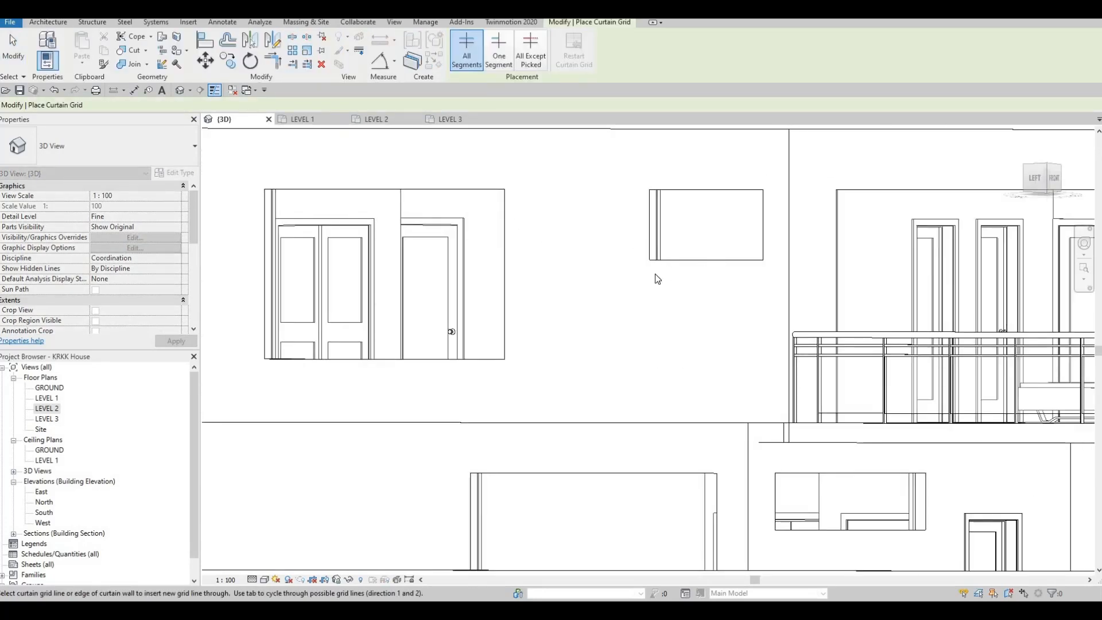
{"action": "middle_click_drag", "start_coordinate": [484, 236], "coordinate": [396, 174], "text": "shift"}
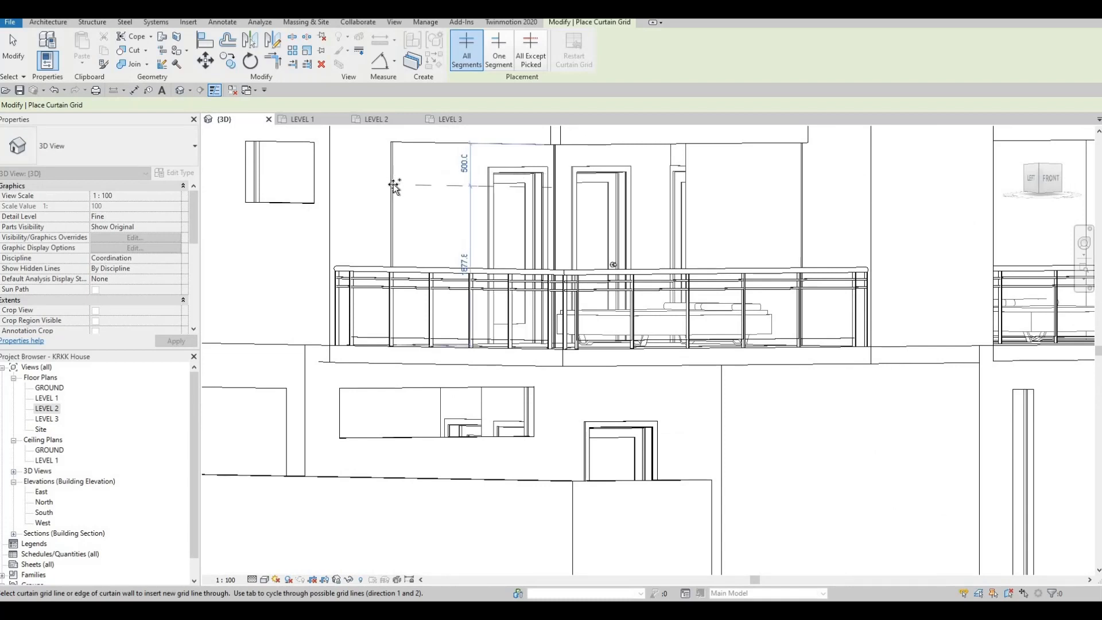
{"action": "left_click", "coordinate": [394, 186]}
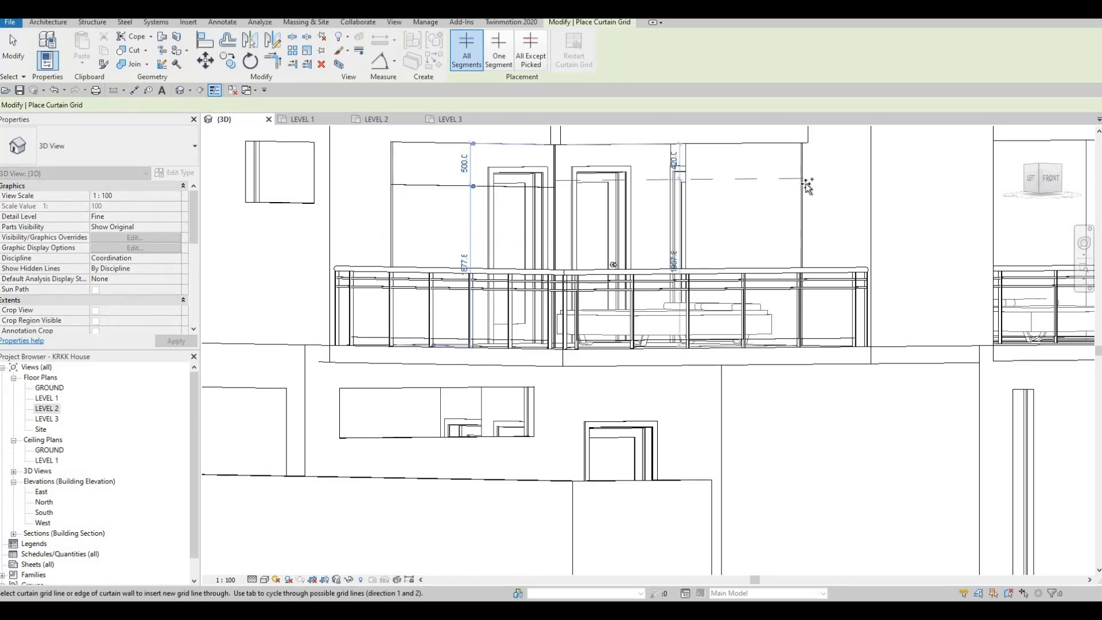
{"action": "scroll", "coordinate": [808, 182], "scroll_direction": "up", "scroll_amount": 2}
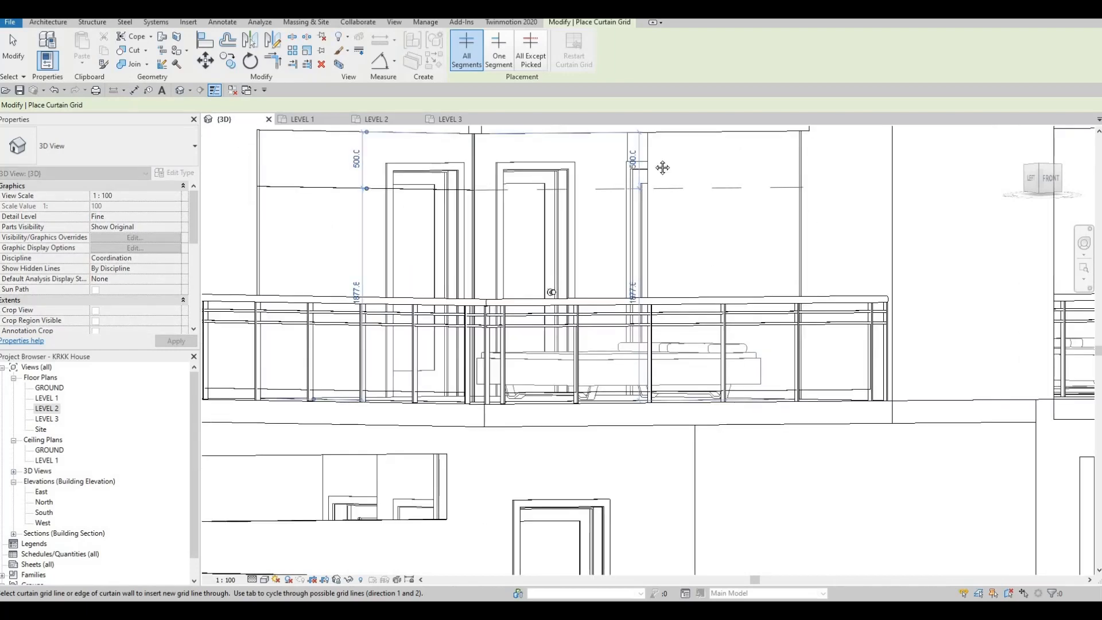
{"action": "scroll", "coordinate": [573, 190], "scroll_direction": "down", "scroll_amount": 6}
Step: Add a horizontal curtain grid line 500 mm below the top of the front-right upper balcony's curtain wall
{"action": "middle_click_drag", "start_coordinate": [577, 218], "coordinate": [624, 280], "text": "shift"}
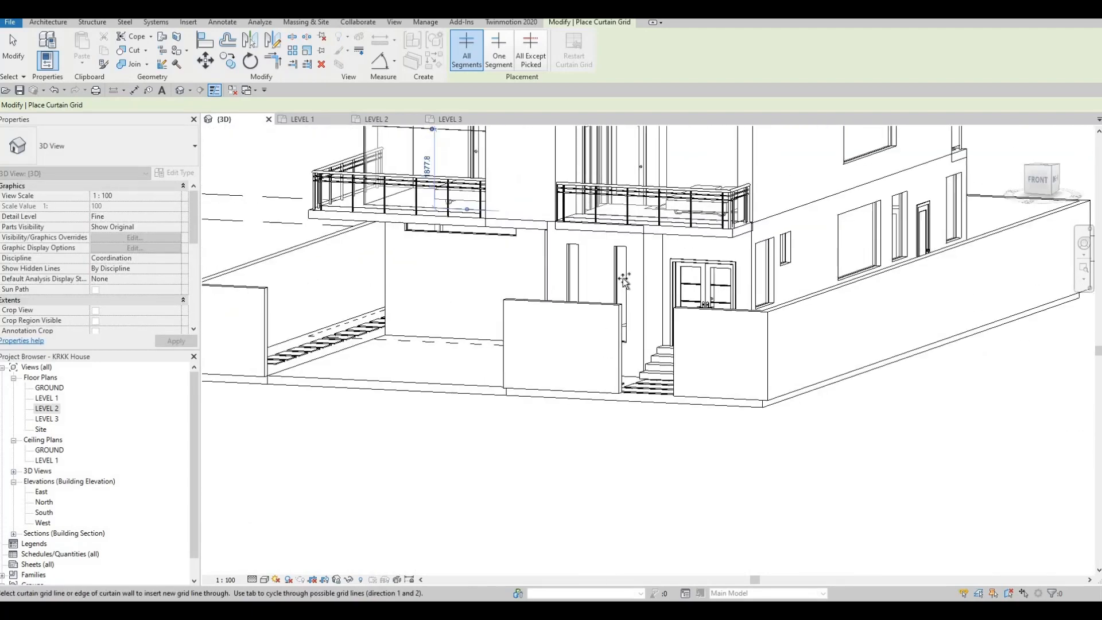
{"action": "scroll", "coordinate": [623, 280], "scroll_direction": "down", "scroll_amount": 5}
{"action": "scroll", "coordinate": [672, 274], "scroll_direction": "up", "scroll_amount": 3}
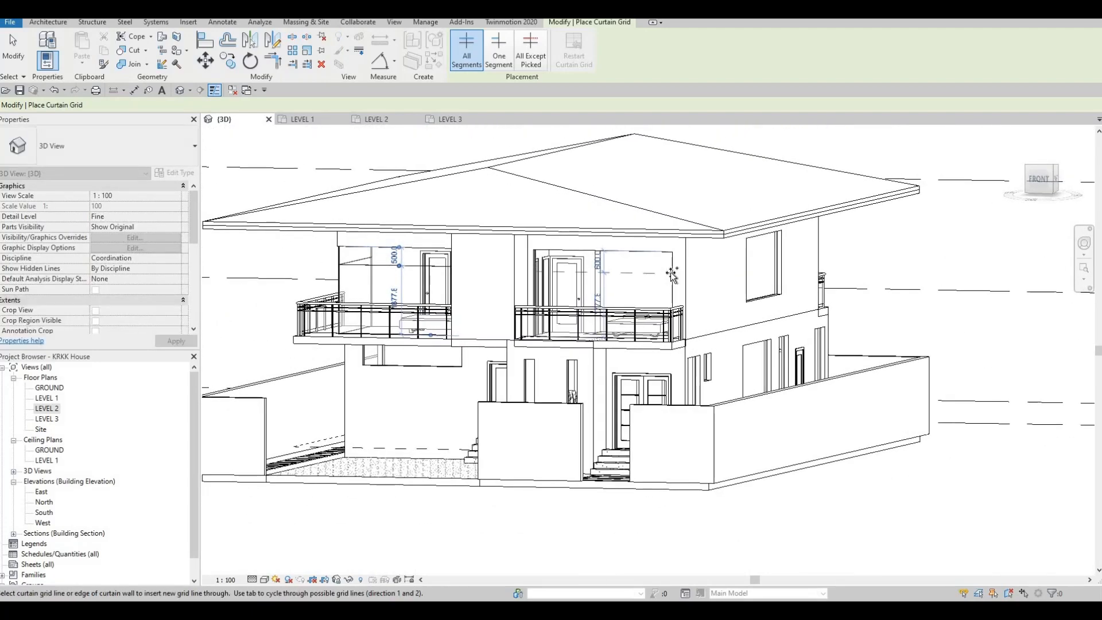
{"action": "scroll", "coordinate": [673, 275], "scroll_direction": "up", "scroll_amount": 2}
{"action": "left_click", "coordinate": [674, 268]}
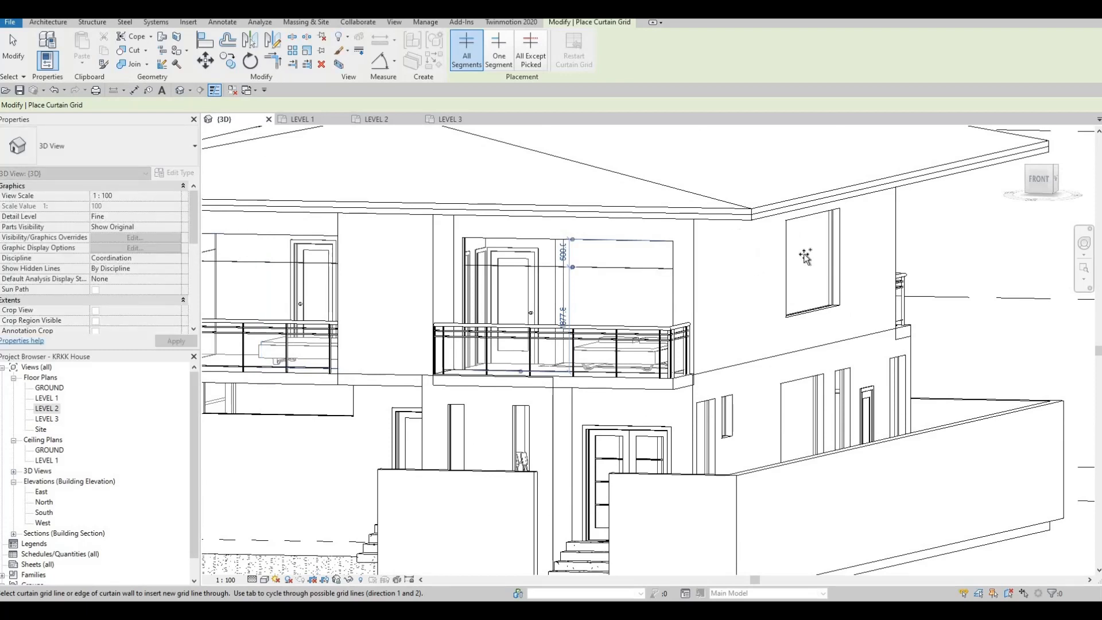
Step: Add a horizontal curtain grid line 500 mm below the top of the upper-floor window on the house's right side
{"action": "middle_click_drag", "start_coordinate": [805, 257], "coordinate": [862, 256], "text": "shift"}
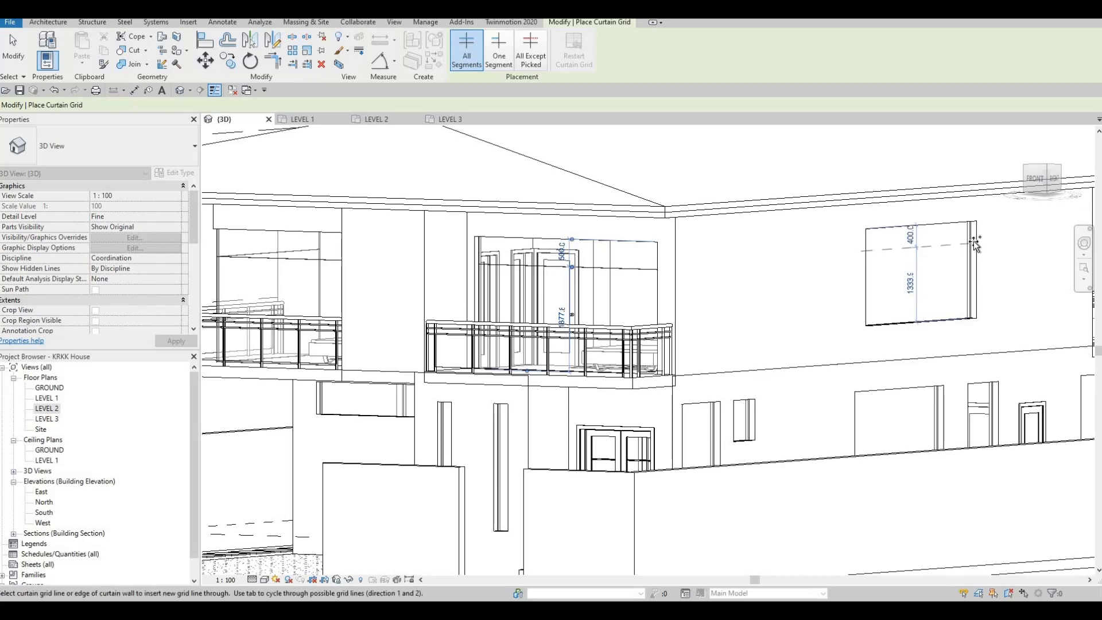
{"action": "scroll", "coordinate": [974, 244], "scroll_direction": "up", "scroll_amount": 5}
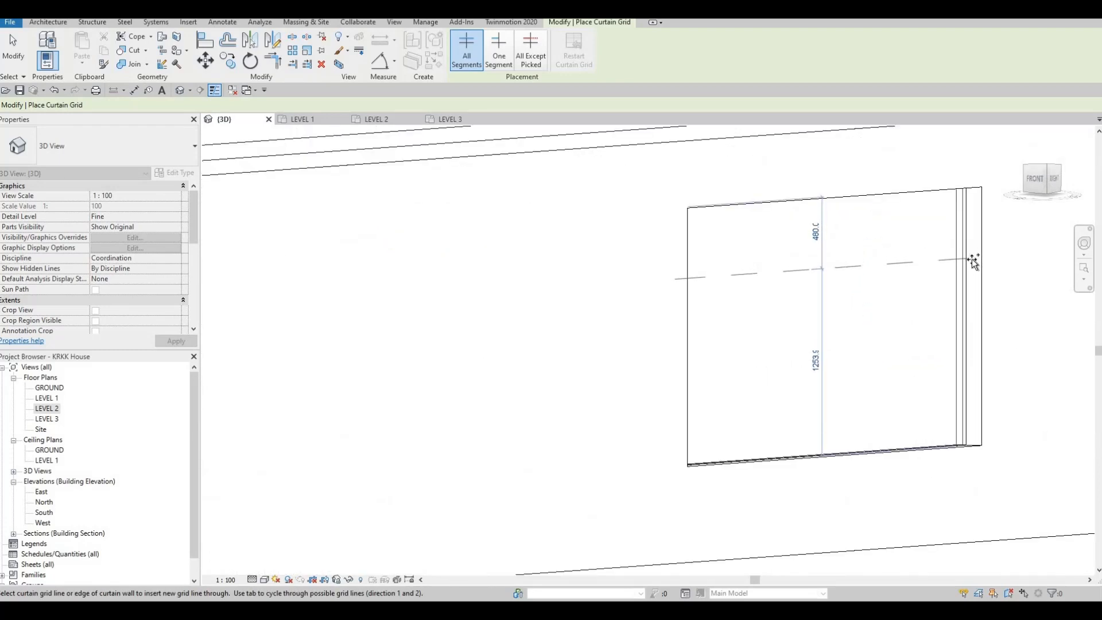
{"action": "left_click", "coordinate": [972, 259]}
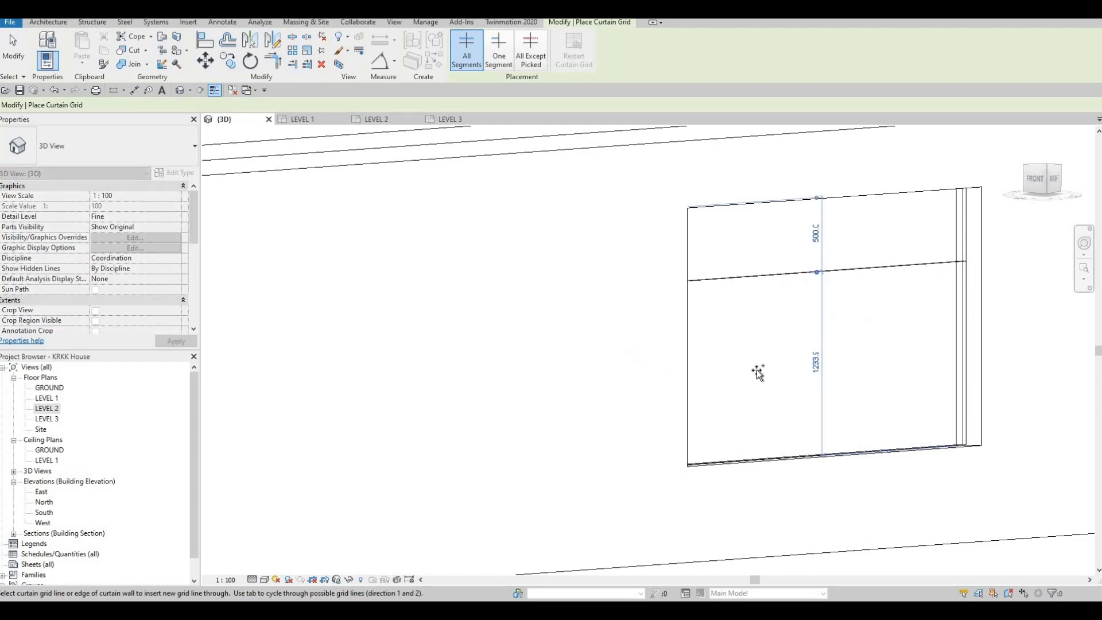
Step: Add a horizontal curtain grid line 500 mm below the top of the rear upper balcony's curtain wall
{"action": "scroll", "coordinate": [630, 379], "scroll_direction": "down", "scroll_amount": 4}
{"action": "middle_click_drag", "start_coordinate": [757, 371], "coordinate": [934, 327]}
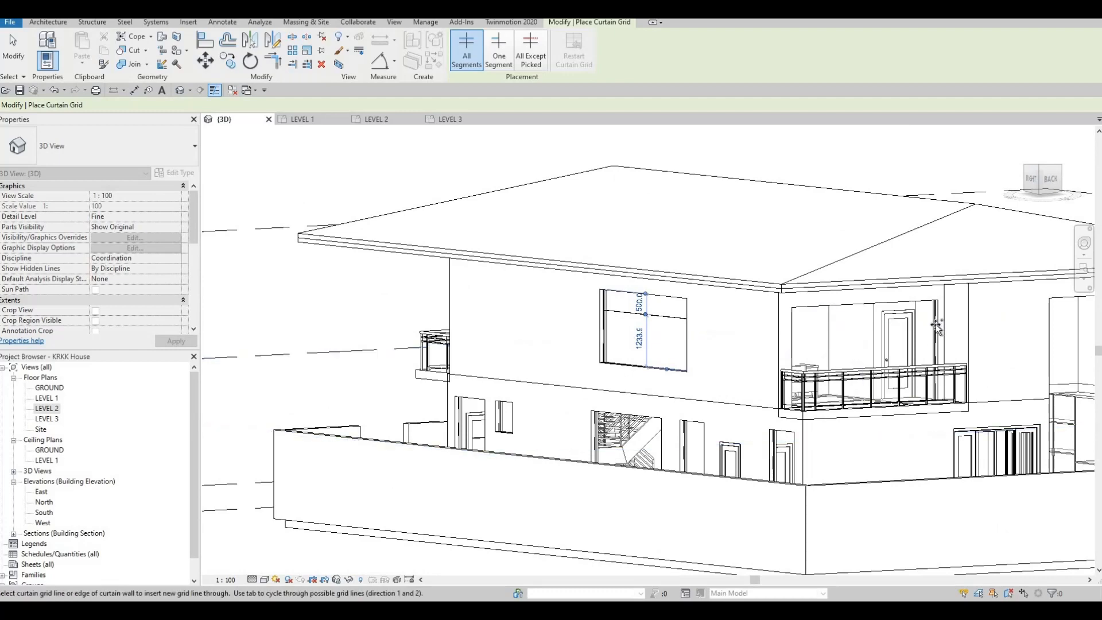
{"action": "scroll", "coordinate": [935, 326], "scroll_direction": "up", "scroll_amount": 1}
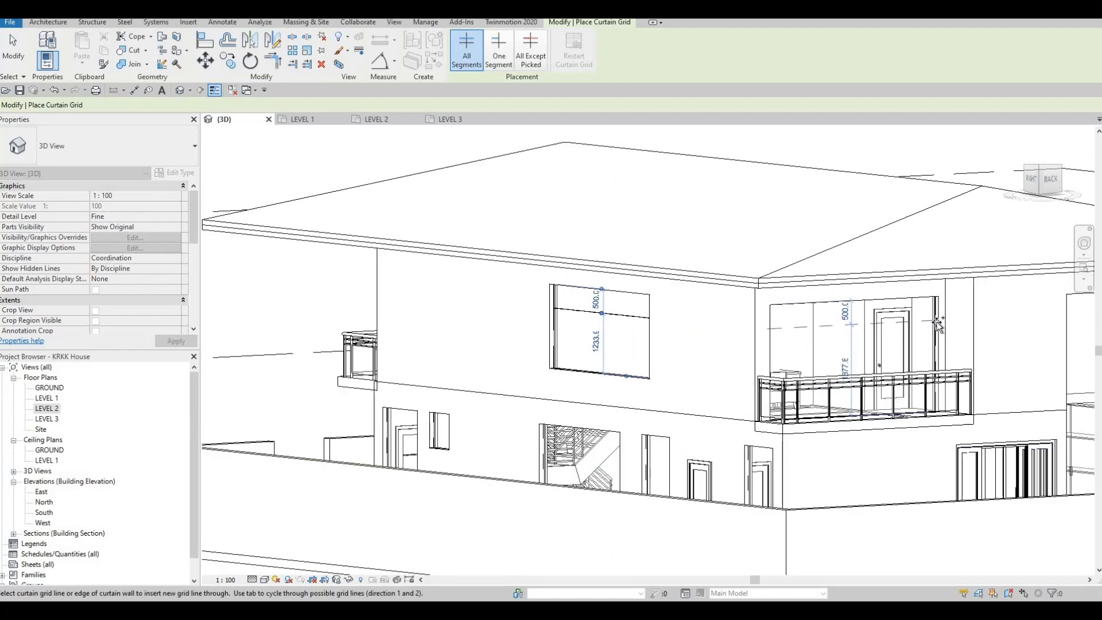
{"action": "middle_click_drag", "start_coordinate": [930, 381], "coordinate": [644, 324], "text": "shift"}
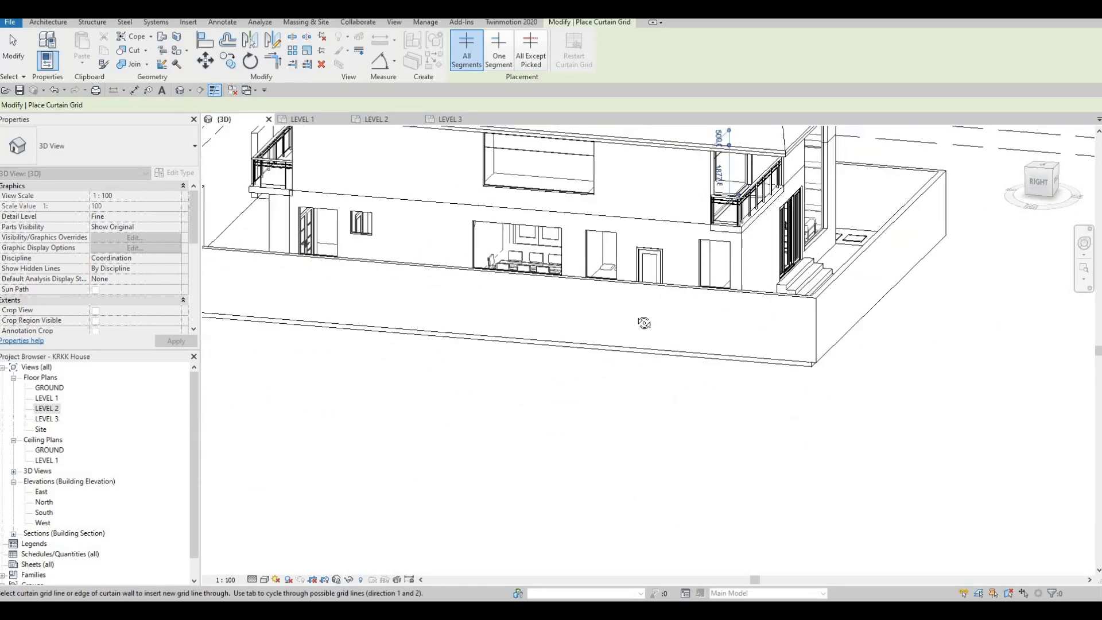
Step: Divide the wide ground-floor window under the front-left balcony into four 700 mm panels with vertical curtain grid lines
{"action": "middle_click_drag", "start_coordinate": [714, 355], "coordinate": [645, 314], "text": "shift"}
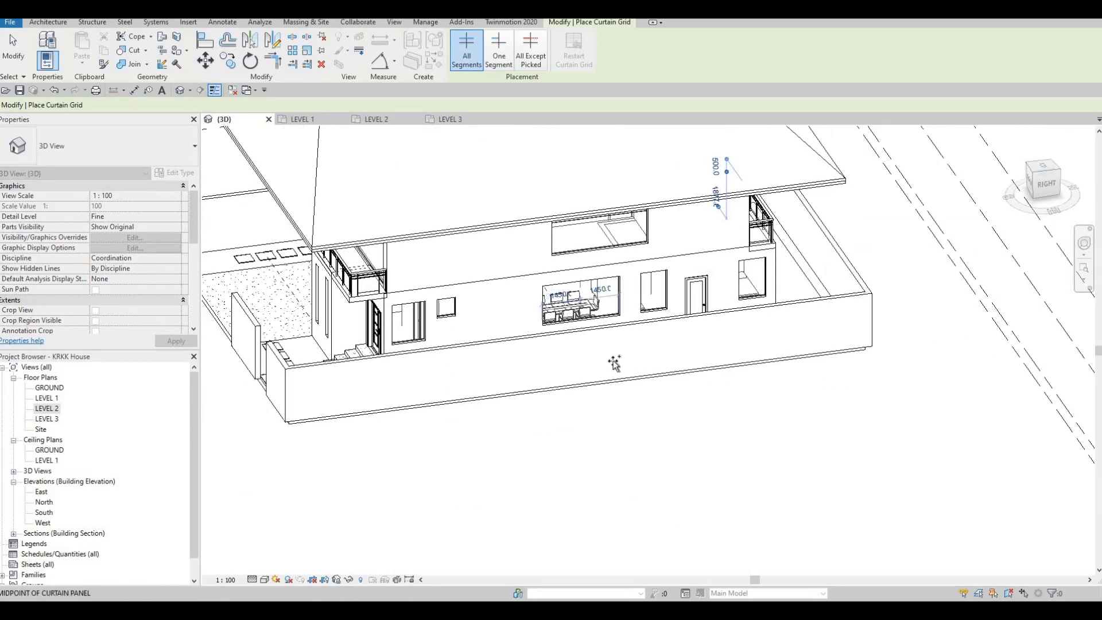
{"action": "middle_click_drag", "start_coordinate": [470, 357], "coordinate": [570, 295], "text": "shift"}
{"action": "scroll", "coordinate": [567, 328], "scroll_direction": "up", "scroll_amount": 4}
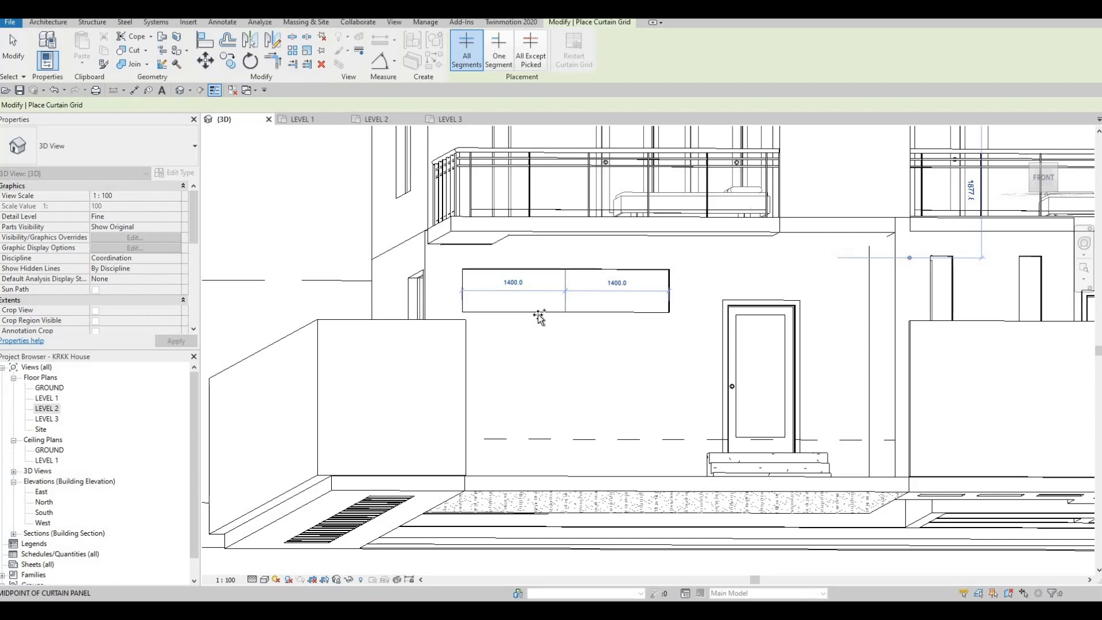
{"action": "left_click", "coordinate": [519, 313]}
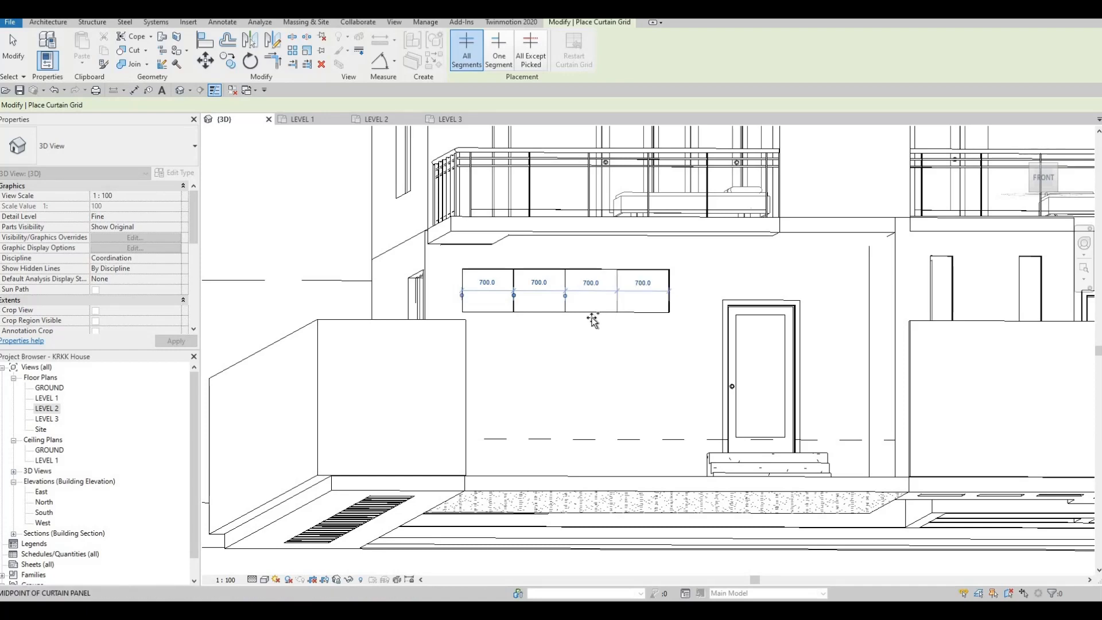
{"action": "scroll", "coordinate": [518, 364], "scroll_direction": "down", "scroll_amount": 3}
Step: Add a horizontal curtain grid line 500 mm below the top of the large upper bedroom window on the house's left side
{"action": "middle_click_drag", "start_coordinate": [631, 402], "coordinate": [492, 250], "text": "shift"}
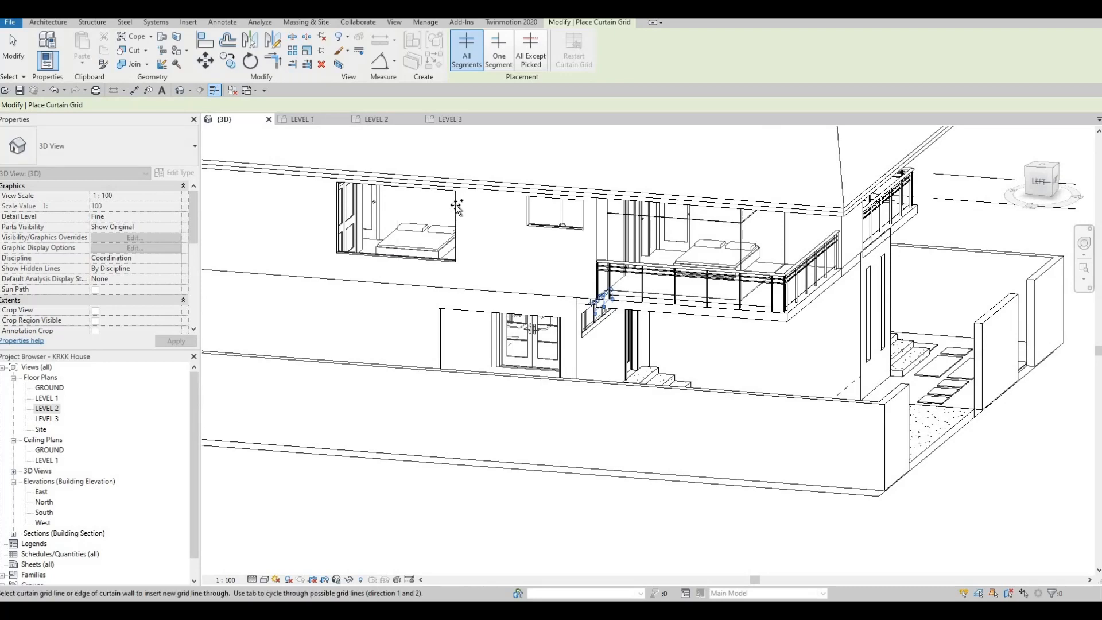
{"action": "scroll", "coordinate": [455, 207], "scroll_direction": "up", "scroll_amount": 4}
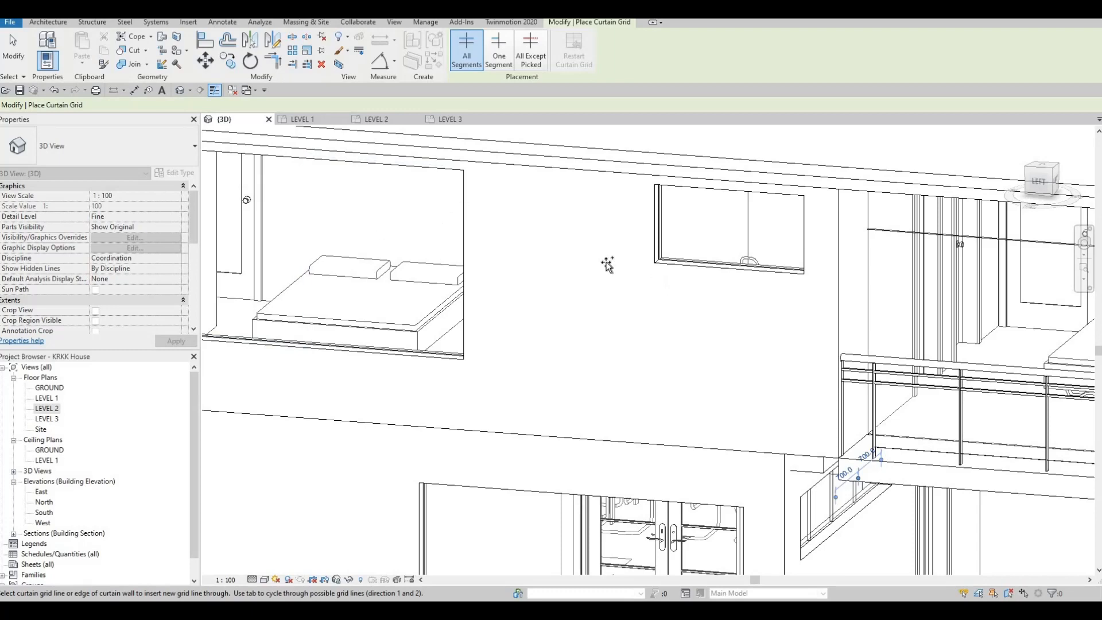
{"action": "middle_click_drag", "start_coordinate": [607, 264], "coordinate": [417, 236], "text": "shift"}
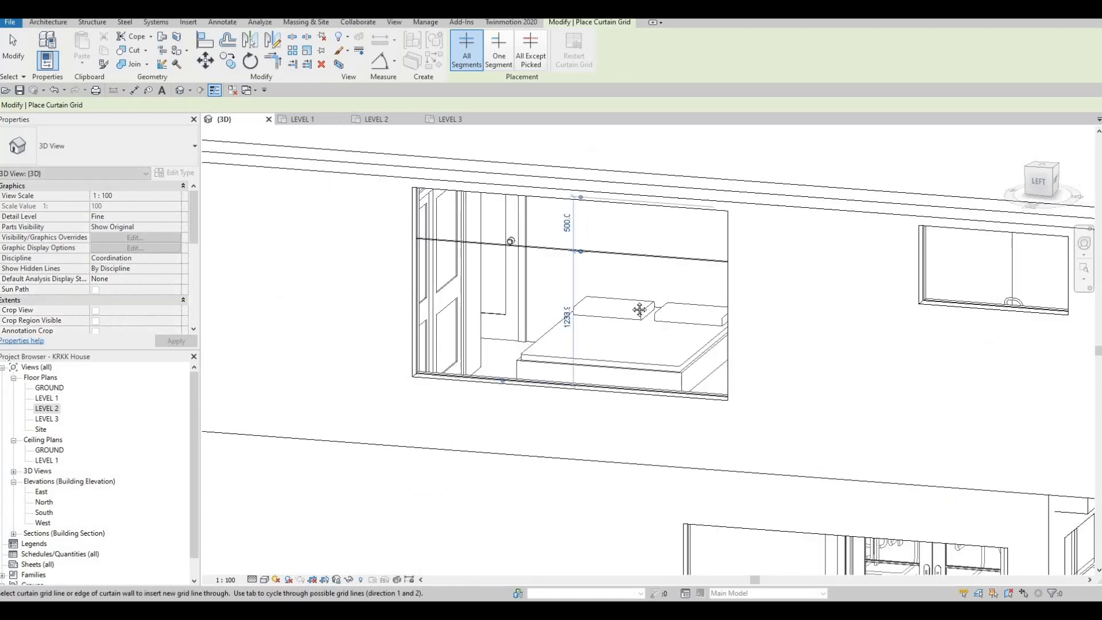
Step: Divide the front-left balcony's front curtain wall into three equal panels about 1188 mm wide with vertical grid lines
{"action": "scroll", "coordinate": [688, 321], "scroll_direction": "down", "scroll_amount": 5}
{"action": "middle_click_drag", "start_coordinate": [752, 352], "coordinate": [618, 258], "text": "shift"}
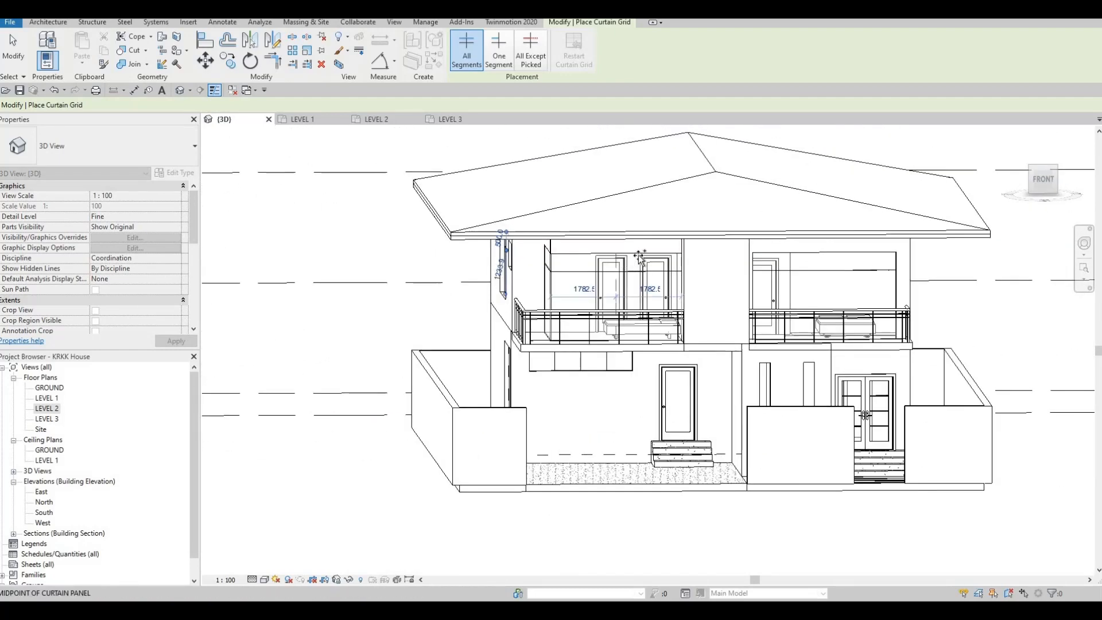
{"action": "left_click", "coordinate": [595, 261]}
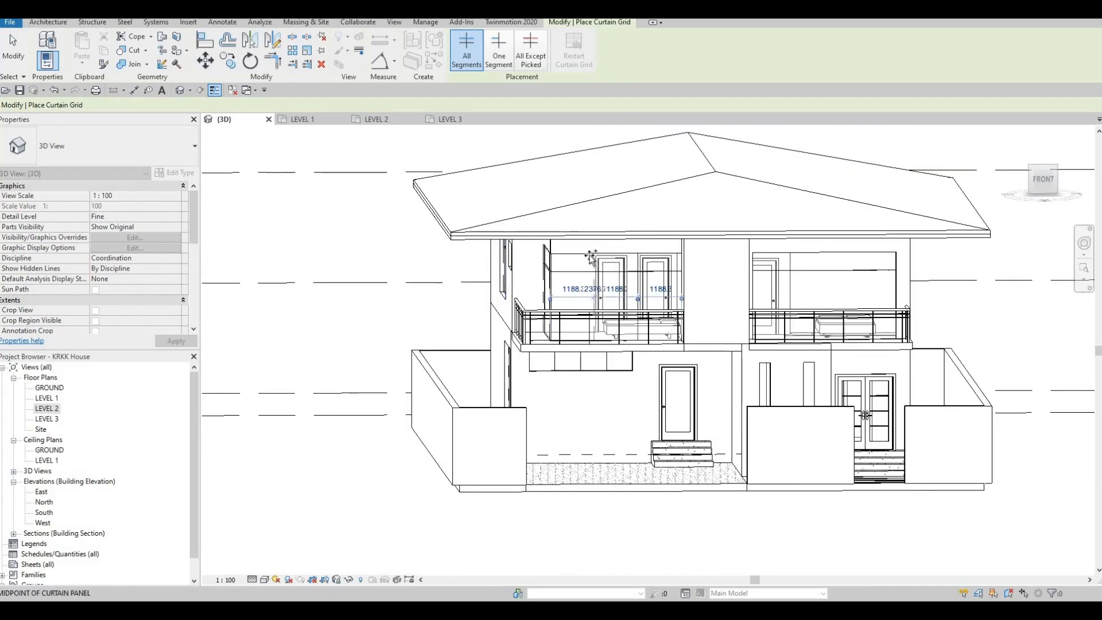
{"action": "scroll", "coordinate": [591, 257], "scroll_direction": "up", "scroll_amount": 2}
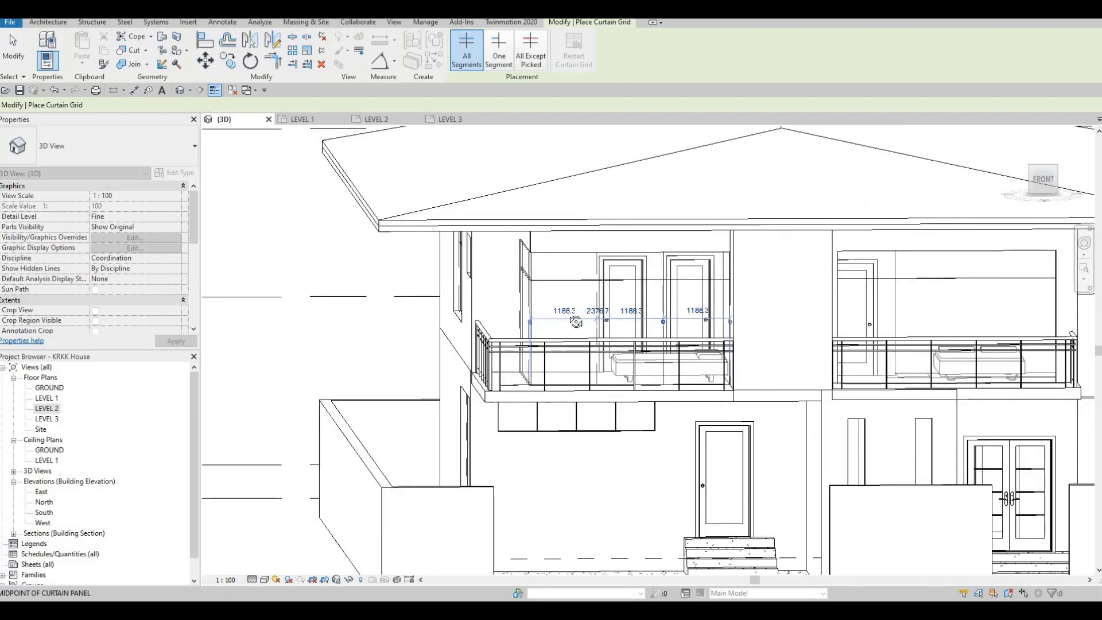
Step: Add a vertical curtain grid line to the left-facing curtain wall of the front-left upper balcony
{"action": "middle_click_drag", "start_coordinate": [654, 315], "coordinate": [546, 261], "text": "shift"}
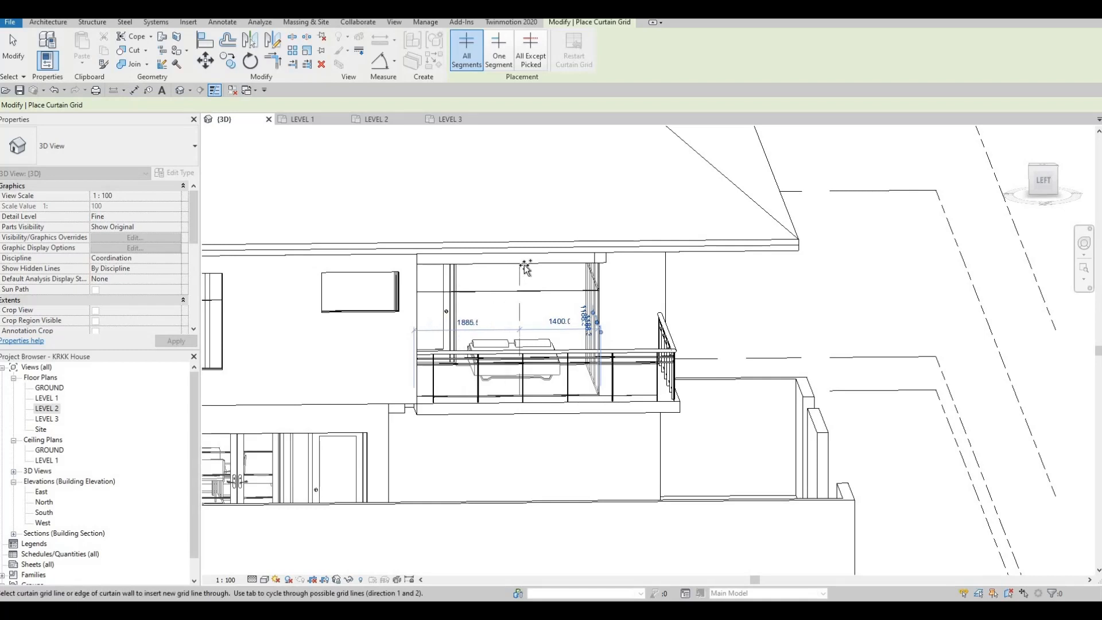
{"action": "middle_click_drag", "start_coordinate": [510, 264], "coordinate": [507, 261], "text": "shift"}
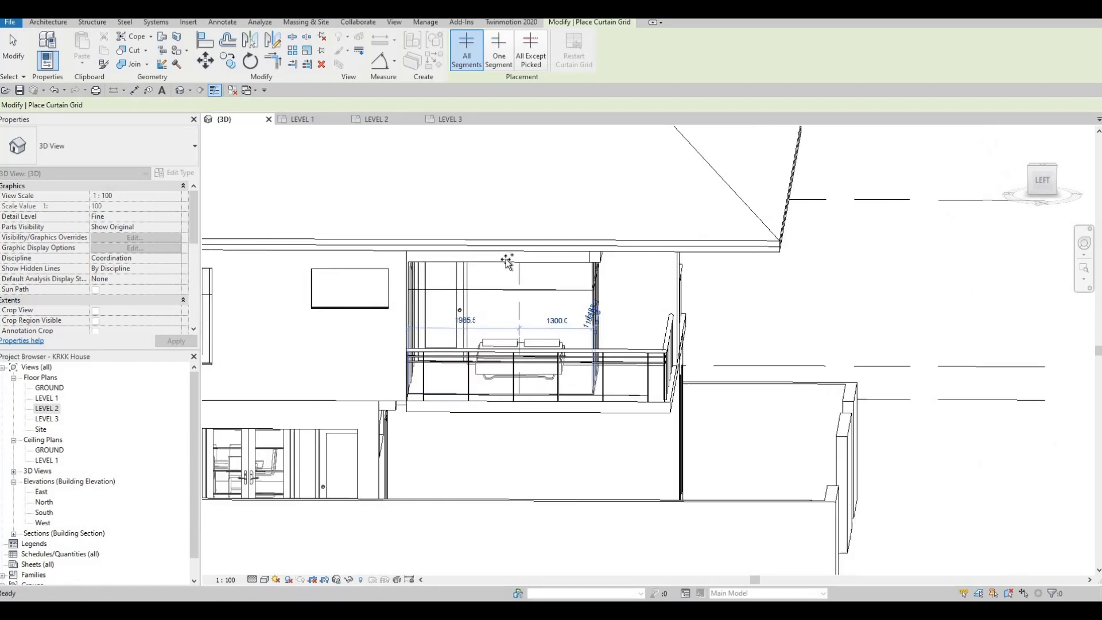
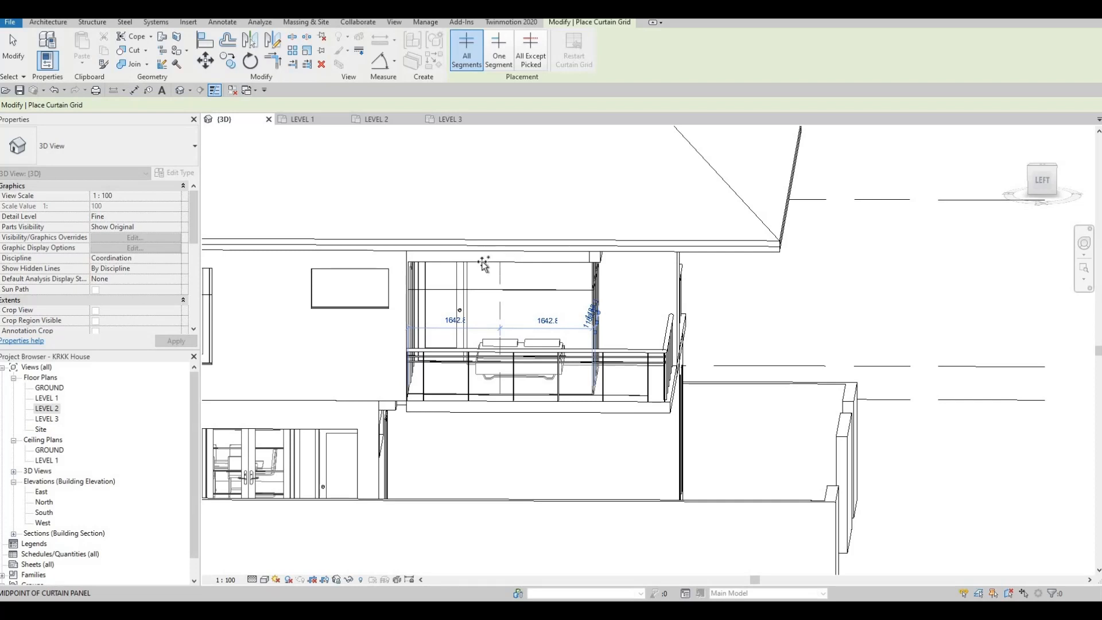
Step: Divide the front-left balcony's side curtain wall into three equal panels and the front-right balcony's wall into four 975 mm panels with vertical grid lines
{"action": "left_click", "coordinate": [481, 263]}
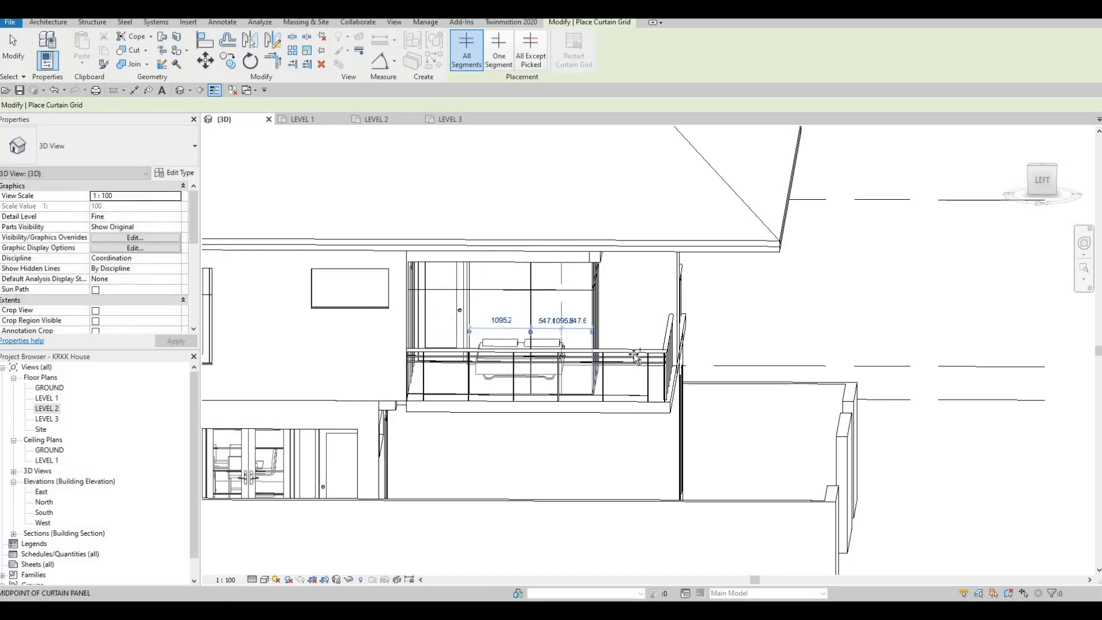
{"action": "middle_click_drag", "start_coordinate": [551, 318], "coordinate": [705, 325], "text": "shift"}
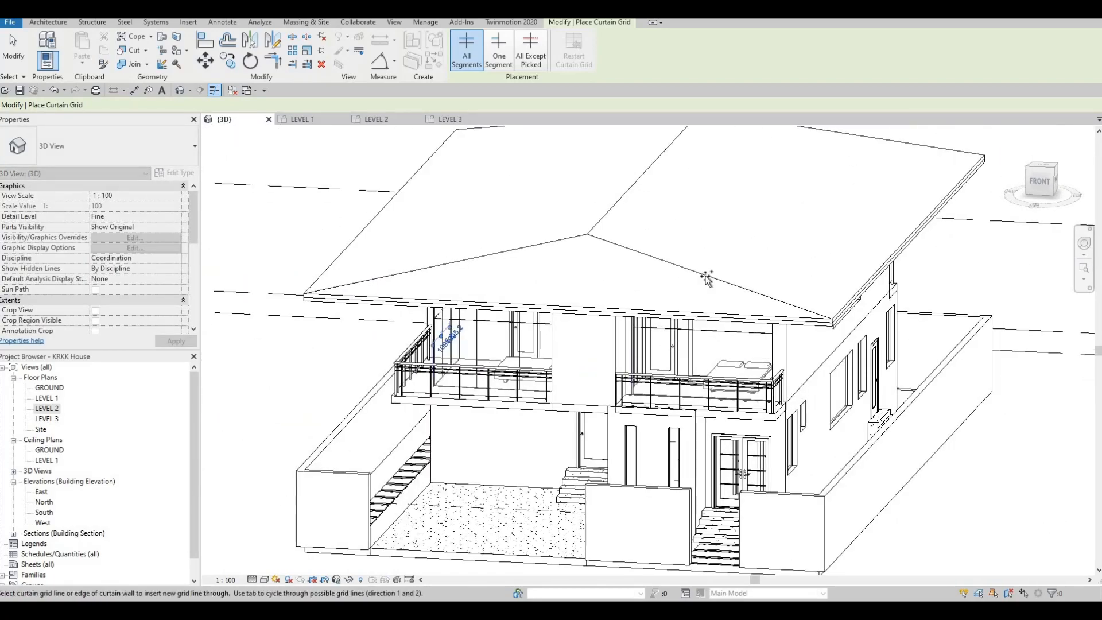
{"action": "middle_click_drag", "start_coordinate": [706, 278], "coordinate": [707, 303], "text": "shift"}
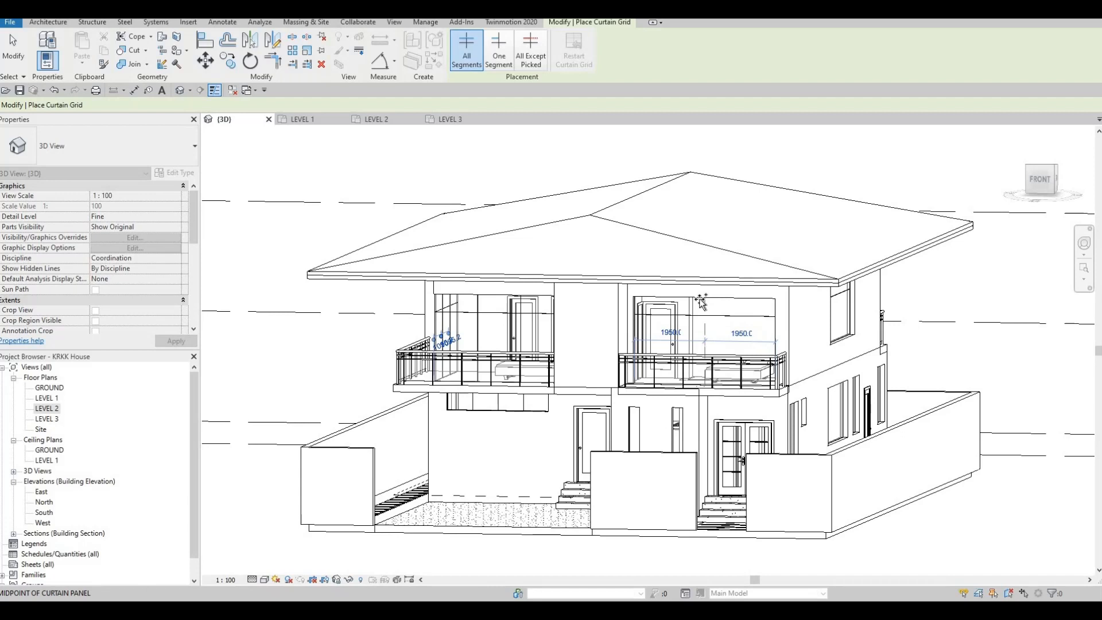
{"action": "left_click", "coordinate": [706, 302]}
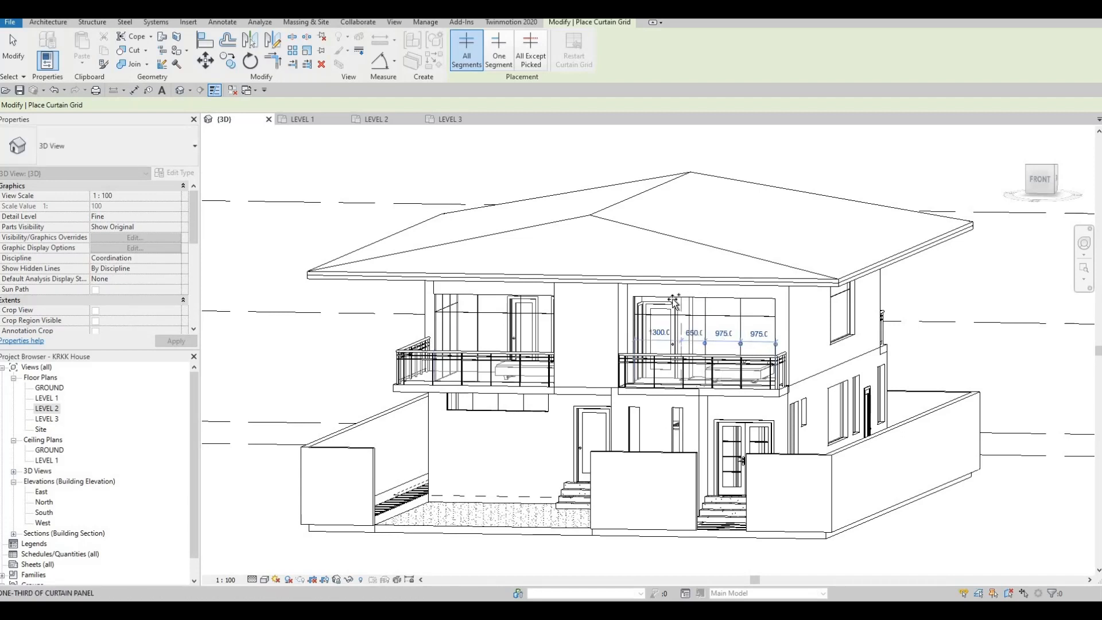
Step: Add vertical curtain grid lines 800 mm from both ends of the wide upper window on the house's right side
{"action": "middle_click_drag", "start_coordinate": [683, 388], "coordinate": [613, 259], "text": "shift"}
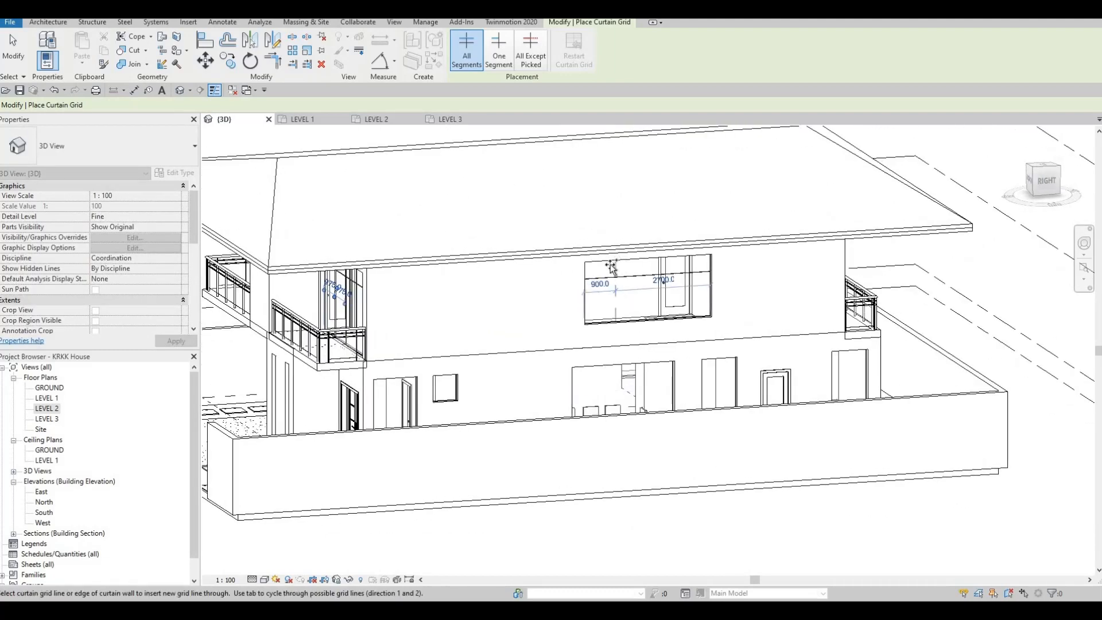
{"action": "left_click", "coordinate": [670, 265]}
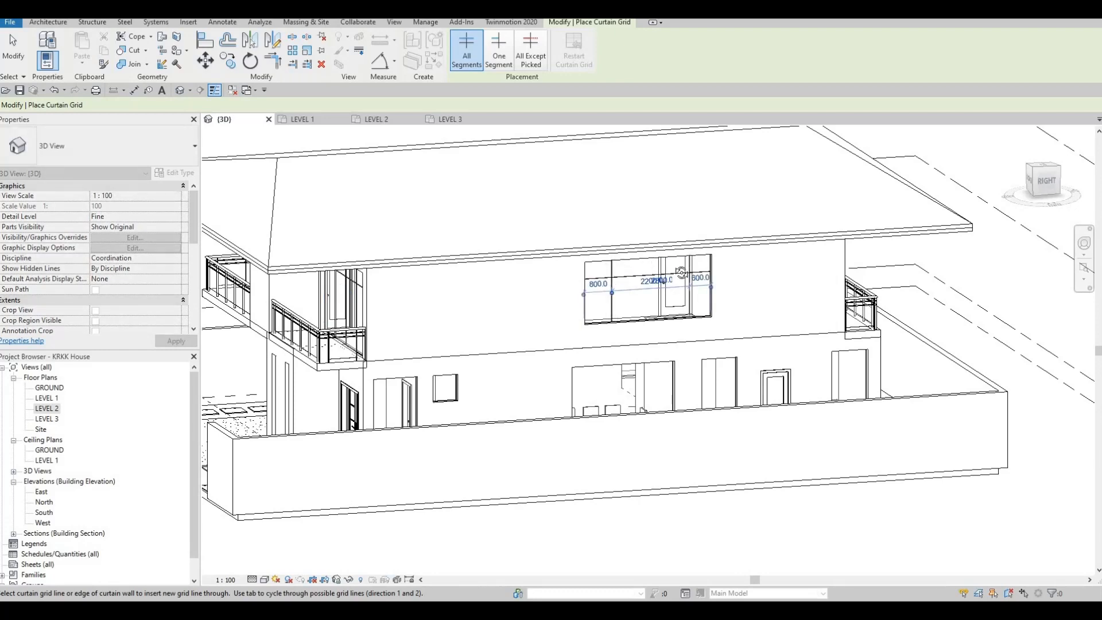
{"action": "middle_click_drag", "start_coordinate": [675, 267], "coordinate": [688, 260], "text": "shift"}
{"action": "scroll", "coordinate": [683, 269], "scroll_direction": "up", "scroll_amount": 2}
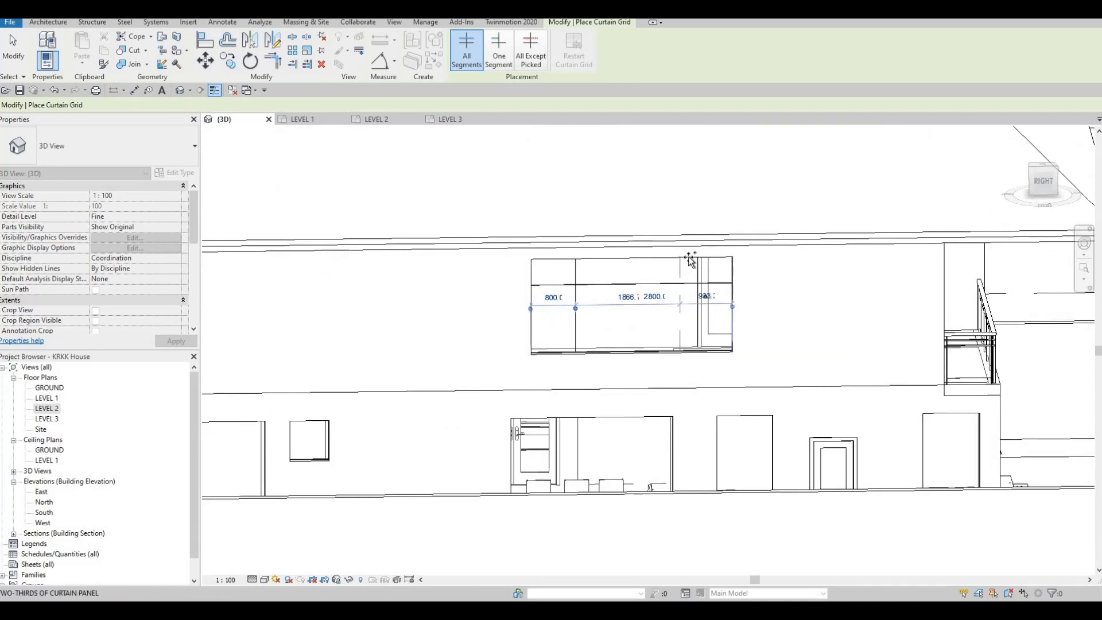
{"action": "scroll", "coordinate": [688, 261], "scroll_direction": "up", "scroll_amount": 3}
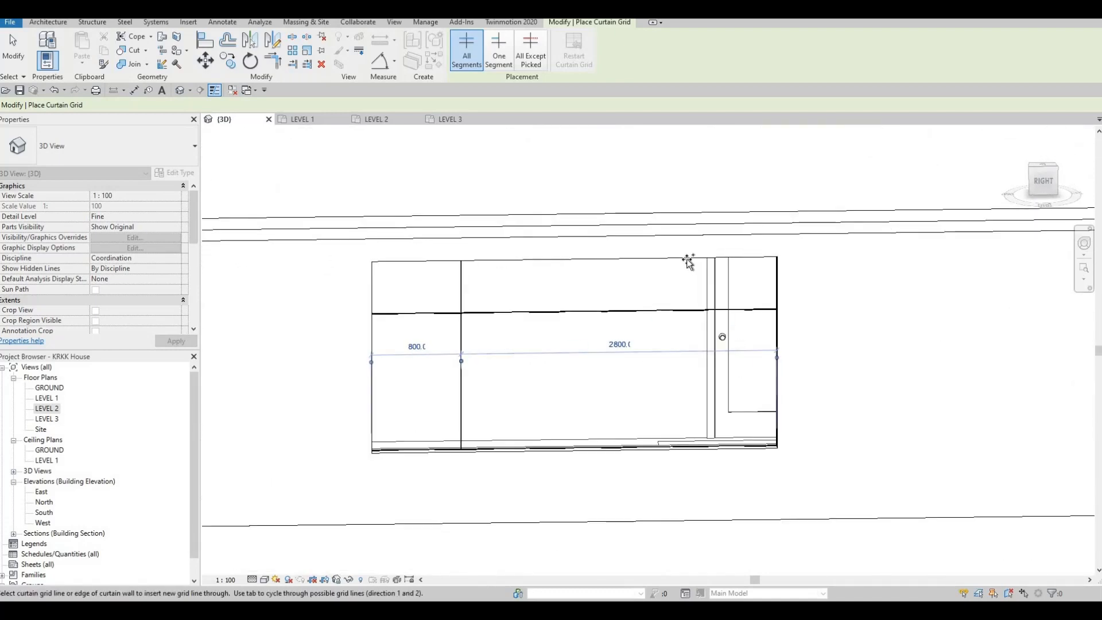
{"action": "left_click", "coordinate": [688, 258]}
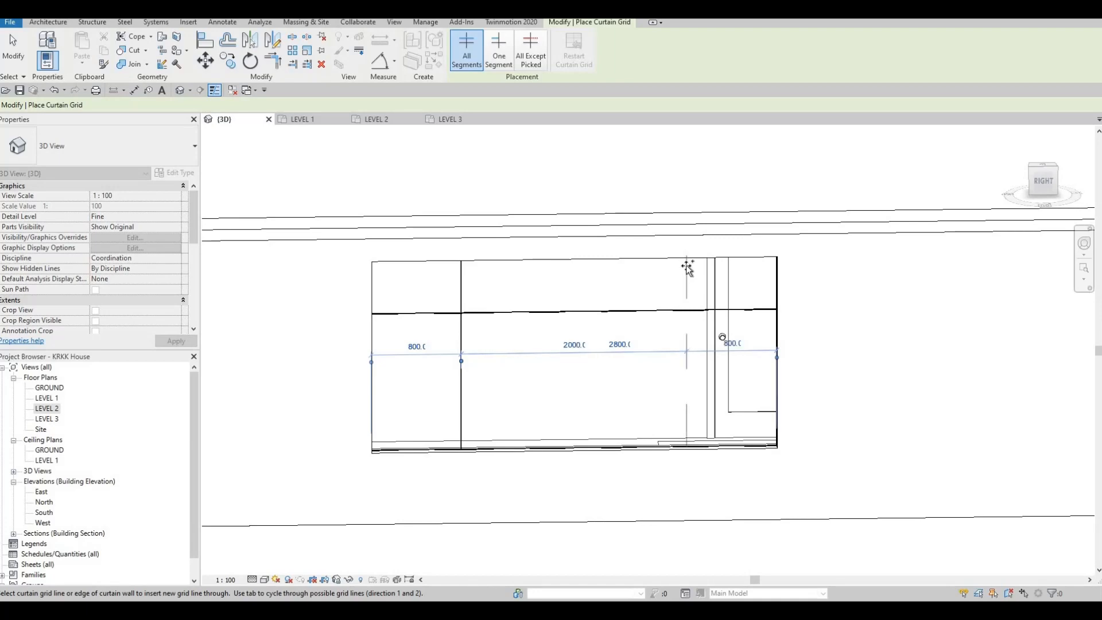
Step: Divide the ground-floor dining window into three equal panels with vertical grid lines and halve the two windows flanking the side door with horizontal ones
{"action": "scroll", "coordinate": [652, 438], "scroll_direction": "down", "scroll_amount": 4}
{"action": "middle_click_drag", "start_coordinate": [652, 438], "coordinate": [568, 410], "text": "shift"}
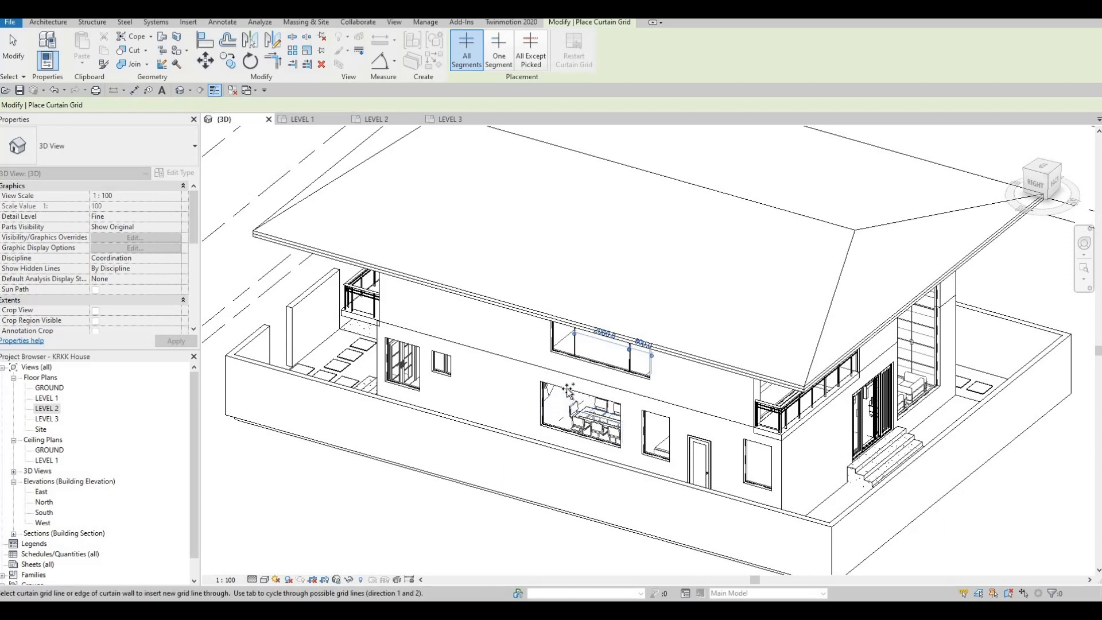
{"action": "left_click", "coordinate": [568, 391]}
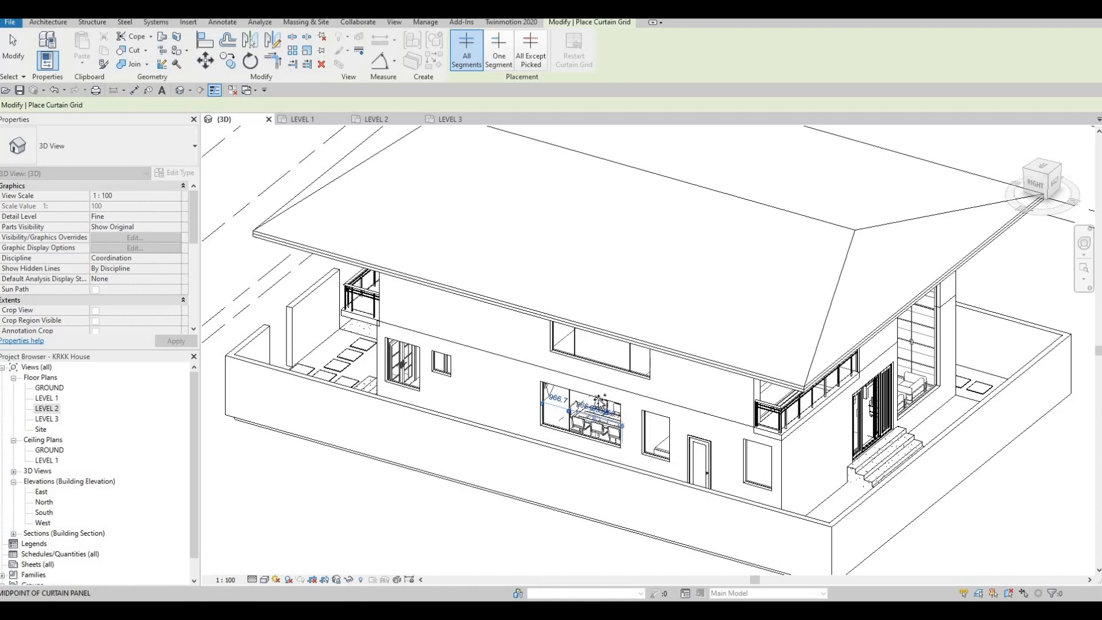
{"action": "scroll", "coordinate": [588, 344], "scroll_direction": "up", "scroll_amount": 4}
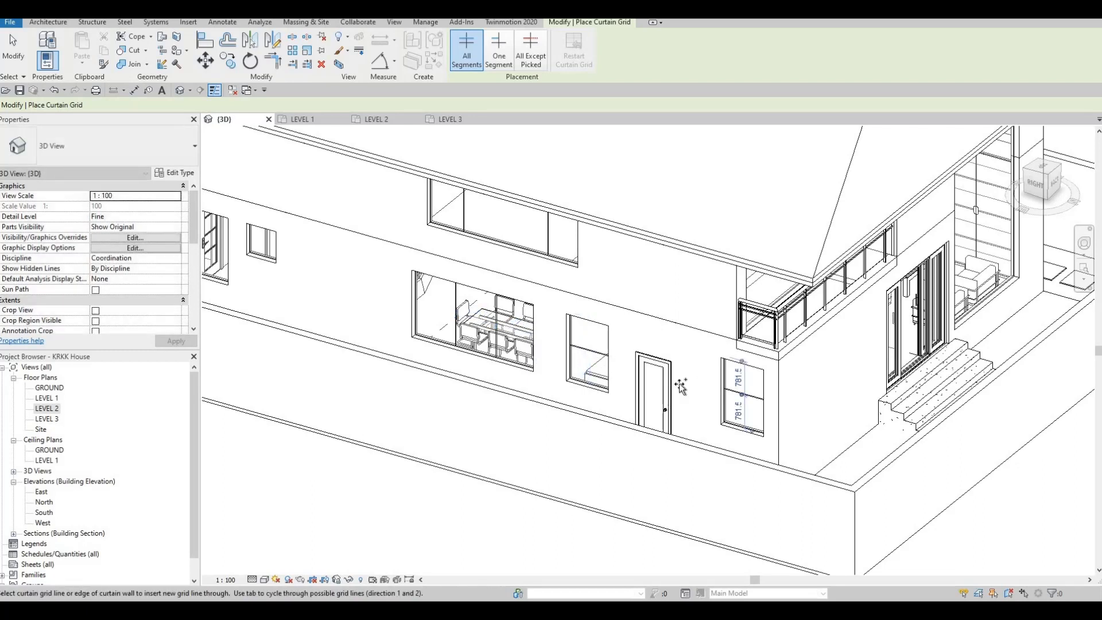
Step: Halve the tall and the small ground-floor windows near the front of the house's right side with vertical curtain grid lines
{"action": "middle_click_drag", "start_coordinate": [681, 386], "coordinate": [683, 335], "text": "shift"}
{"action": "middle_click_drag", "start_coordinate": [746, 367], "coordinate": [826, 376], "text": "shift"}
{"action": "middle_click_drag", "start_coordinate": [218, 334], "coordinate": [752, 333]}
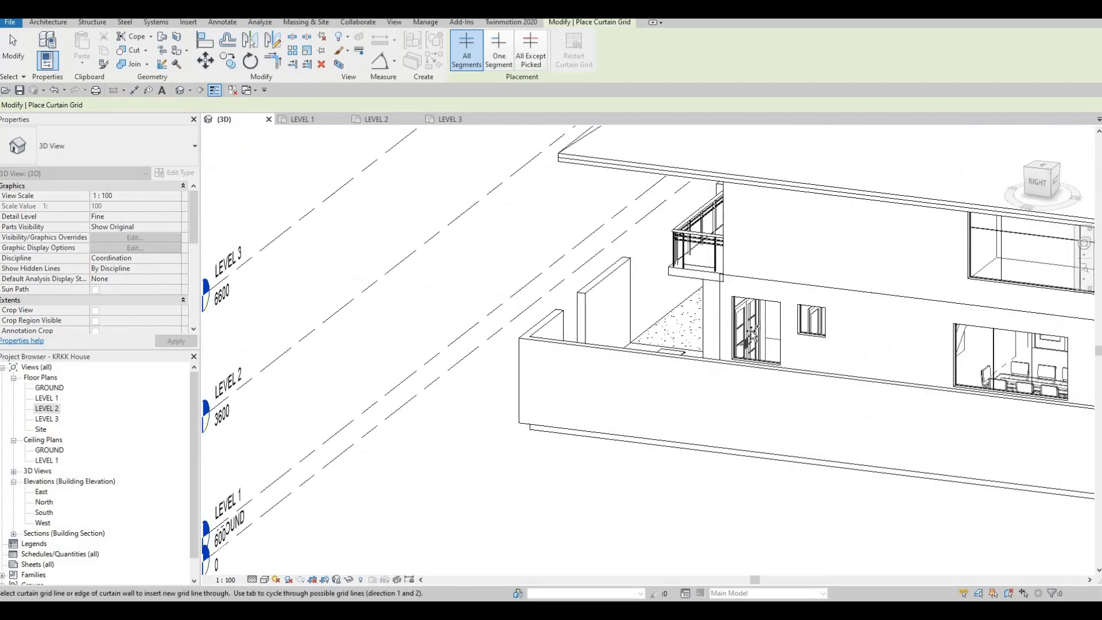
{"action": "scroll", "coordinate": [752, 333], "scroll_direction": "up", "scroll_amount": 3}
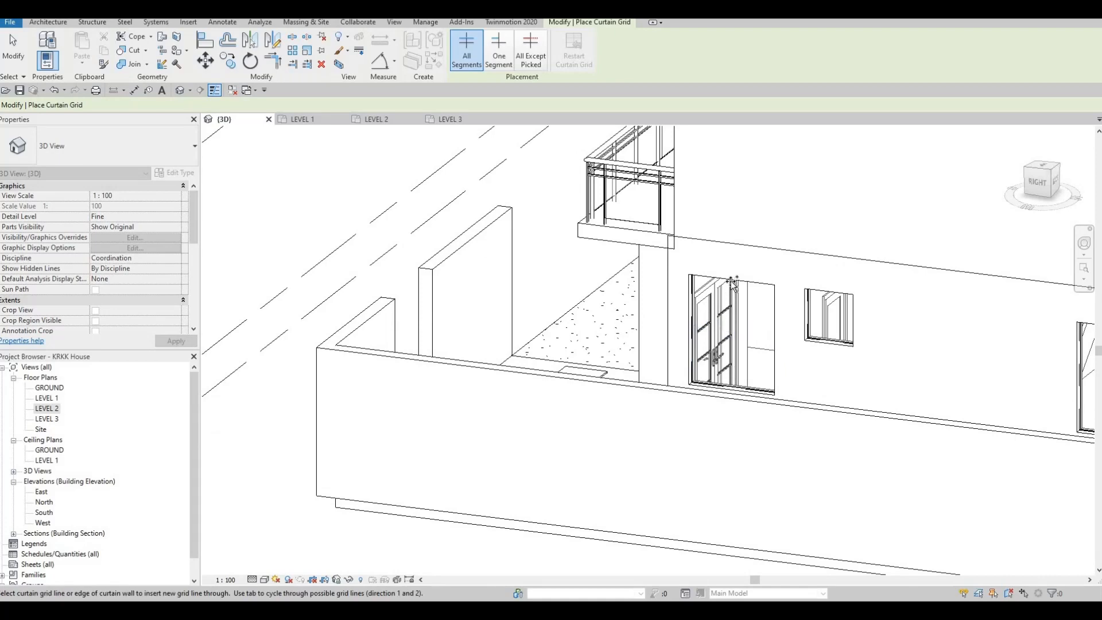
{"action": "left_click", "coordinate": [733, 284]}
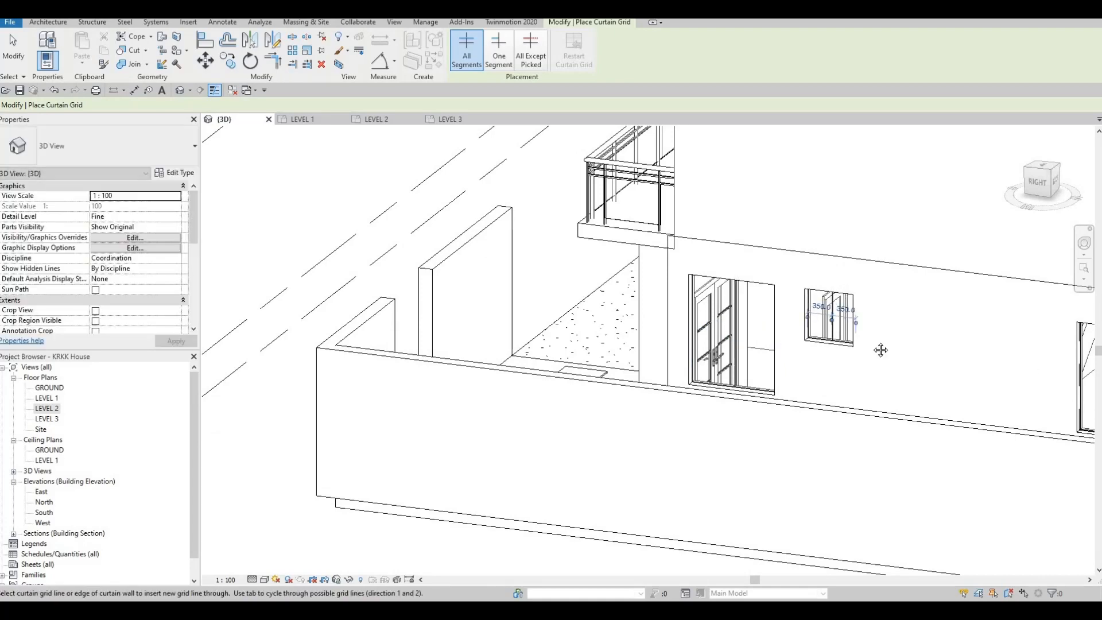
Step: Add vertical curtain grid lines to the left side's large upper bedroom window, 800 mm from its rear edge and about 900 mm from its front edge
{"action": "middle_click_drag", "start_coordinate": [878, 350], "coordinate": [552, 271], "text": "shift"}
{"action": "scroll", "coordinate": [552, 270], "scroll_direction": "up", "scroll_amount": 3}
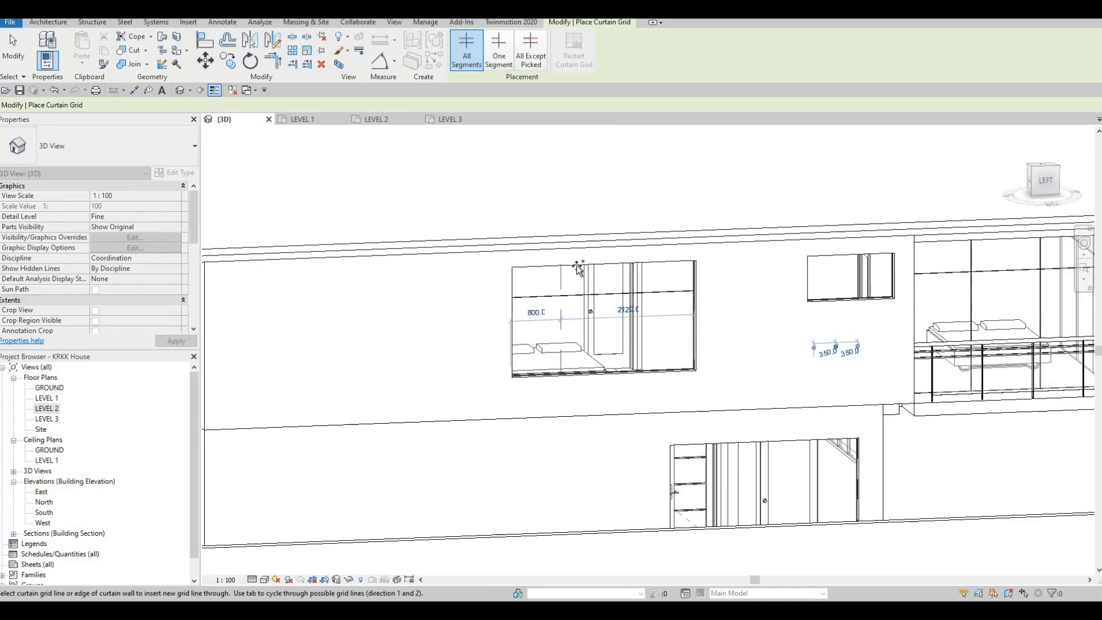
{"action": "left_click", "coordinate": [659, 264]}
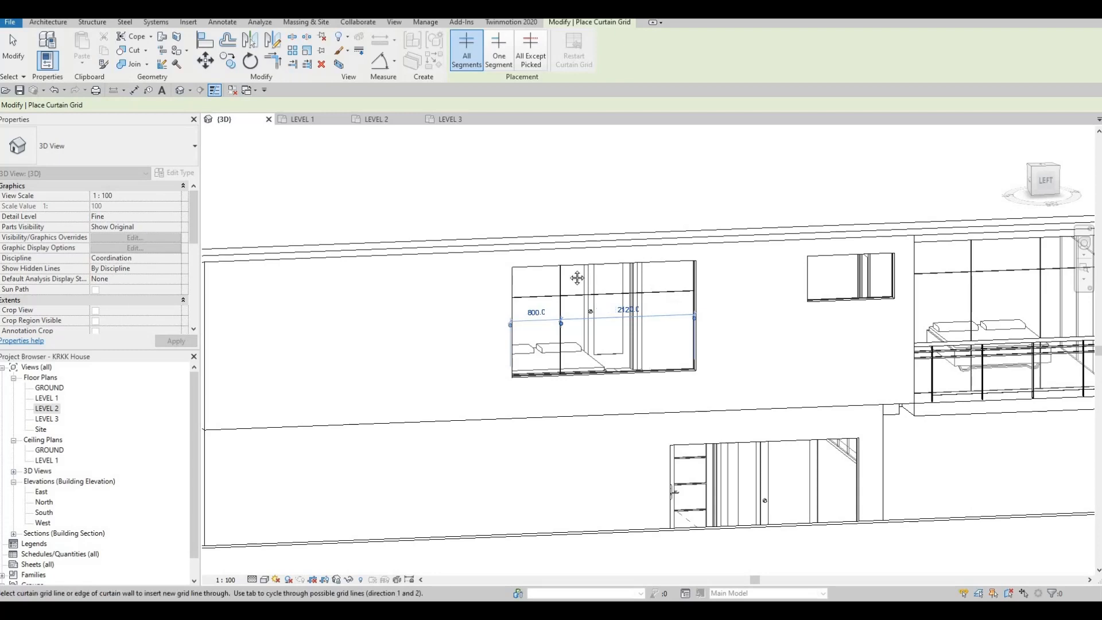
{"action": "middle_click_drag", "start_coordinate": [576, 278], "coordinate": [526, 281], "text": "shift"}
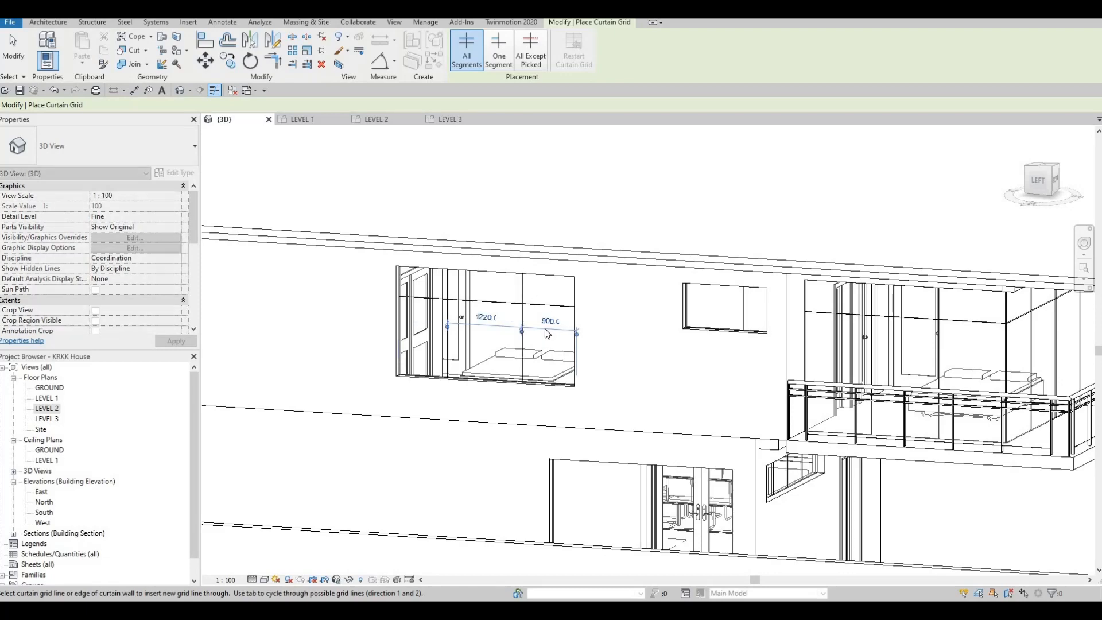
Step: Set the distance between the bedroom window's front edge and its nearest vertical grid line to 800 mm
{"action": "key", "text": "Escape"}
{"action": "key", "text": "Escape"}
{"action": "key", "text": "Escape"}
{"action": "scroll", "coordinate": [526, 312], "scroll_direction": "up", "scroll_amount": 2}
{"action": "left_click", "coordinate": [510, 320]}
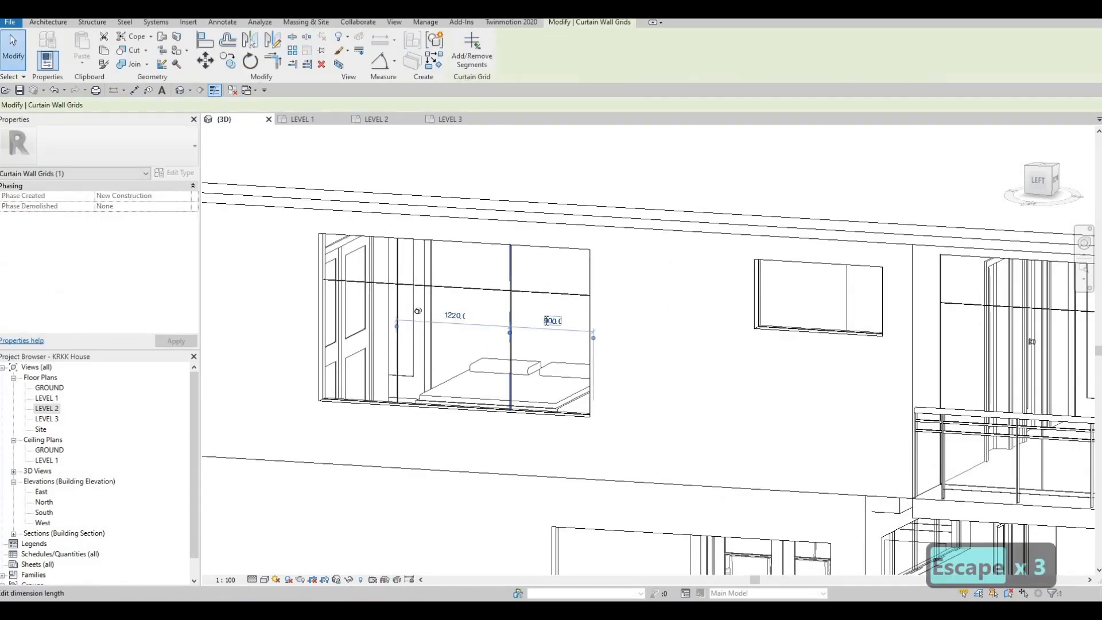
{"action": "left_click", "coordinate": [539, 318]}
{"action": "type", "text": "800"}
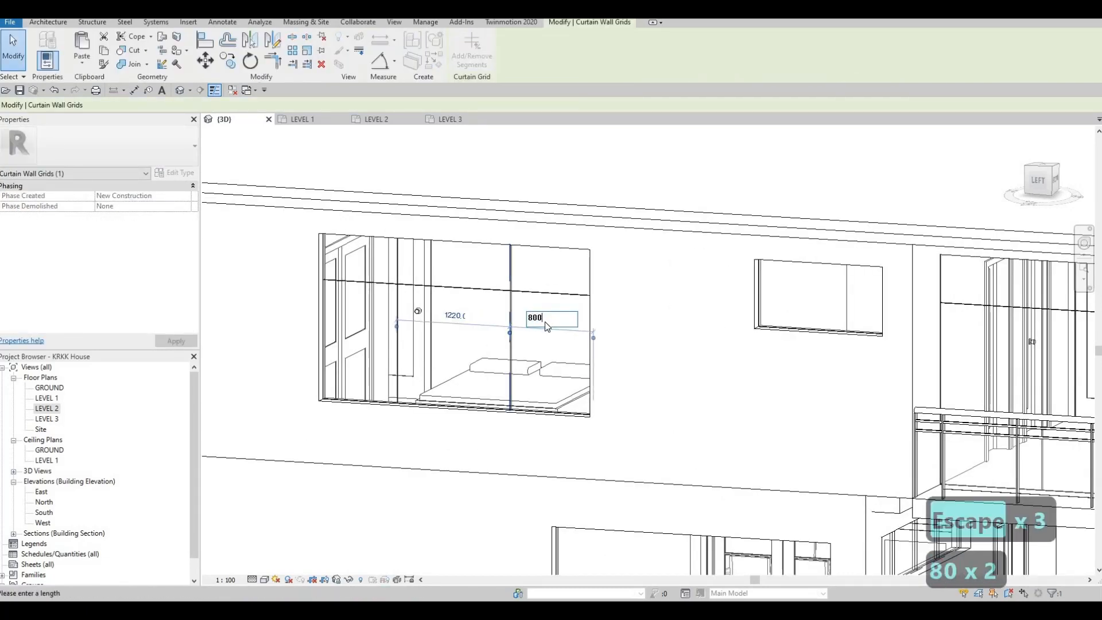
{"action": "key", "text": "Return"}
{"action": "key", "text": "Escape"}
{"action": "key", "text": "Escape"}
Step: Add a horizontal curtain grid line about 600 mm below the top of the wide ground-floor window on the house's left side
{"action": "left_click", "coordinate": [325, 53]}
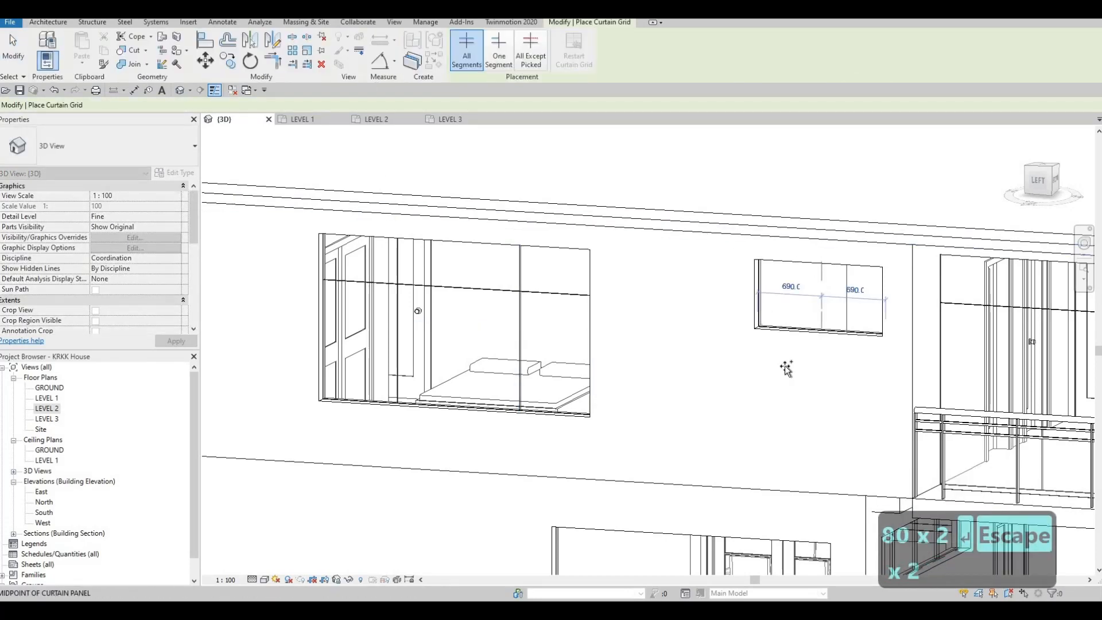
{"action": "scroll", "coordinate": [708, 201], "scroll_direction": "down", "scroll_amount": 4}
{"action": "middle_click_drag", "start_coordinate": [708, 202], "coordinate": [721, 236], "text": "shift"}
{"action": "scroll", "coordinate": [712, 232], "scroll_direction": "up", "scroll_amount": 4}
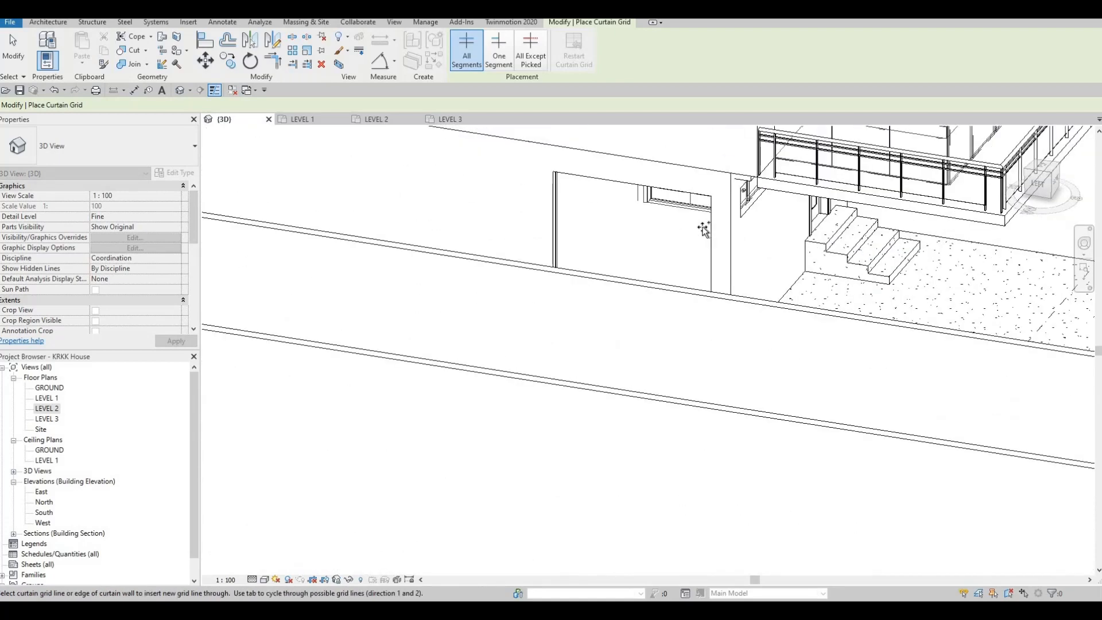
{"action": "left_click", "coordinate": [577, 203]}
{"action": "key", "text": "Escape"}
{"action": "key", "text": "Escape"}
Step: Set the horizontal grid line's distance from the top of the ground-floor window to 500 mm
{"action": "left_click", "coordinate": [632, 200]}
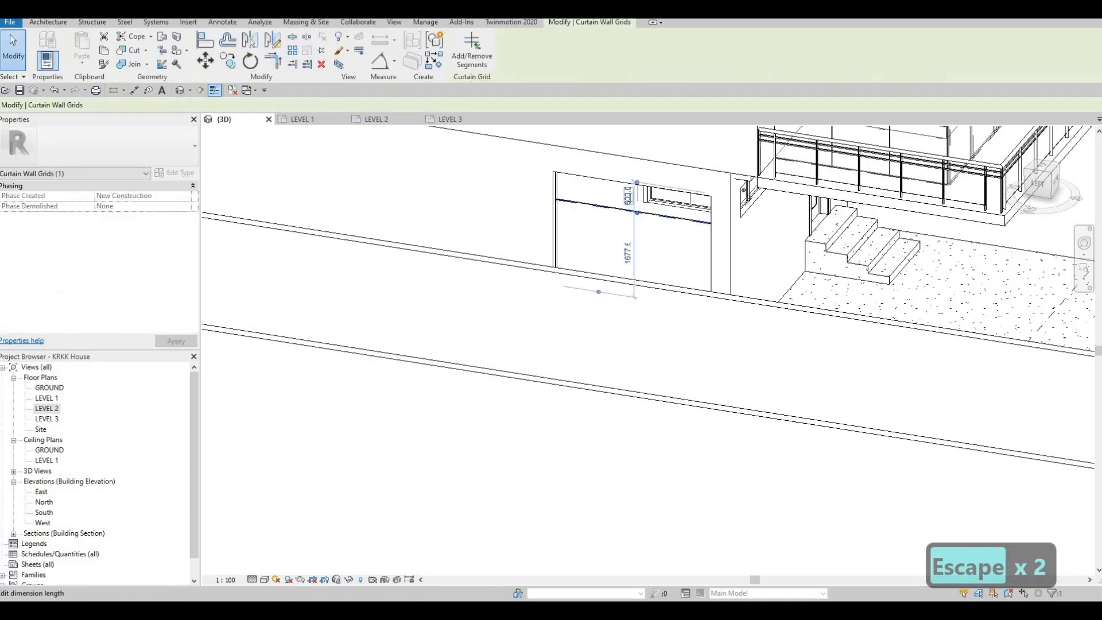
{"action": "left_click", "coordinate": [631, 200]}
{"action": "type", "text": "500"}
{"action": "key", "text": "Return"}
{"action": "key", "text": "Escape"}
{"action": "key", "text": "Escape"}
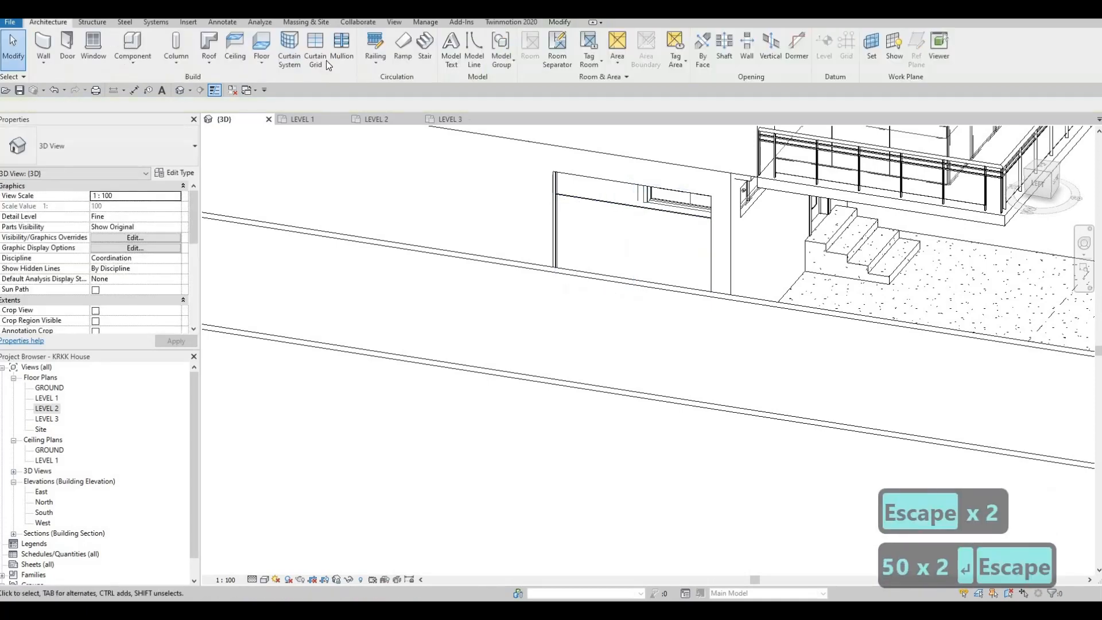
Step: Divide the left side's wide ground-floor window into three 1000 mm panels with vertical curtain grid lines
{"action": "left_click", "coordinate": [317, 48]}
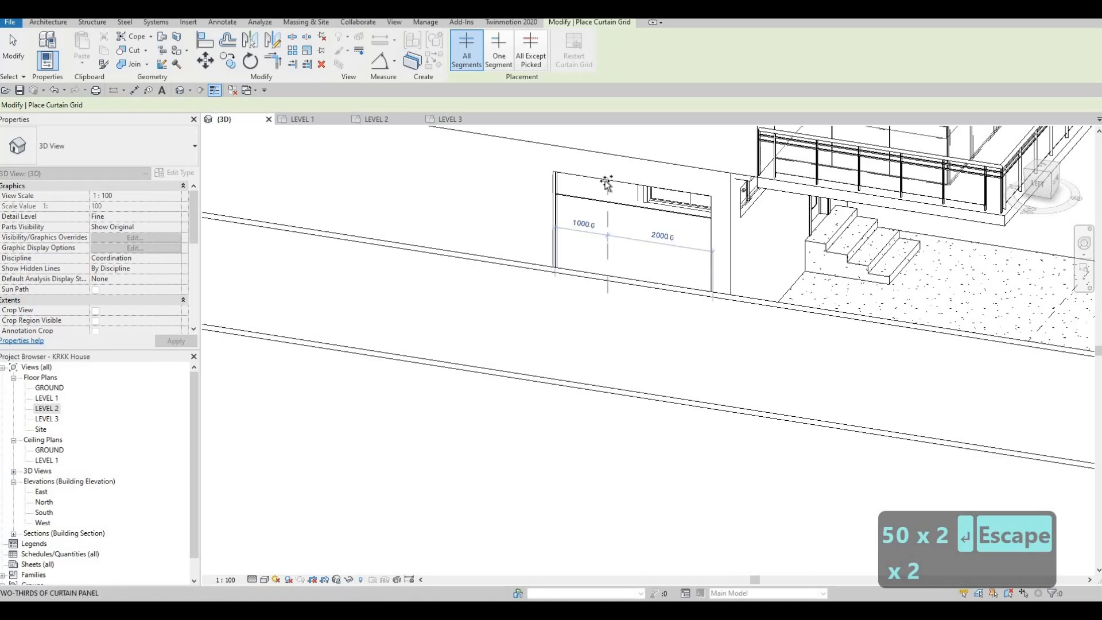
{"action": "left_click", "coordinate": [606, 184]}
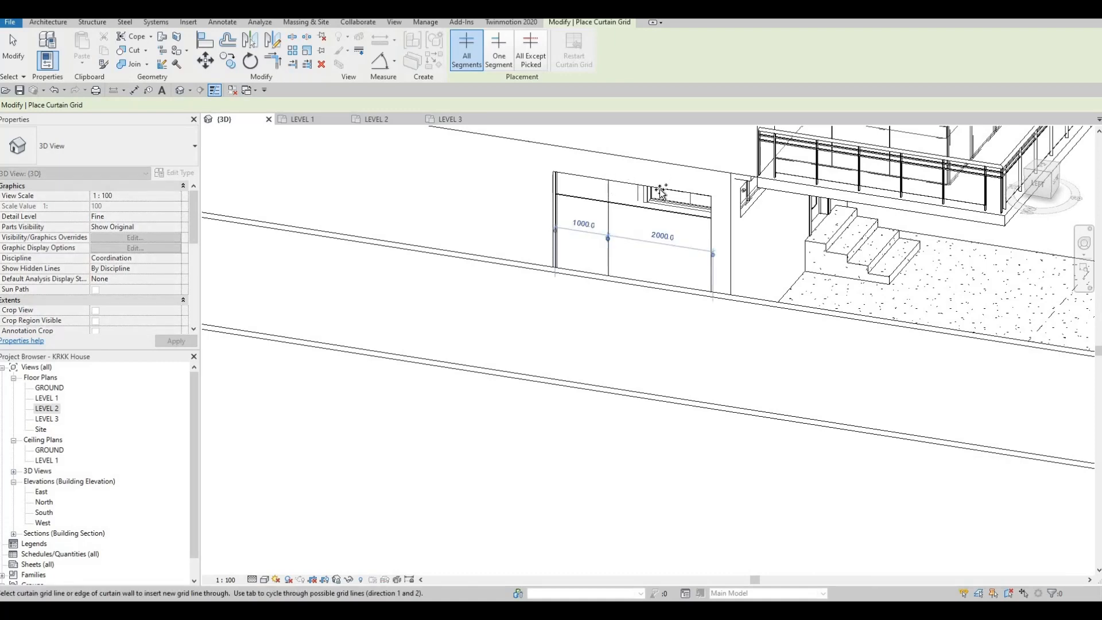
{"action": "middle_click_drag", "start_coordinate": [528, 197], "coordinate": [645, 293], "text": "shift"}
Step: Divide the upper rear balcony's curtain wall into four 1050 mm panels with vertical grid lines
{"action": "middle_click_drag", "start_coordinate": [445, 230], "coordinate": [552, 247]}
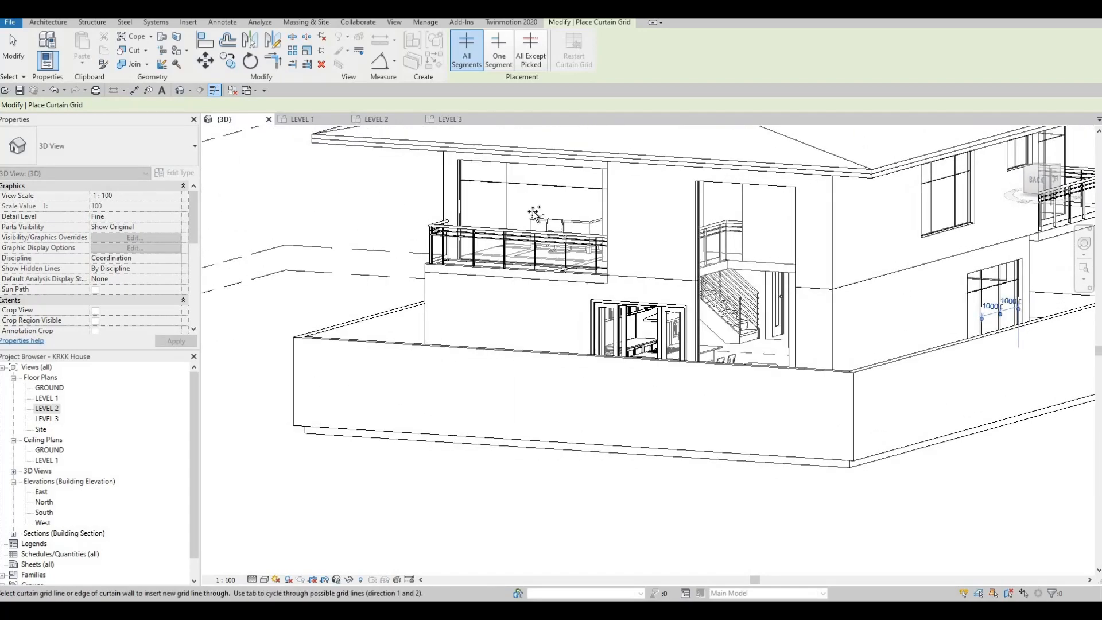
{"action": "middle_click_drag", "start_coordinate": [649, 292], "coordinate": [525, 314], "text": "shift"}
{"action": "middle_click_drag", "start_coordinate": [599, 313], "coordinate": [397, 295], "text": "shift"}
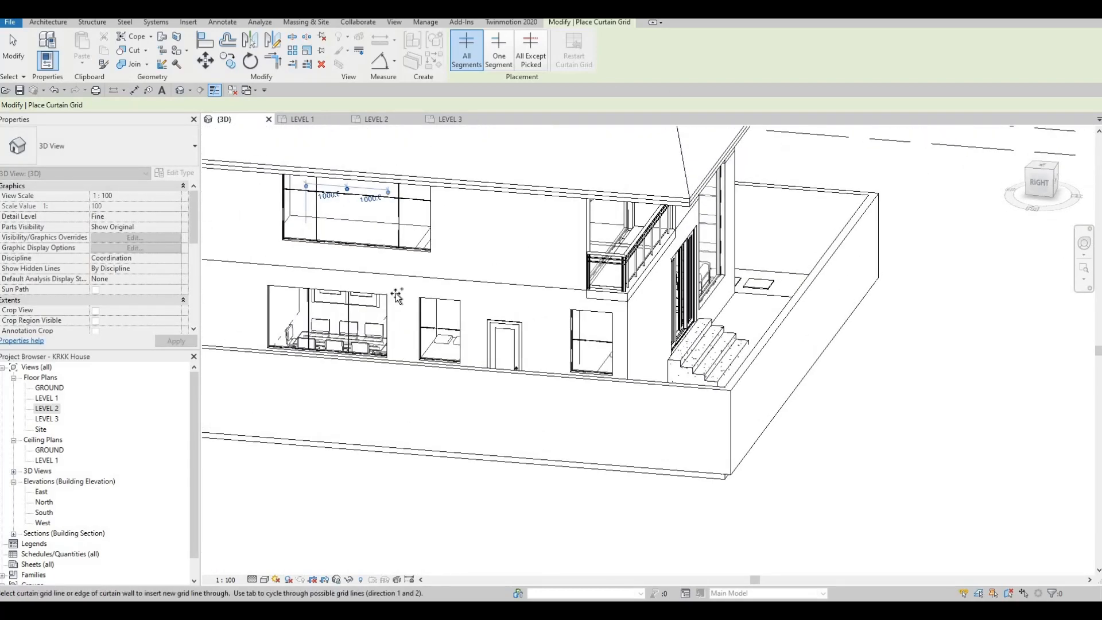
{"action": "middle_click_drag", "start_coordinate": [244, 268], "coordinate": [544, 341], "text": "shift"}
{"action": "scroll", "coordinate": [735, 319], "scroll_direction": "down", "scroll_amount": 4}
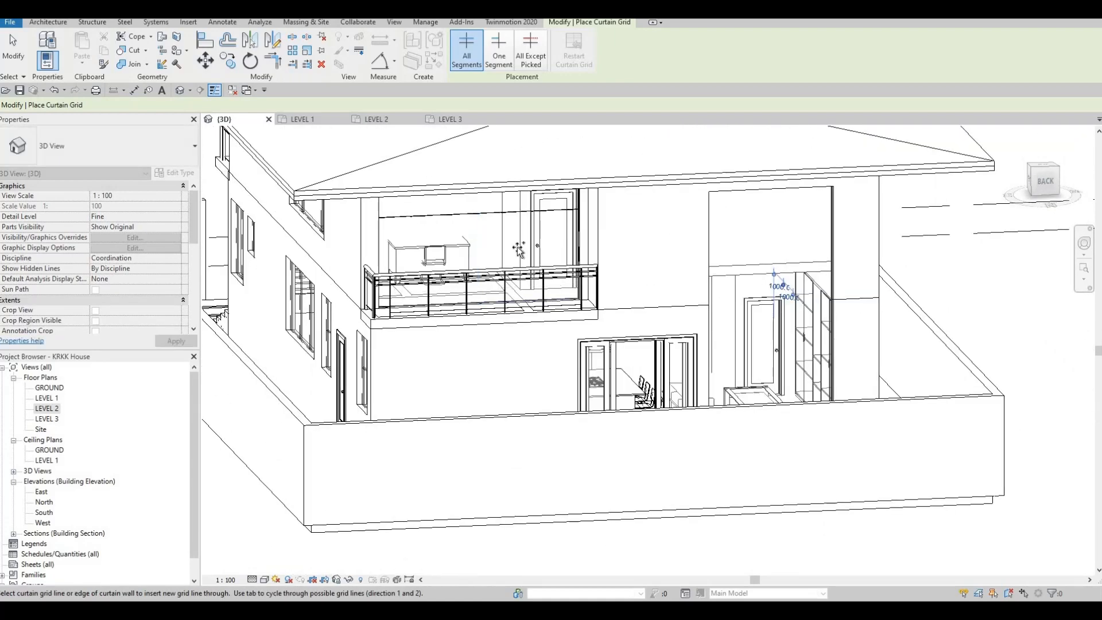
{"action": "scroll", "coordinate": [494, 264], "scroll_direction": "up", "scroll_amount": 5}
{"action": "middle_click_drag", "start_coordinate": [508, 276], "coordinate": [514, 207], "text": "shift"}
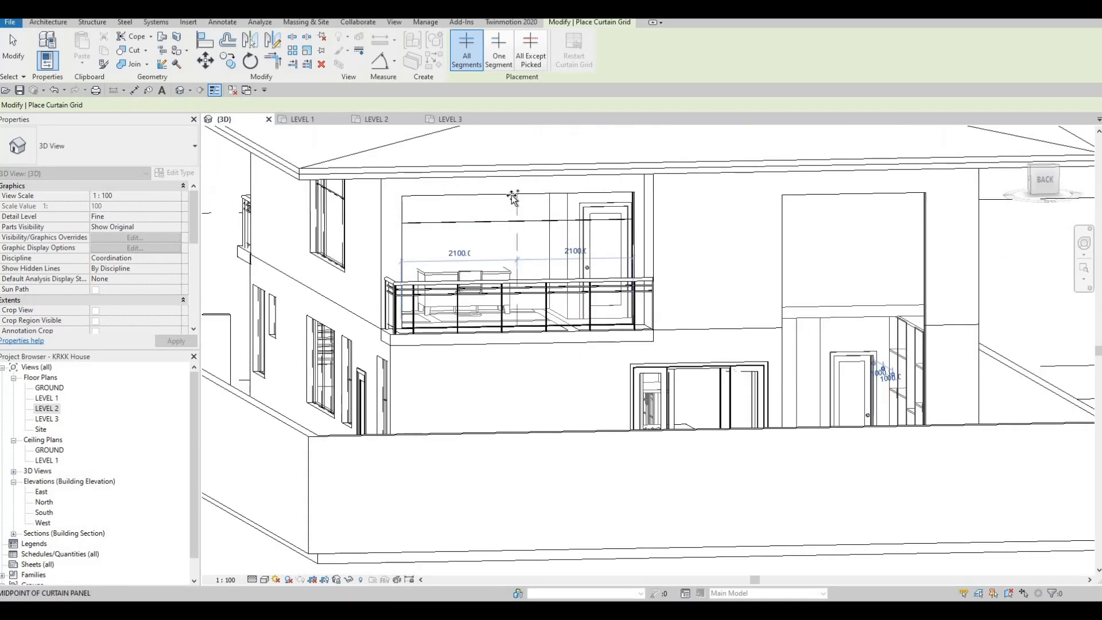
{"action": "left_click", "coordinate": [455, 196]}
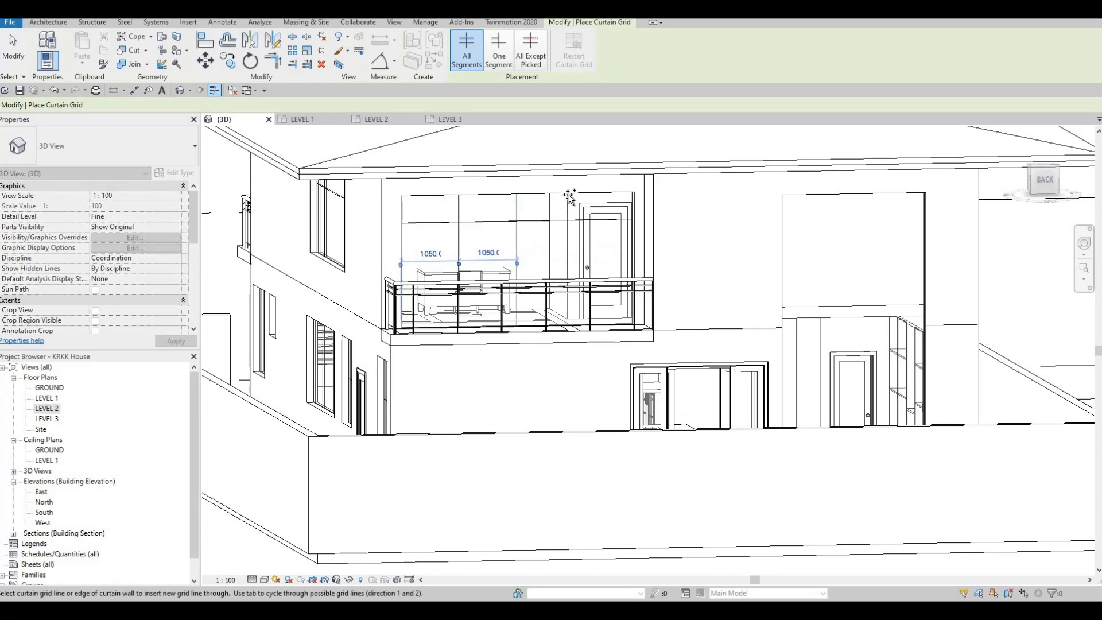
Step: Divide the tall double-height curtain wall at the rear into three equal panels about 867 mm wide with vertical grid lines
{"action": "scroll", "coordinate": [717, 298], "scroll_direction": "down", "scroll_amount": 6}
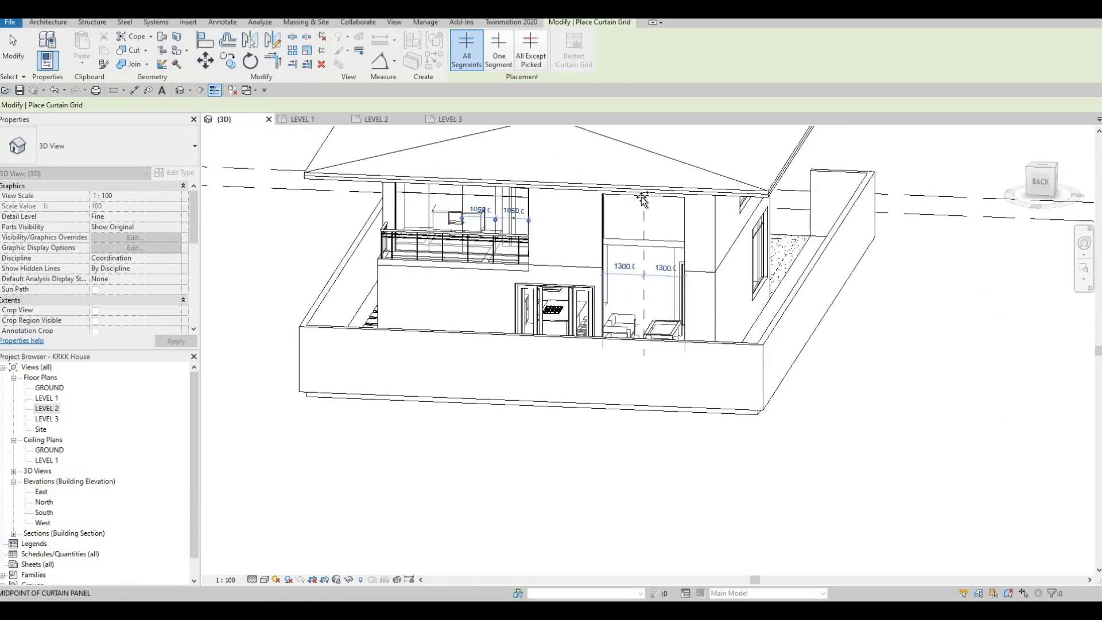
{"action": "scroll", "coordinate": [642, 198], "scroll_direction": "up", "scroll_amount": 2}
{"action": "left_click", "coordinate": [633, 198]}
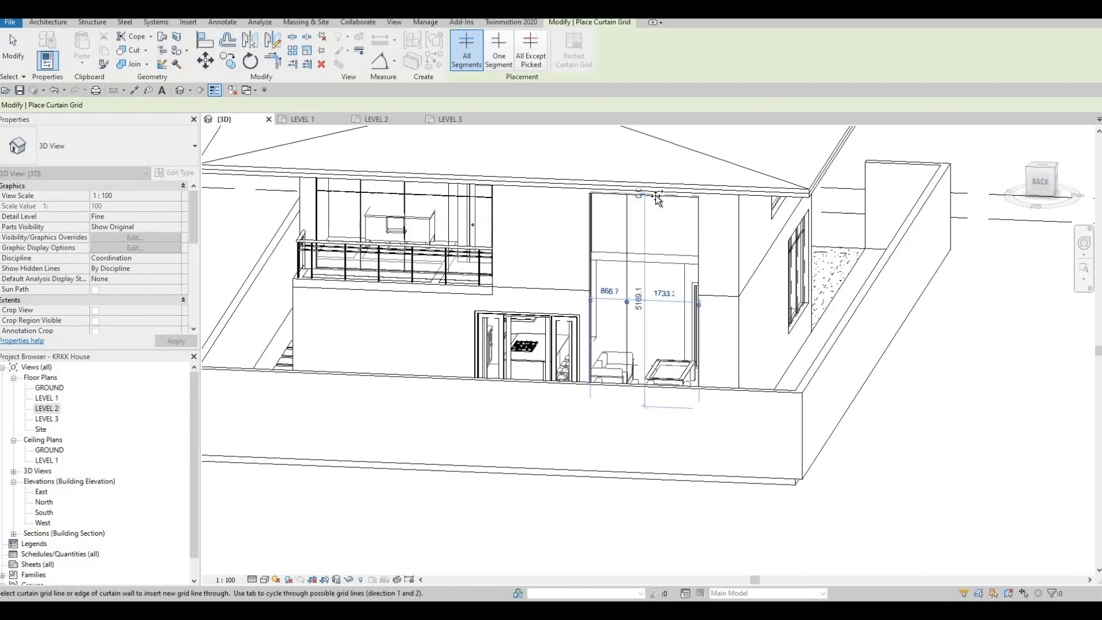
{"action": "left_click", "coordinate": [666, 225]}
Step: Add a one-segment horizontal grid line about 1100 mm below the top in the tall rear curtain wall's column nearest the balcony
{"action": "middle_click_drag", "start_coordinate": [666, 225], "coordinate": [591, 227], "text": "shift"}
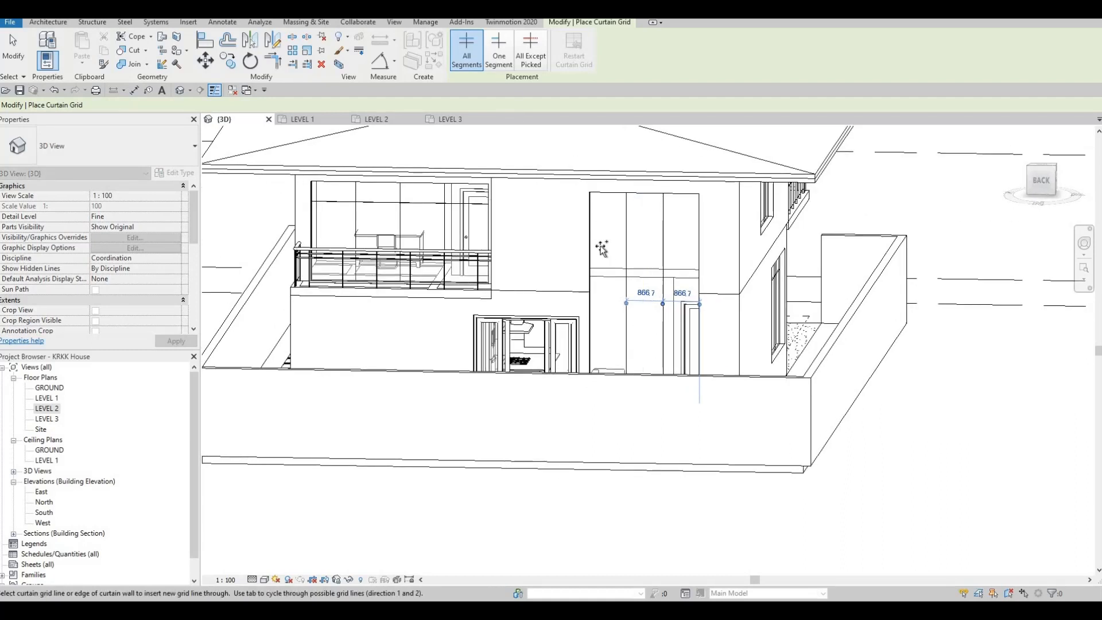
{"action": "left_click", "coordinate": [592, 237]}
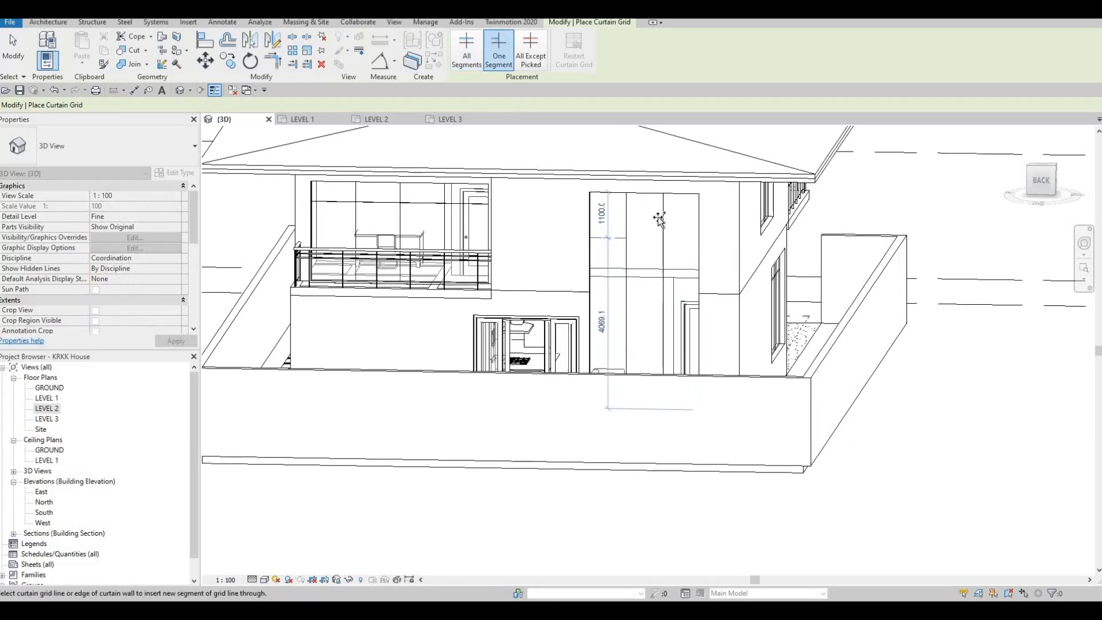
Step: Add one-segment horizontal grid lines to the tall rear curtain wall, about 550 mm below the top in the middle column and 1500 mm in the outer
{"action": "scroll", "coordinate": [623, 212], "scroll_direction": "up", "scroll_amount": 4}
{"action": "left_click", "coordinate": [617, 210]}
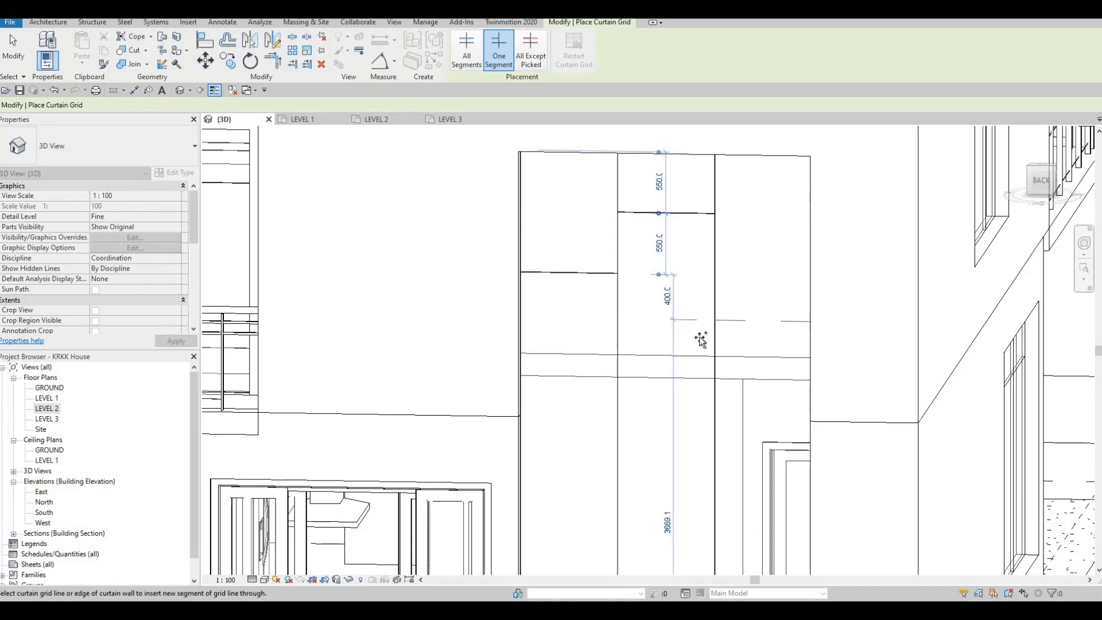
{"action": "left_click", "coordinate": [715, 321]}
Step: Add middle-column horizontal segments about 240 mm and 1500 mm below the outer column's line, plus a balcony-side segment 700 mm below the first
{"action": "middle_click_drag", "start_coordinate": [663, 363], "coordinate": [675, 237]}
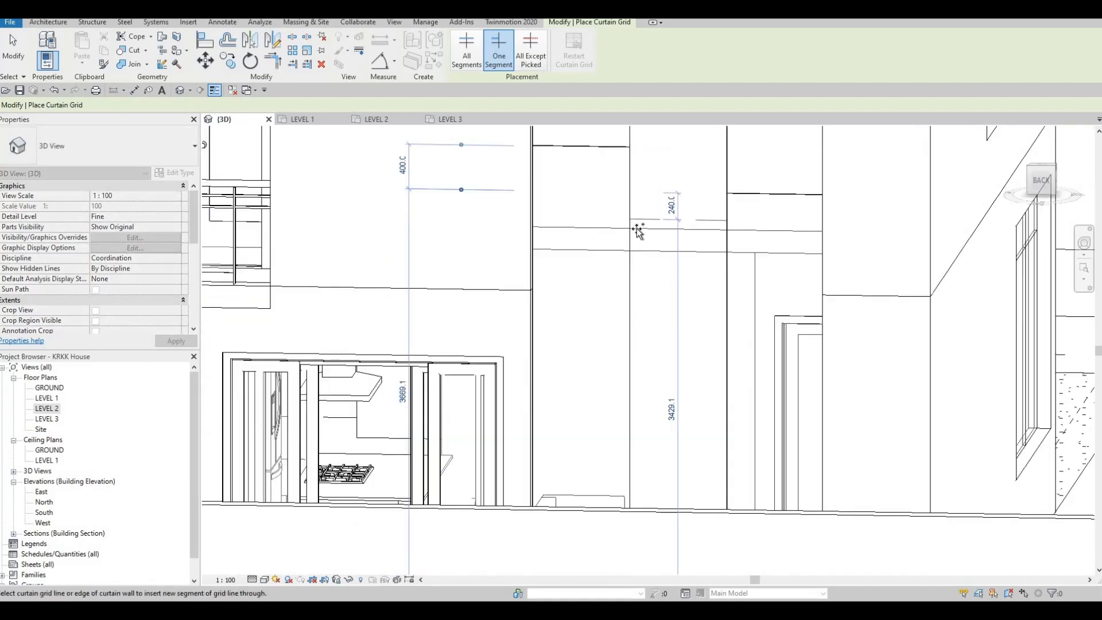
{"action": "left_click", "coordinate": [647, 319]}
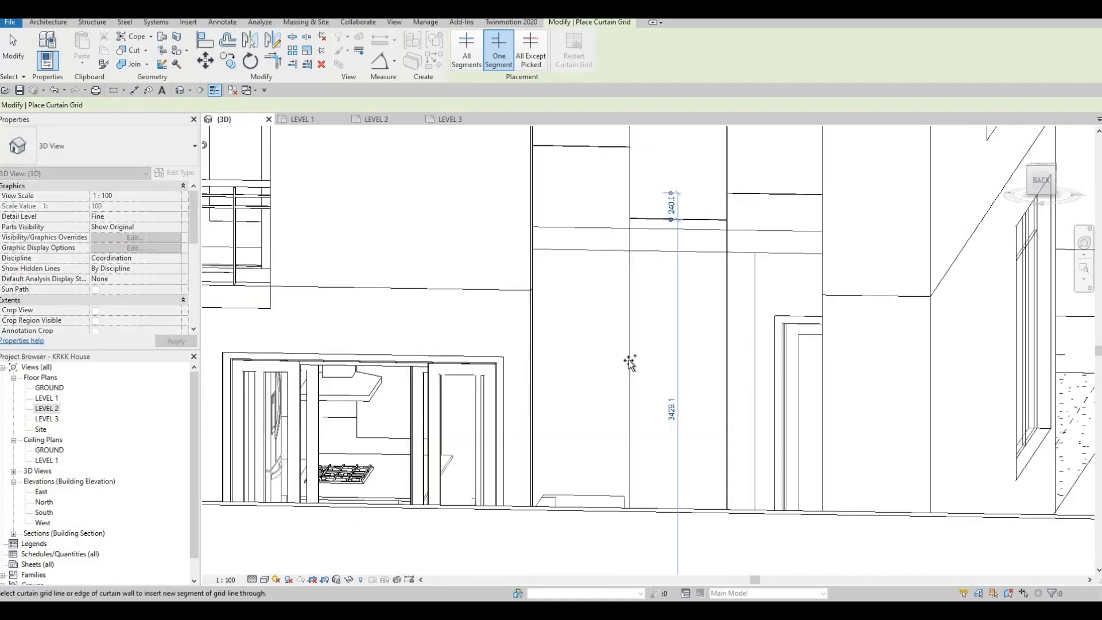
{"action": "left_click", "coordinate": [632, 360]}
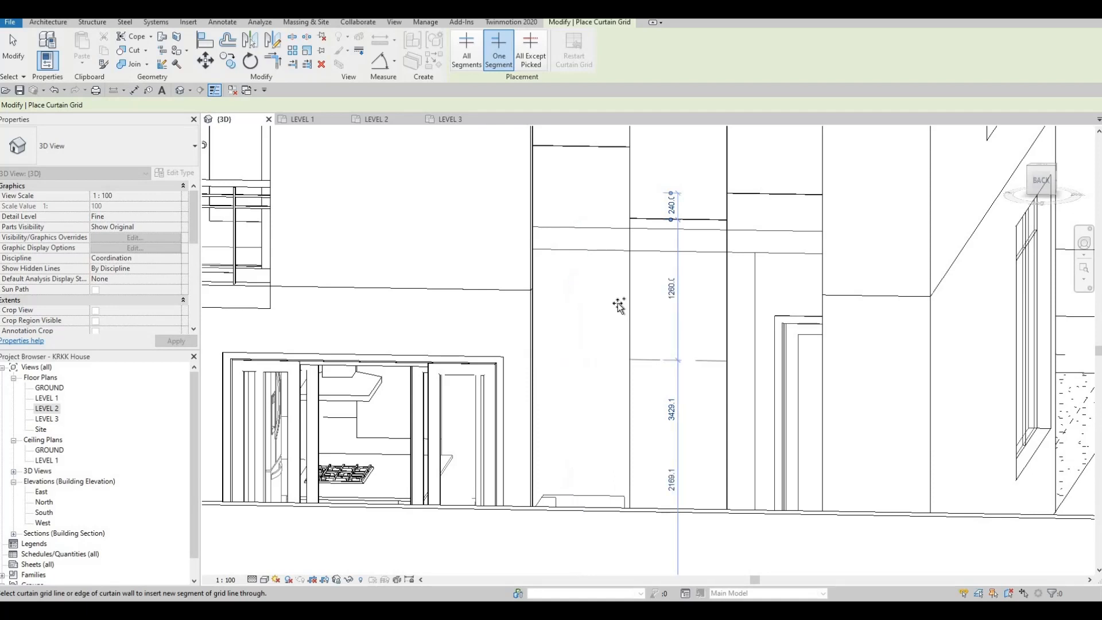
{"action": "left_click", "coordinate": [629, 296]}
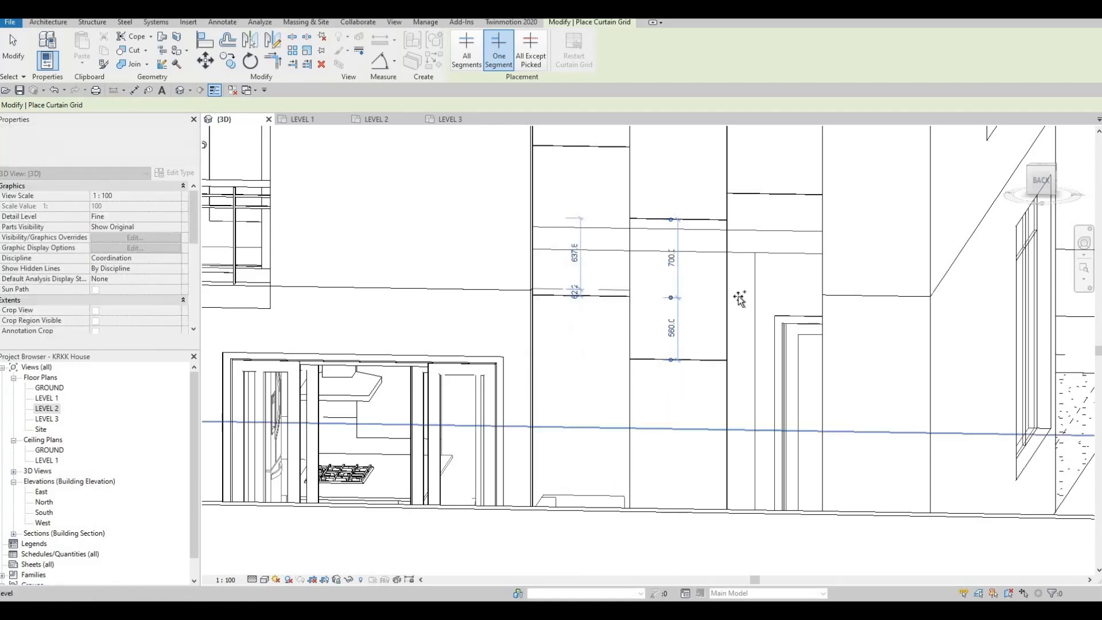
Step: Add outer-column horizontal grid segments about 275 mm below the top and about 467 mm below the middle column's second line
{"action": "middle_click_drag", "start_coordinate": [756, 152], "coordinate": [757, 290]}
{"action": "left_click", "coordinate": [730, 192]}
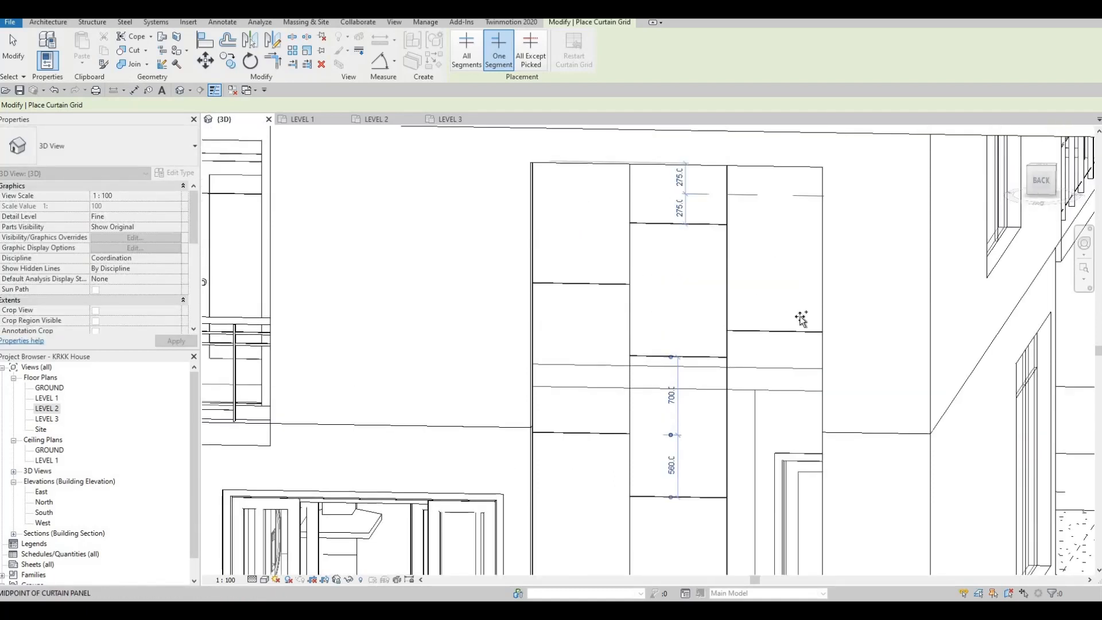
{"action": "middle_click_drag", "start_coordinate": [722, 416], "coordinate": [696, 312]}
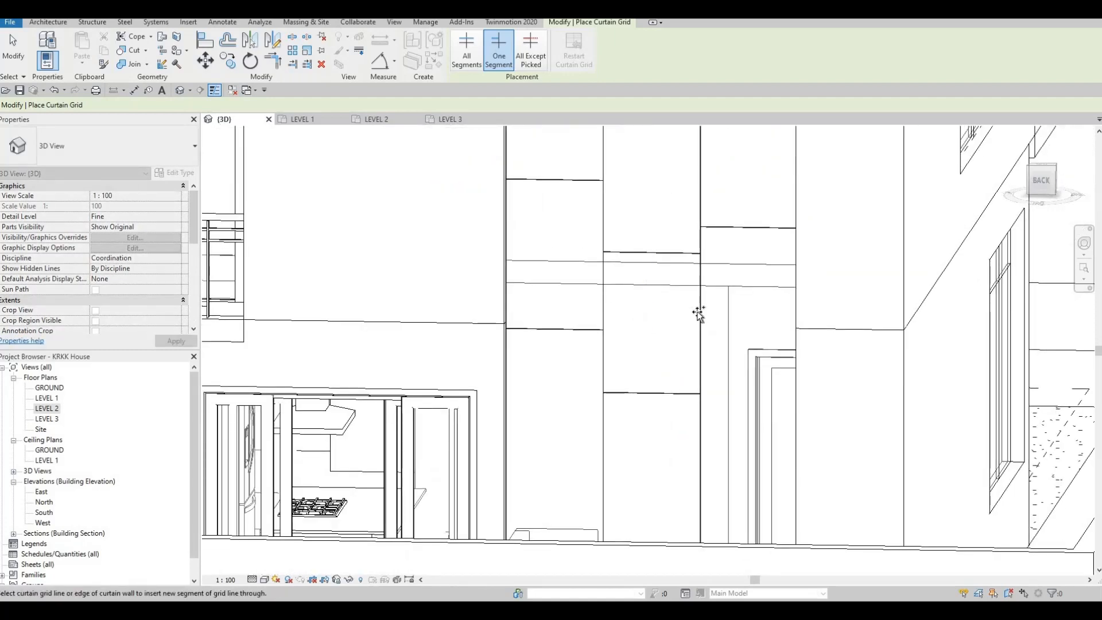
{"action": "left_click", "coordinate": [702, 312]}
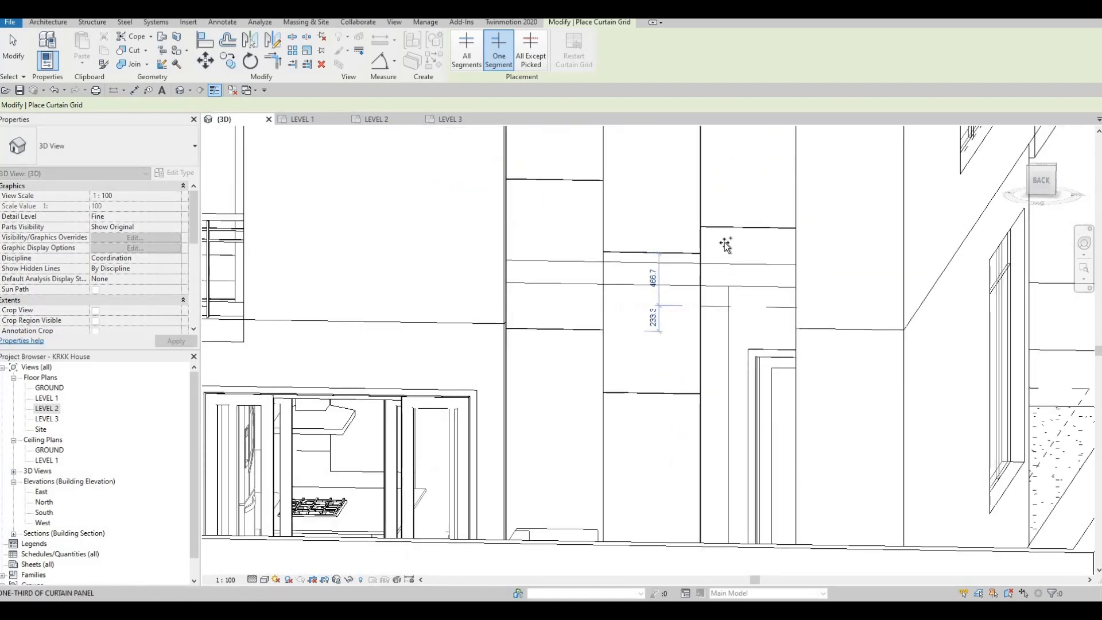
Step: Continue the tall wall's staggered horizontal segments, about 200 mm (outer) and 656 mm (middle) below the middle's third line, and midway between them (balcony-side)
{"action": "middle_click_drag", "start_coordinate": [702, 420], "coordinate": [704, 246]}
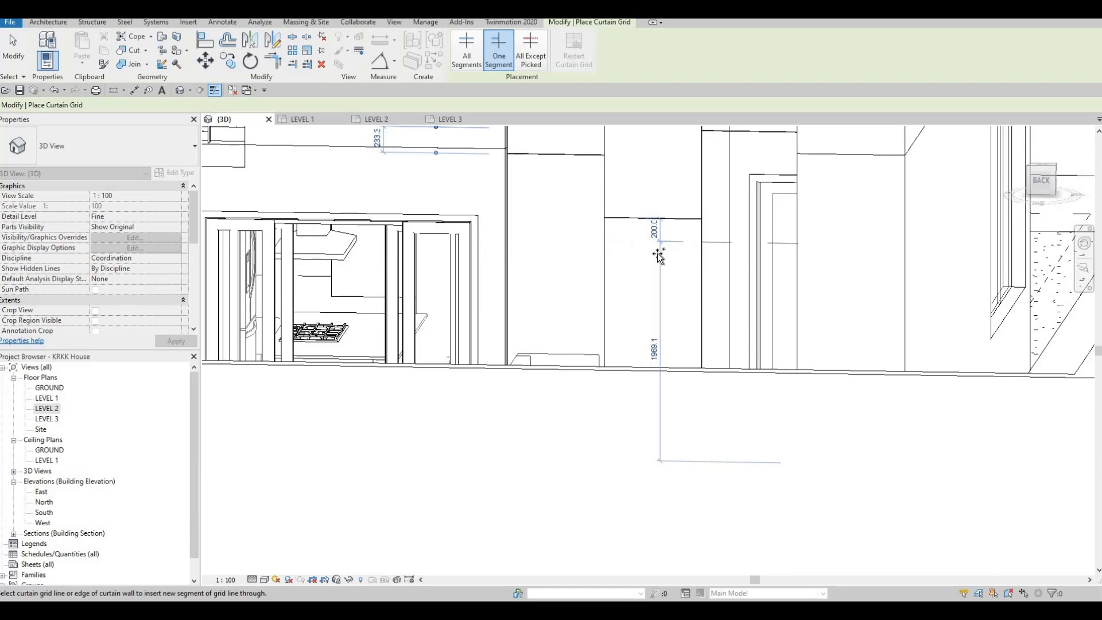
{"action": "left_click", "coordinate": [669, 185]}
{"action": "scroll", "coordinate": [668, 218], "scroll_direction": "down", "scroll_amount": 2}
{"action": "middle_click_drag", "start_coordinate": [669, 218], "coordinate": [631, 213], "text": "shift"}
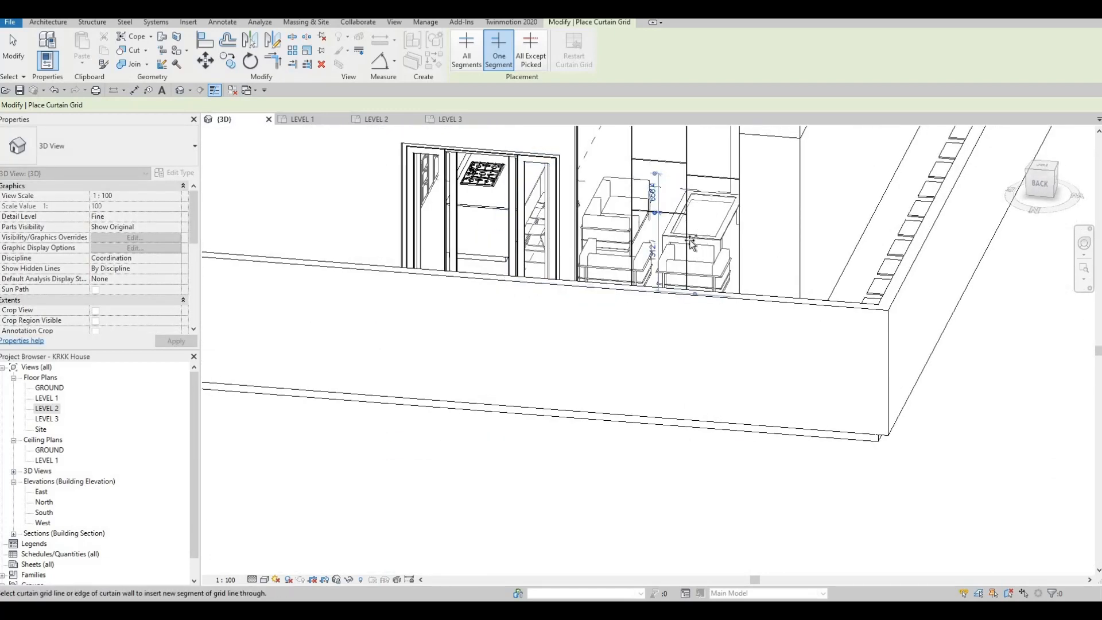
{"action": "middle_click_drag", "start_coordinate": [630, 192], "coordinate": [686, 306]}
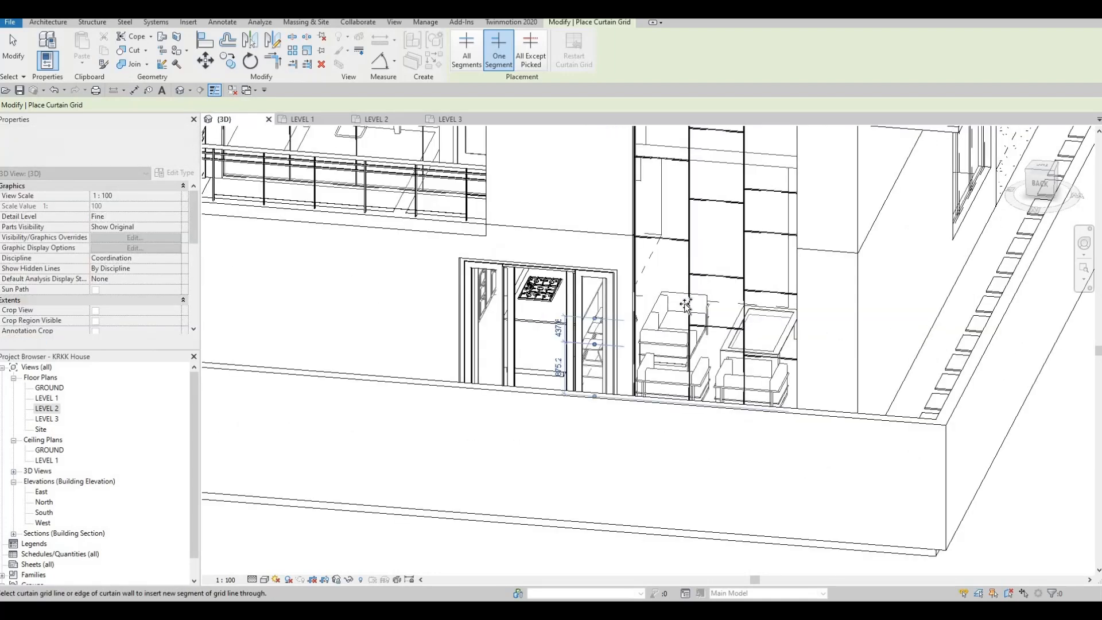
{"action": "left_click", "coordinate": [687, 306]}
Step: Add the lowest one-segment horizontal grid lines near the tall curtain wall's base, snapping to panel midpoint and one-third positions
{"action": "middle_click_drag", "start_coordinate": [686, 377], "coordinate": [677, 237]}
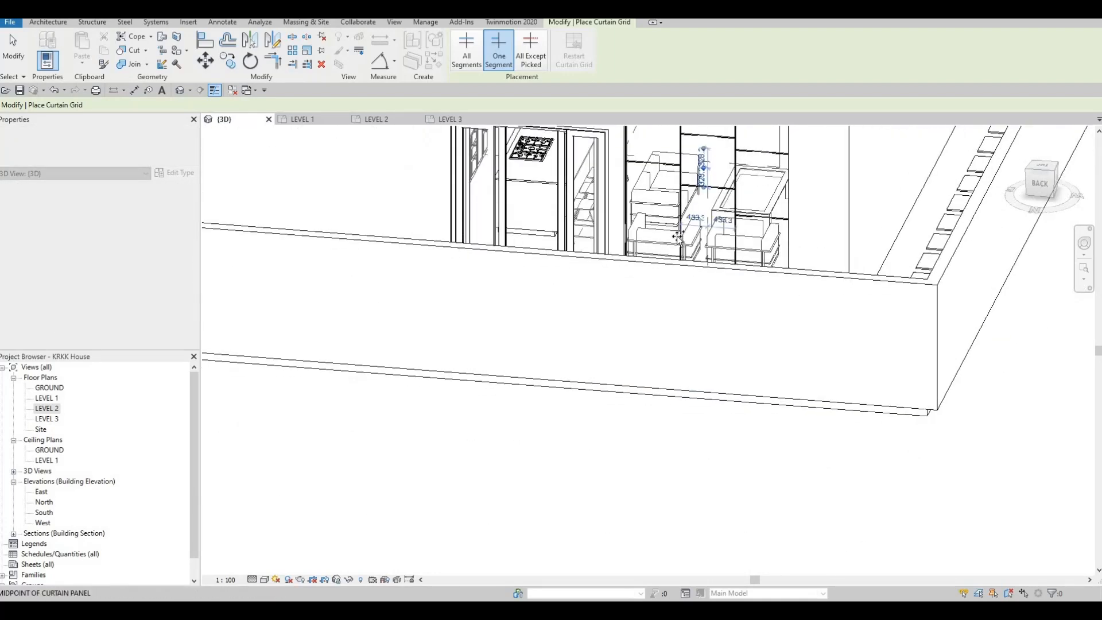
{"action": "middle_click_drag", "start_coordinate": [725, 295], "coordinate": [745, 250], "text": "shift"}
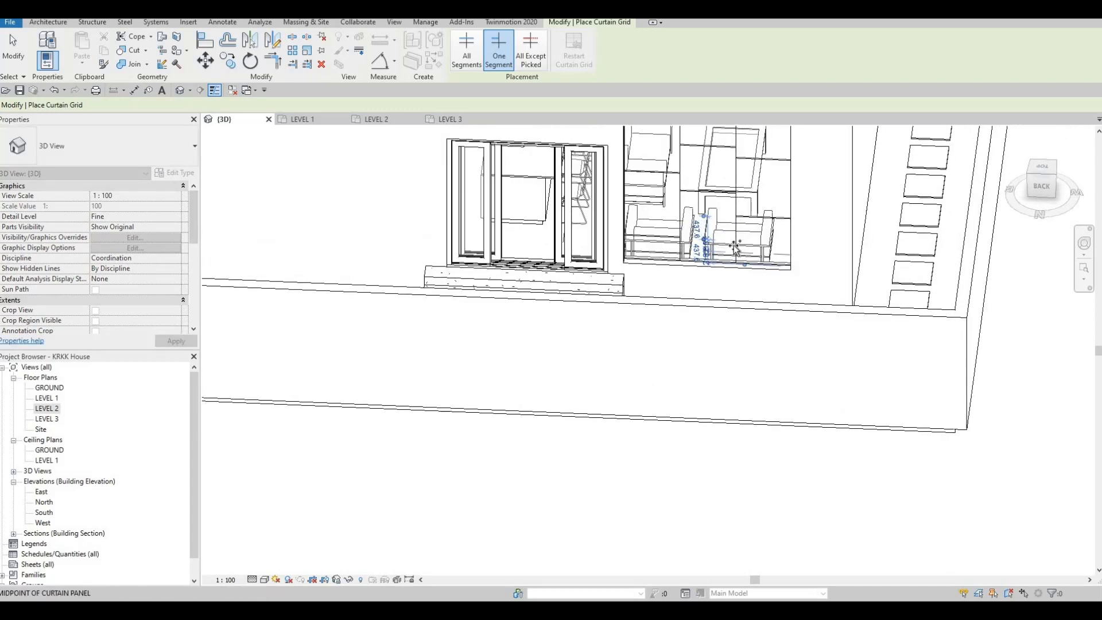
{"action": "scroll", "coordinate": [724, 255], "scroll_direction": "up", "scroll_amount": 3}
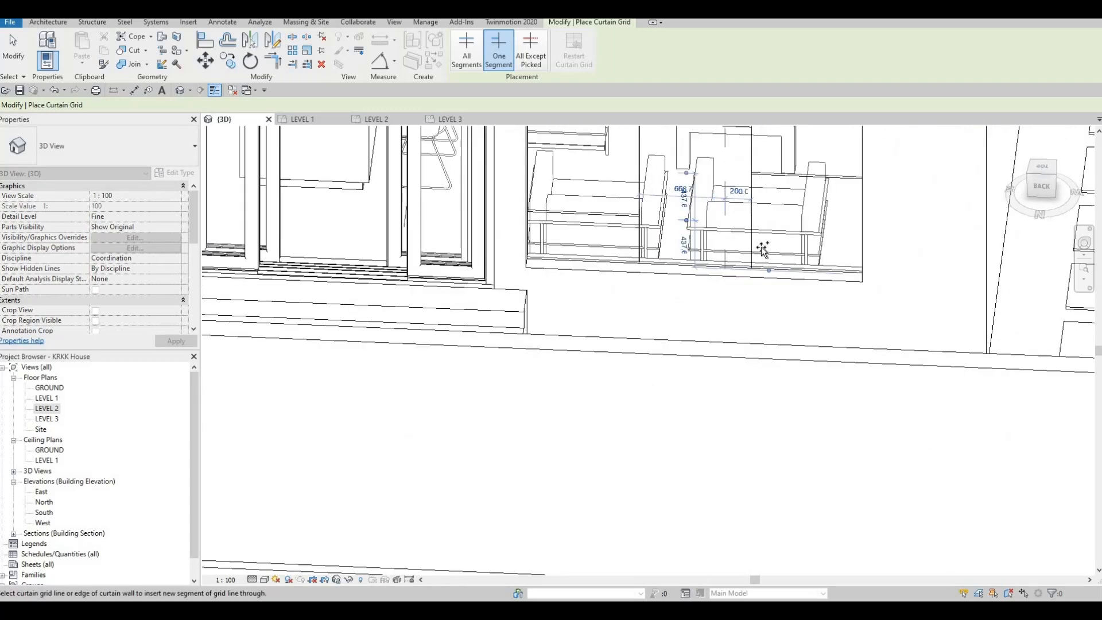
{"action": "scroll", "coordinate": [763, 249], "scroll_direction": "up", "scroll_amount": 2}
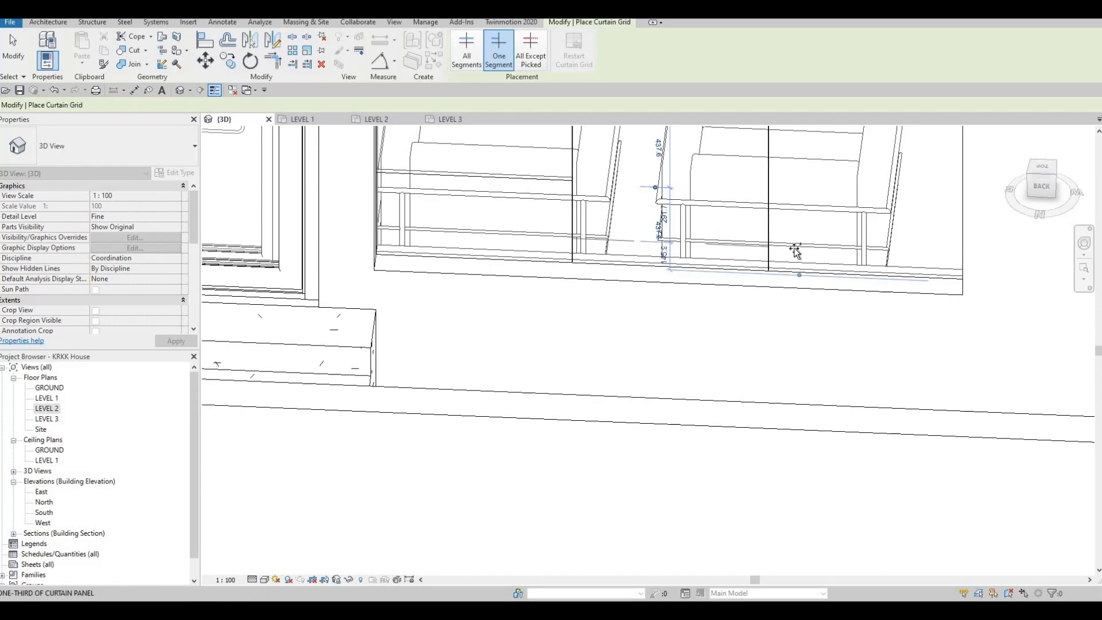
{"action": "scroll", "coordinate": [787, 307], "scroll_direction": "down", "scroll_amount": 3}
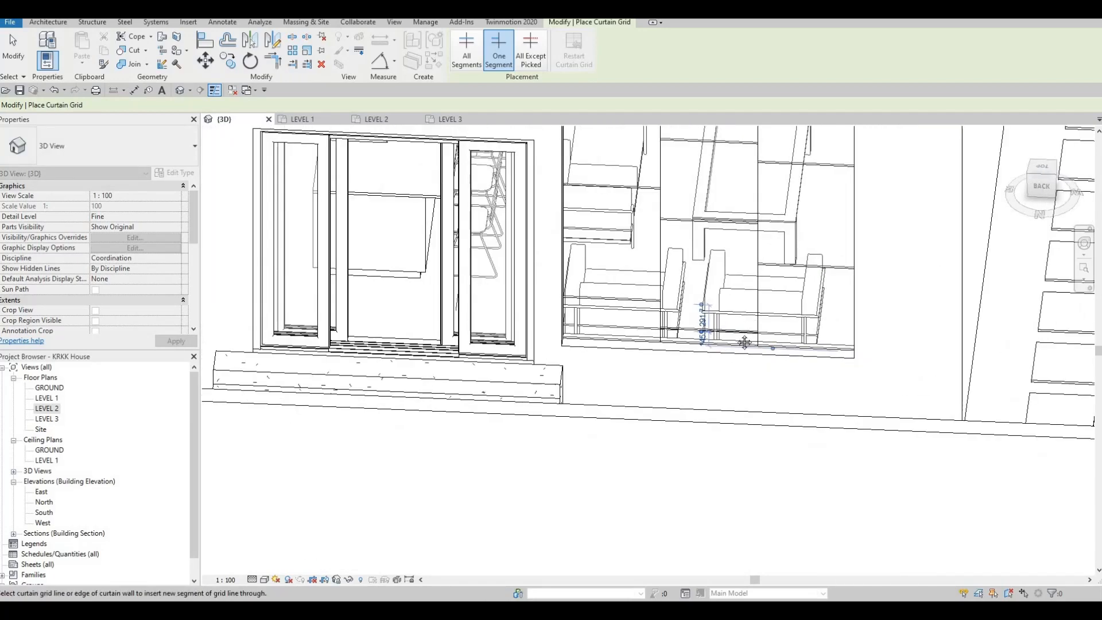
{"action": "scroll", "coordinate": [744, 343], "scroll_direction": "down", "scroll_amount": 5}
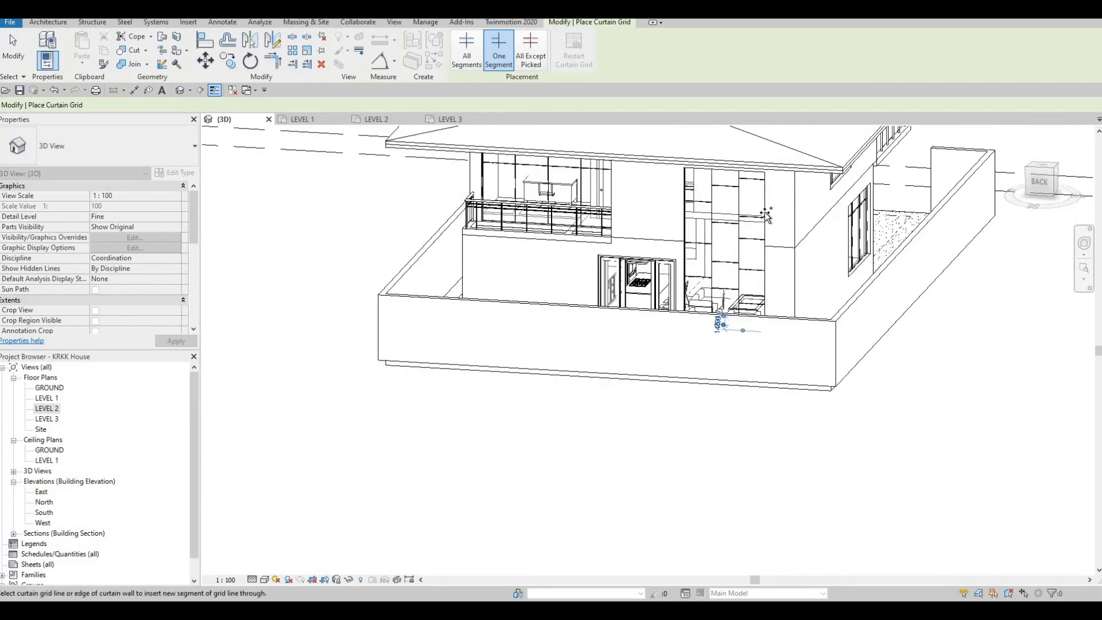
Step: Set up mullion placement on all grid lines using the Rectangular Mullion 50mm x 65mm type
{"action": "scroll", "coordinate": [766, 214], "scroll_direction": "up", "scroll_amount": 2}
{"action": "scroll", "coordinate": [775, 282], "scroll_direction": "down", "scroll_amount": 2}
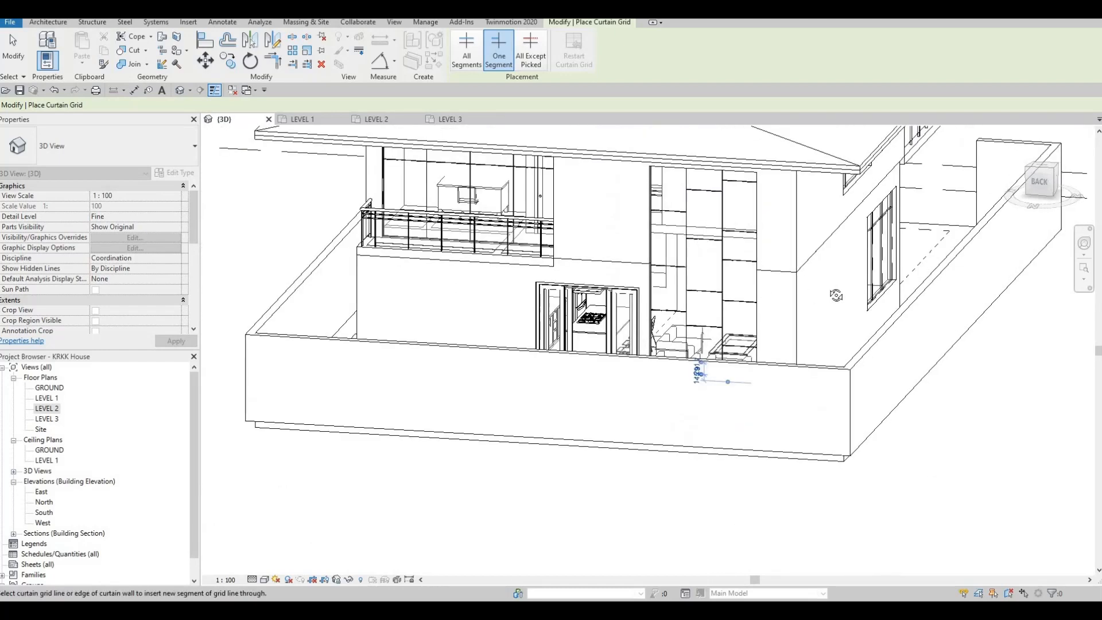
{"action": "middle_click_drag", "start_coordinate": [624, 246], "coordinate": [517, 241], "text": "shift"}
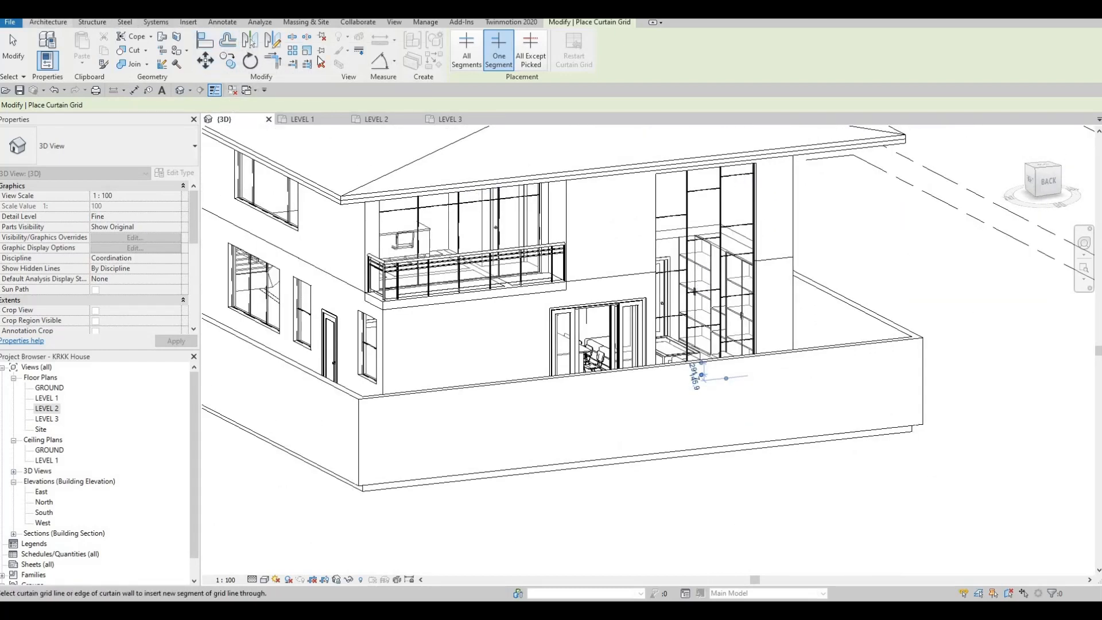
{"action": "left_click", "coordinate": [48, 22]}
{"action": "left_click", "coordinate": [342, 49]}
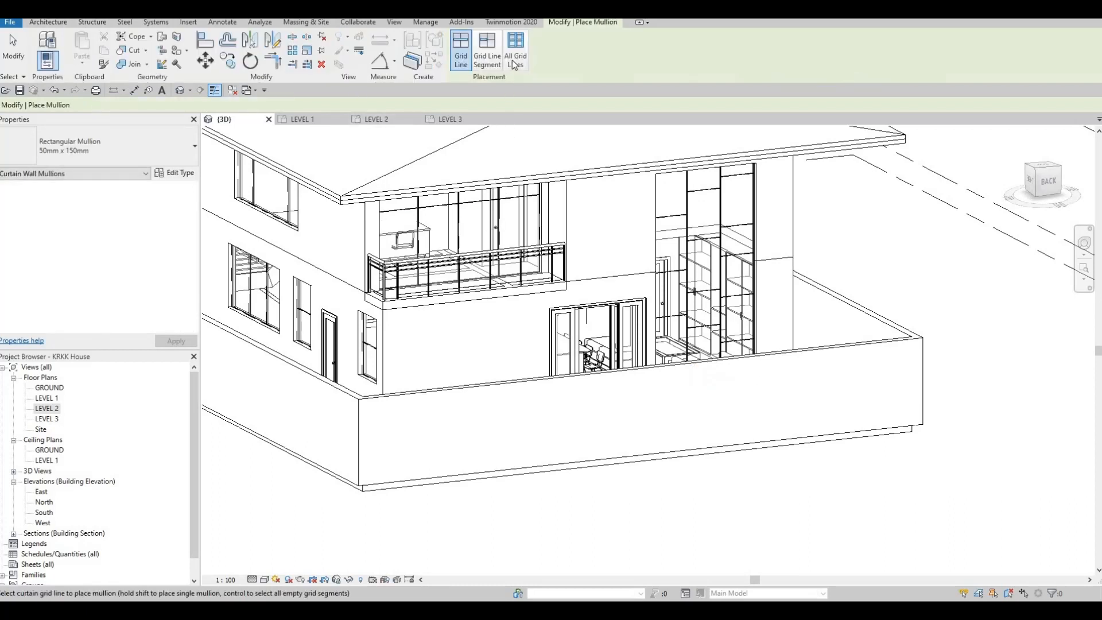
{"action": "left_click", "coordinate": [164, 152]}
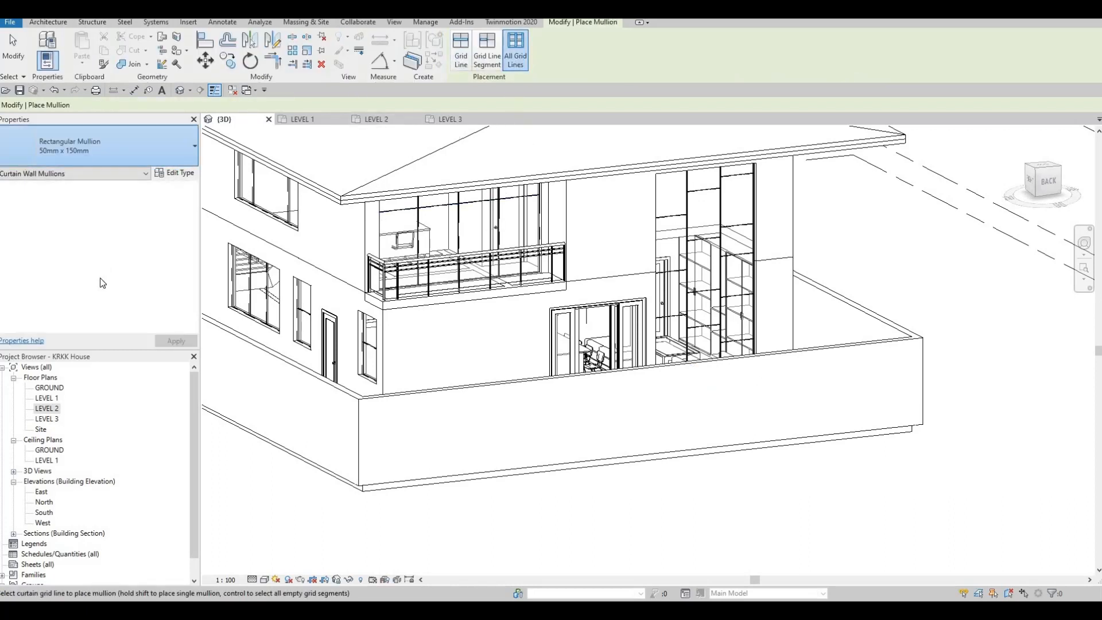
{"action": "left_click", "coordinate": [135, 312]}
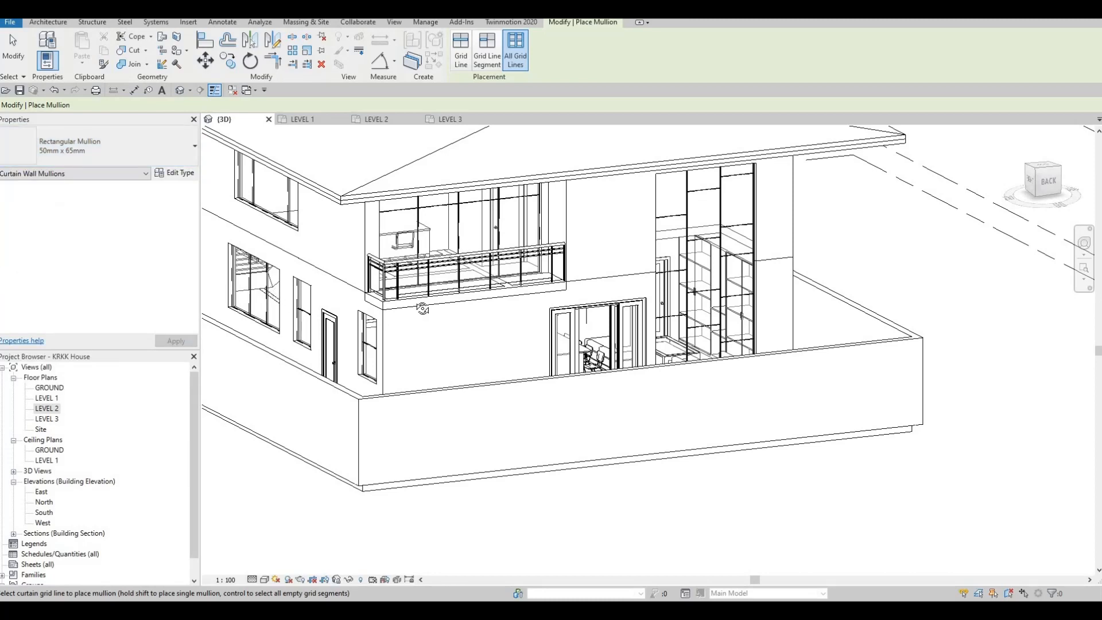
Step: Place 50mm x 65mm mullions on all grid lines of the house's right-side windows and the rear curtain walls
{"action": "middle_click_drag", "start_coordinate": [516, 232], "coordinate": [485, 201], "text": "shift"}
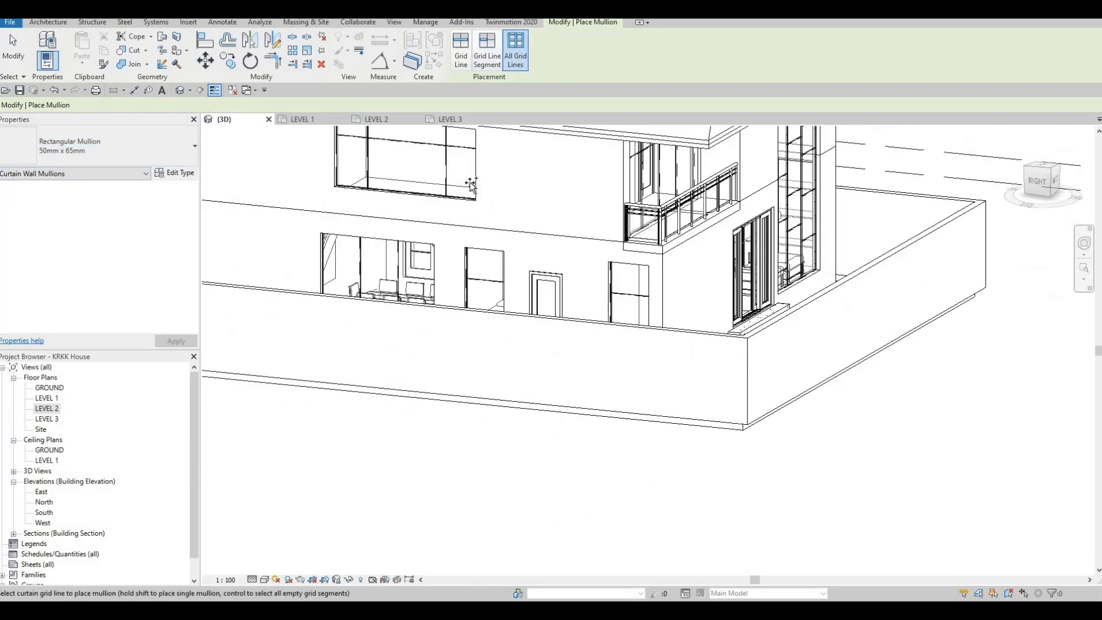
{"action": "left_click", "coordinate": [475, 175]}
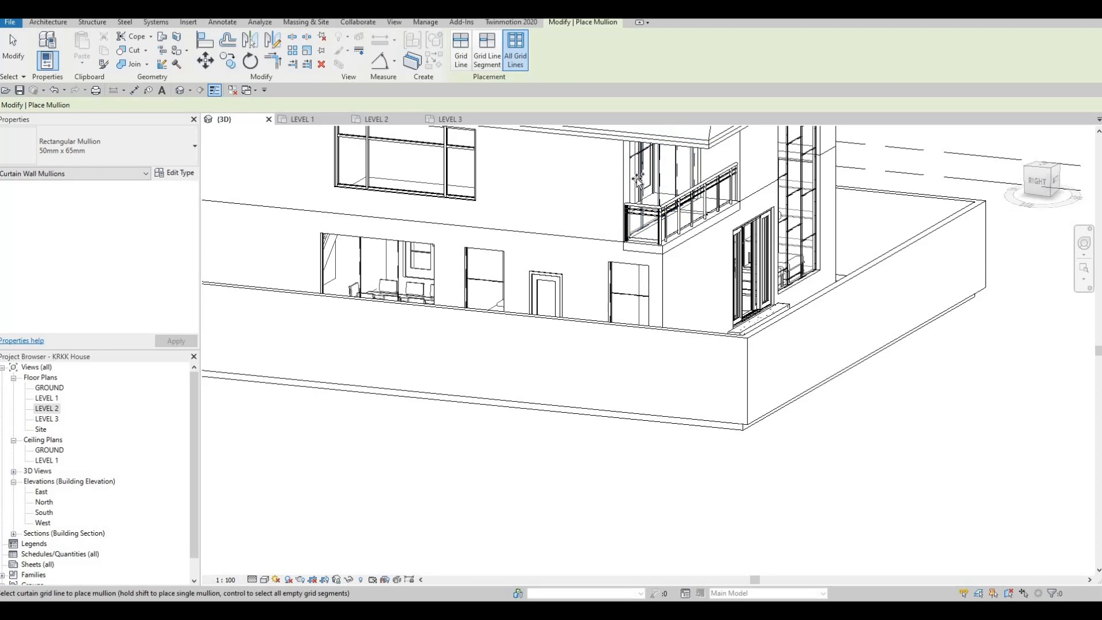
{"action": "middle_click_drag", "start_coordinate": [547, 186], "coordinate": [516, 190], "text": "shift"}
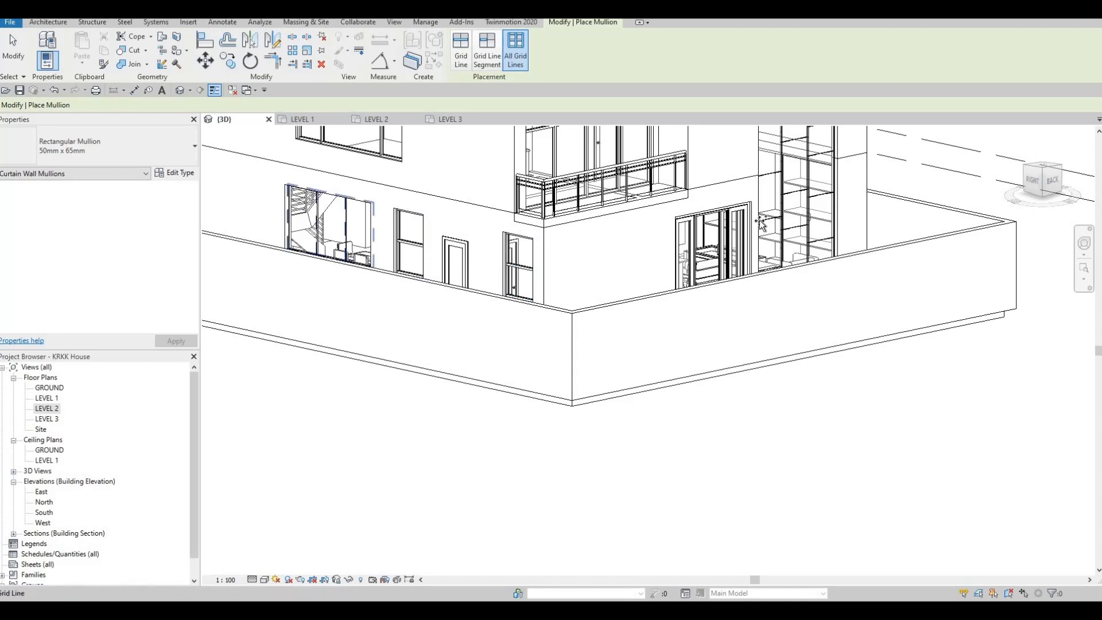
{"action": "middle_click_drag", "start_coordinate": [639, 325], "coordinate": [463, 164], "text": "shift"}
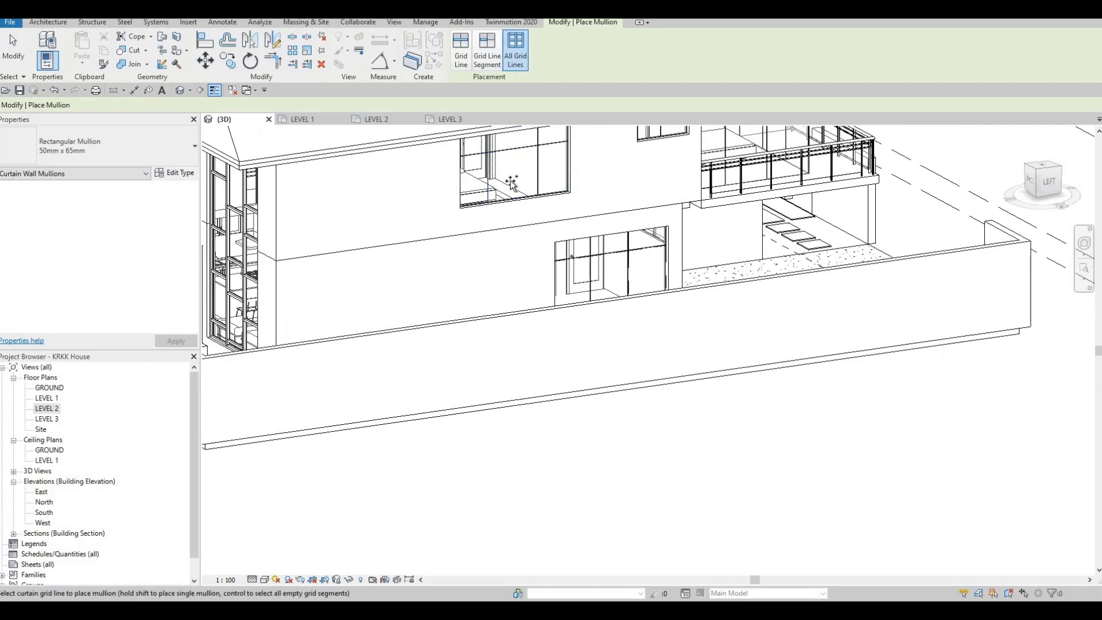
Step: Place 50mm x 65mm mullions on the left-side windows and the upper front balcony curtain walls
{"action": "left_click", "coordinate": [577, 296]}
{"action": "middle_click_drag", "start_coordinate": [655, 297], "coordinate": [639, 236], "text": "shift"}
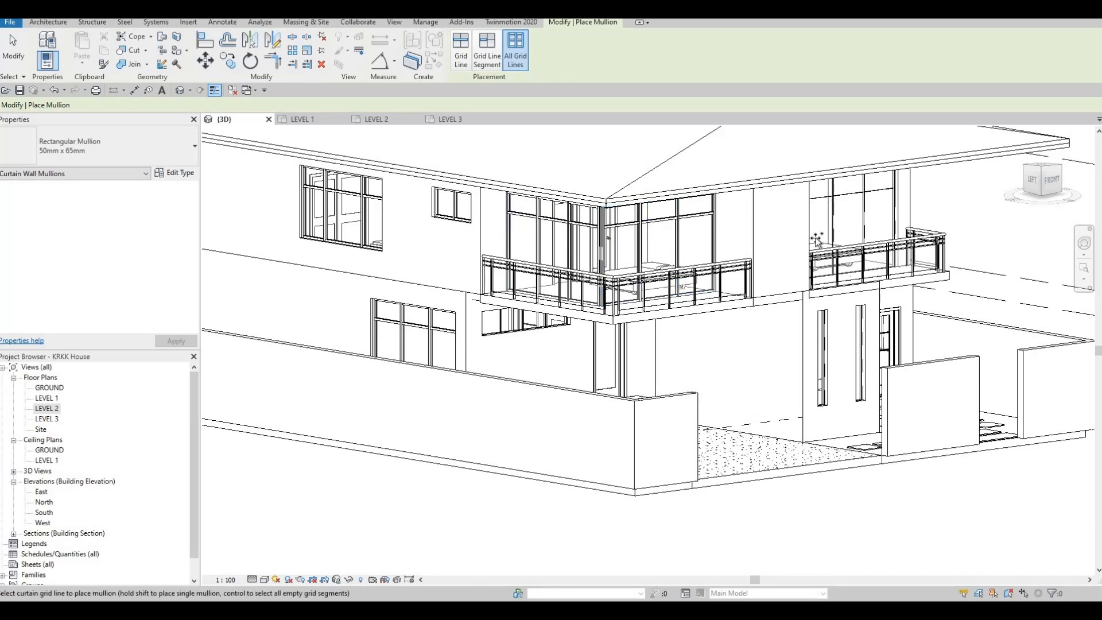
{"action": "middle_click_drag", "start_coordinate": [826, 229], "coordinate": [508, 276], "text": "shift"}
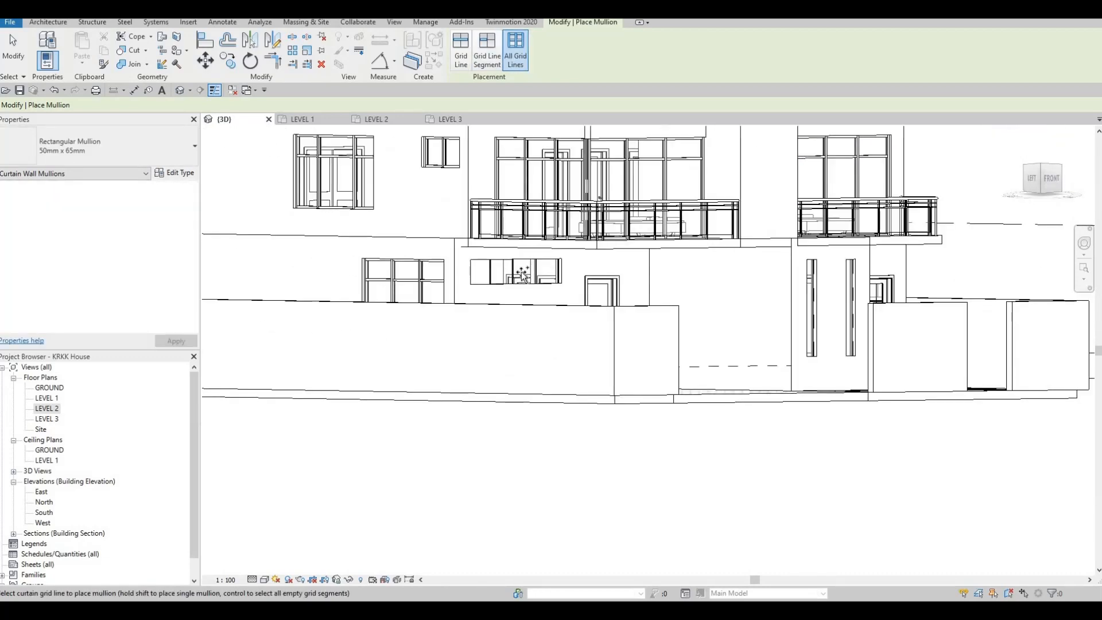
Step: Place mullions on the low strip window beneath the corner balcony and the small right-side ground-floor windows, and finish mullion placement
{"action": "left_click", "coordinate": [512, 272]}
{"action": "middle_click_drag", "start_coordinate": [578, 338], "coordinate": [539, 326], "text": "shift"}
{"action": "scroll", "coordinate": [539, 326], "scroll_direction": "up", "scroll_amount": 2}
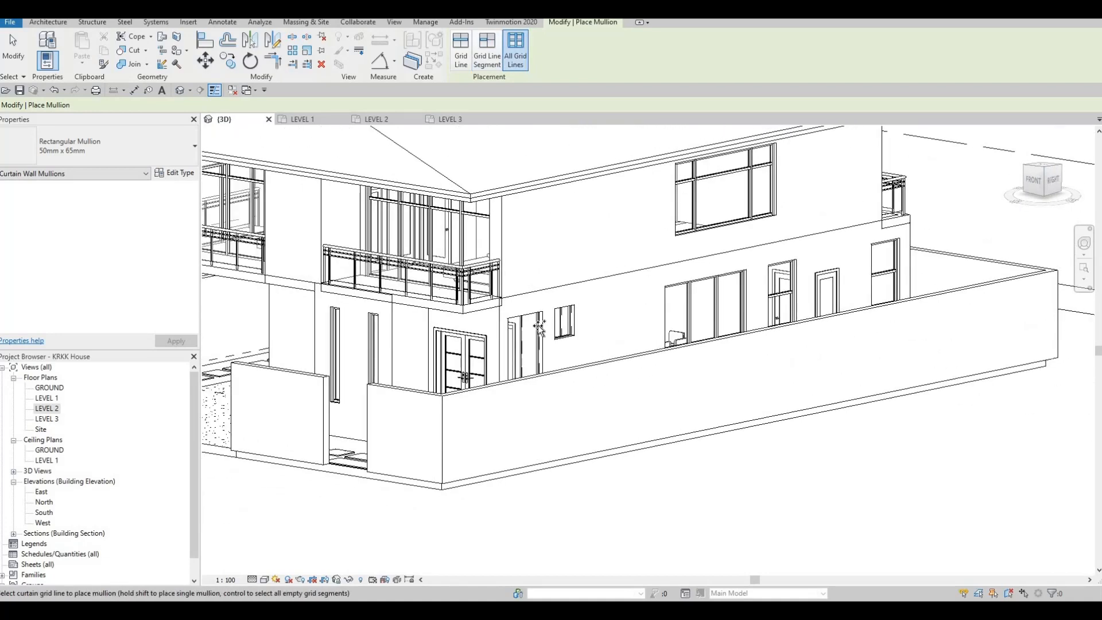
{"action": "left_click", "coordinate": [542, 322]}
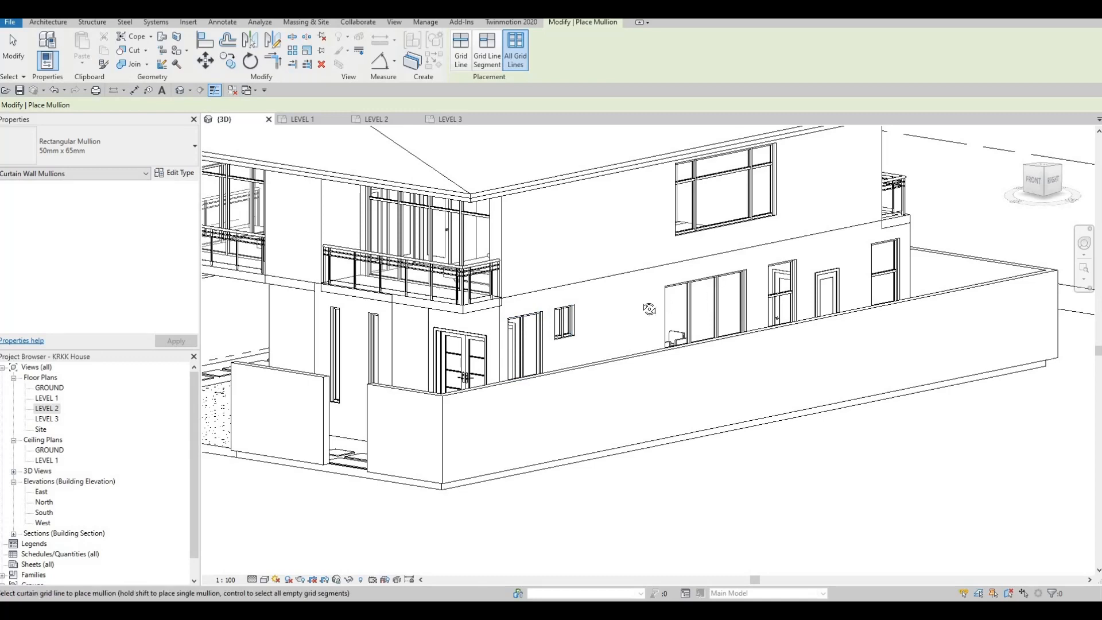
{"action": "middle_click_drag", "start_coordinate": [710, 285], "coordinate": [554, 315], "text": "shift"}
{"action": "scroll", "coordinate": [584, 335], "scroll_direction": "down", "scroll_amount": 3}
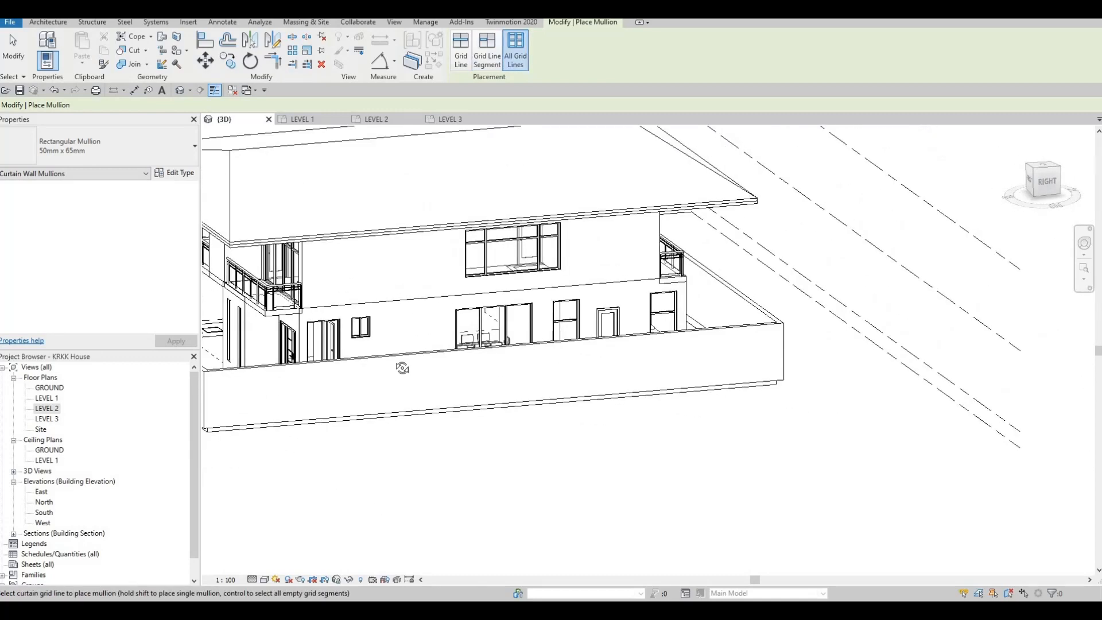
{"action": "middle_click_drag", "start_coordinate": [402, 367], "coordinate": [660, 304], "text": "shift"}
{"action": "key", "text": "Escape"}
{"action": "key", "text": "Escape"}
Step: Load the M_Door-Curtain-Wall-Single-Glass family from the Doors library folder
{"action": "scroll", "coordinate": [663, 291], "scroll_direction": "up", "scroll_amount": 2}
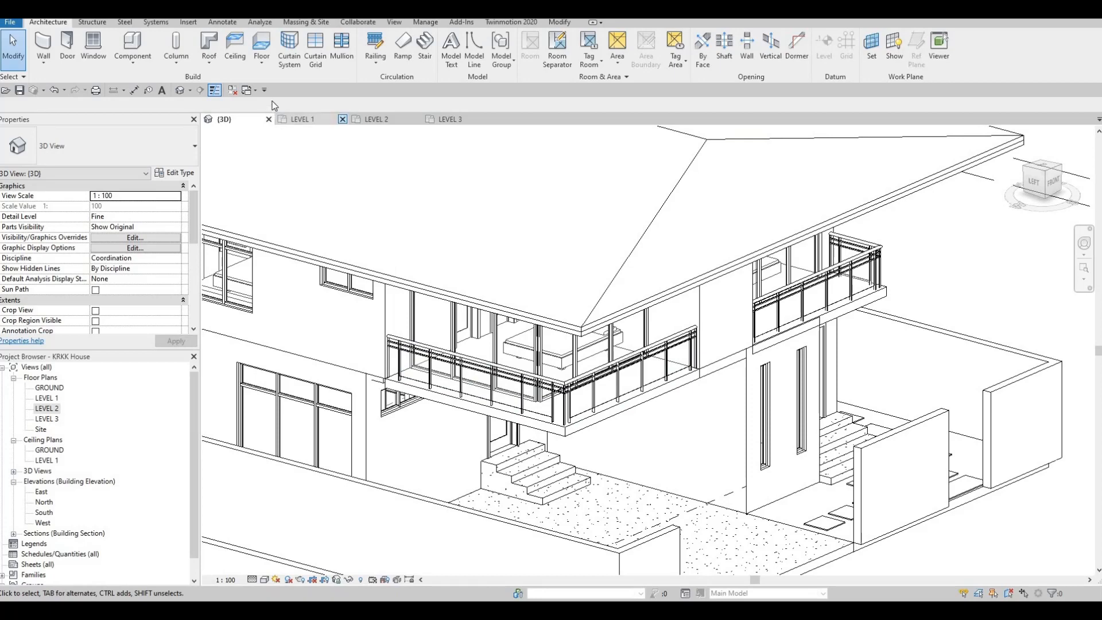
{"action": "left_click", "coordinate": [186, 23]}
{"action": "left_click", "coordinate": [472, 59]}
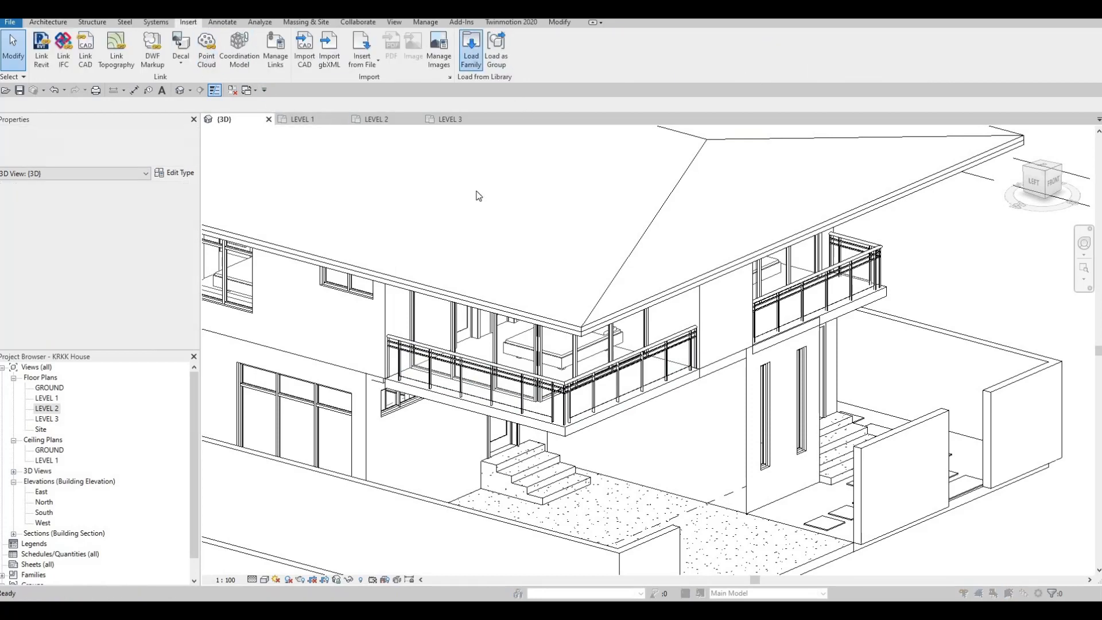
{"action": "double_click", "coordinate": [443, 216]}
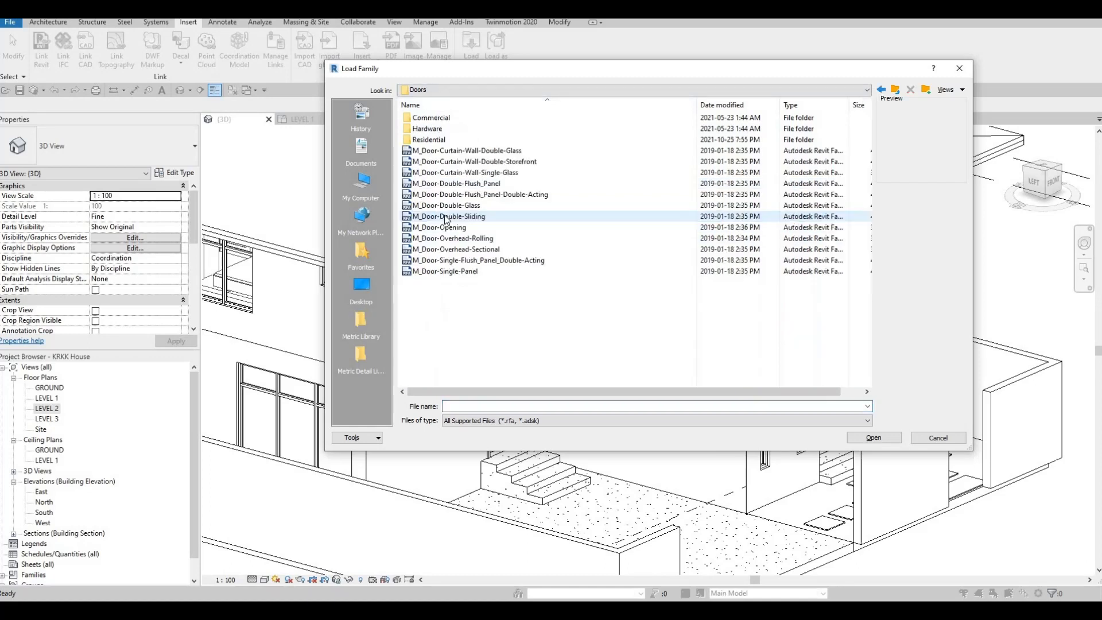
{"action": "left_click", "coordinate": [450, 175]}
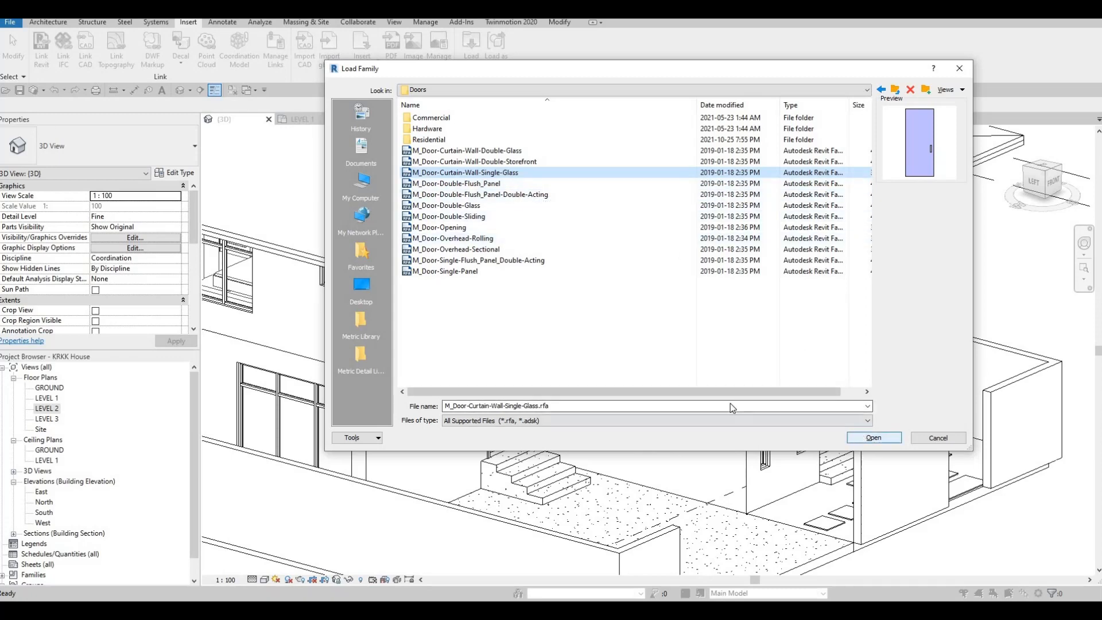
{"action": "left_click", "coordinate": [873, 437]}
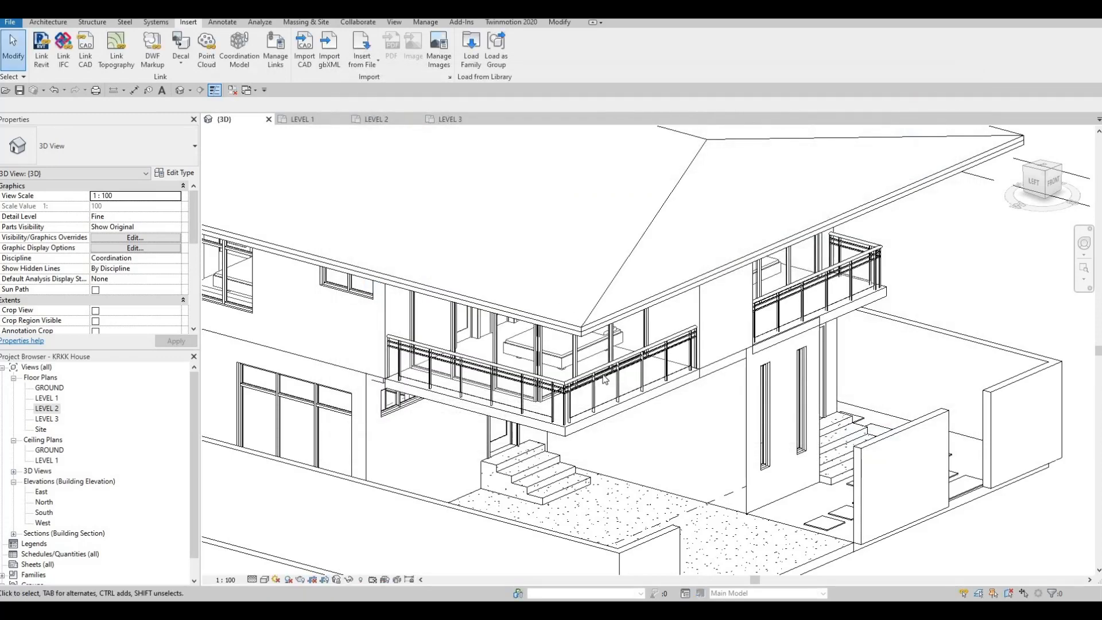
Step: Replace the lower end glazed panel of the corner balcony's left-side curtain wall with the M_Door-Curtain-Wall-Single-Glass door
{"action": "middle_click_drag", "start_coordinate": [466, 242], "coordinate": [494, 205], "text": "shift"}
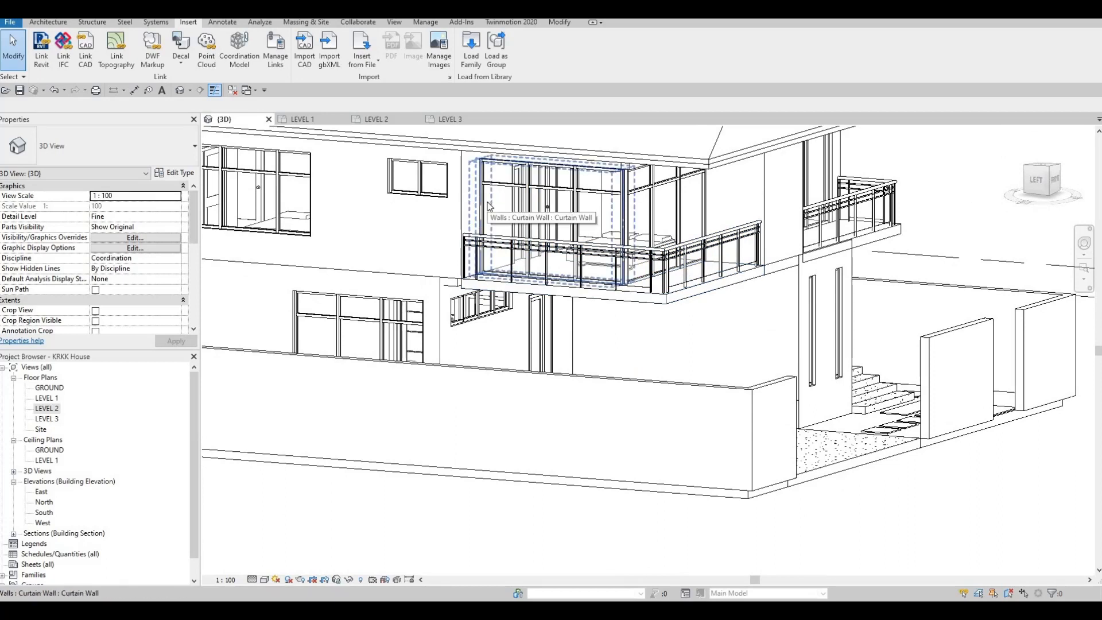
{"action": "key", "text": "Tab"}
{"action": "left_click", "coordinate": [487, 204]}
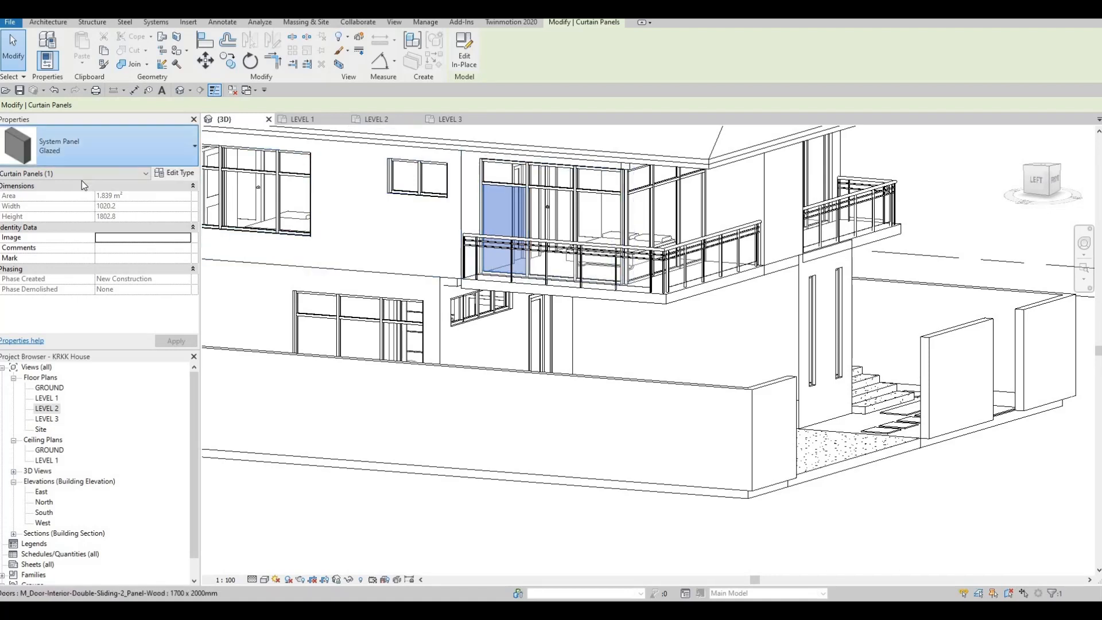
{"action": "left_click", "coordinate": [121, 144]}
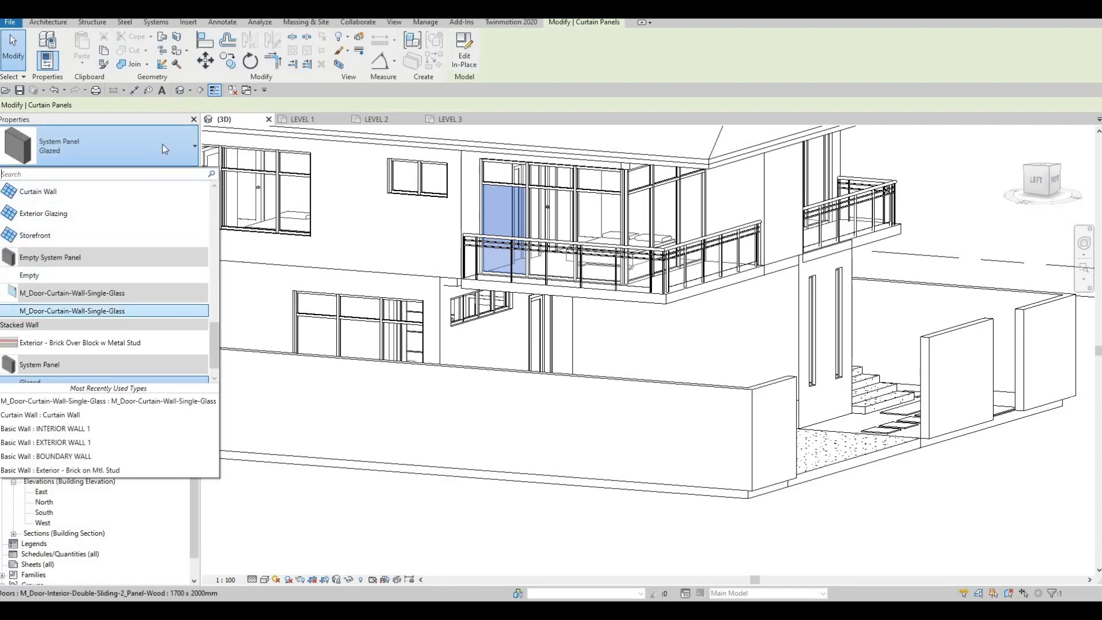
{"action": "left_click", "coordinate": [67, 312]}
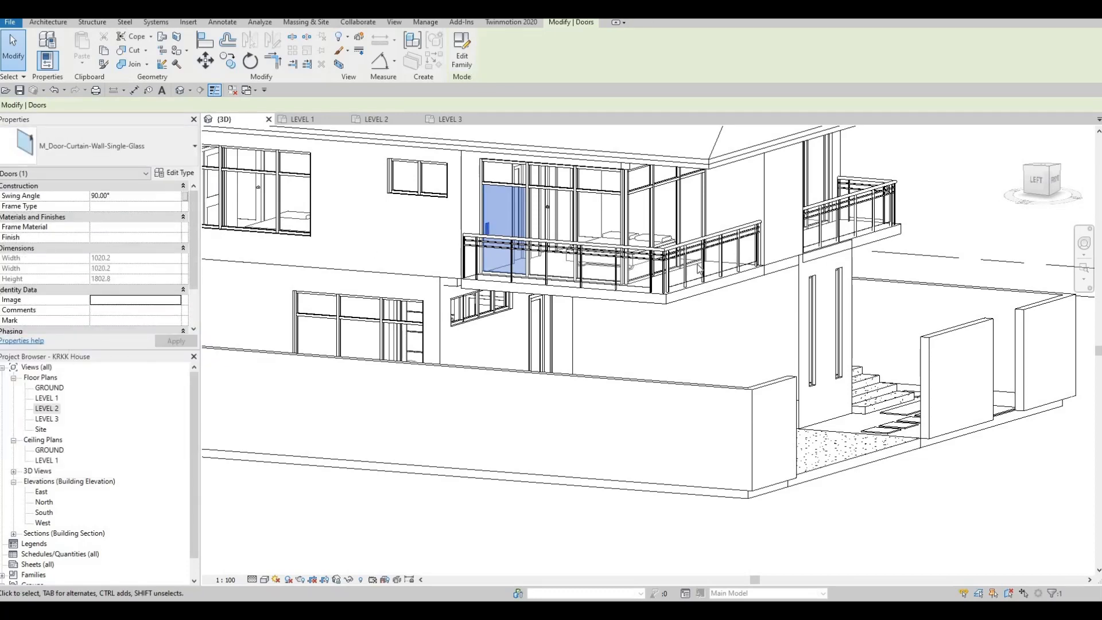
{"action": "key", "text": "Escape"}
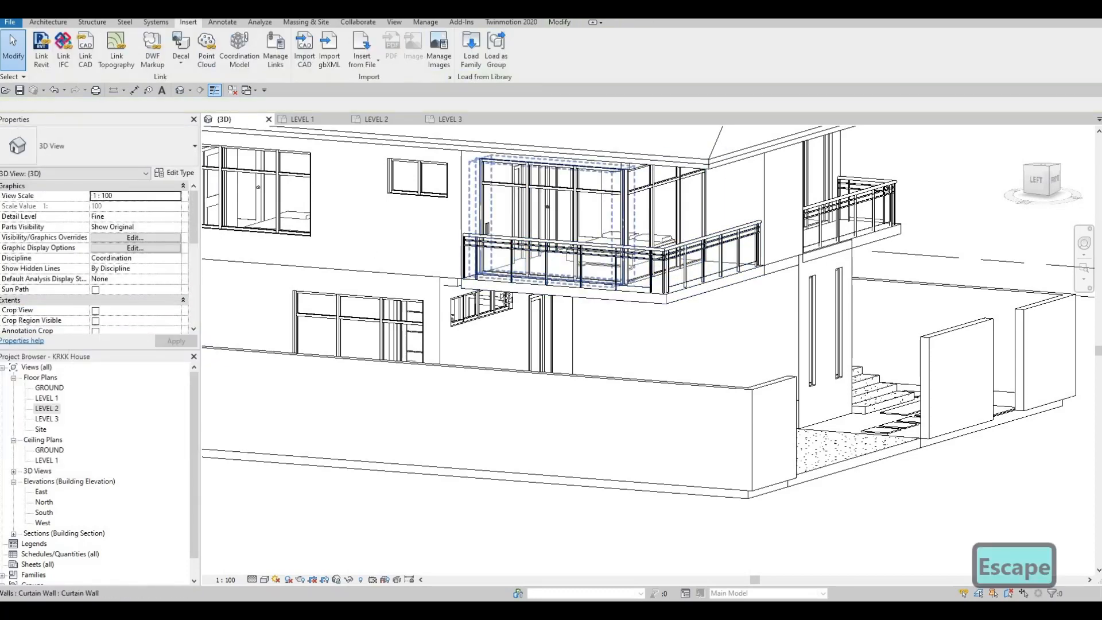
Step: Replace the lower left end panel of the curtain wall on the front balcony above the entrance with M_Door-Curtain-Wall-Single-Glass
{"action": "middle_click_drag", "start_coordinate": [436, 318], "coordinate": [695, 329], "text": "shift"}
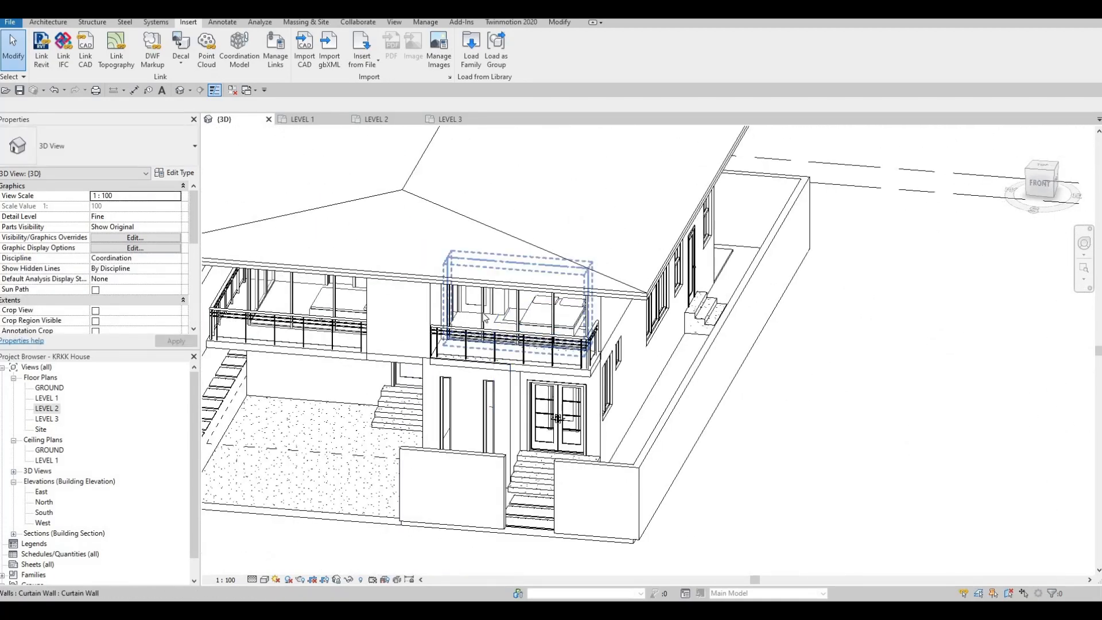
{"action": "key", "text": "Tab"}
{"action": "key", "text": "Tab"}
{"action": "key", "text": "Tab"}
{"action": "key", "text": "Tab"}
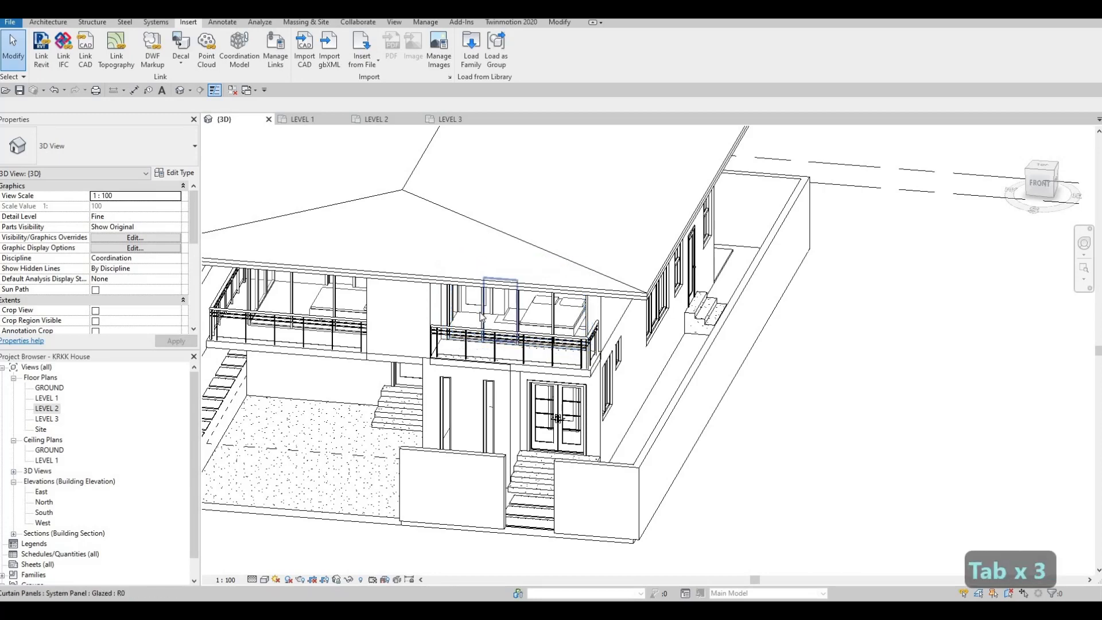
{"action": "middle_click_drag", "start_coordinate": [386, 342], "coordinate": [396, 287], "text": "shift"}
{"action": "middle_click_drag", "start_coordinate": [376, 247], "coordinate": [421, 179], "text": "shift"}
{"action": "scroll", "coordinate": [418, 173], "scroll_direction": "up", "scroll_amount": 4}
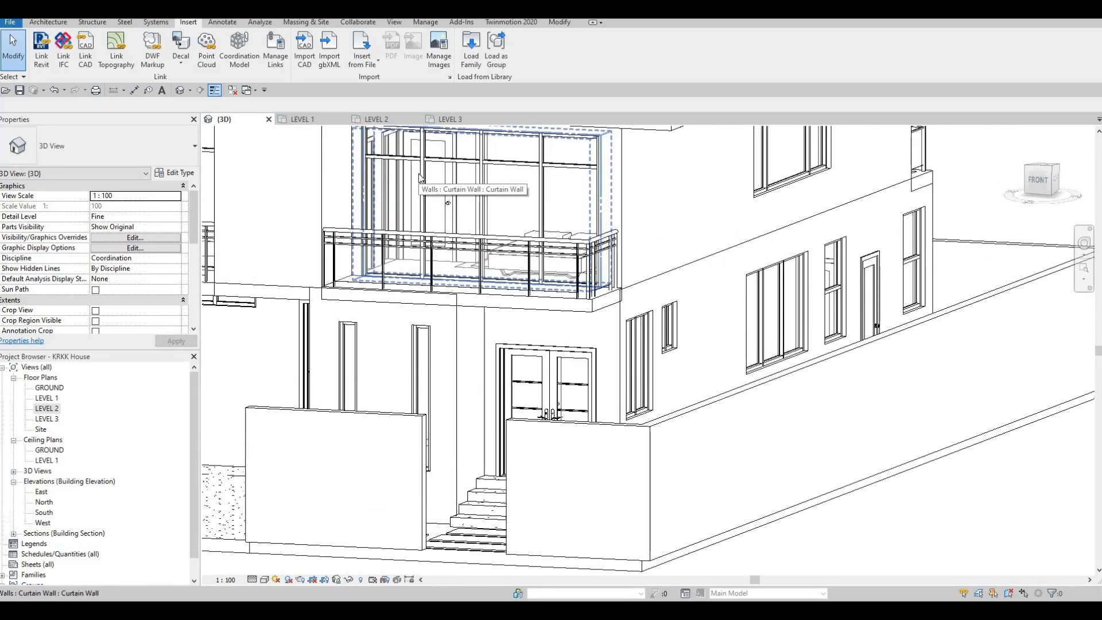
{"action": "key", "text": "Tab"}
{"action": "key", "text": "Tab"}
{"action": "left_click", "coordinate": [419, 173]}
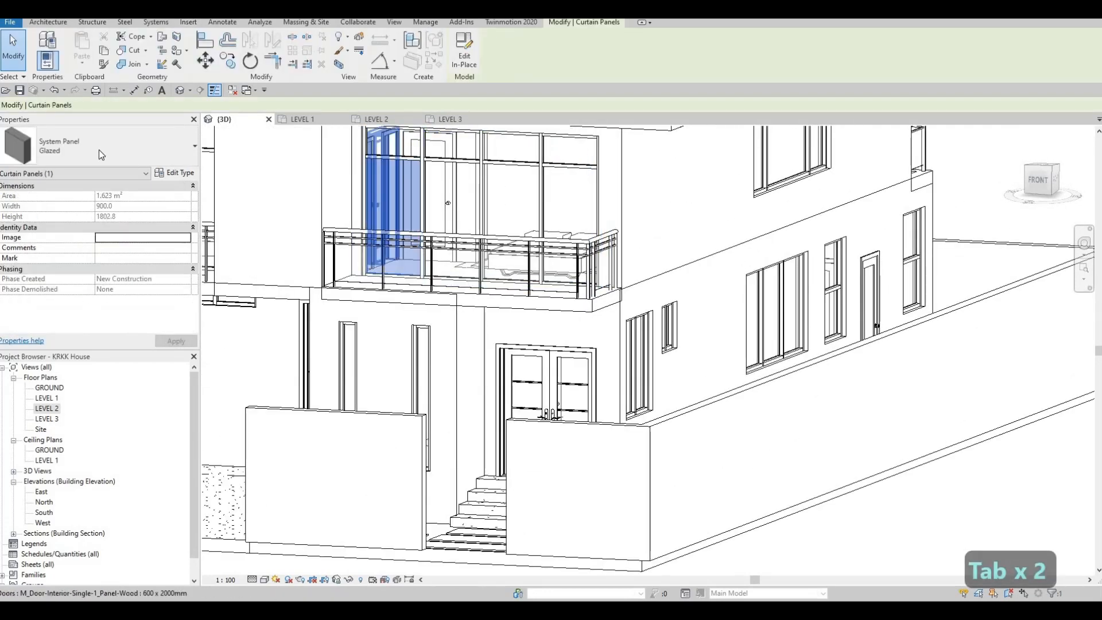
{"action": "left_click", "coordinate": [114, 146]}
{"action": "left_click", "coordinate": [86, 291]}
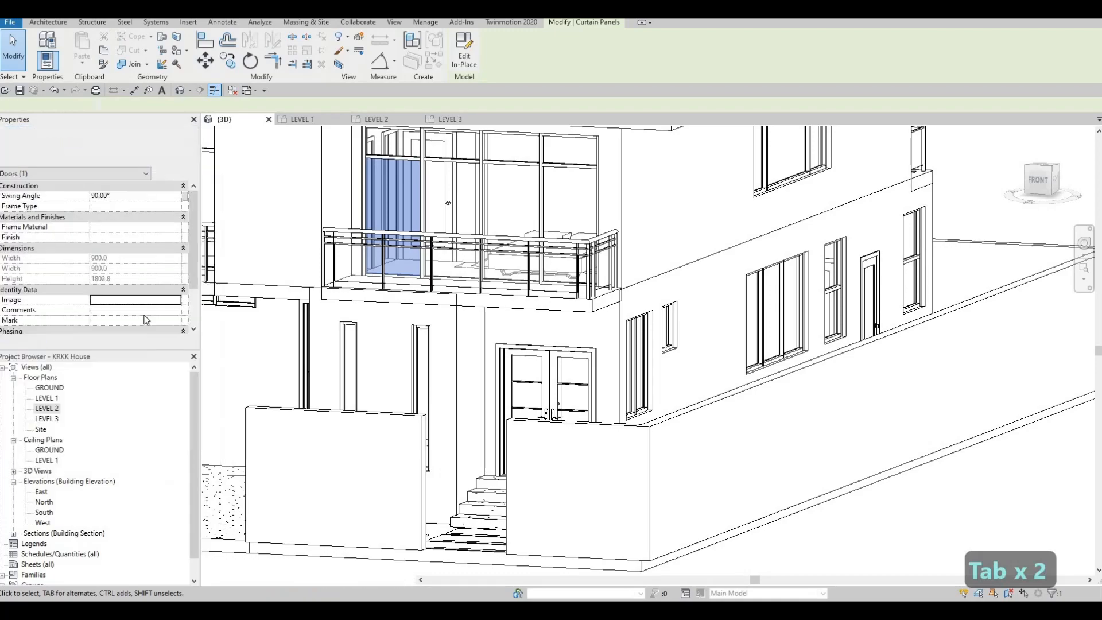
{"action": "key", "text": "Escape"}
{"action": "key", "text": "Escape"}
{"action": "scroll", "coordinate": [265, 255], "scroll_direction": "down", "scroll_amount": 2}
{"action": "scroll", "coordinate": [180, 421], "scroll_direction": "down", "scroll_amount": 1}
{"action": "middle_click_drag", "start_coordinate": [666, 392], "coordinate": [740, 436], "text": "shift"}
{"action": "middle_click_drag", "start_coordinate": [740, 436], "coordinate": [642, 422], "text": "shift"}
{"action": "middle_click_drag", "start_coordinate": [367, 178], "coordinate": [417, 224]}
{"action": "scroll", "coordinate": [418, 220], "scroll_direction": "up", "scroll_amount": 3}
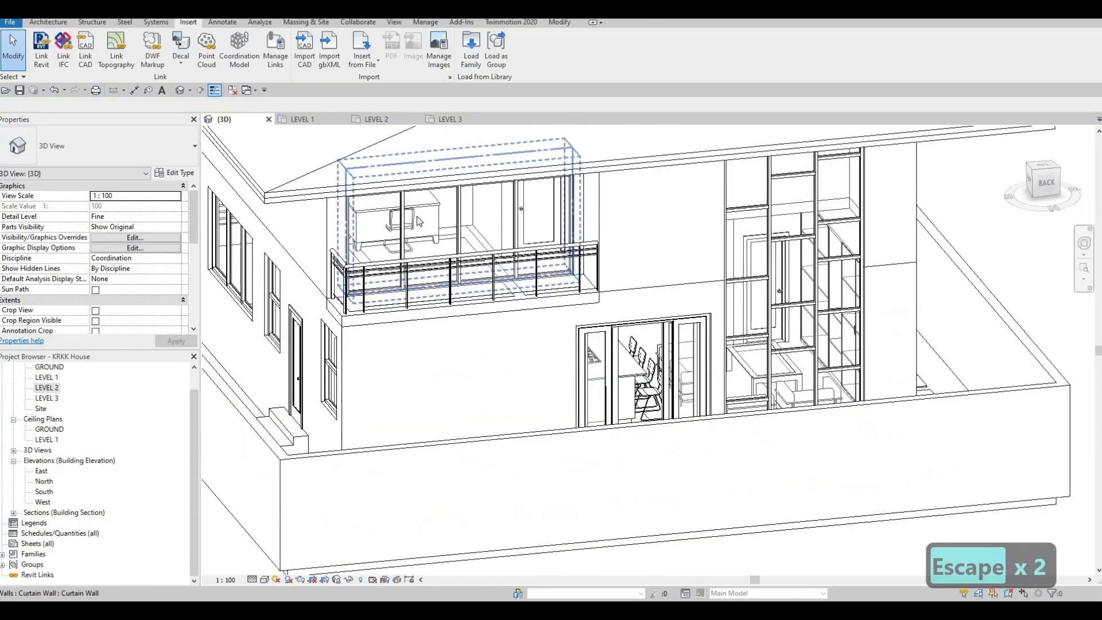
{"action": "key", "text": "Tab"}
{"action": "key", "text": "Tab"}
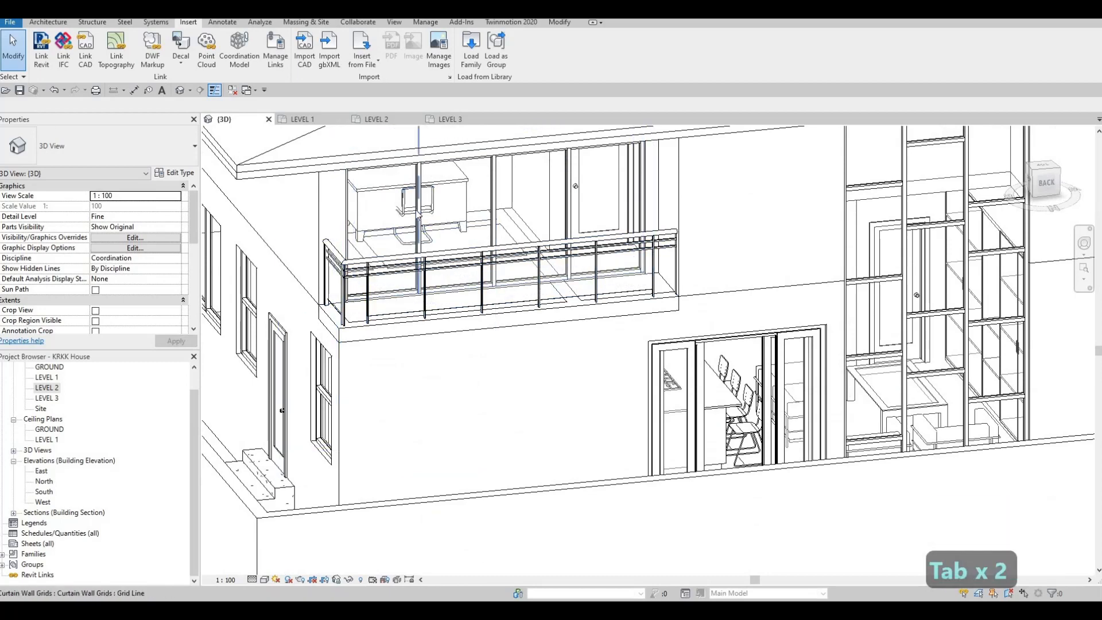
{"action": "key", "text": "Tab"}
{"action": "left_click", "coordinate": [417, 214]}
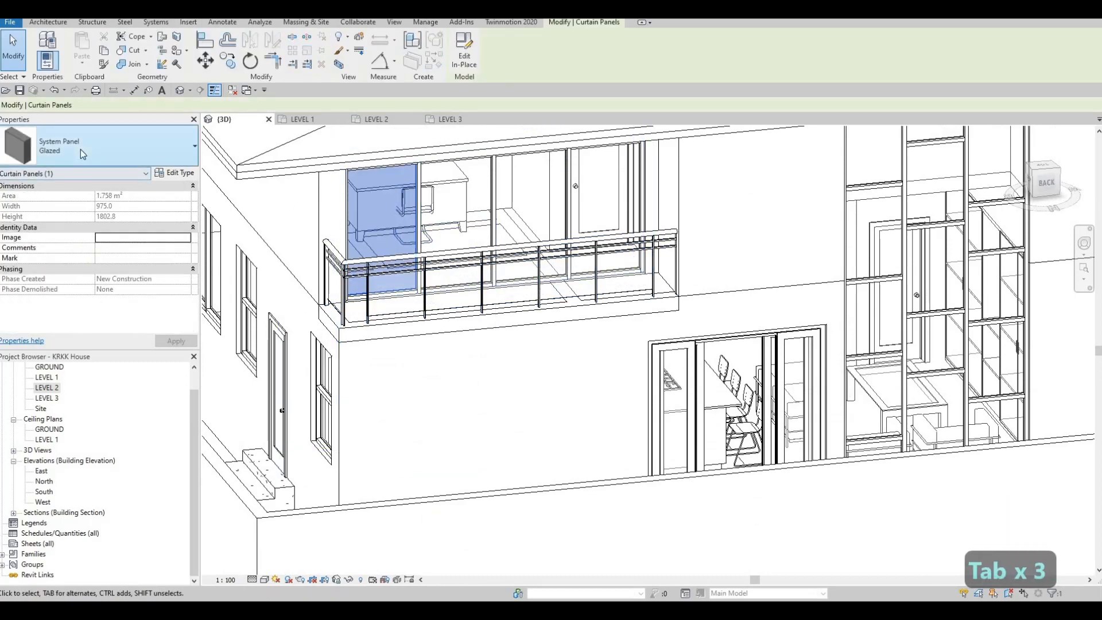
{"action": "left_click", "coordinate": [97, 146]}
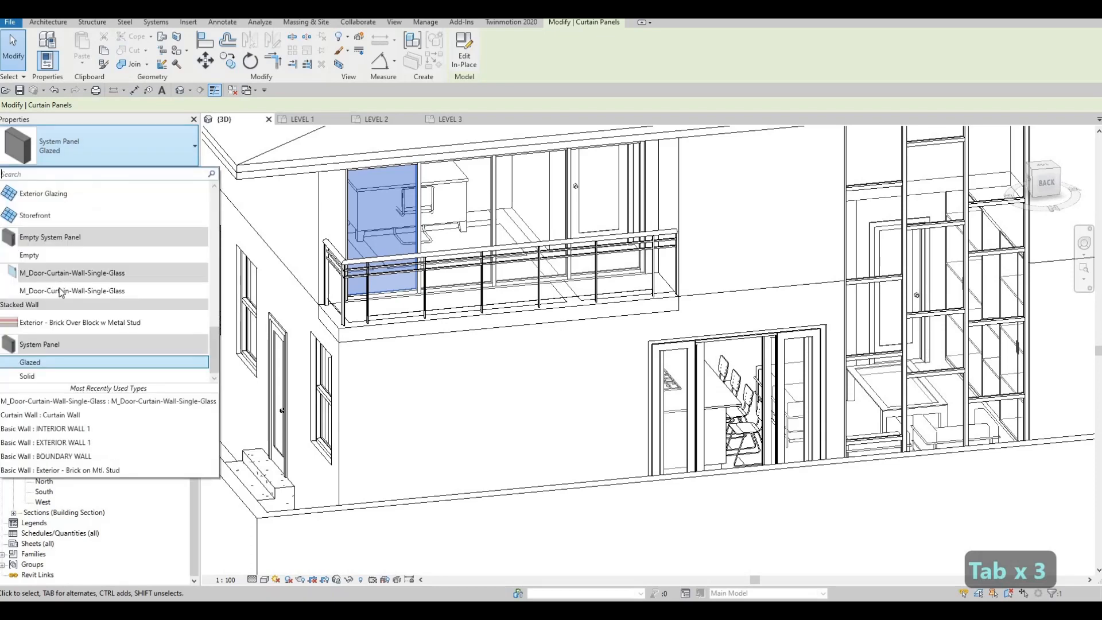
{"action": "key", "text": "Escape"}
{"action": "key", "text": "Escape"}
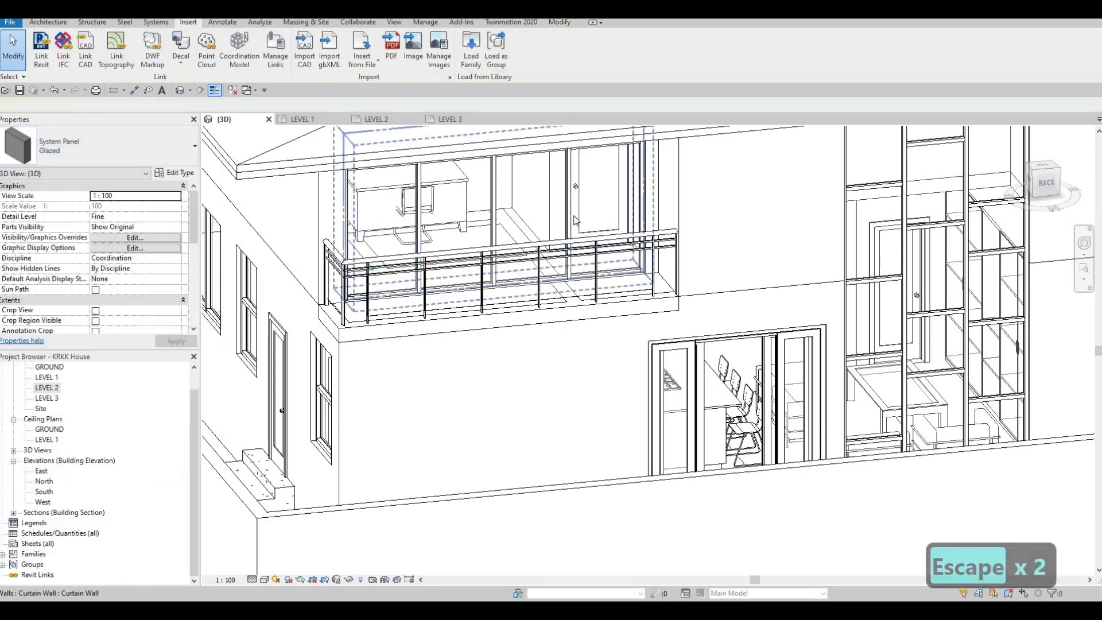
Step: Swap the glazed panel at the rear balcony curtain wall's inner end, farthest from the house corner, for the M_Door-Curtain-Wall-Single-Glass door
{"action": "key", "text": "Tab"}
{"action": "key", "text": "Tab"}
{"action": "left_click", "coordinate": [77, 147]}
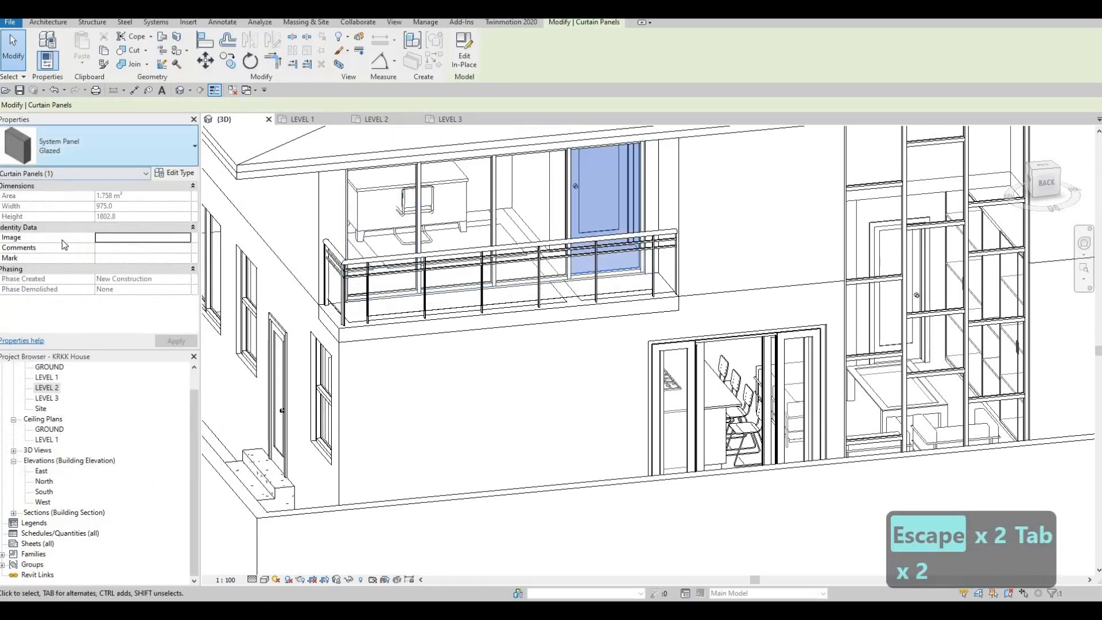
{"action": "left_click", "coordinate": [172, 299]}
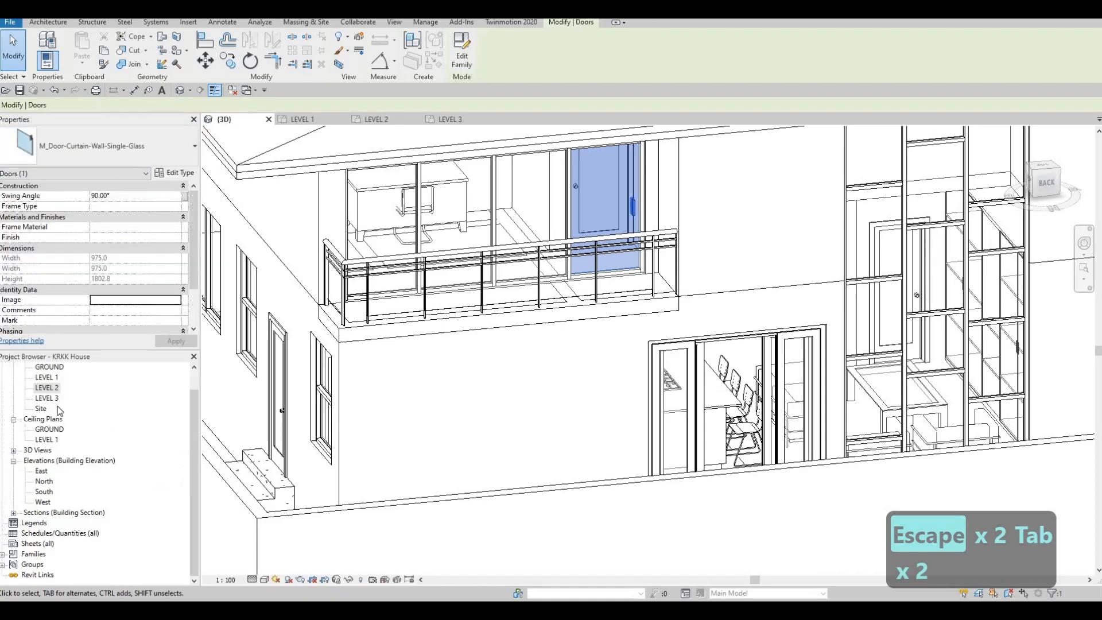
Step: Open the LEVEL 2 floor plan and flip the facing of the Bedroom 1 balcony door so it swings onto the balcony
{"action": "double_click", "coordinate": [80, 392]}
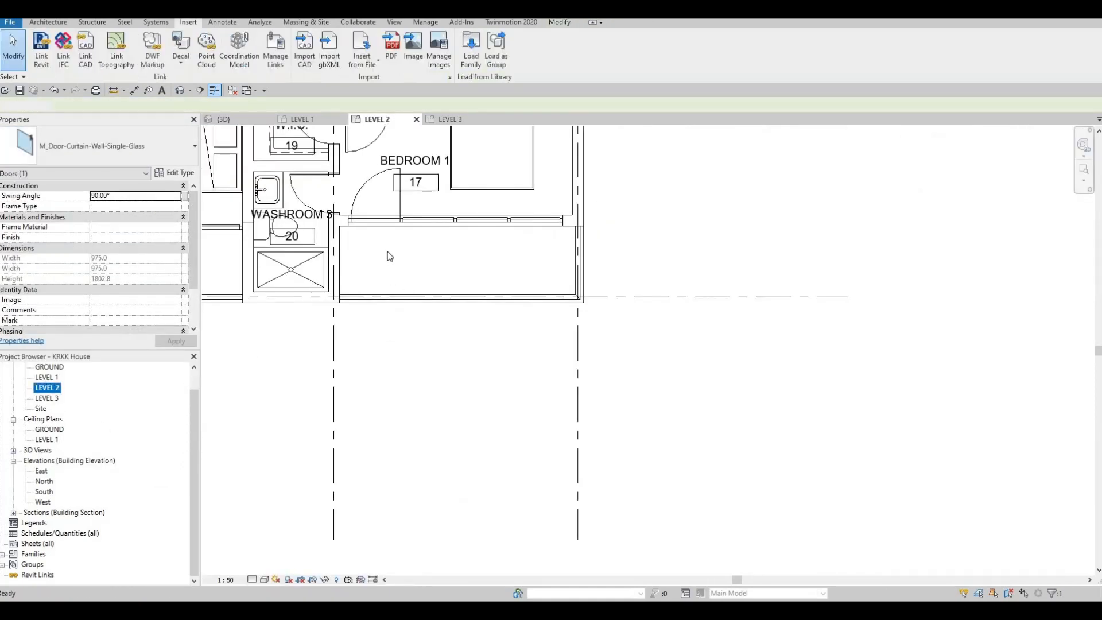
{"action": "key", "text": "Escape"}
{"action": "key", "text": "Escape"}
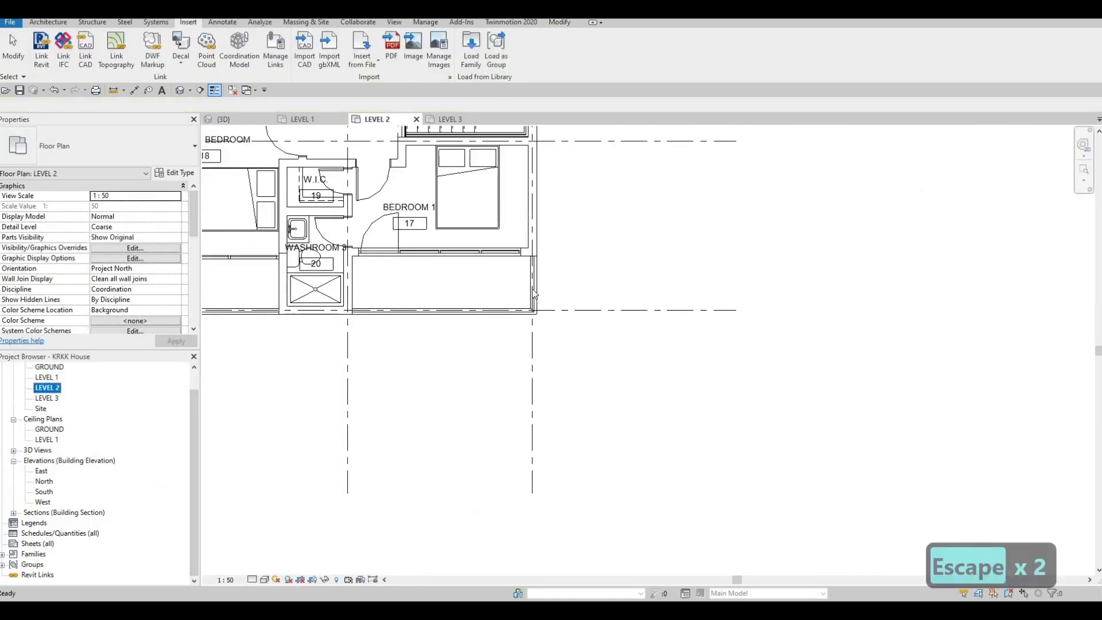
{"action": "scroll", "coordinate": [344, 232], "scroll_direction": "up", "scroll_amount": 1}
{"action": "scroll", "coordinate": [525, 271], "scroll_direction": "up", "scroll_amount": 2}
{"action": "left_click", "coordinate": [540, 266]}
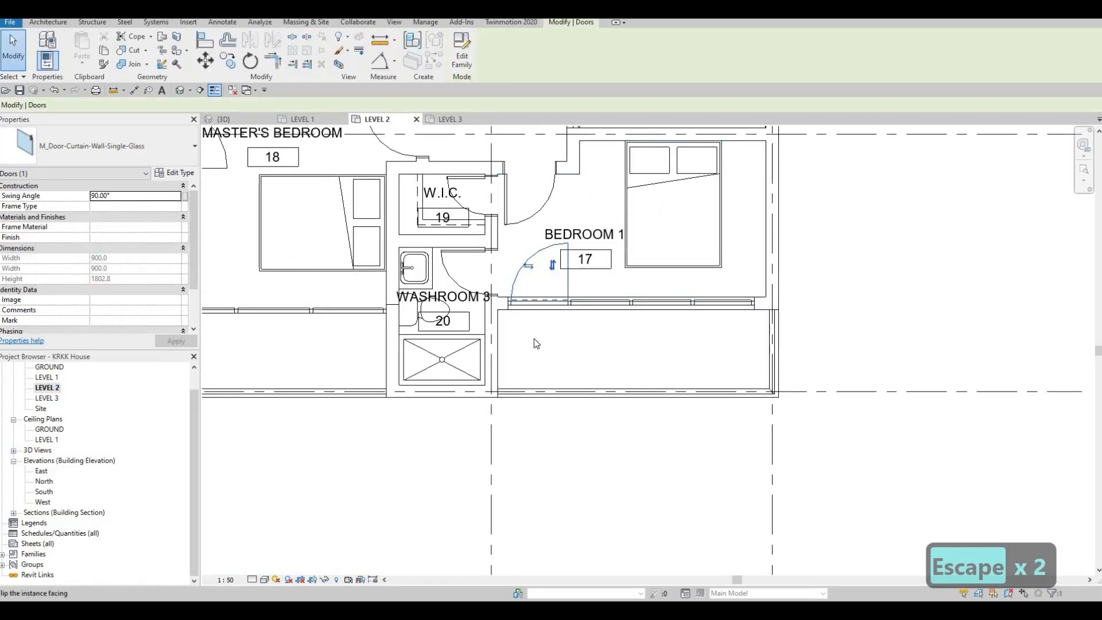
{"action": "left_click", "coordinate": [552, 265]}
{"action": "middle_click_drag", "start_coordinate": [342, 364], "coordinate": [595, 524]}
{"action": "middle_click_drag", "start_coordinate": [499, 176], "coordinate": [557, 395]}
{"action": "key", "text": "Escape"}
{"action": "key", "text": "Escape"}
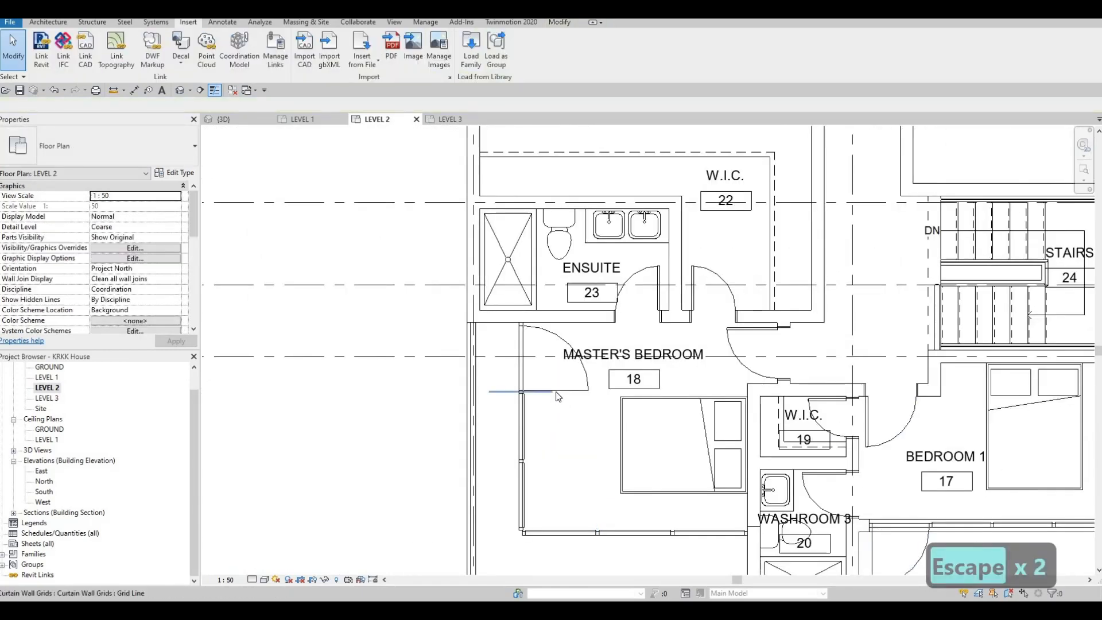
Step: Flip the hinge side of the Master's Bedroom balcony door so it is hung beside the ensuite wall
{"action": "left_click", "coordinate": [521, 390]}
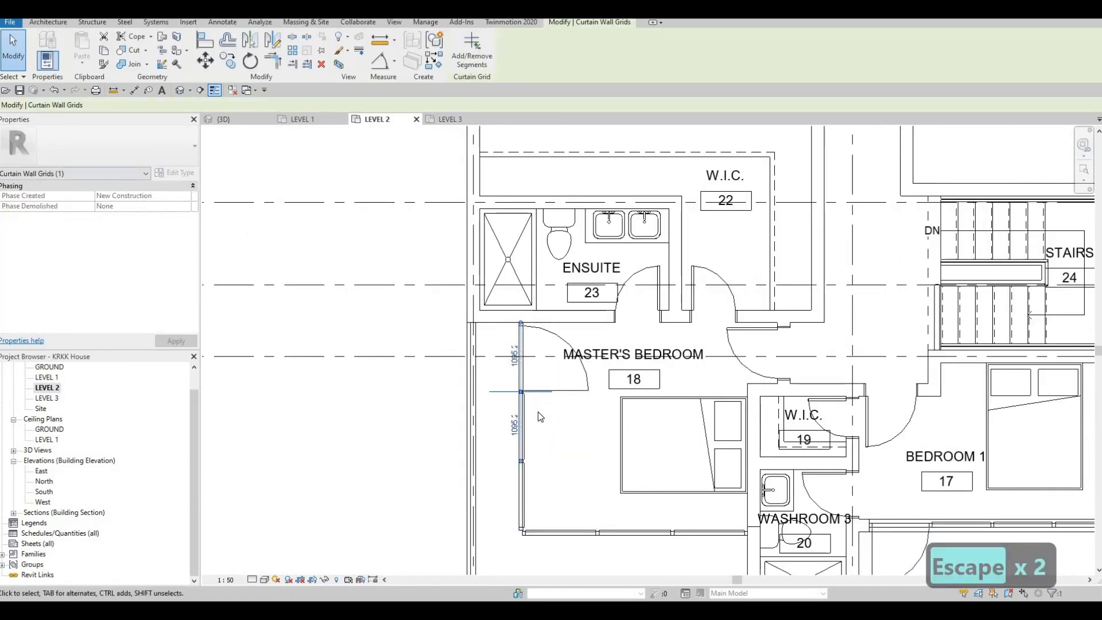
{"action": "scroll", "coordinate": [545, 402], "scroll_direction": "up", "scroll_amount": 2}
{"action": "key", "text": "Escape"}
{"action": "key", "text": "Escape"}
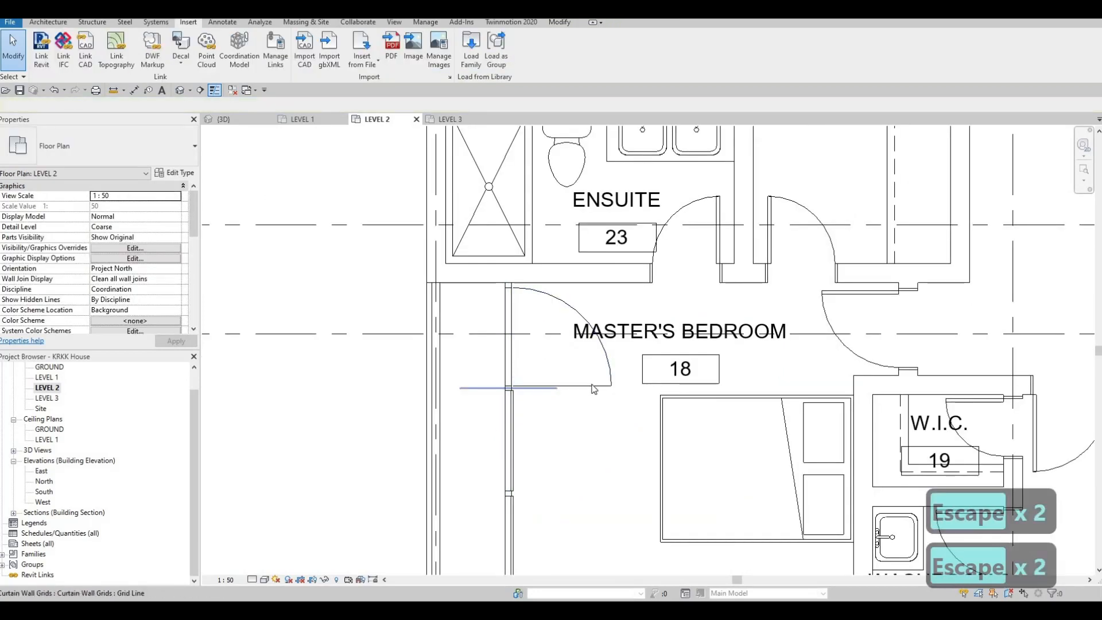
{"action": "left_click", "coordinate": [556, 388]}
{"action": "key", "text": "Escape"}
{"action": "left_click", "coordinate": [545, 372]}
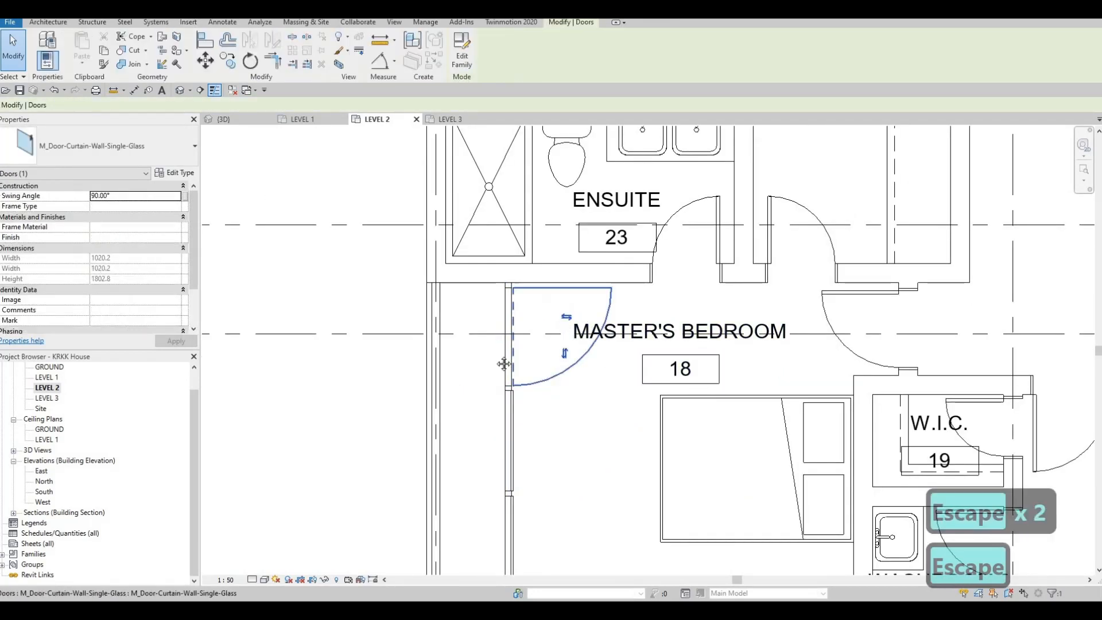
{"action": "key", "text": "Escape"}
Step: Flip the Home Office balcony door's hinge side and facing so it is hung at the corridor end and swings onto the balcony
{"action": "scroll", "coordinate": [495, 323], "scroll_direction": "down", "scroll_amount": 2}
{"action": "middle_click_drag", "start_coordinate": [467, 540], "coordinate": [394, 540]}
{"action": "scroll", "coordinate": [394, 539], "scroll_direction": "down", "scroll_amount": 4}
{"action": "scroll", "coordinate": [546, 339], "scroll_direction": "down", "scroll_amount": 1}
{"action": "middle_click_drag", "start_coordinate": [546, 339], "coordinate": [490, 566]}
{"action": "scroll", "coordinate": [523, 317], "scroll_direction": "up", "scroll_amount": 3}
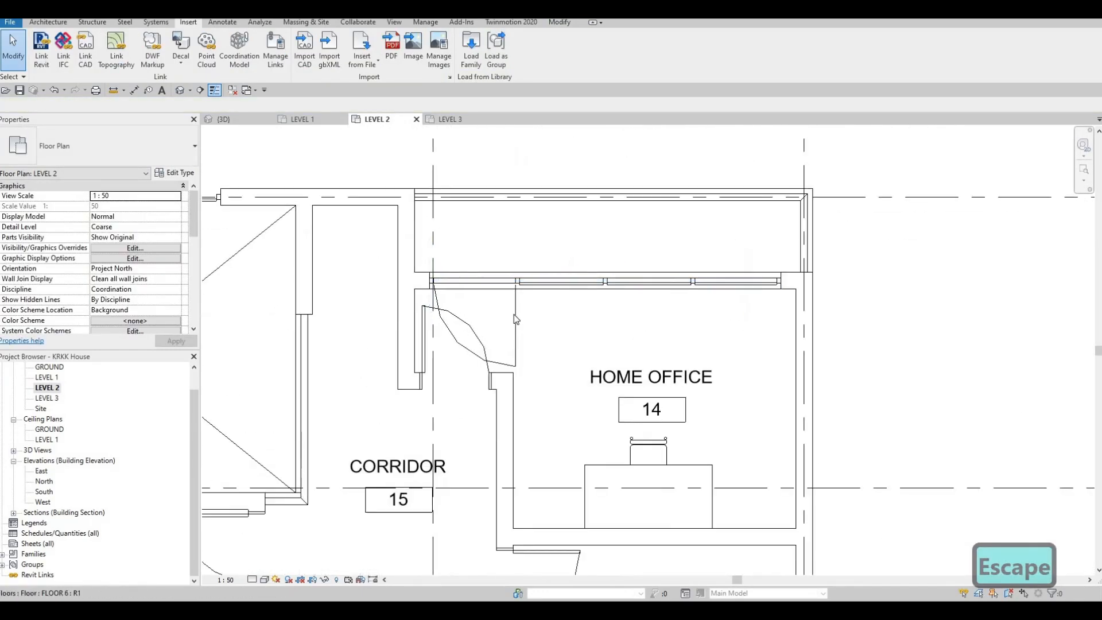
{"action": "key", "text": "Escape"}
{"action": "left_click", "coordinate": [470, 339]}
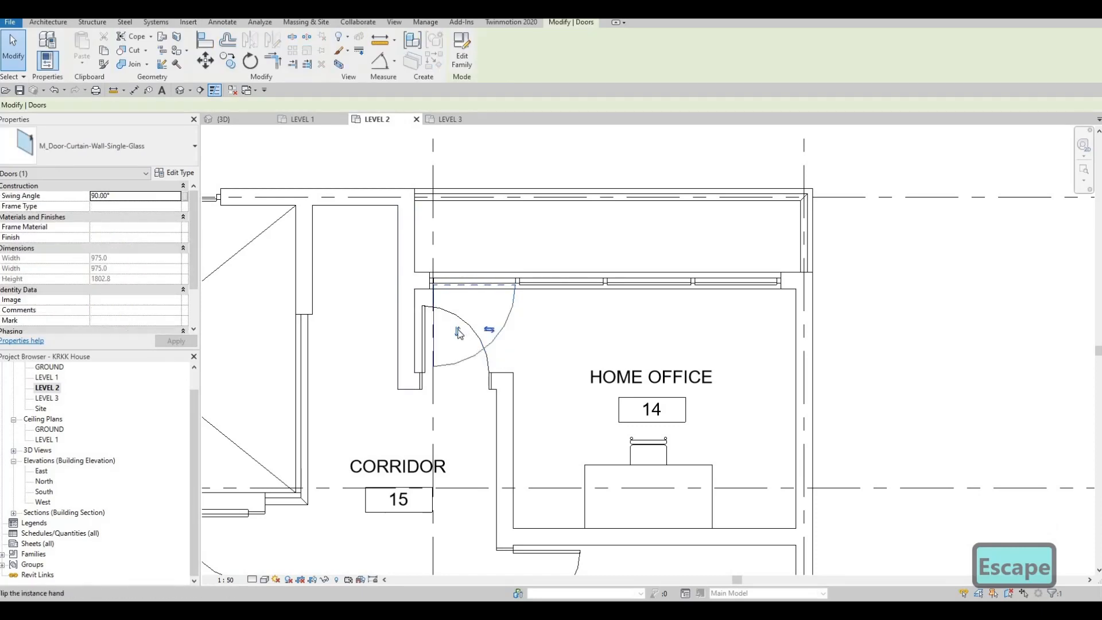
{"action": "left_click", "coordinate": [459, 332]}
{"action": "key", "text": "Escape"}
{"action": "scroll", "coordinate": [485, 299], "scroll_direction": "down", "scroll_amount": 3}
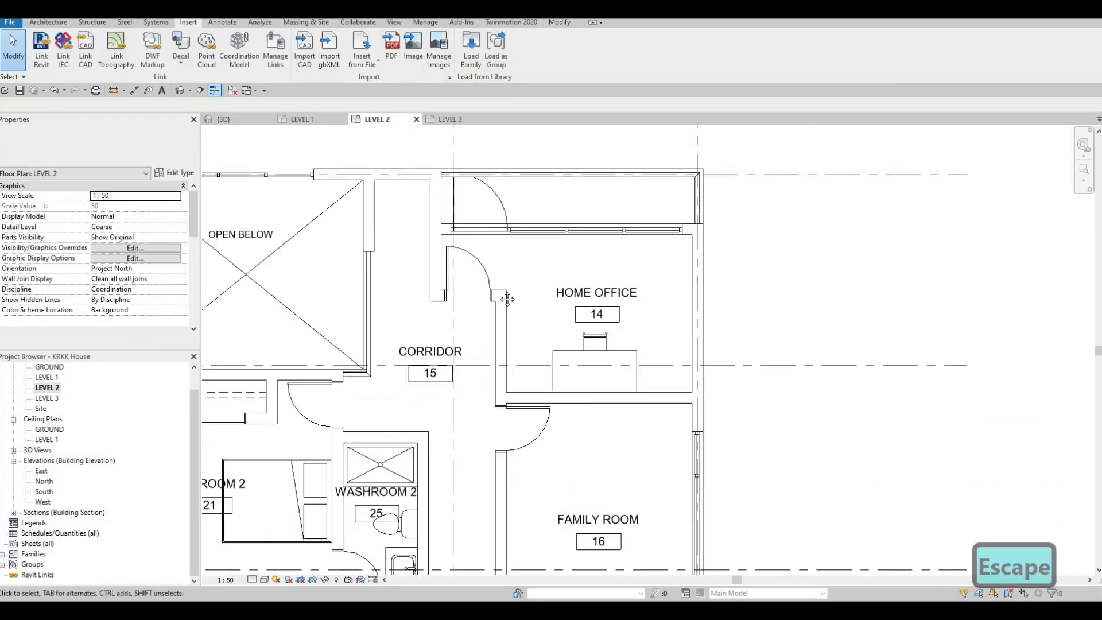
Step: Review the door swings across the LEVEL 2 plan, including the Master's Bedroom and Bedroom 1 balcony doors
{"action": "middle_click_drag", "start_coordinate": [485, 298], "coordinate": [516, 235]}
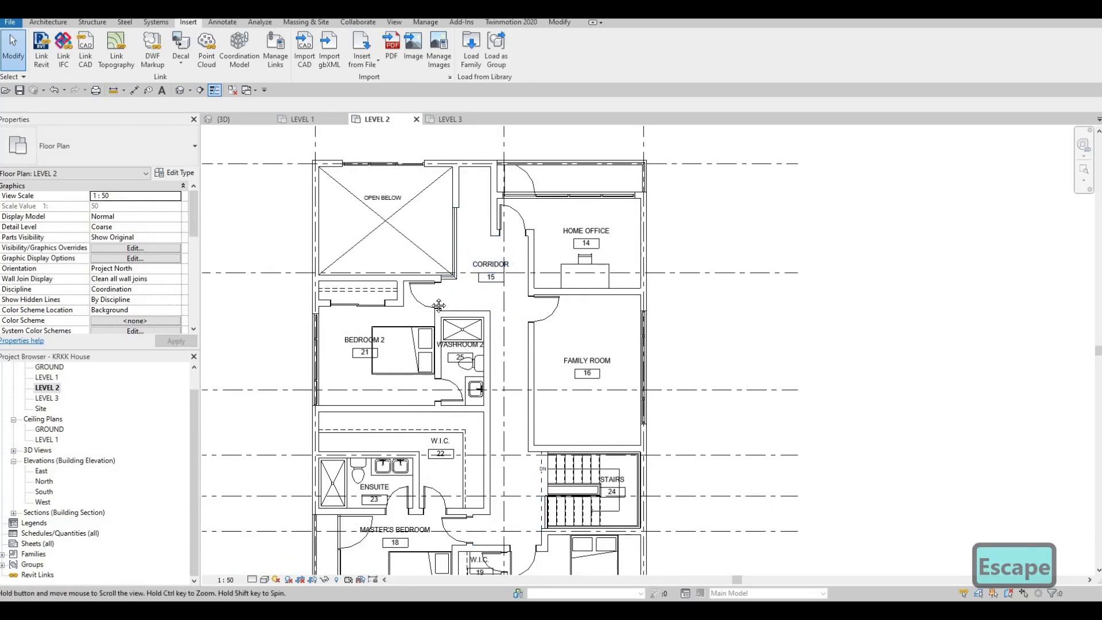
{"action": "middle_click_drag", "start_coordinate": [438, 305], "coordinate": [442, 295]}
{"action": "scroll", "coordinate": [536, 192], "scroll_direction": "down", "scroll_amount": 1}
{"action": "middle_click_drag", "start_coordinate": [526, 388], "coordinate": [626, 281]}
{"action": "scroll", "coordinate": [626, 280], "scroll_direction": "down", "scroll_amount": 1}
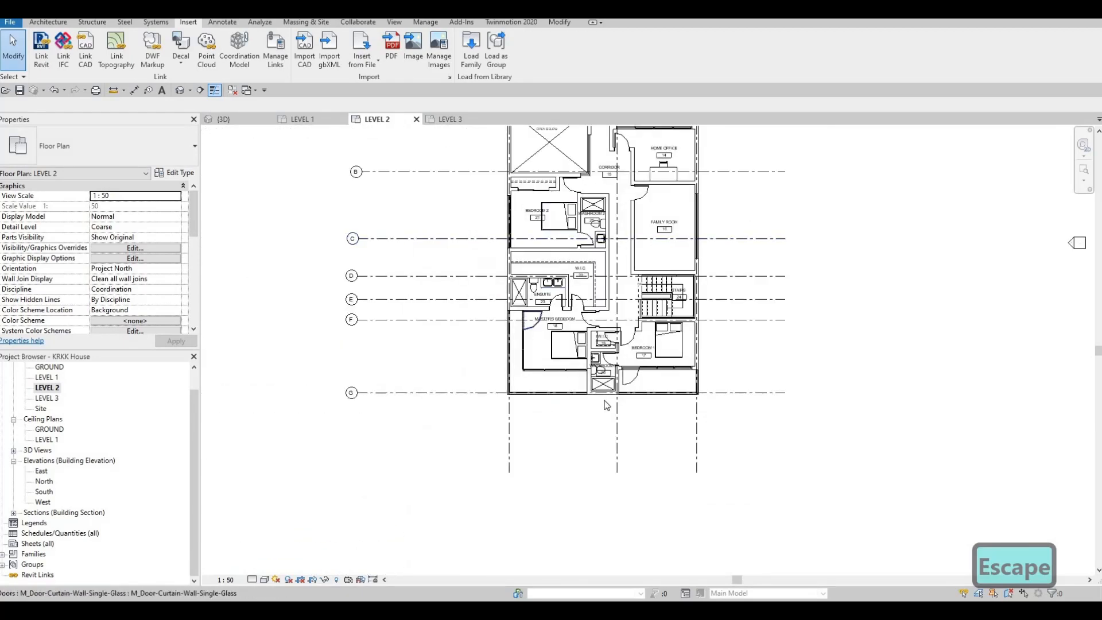
{"action": "key", "text": "Escape"}
{"action": "scroll", "coordinate": [564, 370], "scroll_direction": "up", "scroll_amount": 2}
{"action": "middle_click_drag", "start_coordinate": [516, 383], "coordinate": [516, 417]}
{"action": "scroll", "coordinate": [503, 355], "scroll_direction": "up", "scroll_amount": 4}
{"action": "scroll", "coordinate": [381, 374], "scroll_direction": "up", "scroll_amount": 1}
{"action": "scroll", "coordinate": [502, 346], "scroll_direction": "down", "scroll_amount": 2}
{"action": "key", "text": "Escape"}
{"action": "scroll", "coordinate": [516, 417], "scroll_direction": "down", "scroll_amount": 1}
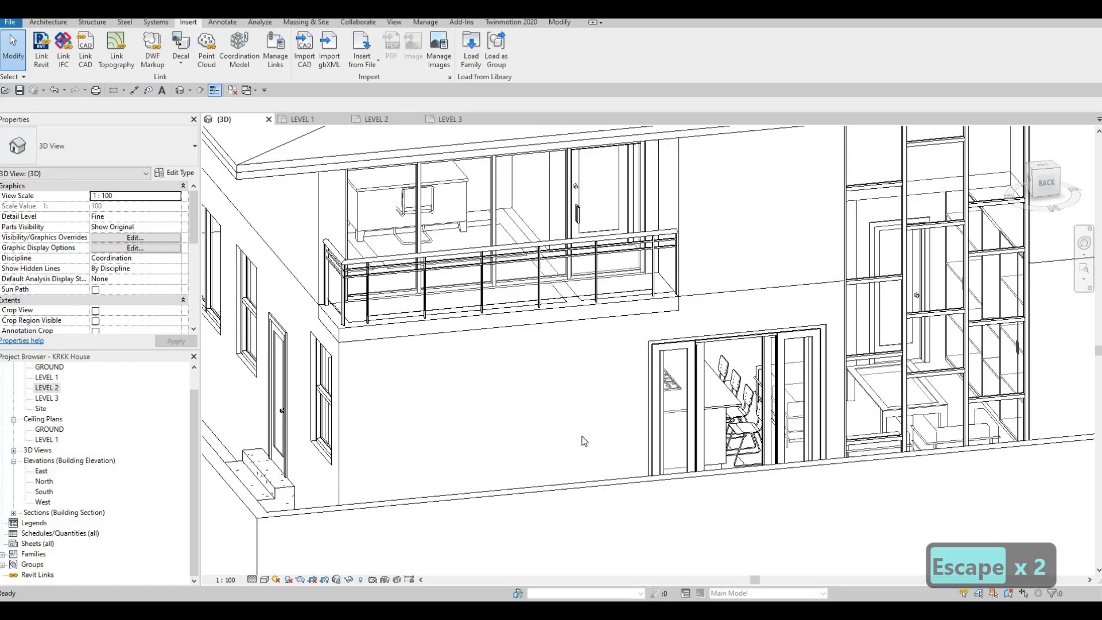
Step: Open the FLOOR 6 slab's boundary for editing in the LEVEL 2 plan at the corner between the ensuite and the Master's Bedroom balcony
{"action": "middle_click_drag", "start_coordinate": [583, 442], "coordinate": [511, 283], "text": "shift"}
{"action": "scroll", "coordinate": [509, 290], "scroll_direction": "up", "scroll_amount": 4}
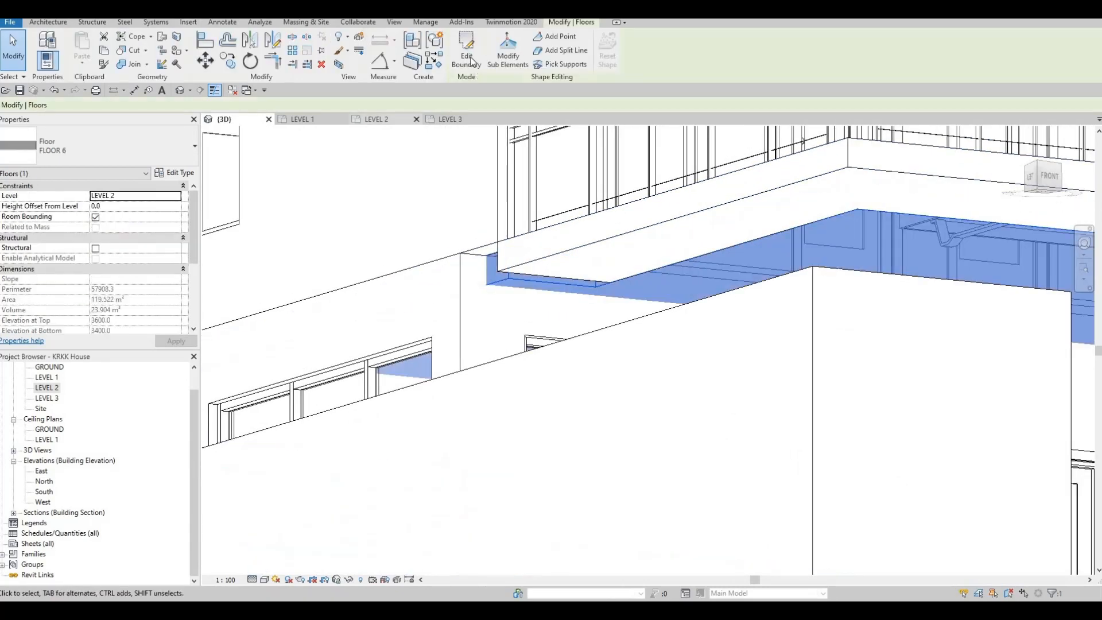
{"action": "left_click", "coordinate": [469, 57]}
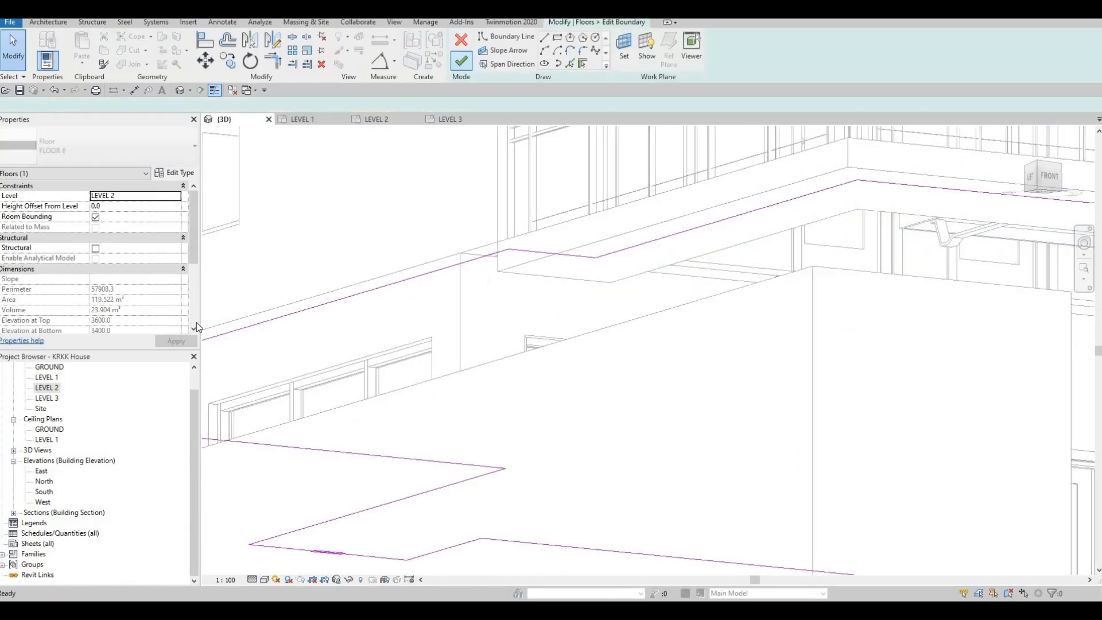
{"action": "left_click", "coordinate": [60, 387]}
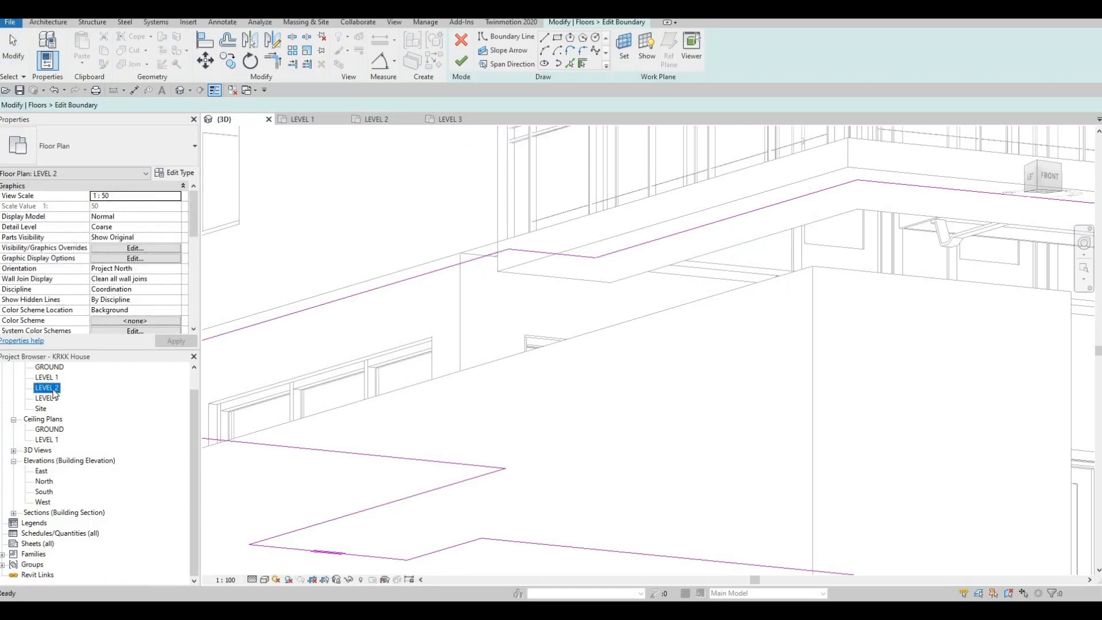
{"action": "double_click", "coordinate": [55, 389]}
{"action": "scroll", "coordinate": [395, 321], "scroll_direction": "up", "scroll_amount": 4}
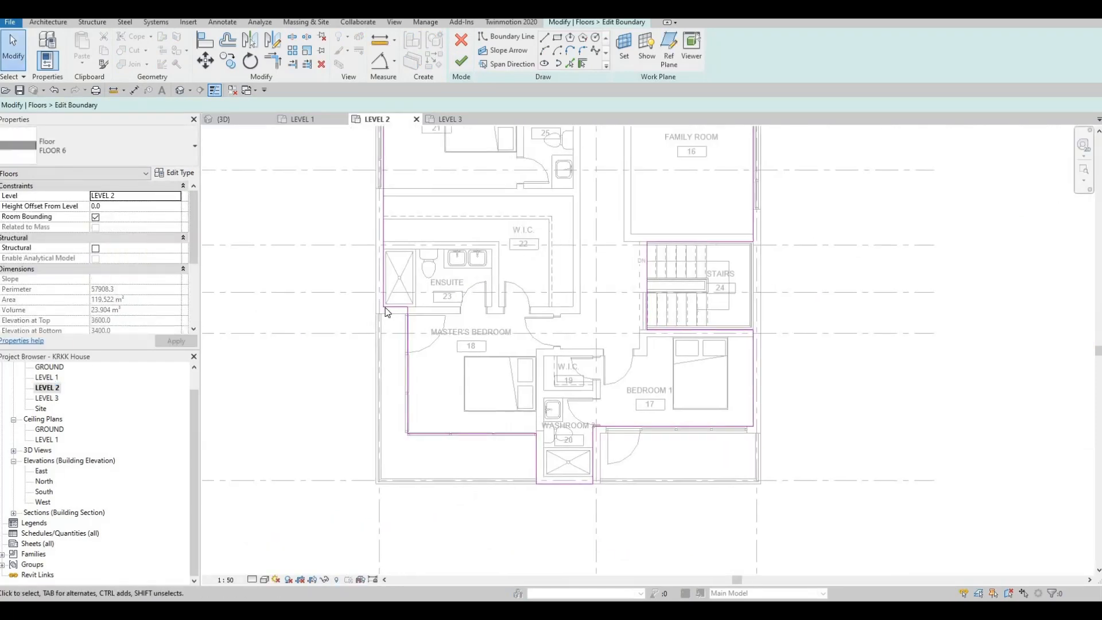
{"action": "scroll", "coordinate": [401, 324], "scroll_direction": "up", "scroll_amount": 2}
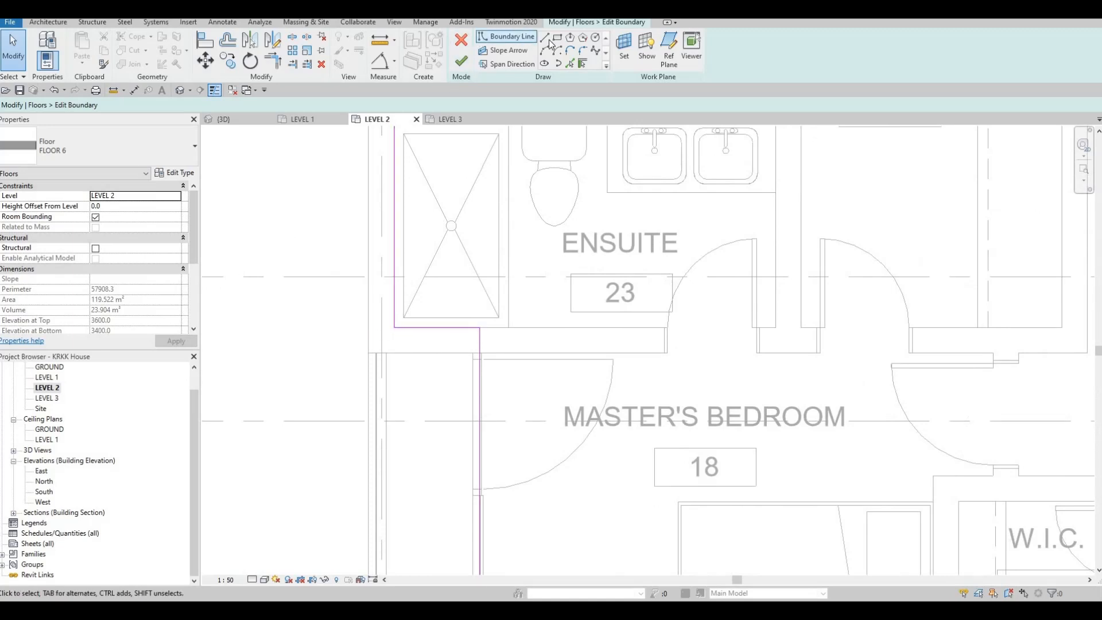
Step: Extend the floor boundary below the ensuite shower to the exterior wall's outer face, and draw it around the wall end to the curtain wall
{"action": "left_click", "coordinate": [396, 329]}
{"action": "left_click_drag", "start_coordinate": [395, 327], "coordinate": [368, 327]}
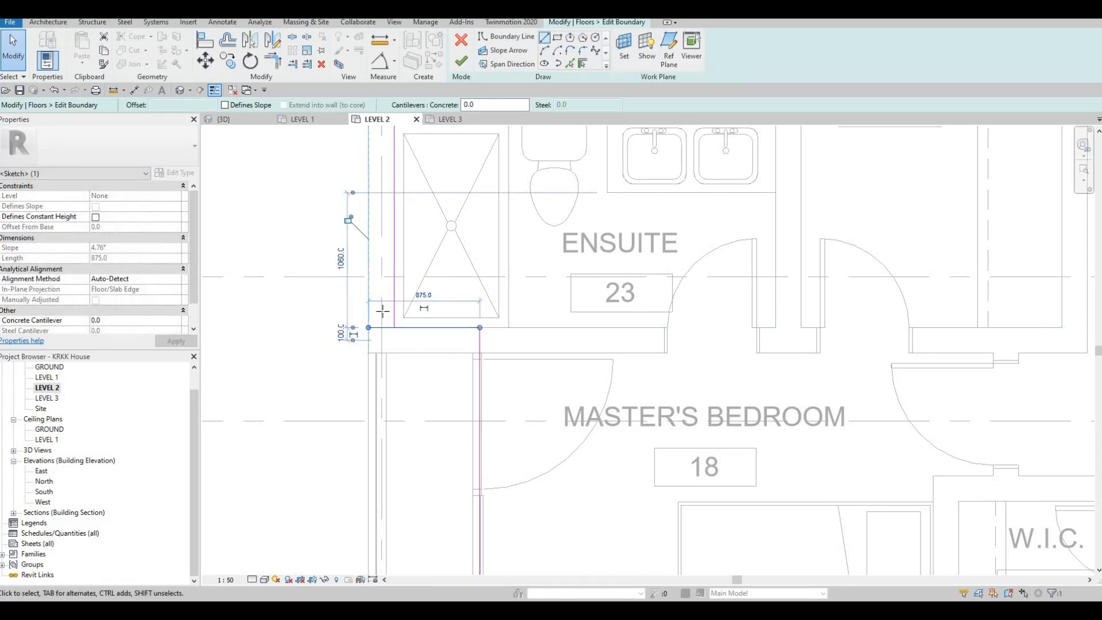
{"action": "left_click", "coordinate": [369, 327]}
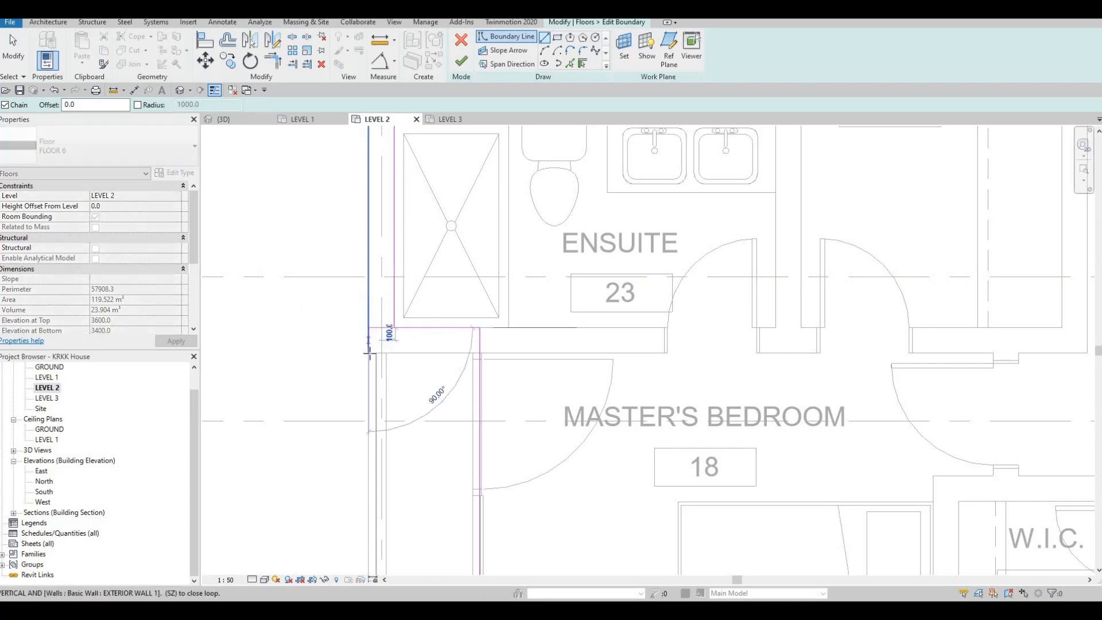
{"action": "left_click", "coordinate": [369, 353]}
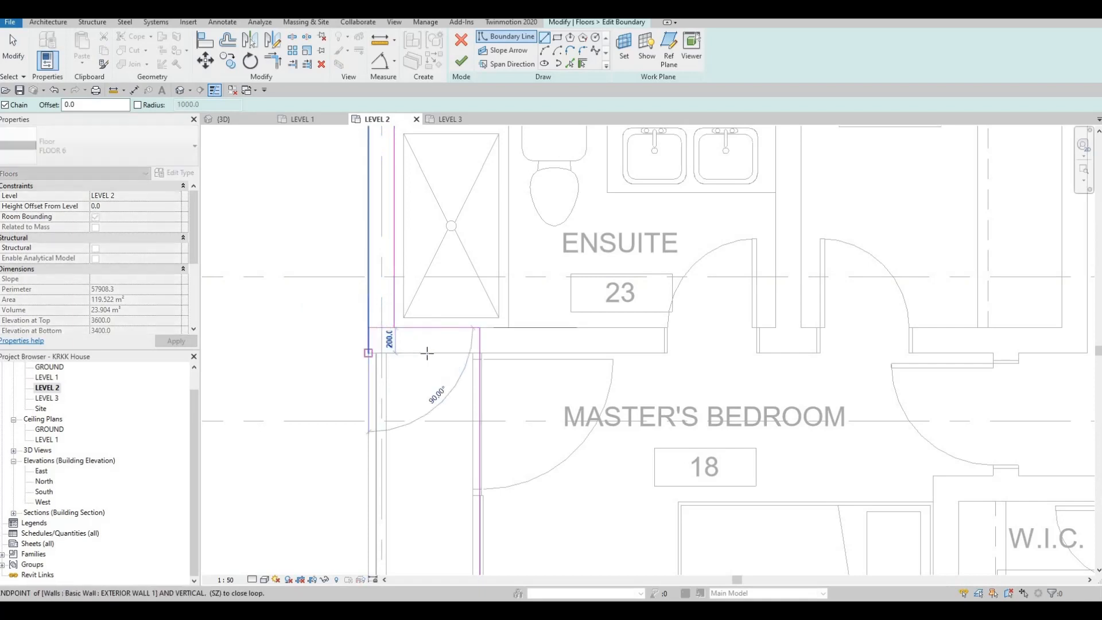
{"action": "left_click", "coordinate": [479, 353]}
{"action": "key", "text": "Escape"}
{"action": "key", "text": "Escape"}
{"action": "key", "text": "Escape"}
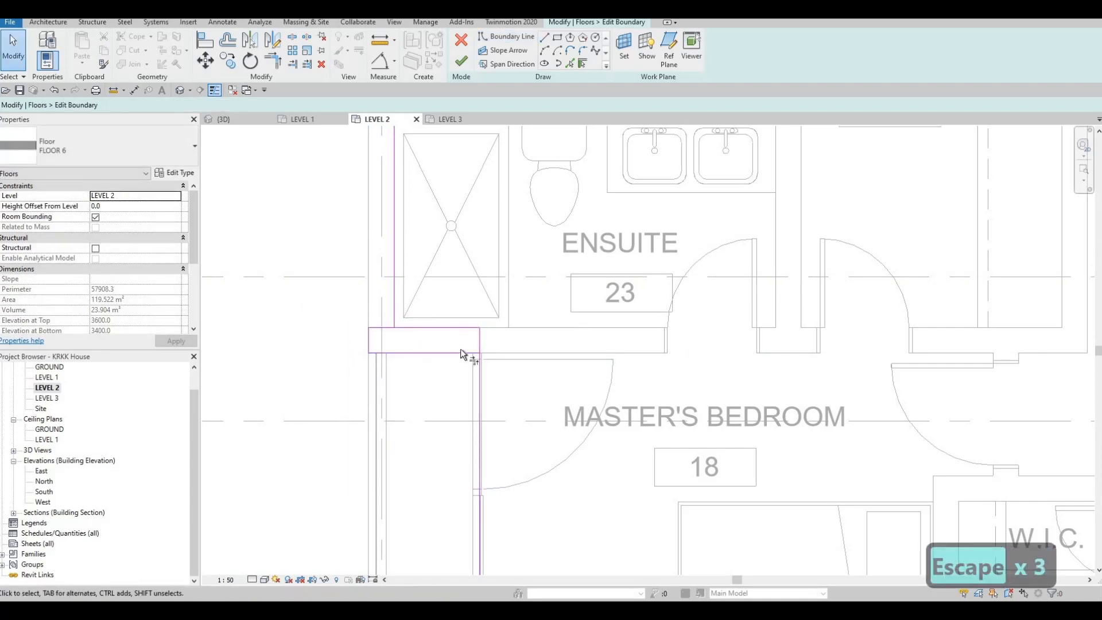
Step: Trim the boundary lines beside the ensuite shower into a closed outline and finish the floor edit
{"action": "key", "text": "t"}
{"action": "key", "text": "r"}
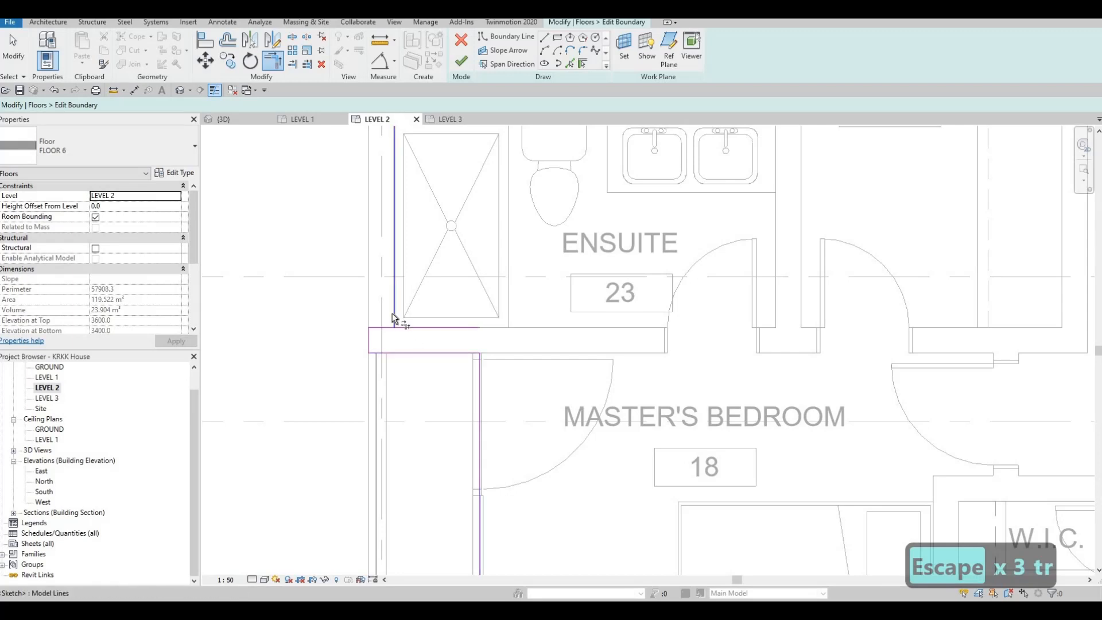
{"action": "left_click", "coordinate": [393, 314]}
{"action": "left_click", "coordinate": [415, 328]}
{"action": "key", "text": "Escape"}
{"action": "key", "text": "Escape"}
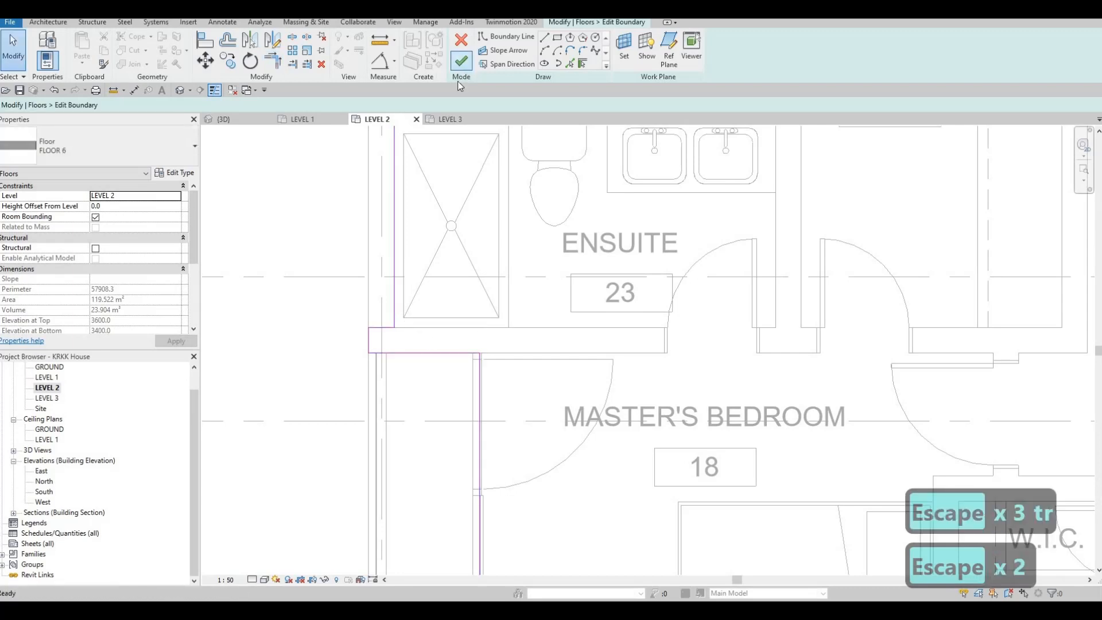
{"action": "left_click", "coordinate": [461, 61]}
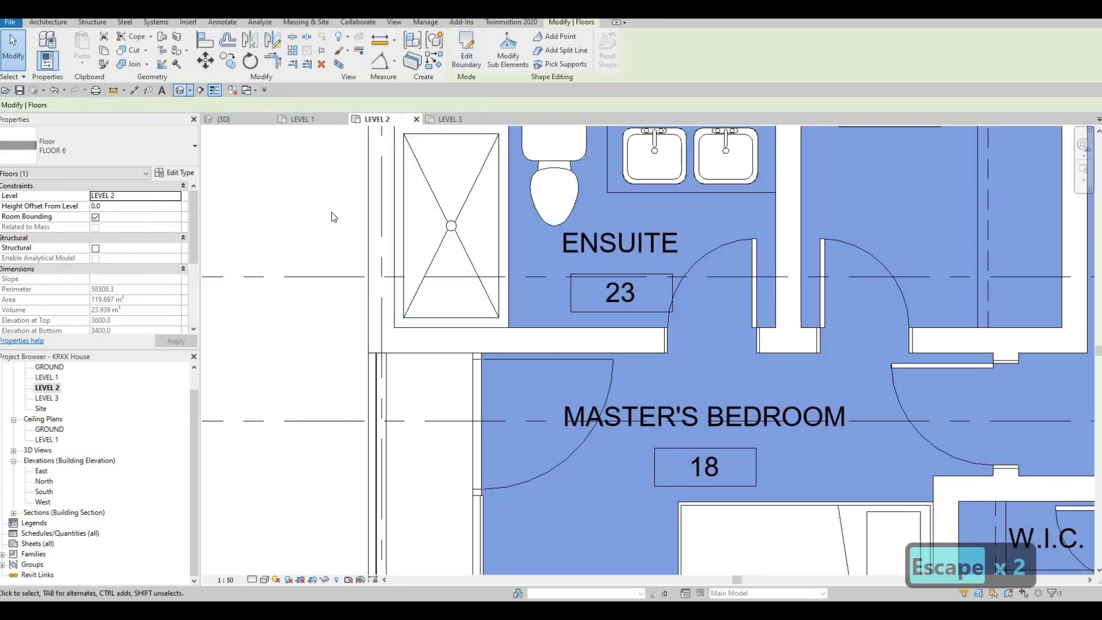
{"action": "key", "text": "Escape"}
{"action": "key", "text": "Escape"}
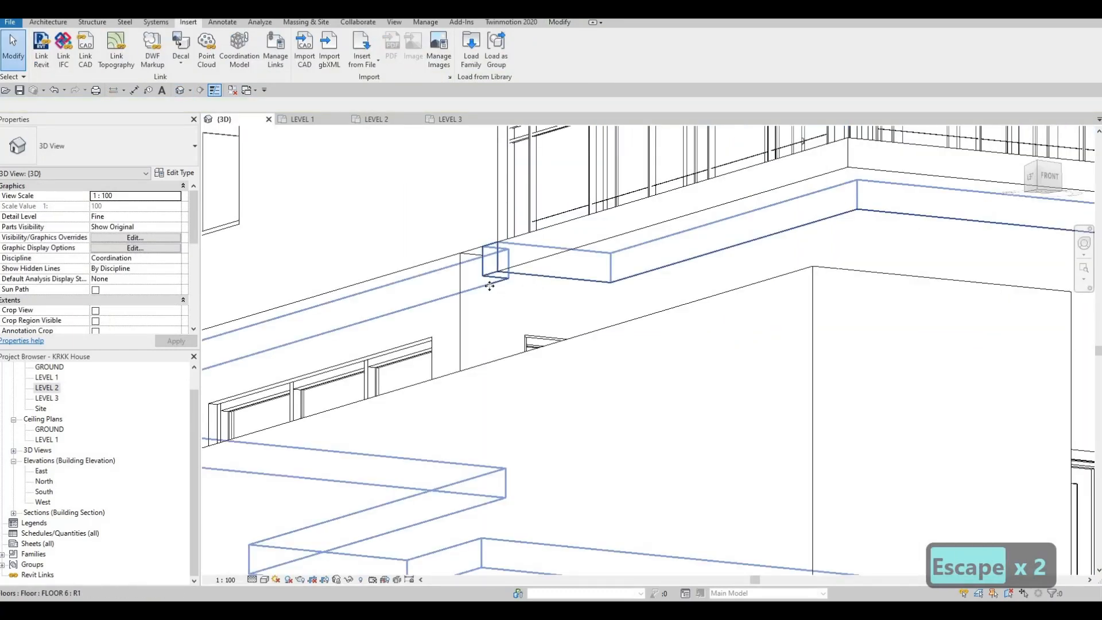
Step: Reopen the FLOOR 6 boundary and move the short edge beside the ensuite shower 500 mm from the balcony end of the wall
{"action": "left_click", "coordinate": [490, 286]}
{"action": "scroll", "coordinate": [488, 280], "scroll_direction": "up", "scroll_amount": 2}
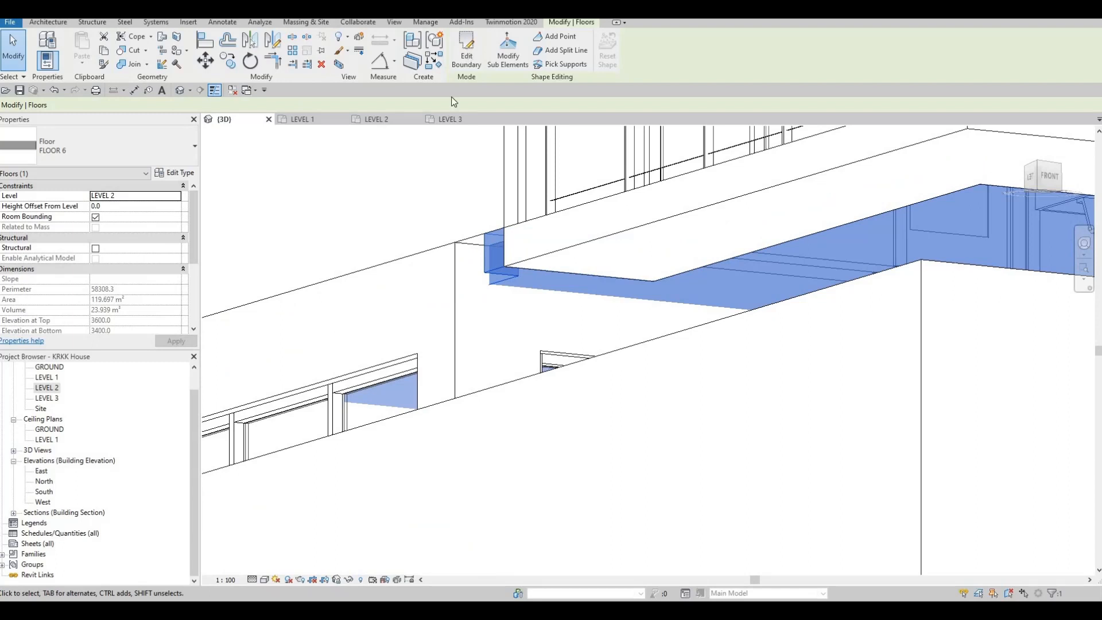
{"action": "left_click", "coordinate": [501, 234]}
{"action": "left_click_drag", "start_coordinate": [484, 247], "coordinate": [485, 248]}
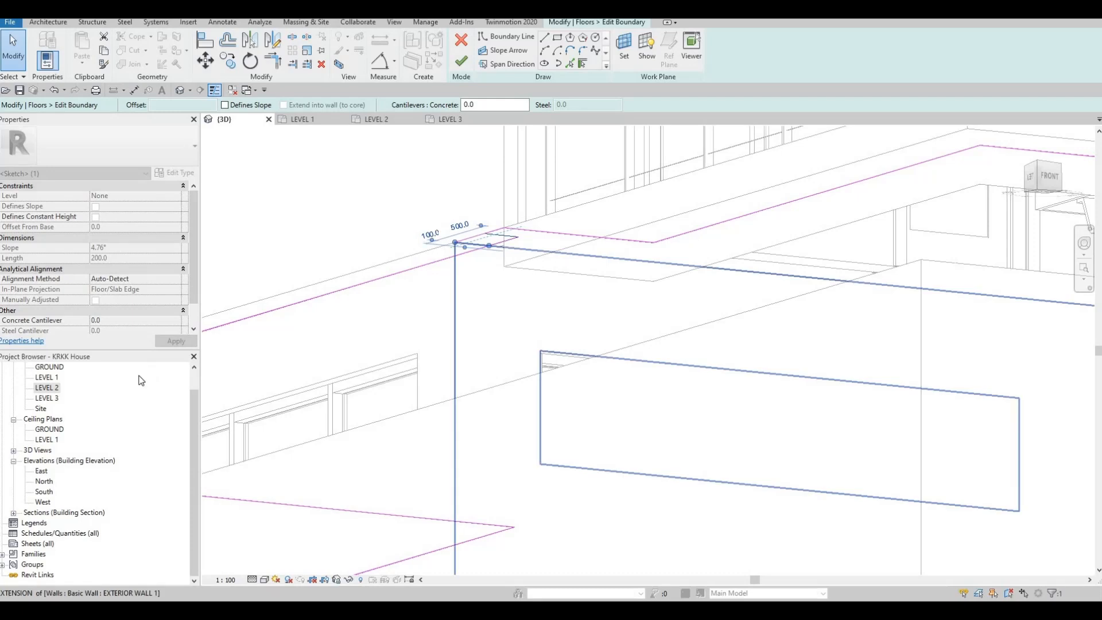
{"action": "left_click", "coordinate": [47, 388]}
{"action": "scroll", "coordinate": [370, 287], "scroll_direction": "up", "scroll_amount": 5}
{"action": "key", "text": "Escape"}
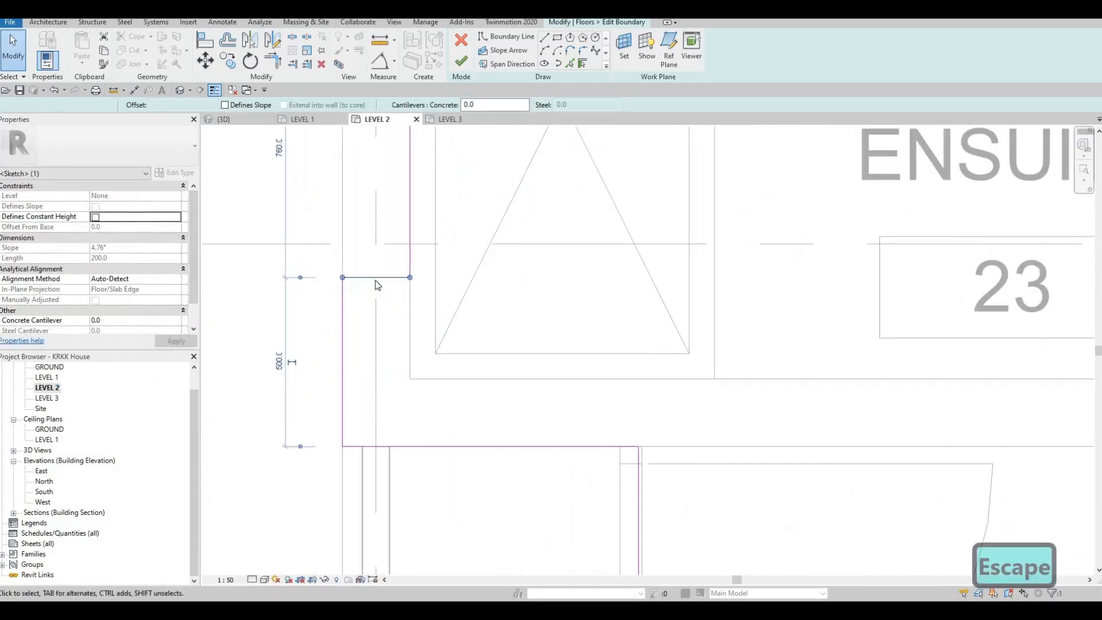
{"action": "left_click", "coordinate": [368, 278]}
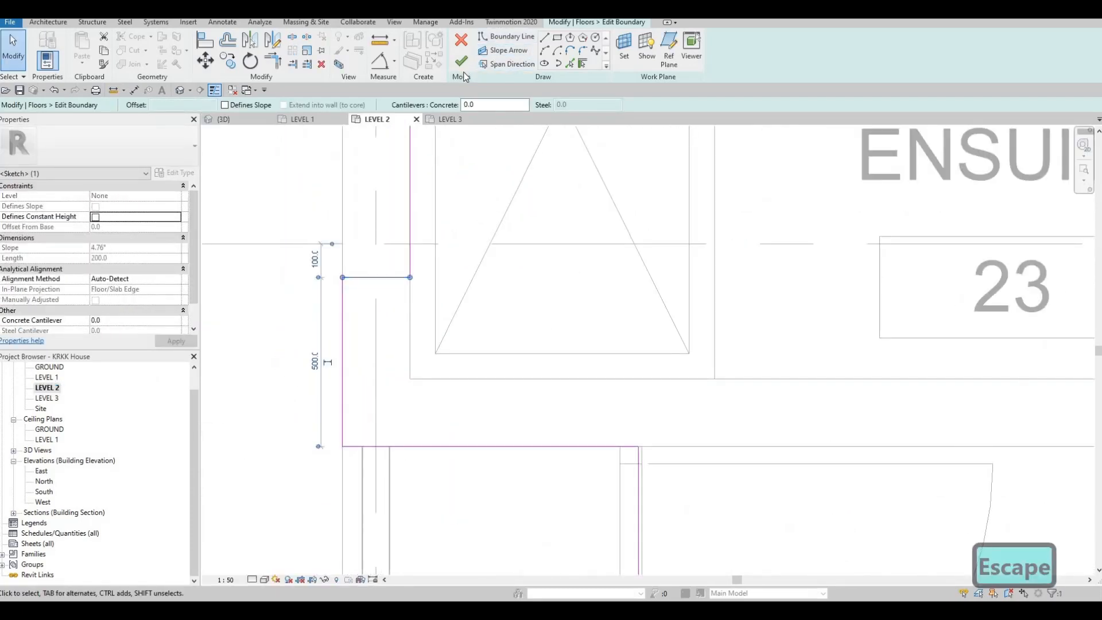
{"action": "key", "text": "Escape"}
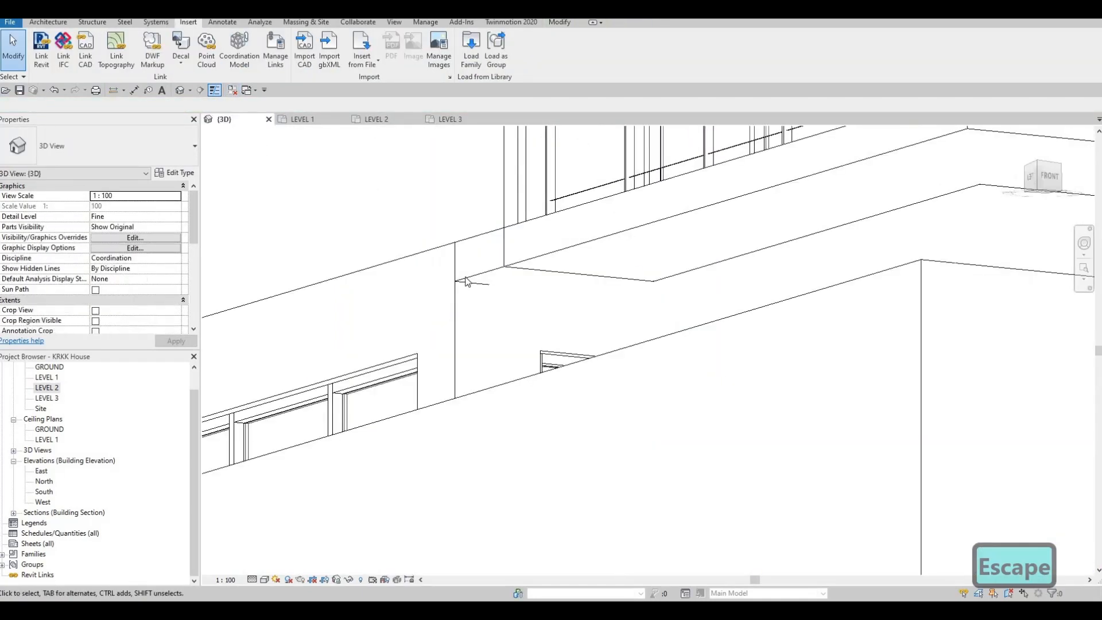
Step: Examine in 3D how the slab meets the exterior wall beneath the Master's Bedroom balcony
{"action": "left_click", "coordinate": [224, 119]}
{"action": "left_click", "coordinate": [466, 279]}
{"action": "middle_click_drag", "start_coordinate": [462, 298], "coordinate": [458, 140]}
{"action": "key", "text": "Escape"}
{"action": "scroll", "coordinate": [517, 252], "scroll_direction": "down", "scroll_amount": 2}
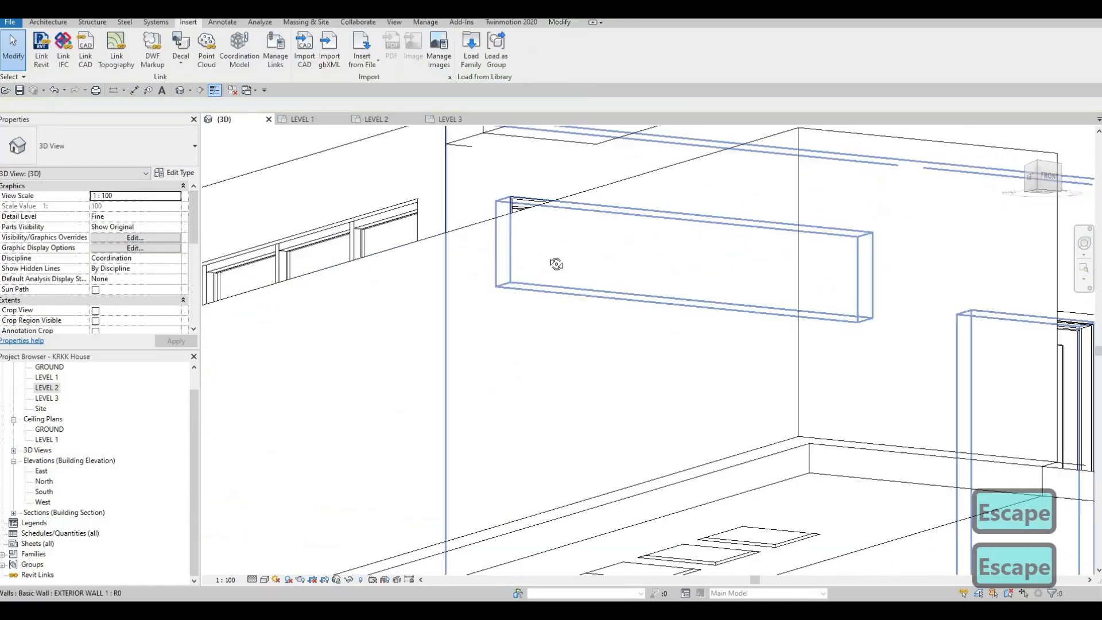
{"action": "middle_click_drag", "start_coordinate": [556, 264], "coordinate": [652, 388]}
{"action": "scroll", "coordinate": [657, 254], "scroll_direction": "up", "scroll_amount": 4}
{"action": "middle_click_drag", "start_coordinate": [683, 175], "coordinate": [653, 251]}
{"action": "scroll", "coordinate": [652, 251], "scroll_direction": "down", "scroll_amount": 5}
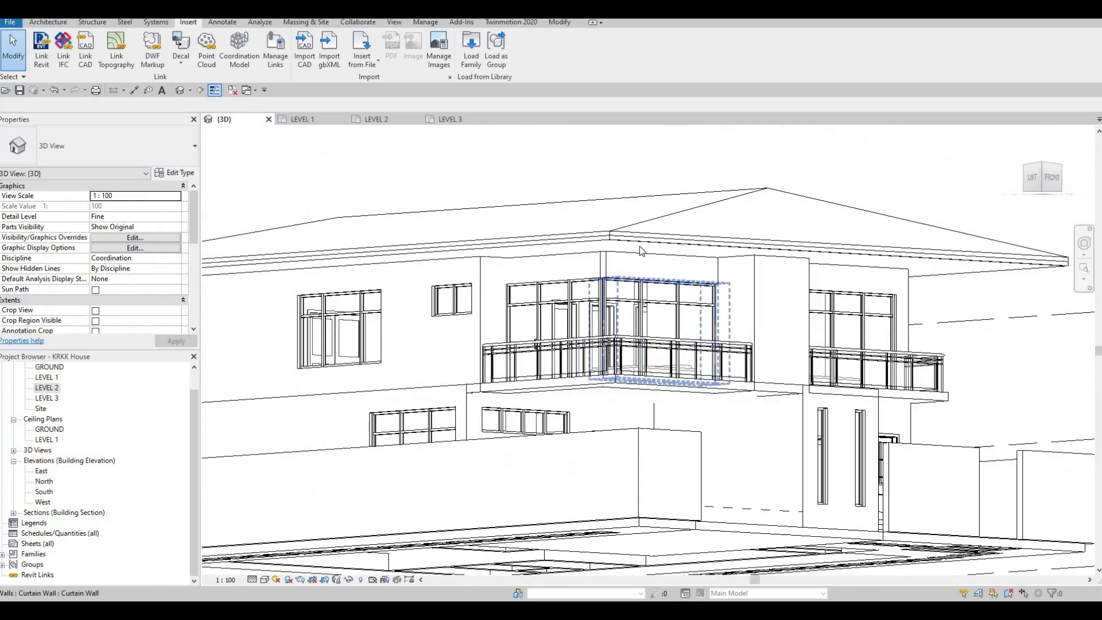
Step: Inspect the roof soffit and the front balconies of the house from below and above in 3D
{"action": "scroll", "coordinate": [641, 246], "scroll_direction": "up", "scroll_amount": 4}
{"action": "left_click", "coordinate": [648, 252]}
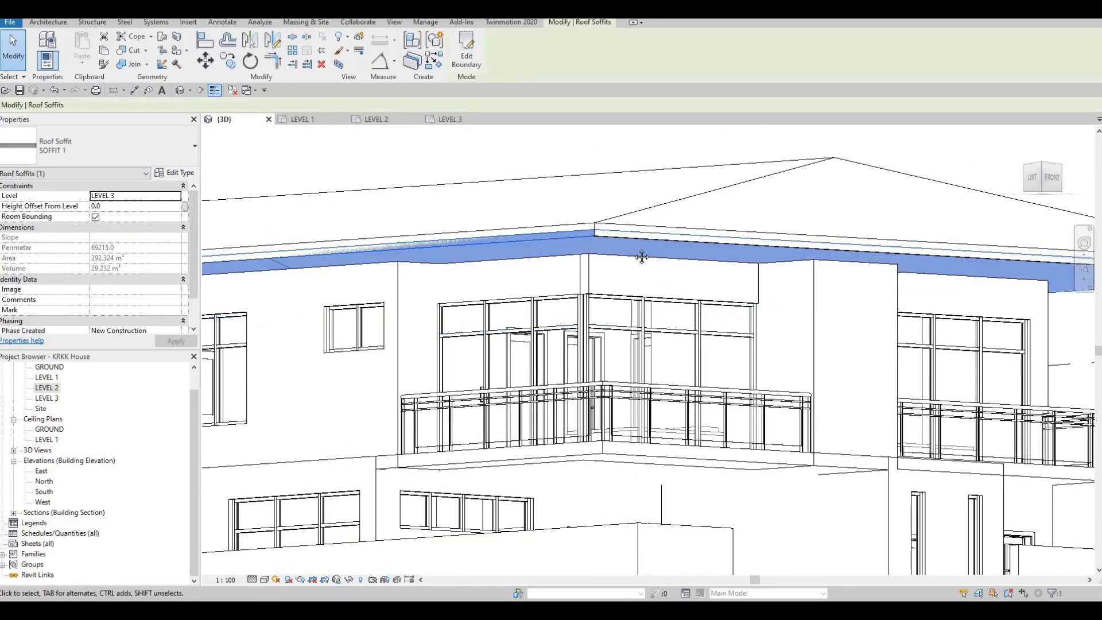
{"action": "key", "text": "Escape"}
{"action": "middle_click_drag", "start_coordinate": [584, 337], "coordinate": [551, 253]}
{"action": "scroll", "coordinate": [550, 253], "scroll_direction": "down", "scroll_amount": 3}
{"action": "middle_click_drag", "start_coordinate": [448, 288], "coordinate": [677, 276], "text": "shift"}
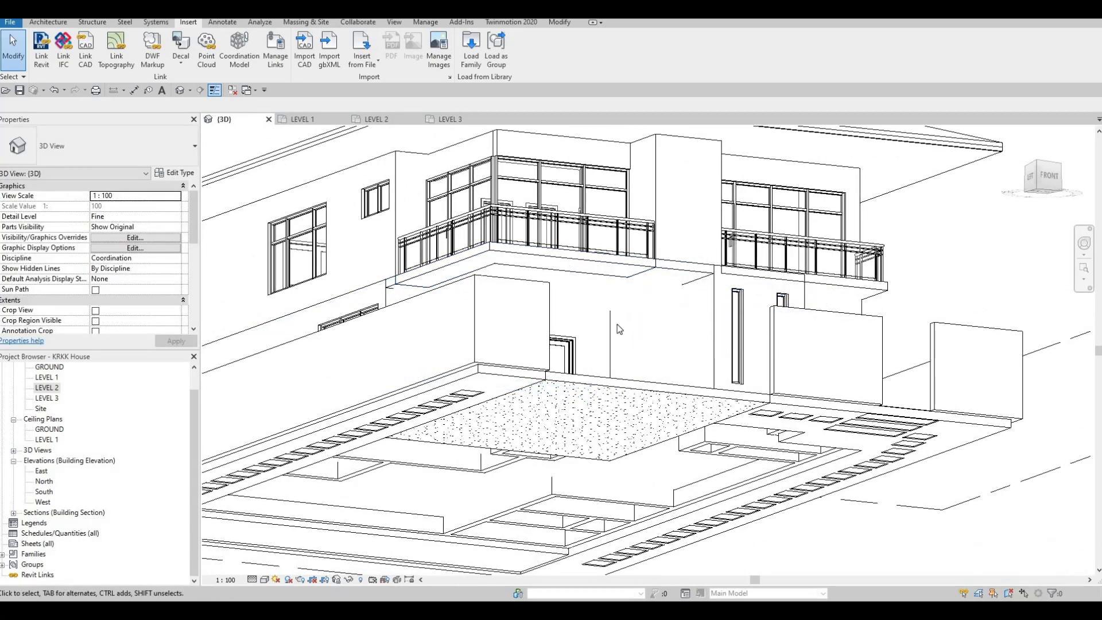
{"action": "middle_click_drag", "start_coordinate": [618, 325], "coordinate": [631, 371], "text": "shift"}
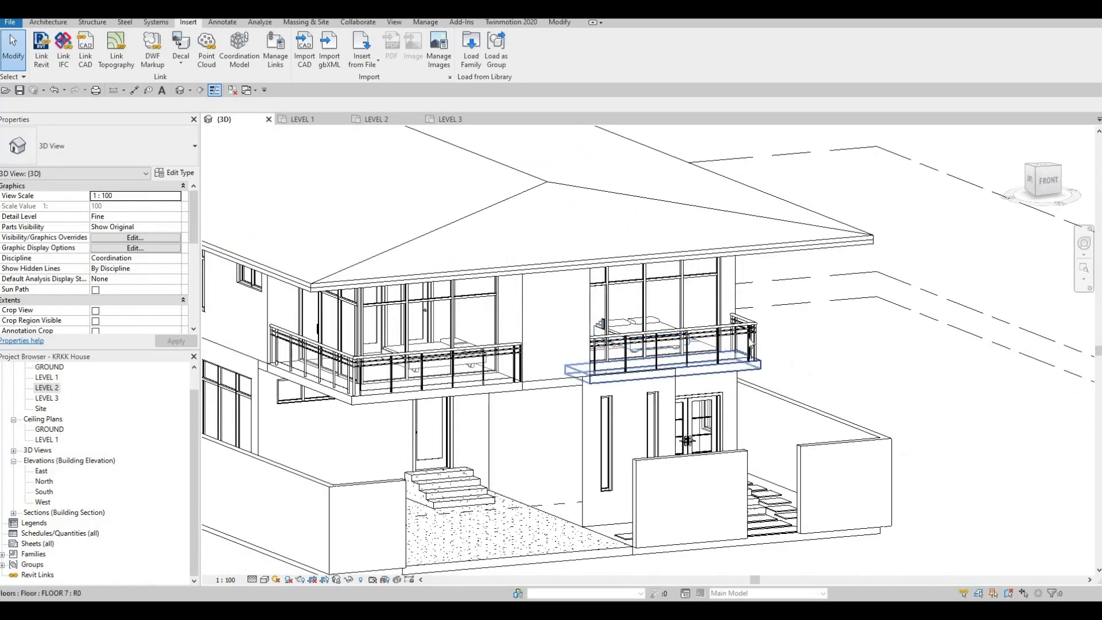
{"action": "scroll", "coordinate": [732, 352], "scroll_direction": "up", "scroll_amount": 2}
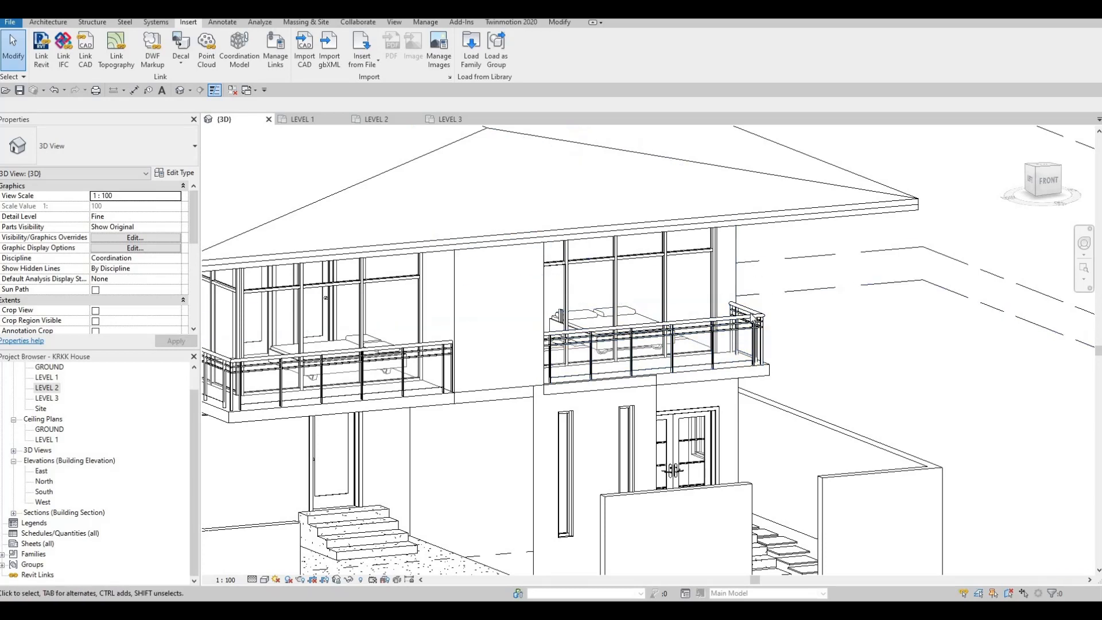
Step: Examine the Bedroom 1 balcony's glass panel railing and the finished facades from several angles
{"action": "left_click", "coordinate": [554, 344]}
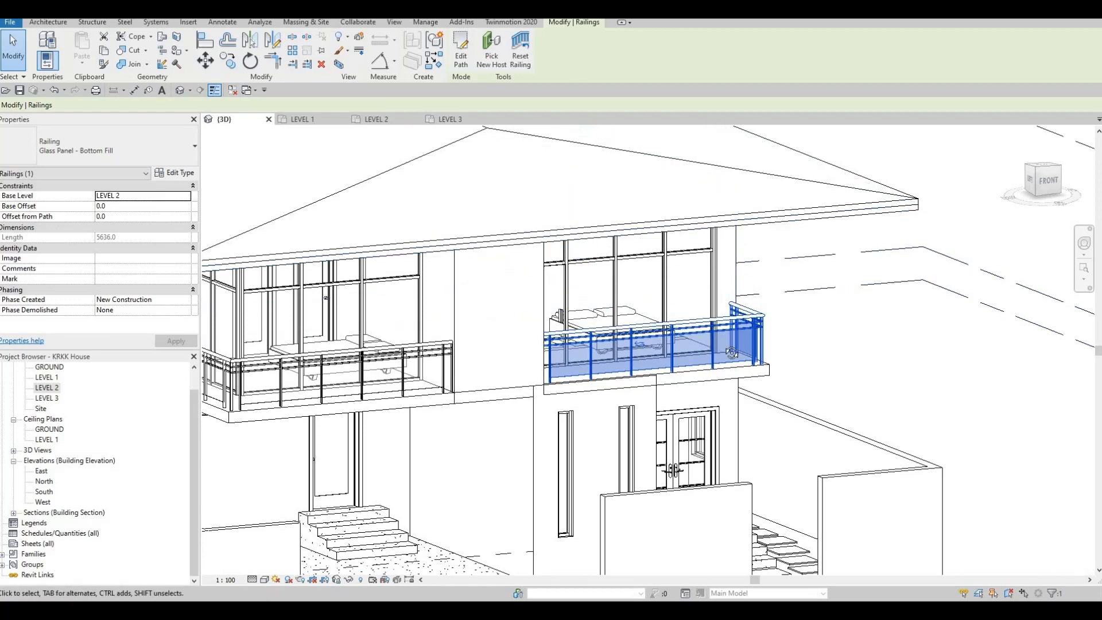
{"action": "middle_click_drag", "start_coordinate": [640, 364], "coordinate": [619, 356], "text": "shift"}
{"action": "middle_click_drag", "start_coordinate": [757, 288], "coordinate": [763, 294], "text": "shift"}
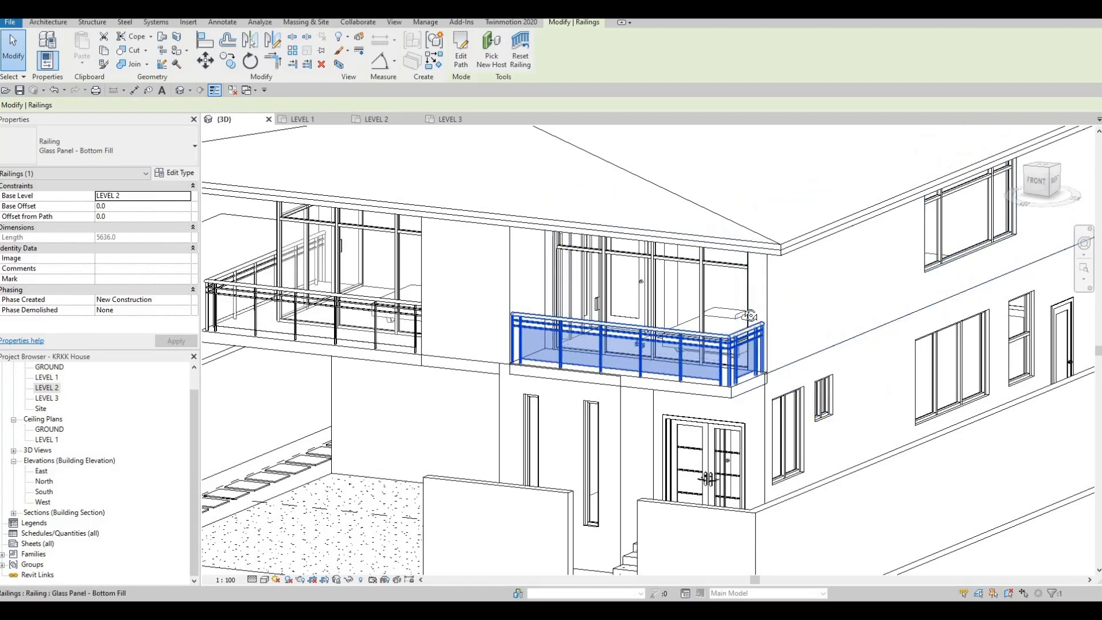
{"action": "middle_click_drag", "start_coordinate": [790, 234], "coordinate": [755, 227], "text": "shift"}
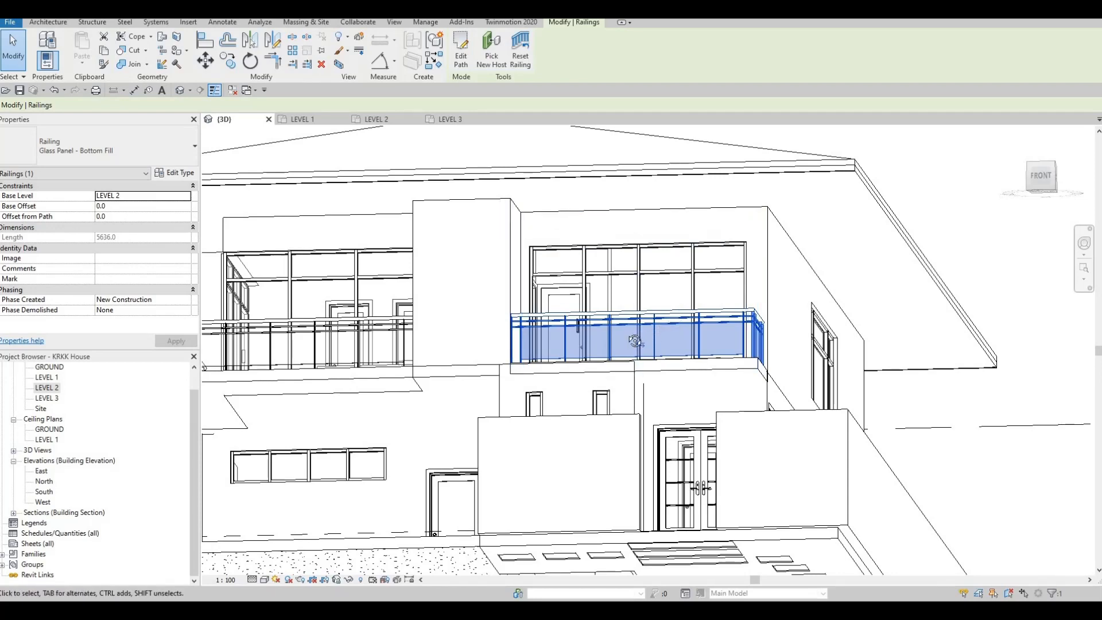
{"action": "middle_click_drag", "start_coordinate": [575, 355], "coordinate": [794, 400], "text": "shift"}
{"action": "scroll", "coordinate": [811, 398], "scroll_direction": "down", "scroll_amount": 3}
{"action": "middle_click_drag", "start_coordinate": [705, 549], "coordinate": [724, 495]}
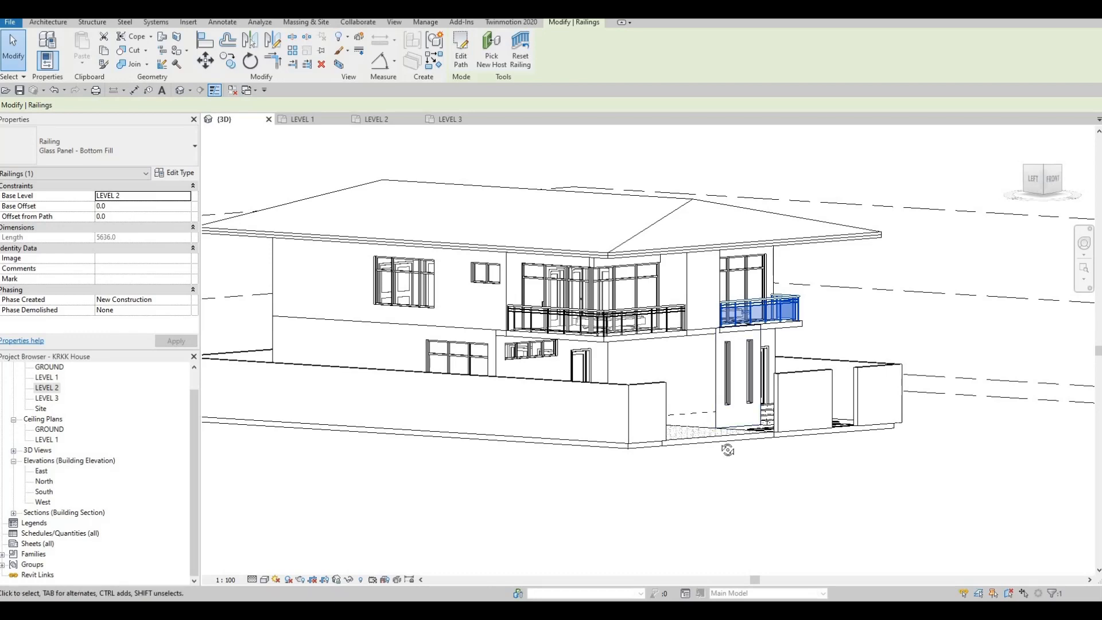
{"action": "middle_click_drag", "start_coordinate": [731, 447], "coordinate": [697, 470], "text": "shift"}
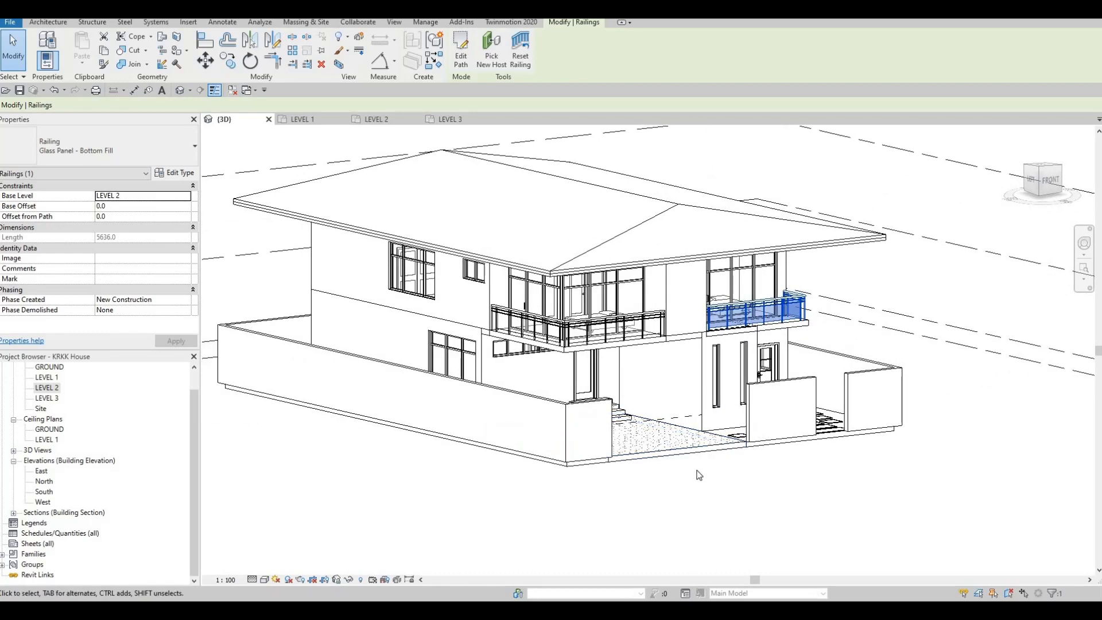